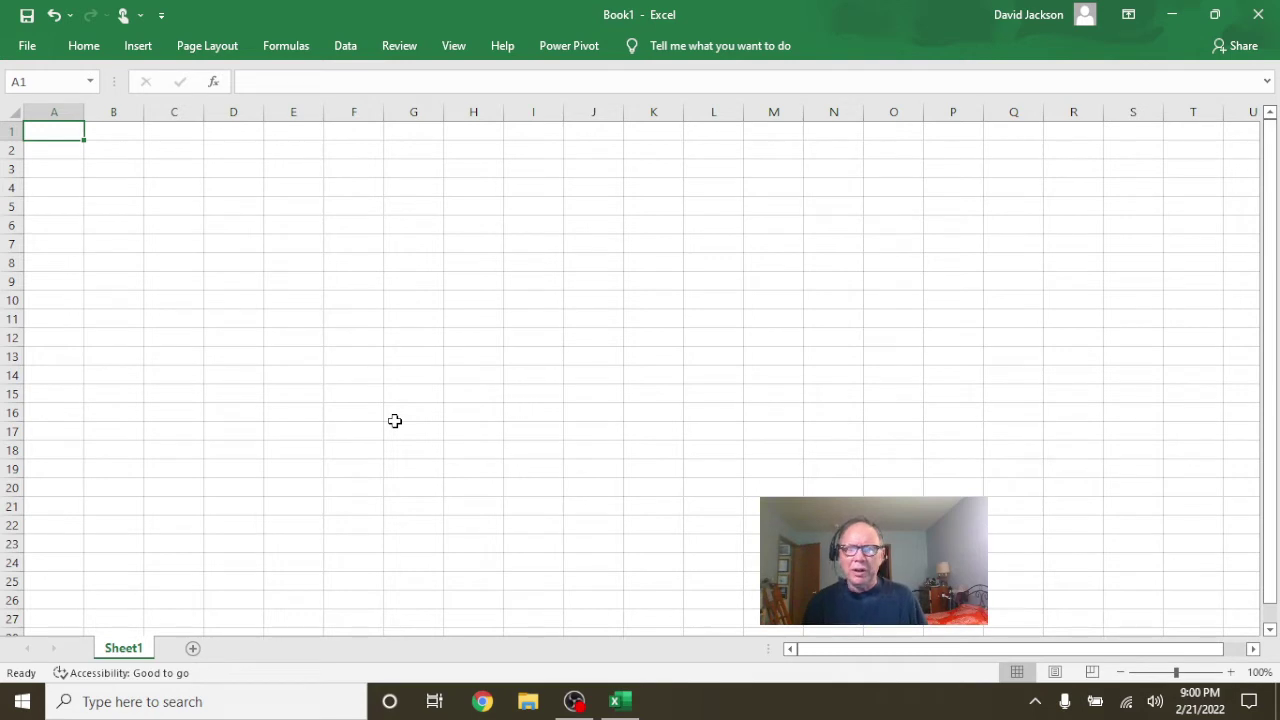
- Choose the Cyclistic-Bke-Share folder as the blank workbook's save location
{"action": "left_click", "coordinate": [27, 15]}
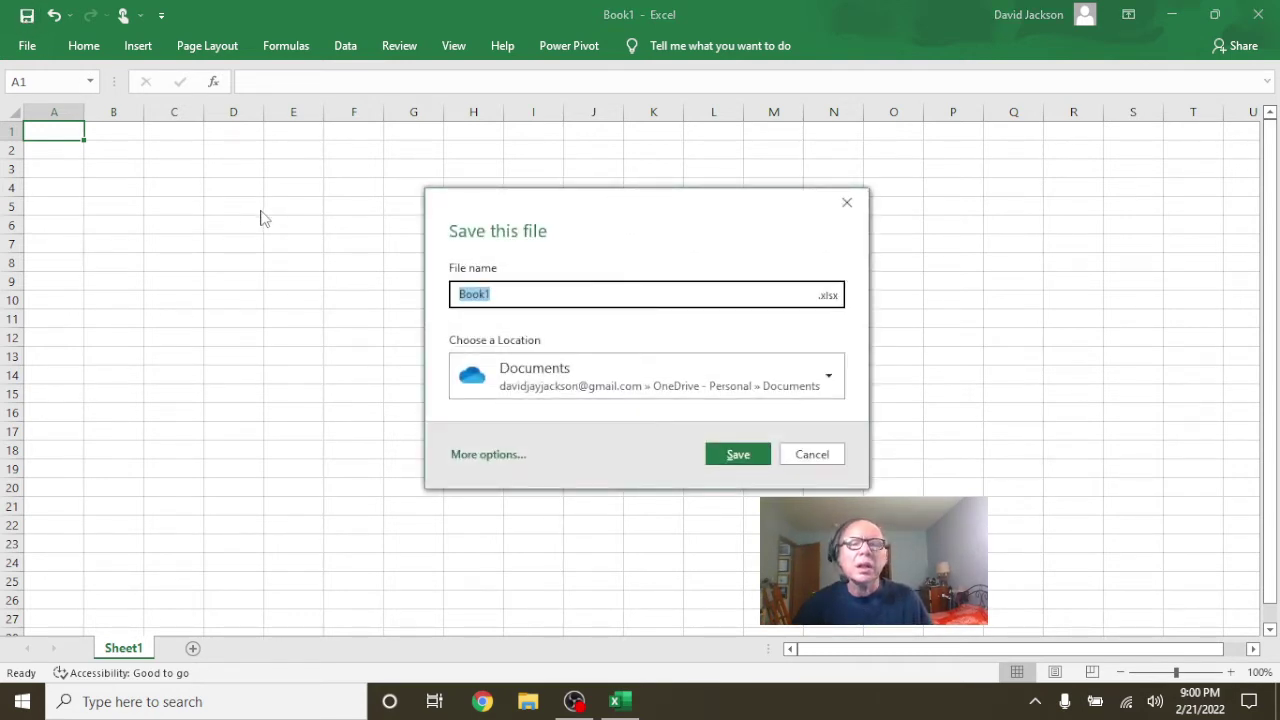
{"action": "left_click", "coordinate": [548, 379]}
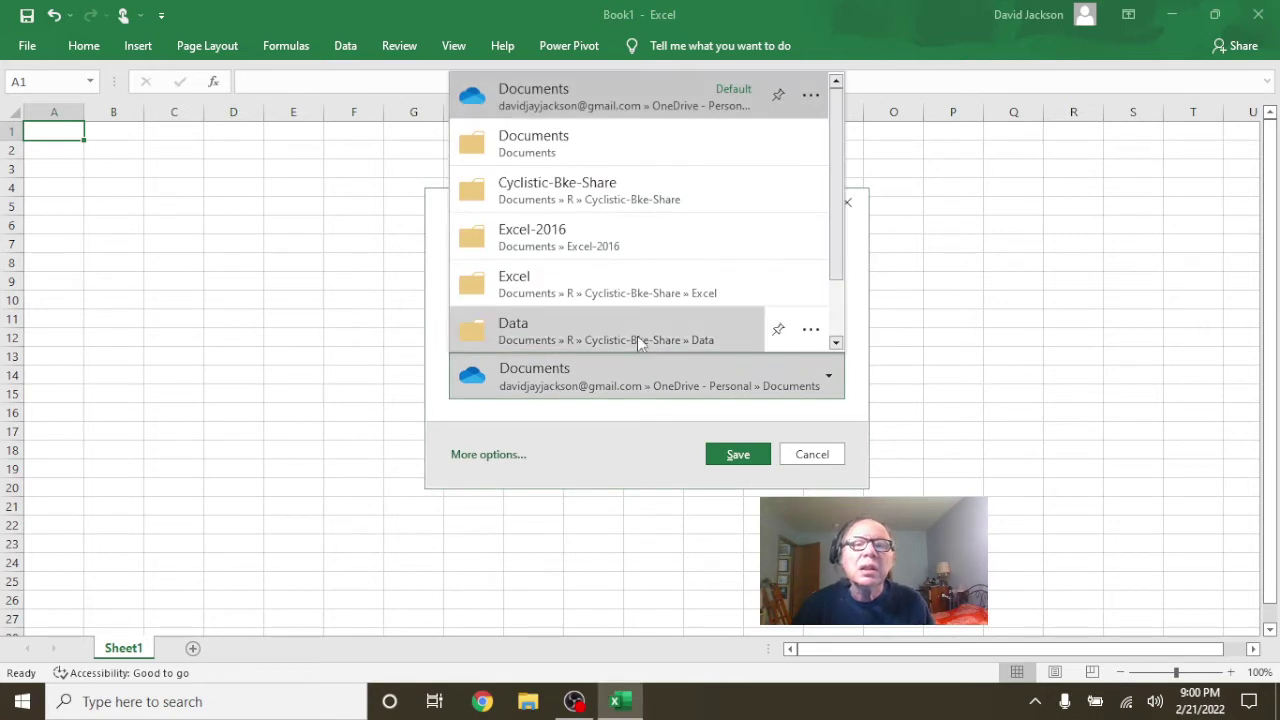
{"action": "left_click", "coordinate": [651, 192]}
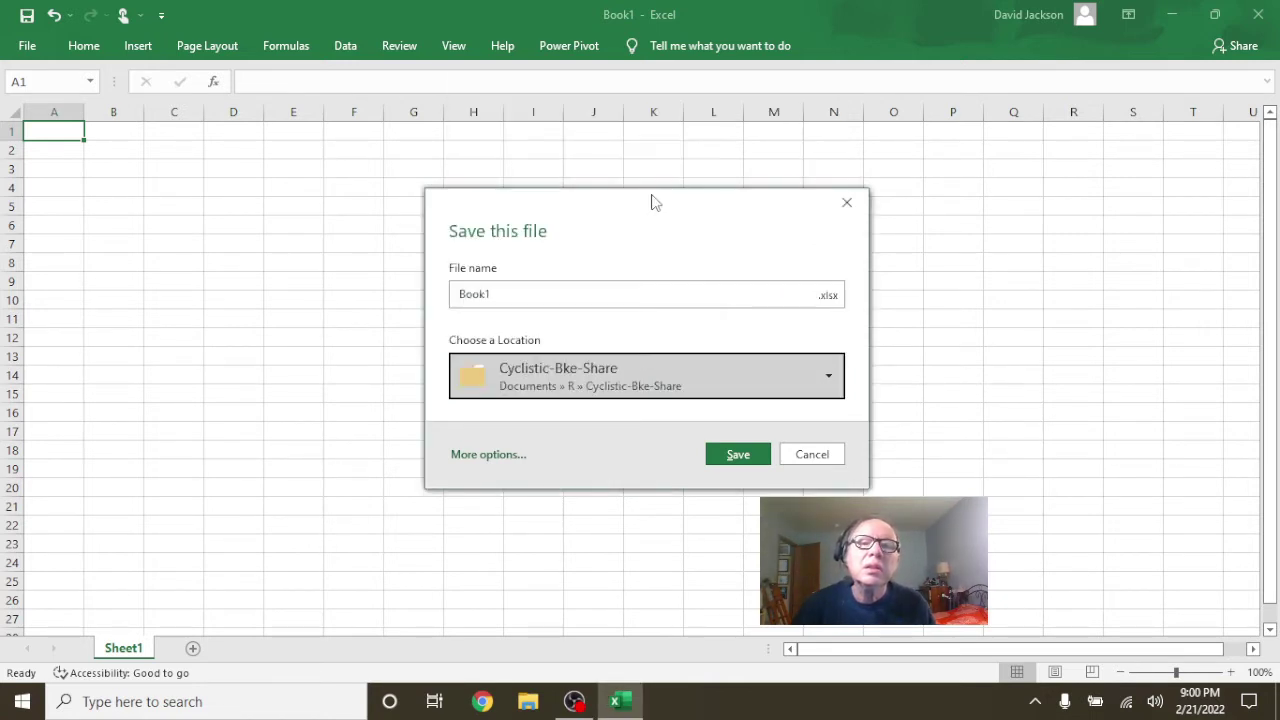
{"action": "left_click", "coordinate": [651, 390]}
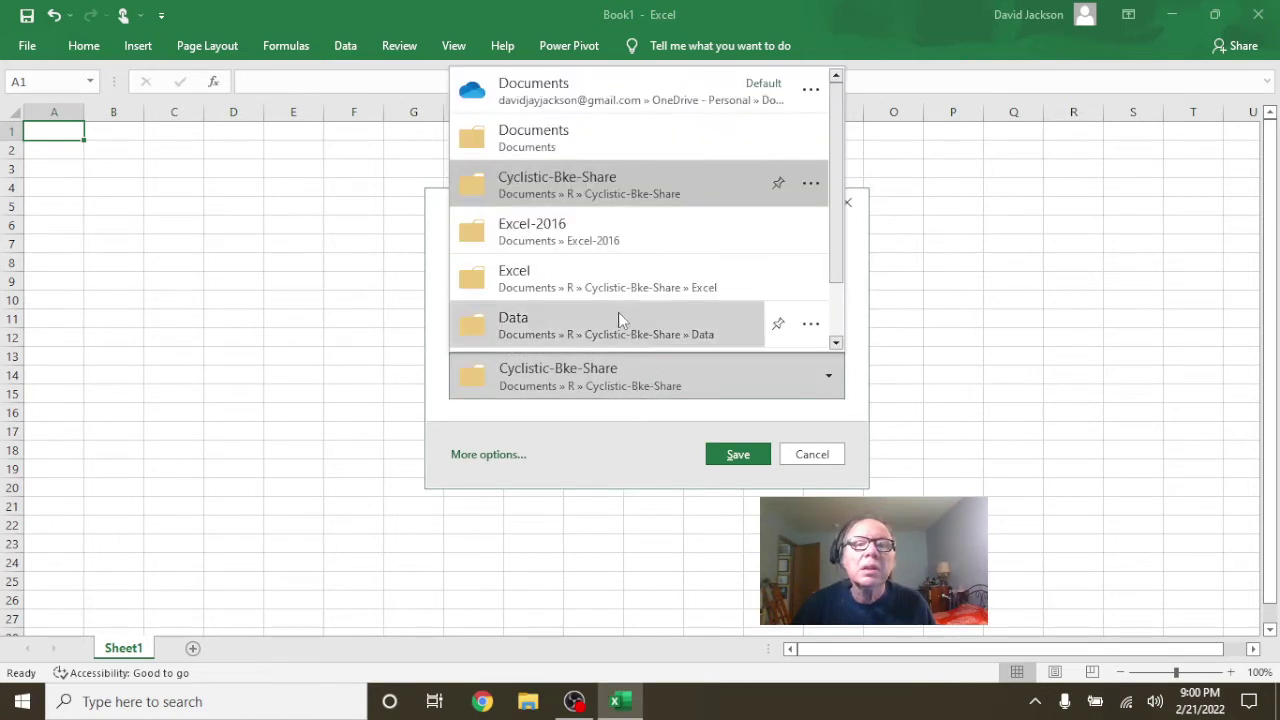
{"action": "left_click", "coordinate": [616, 410]}
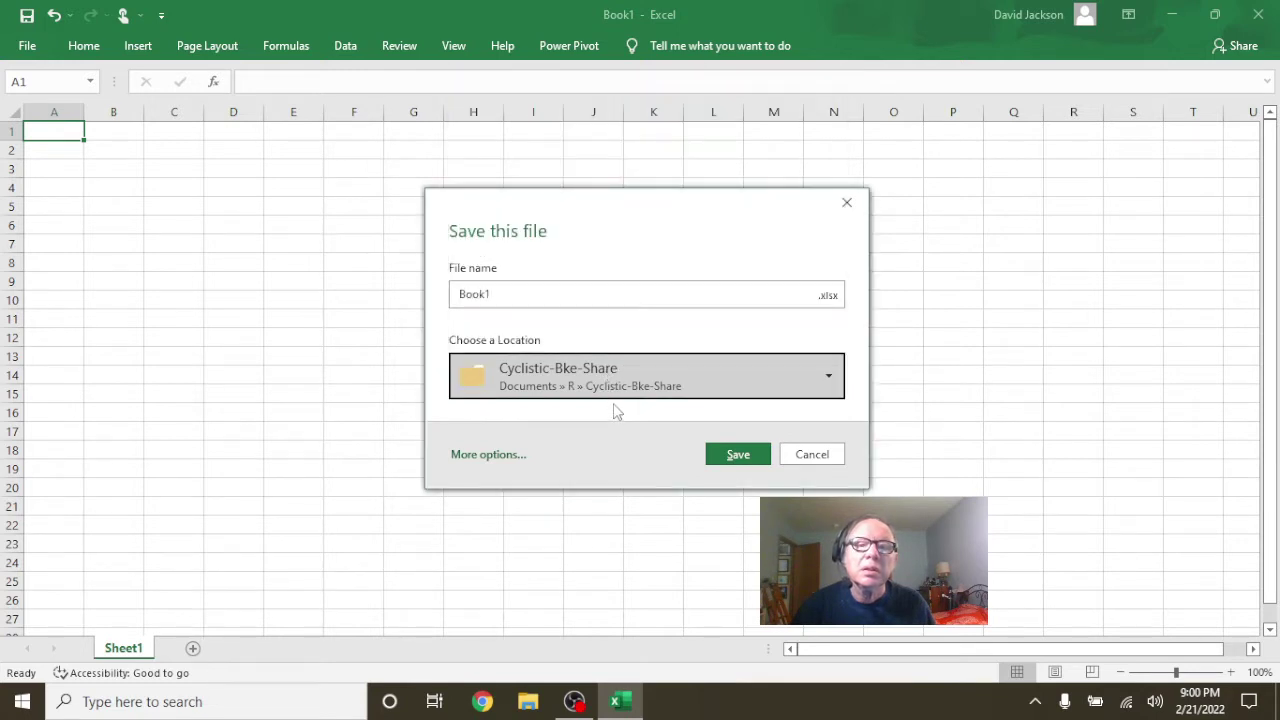
- Replace the default name Book1 with bikeshare and save as bikeshare.xlsx
{"action": "left_click", "coordinate": [508, 295]}
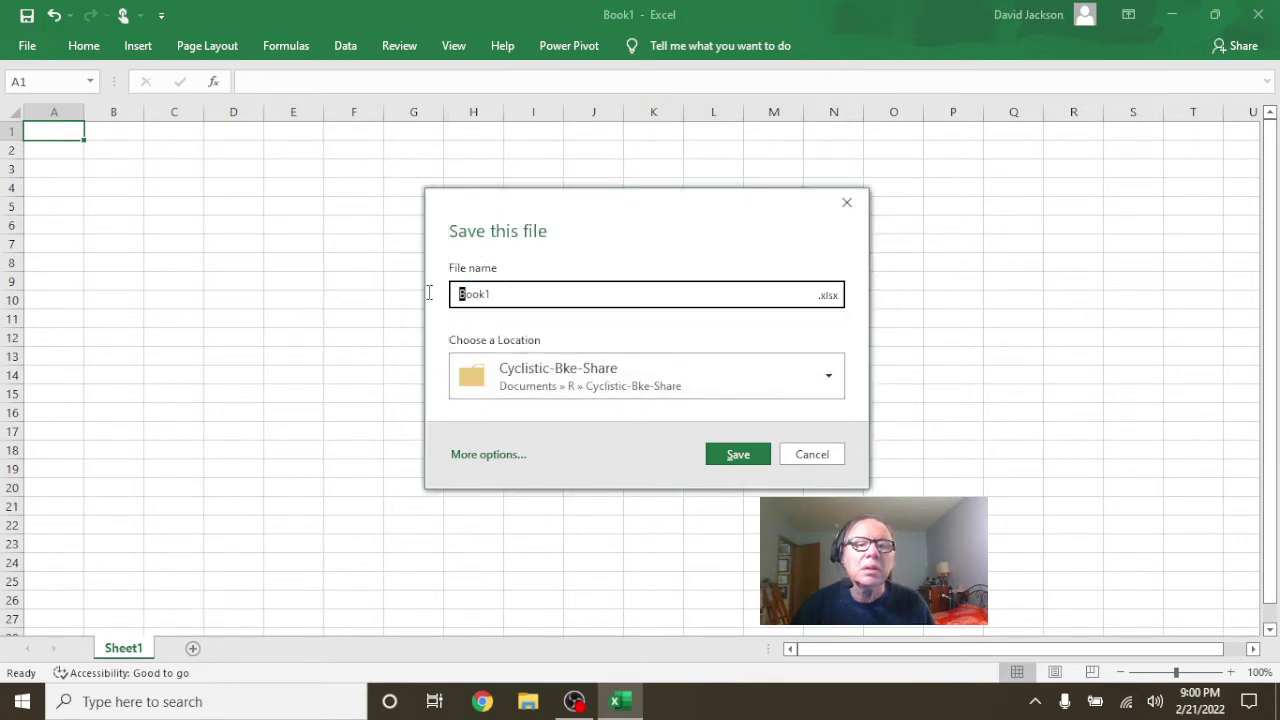
{"action": "left_click_drag", "start_coordinate": [430, 292], "coordinate": [522, 296]}
{"action": "type", "text": "b"}
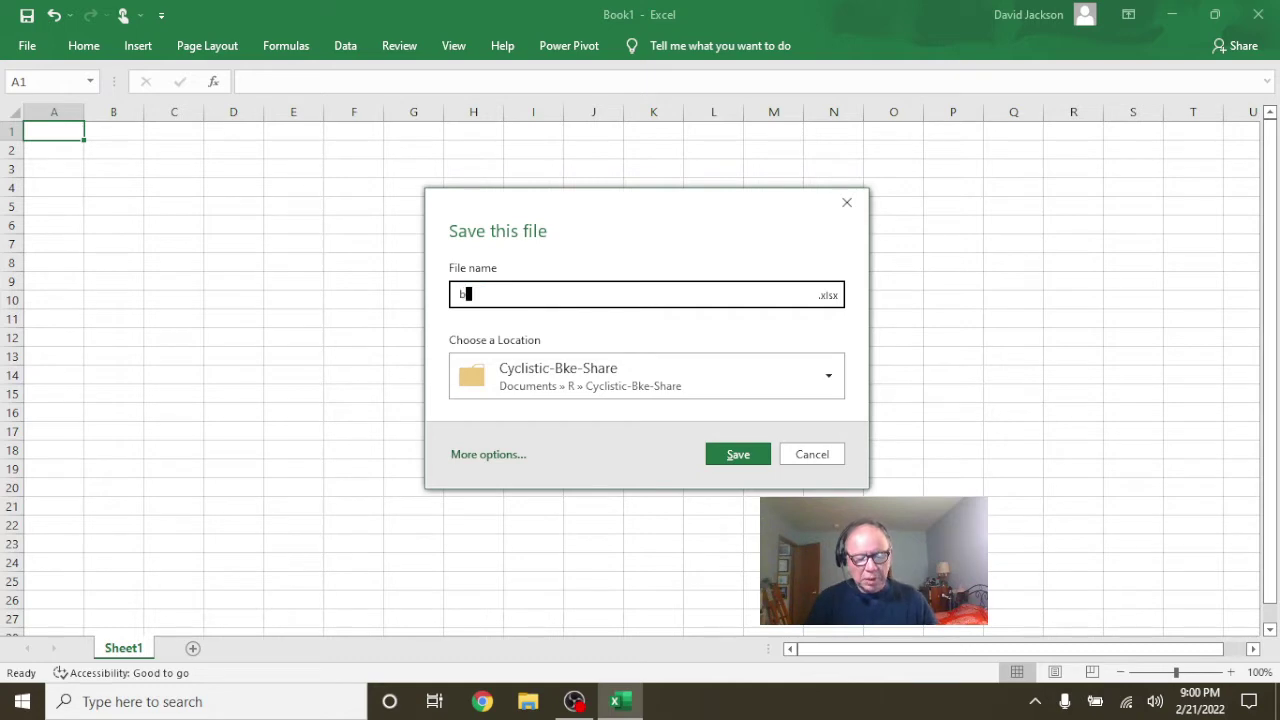
{"action": "key", "text": "BackSpace"}
{"action": "type", "text": "B"}
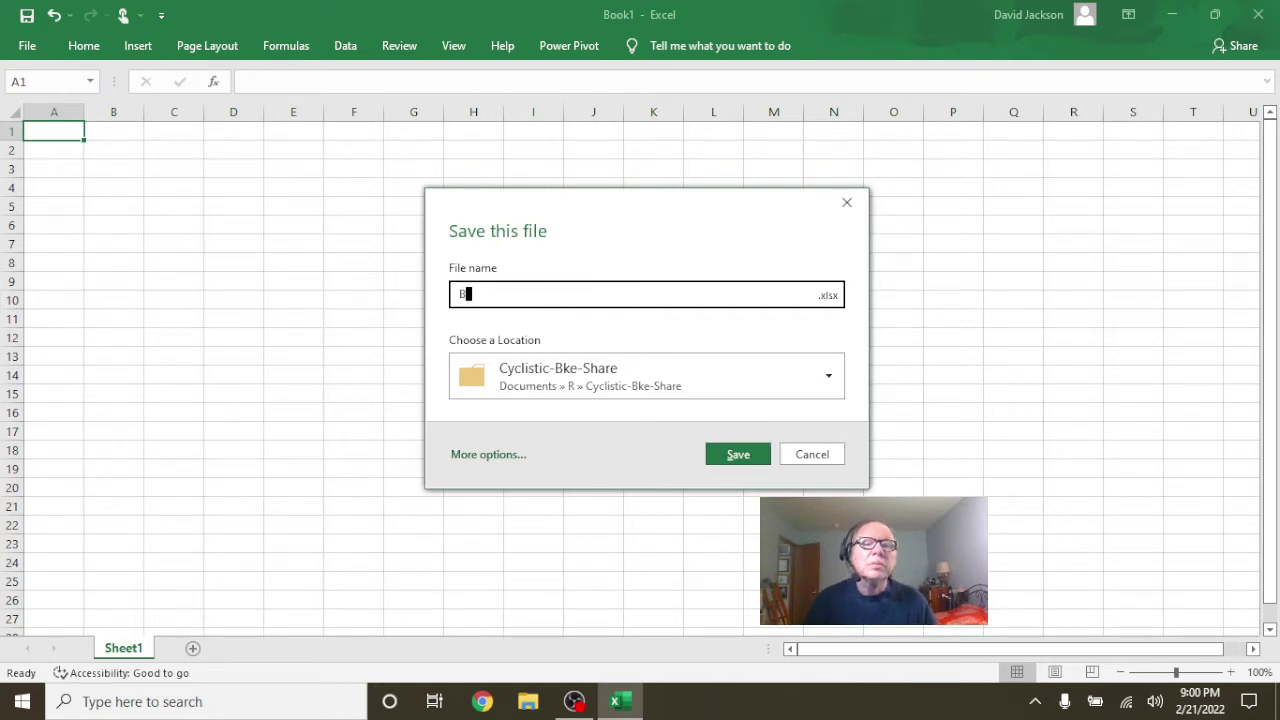
{"action": "key", "text": "BackSpace"}
{"action": "key", "text": "BackSpace"}
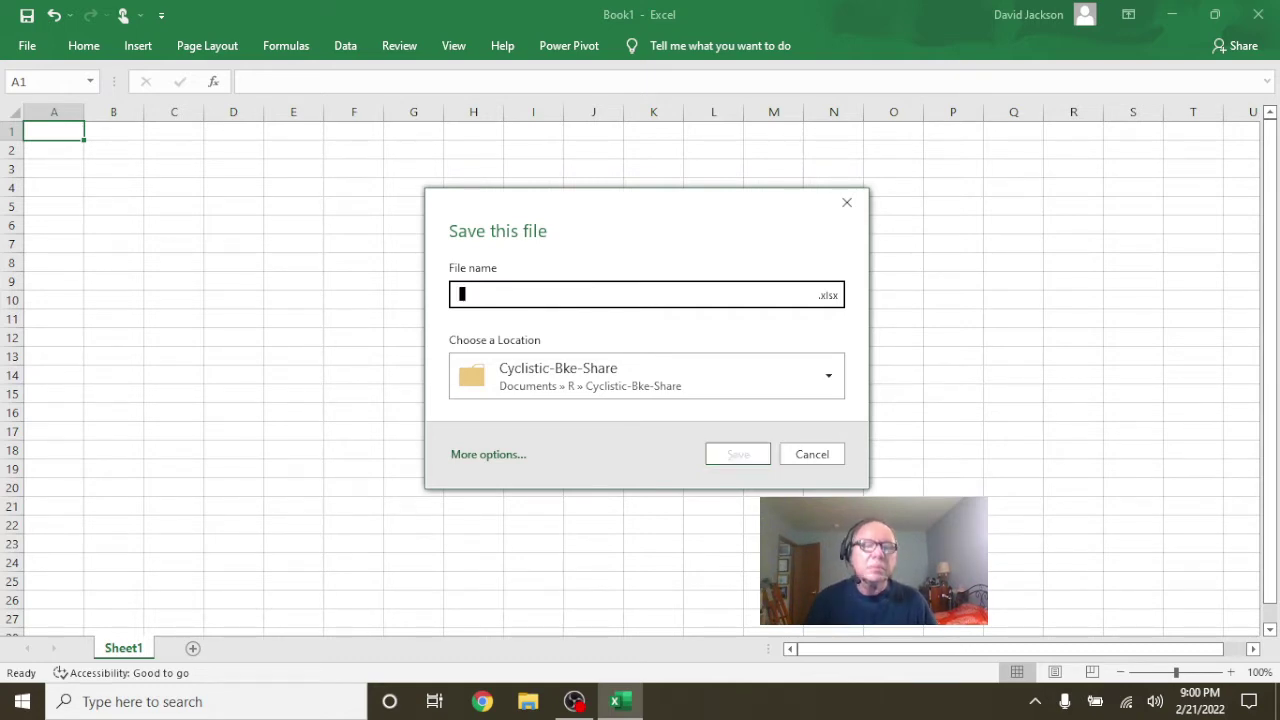
{"action": "type", "text": "Book2"}
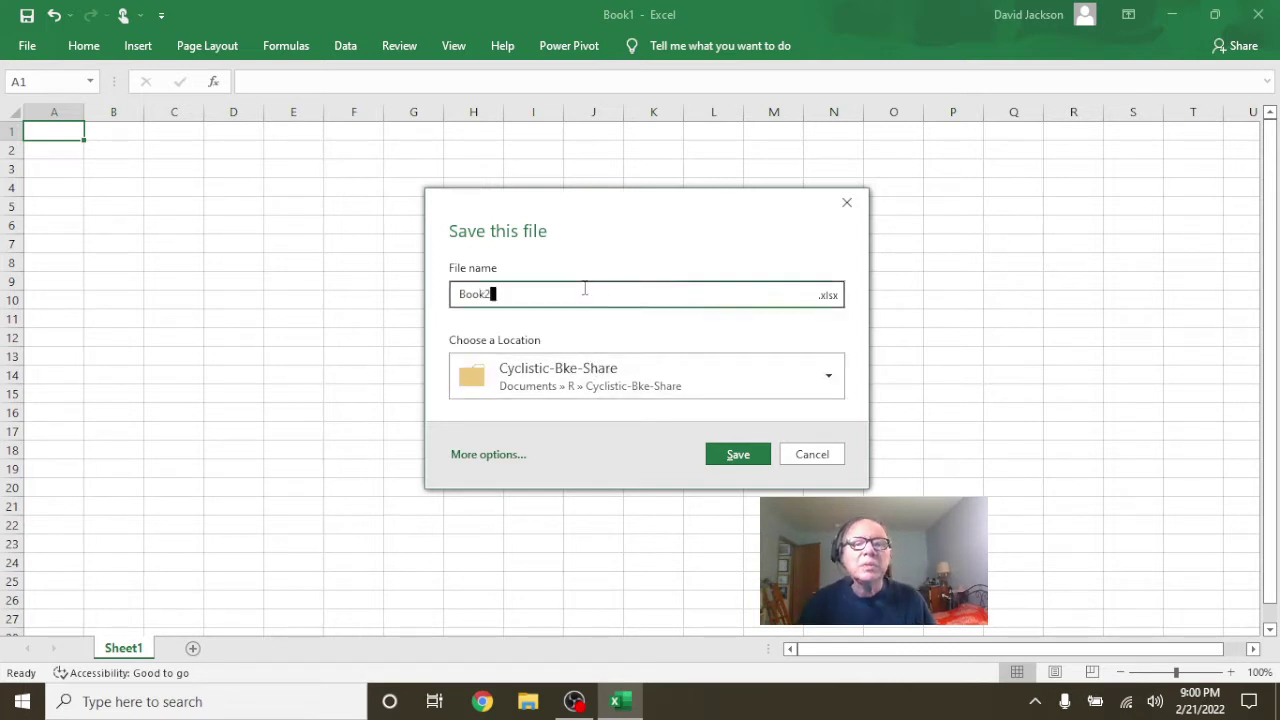
{"action": "key", "text": "BackSpace"}
{"action": "key", "text": "BackSpace"}
{"action": "key", "text": "BackSpace"}
{"action": "type", "text": "bikeshare"}
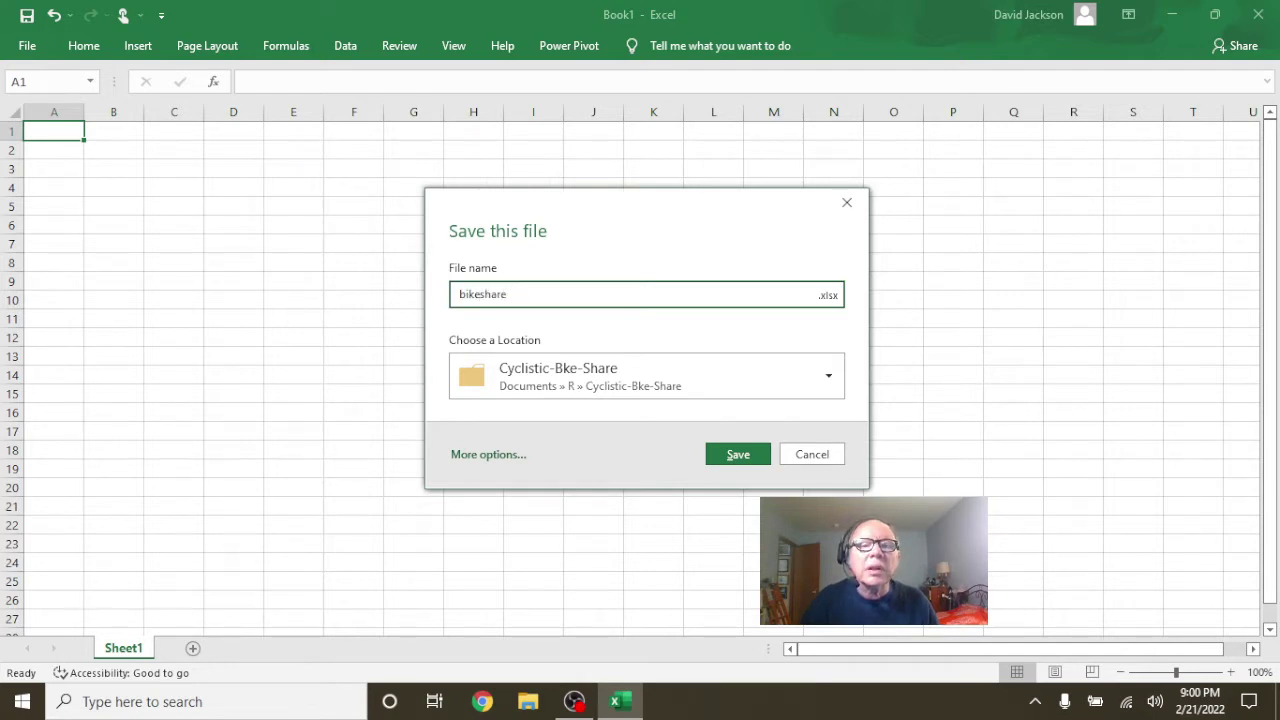
{"action": "left_click", "coordinate": [713, 457]}
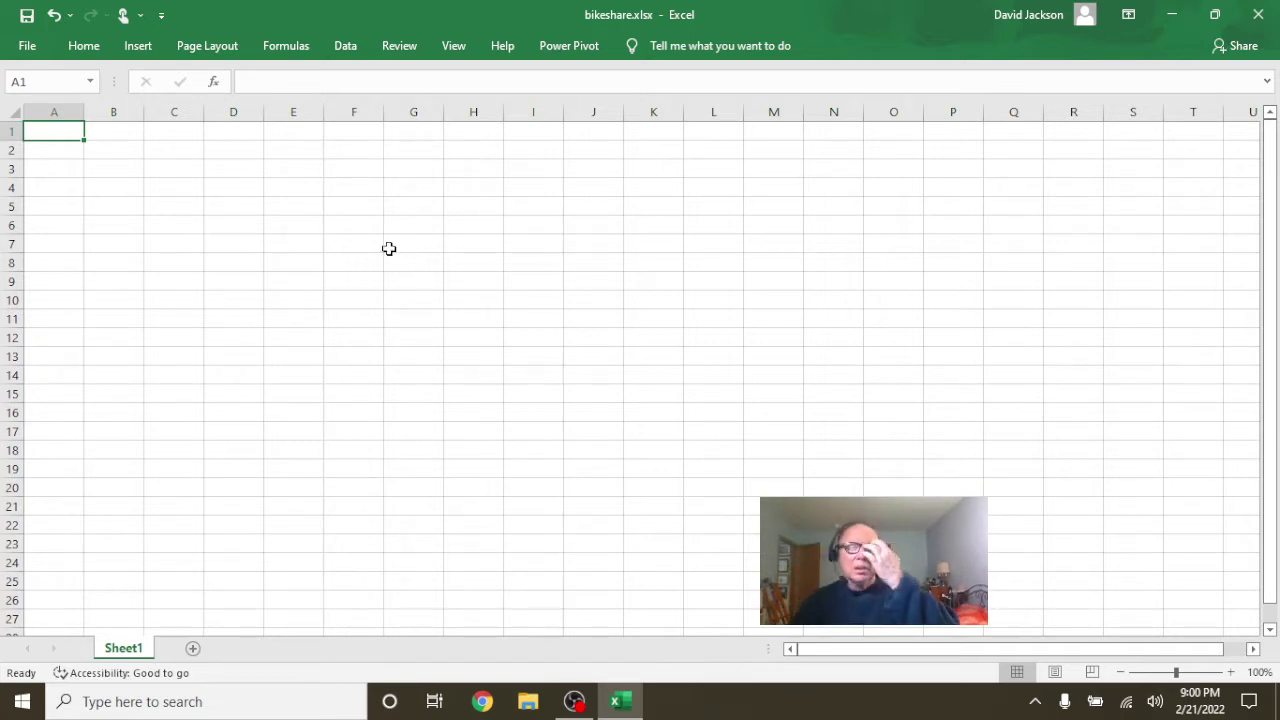
- Import the Data folder as a new query, loading its twelve CSV files (t1–t12.csv) into Sheet2
{"action": "left_click", "coordinate": [92, 47]}
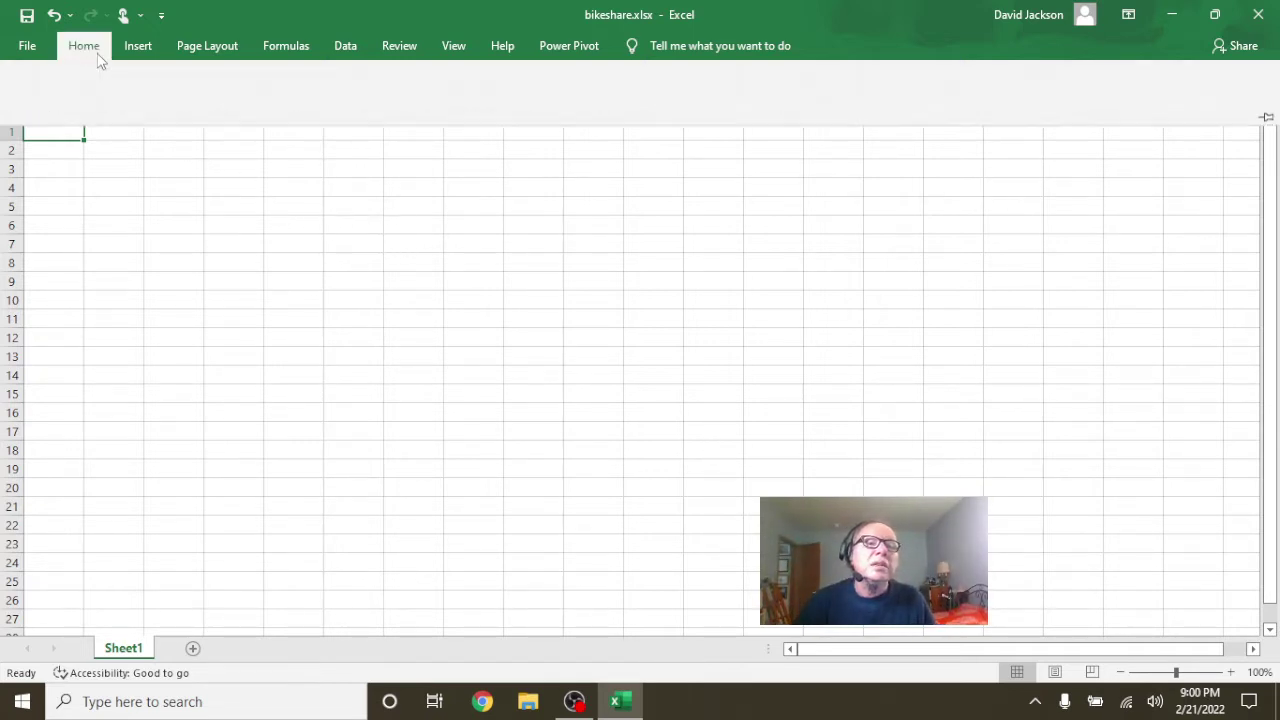
{"action": "left_click", "coordinate": [342, 50]}
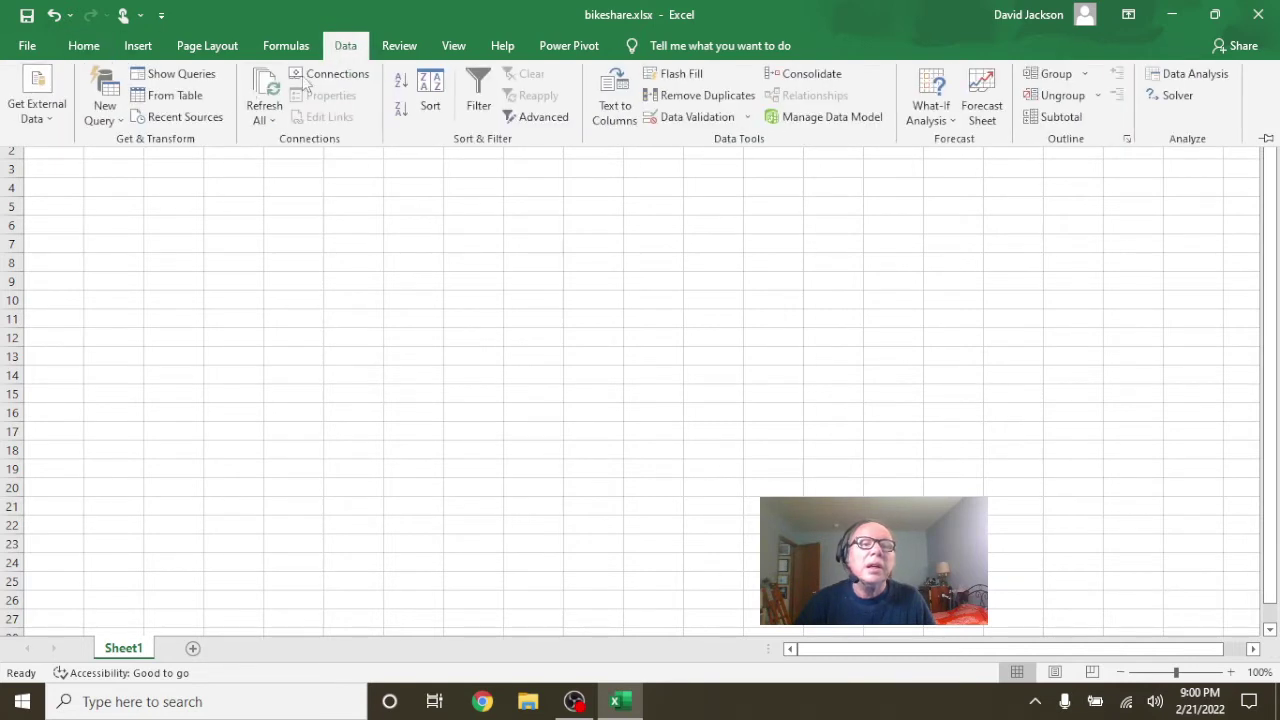
{"action": "left_click", "coordinate": [100, 118]}
{"action": "mouse_move", "coordinate": [152, 150]}
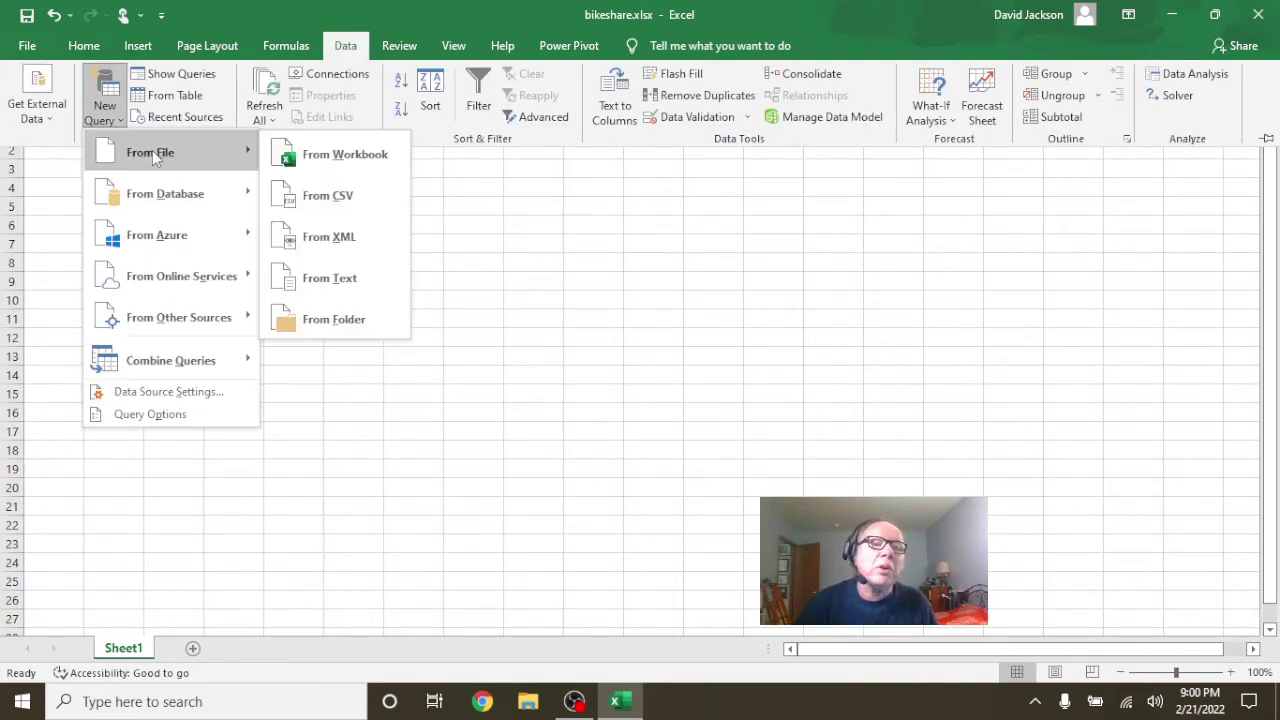
{"action": "left_click", "coordinate": [318, 316]}
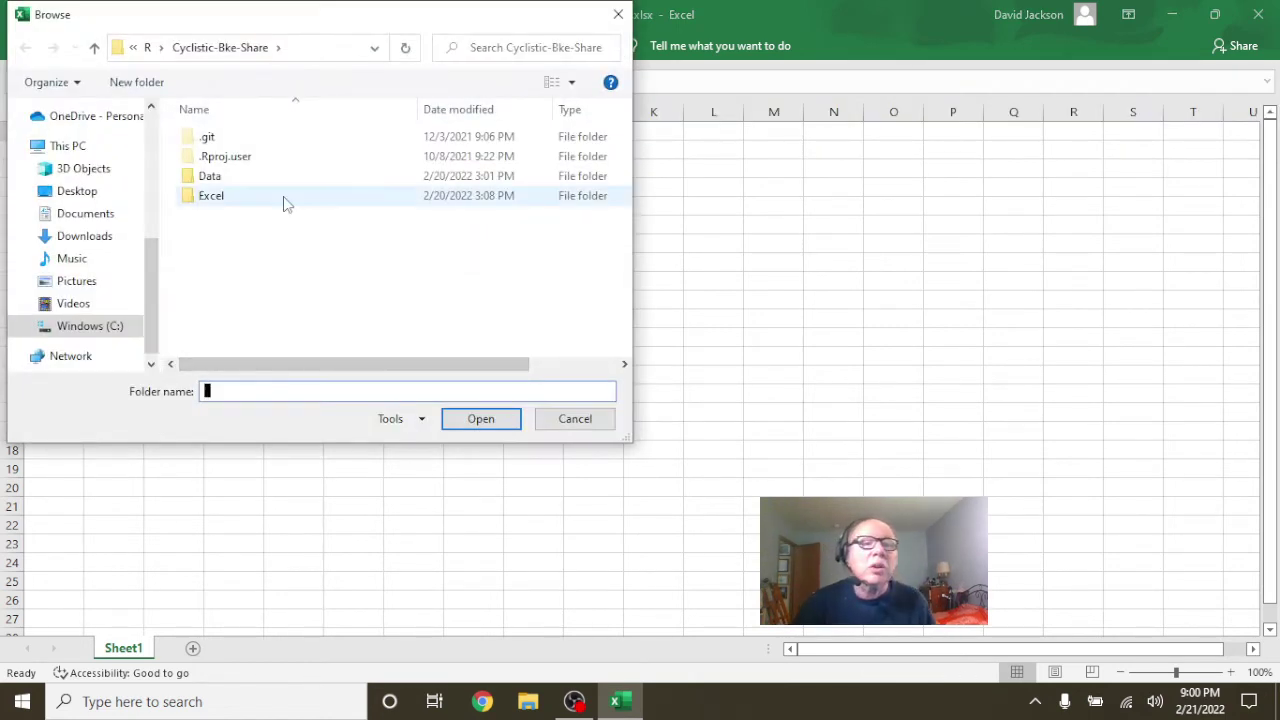
{"action": "left_click", "coordinate": [237, 177]}
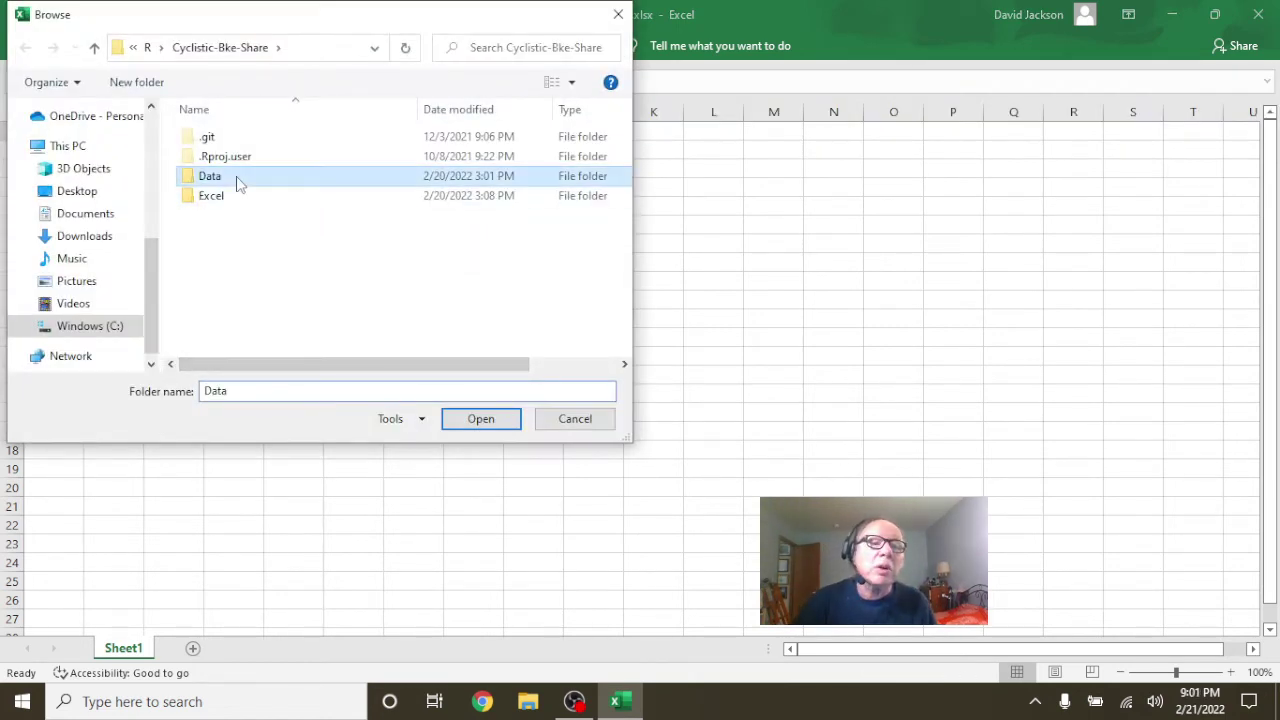
{"action": "left_click", "coordinate": [482, 420]}
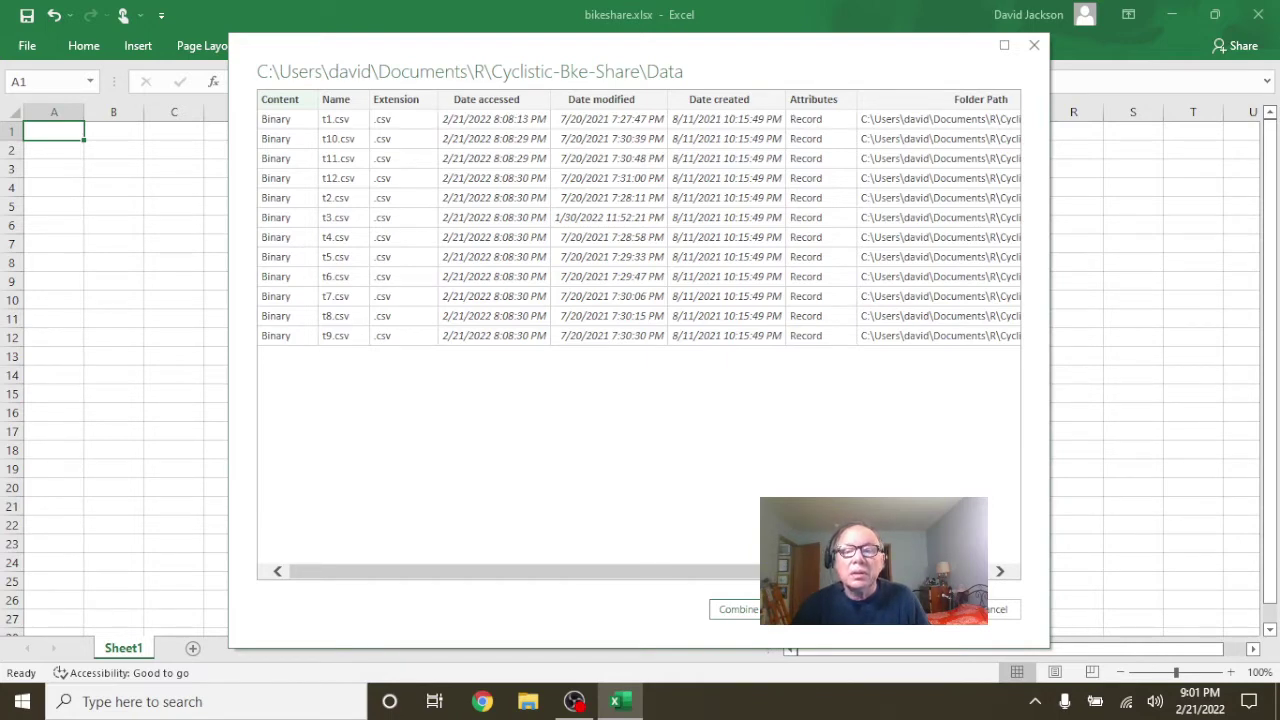
{"action": "left_click", "coordinate": [800, 609]}
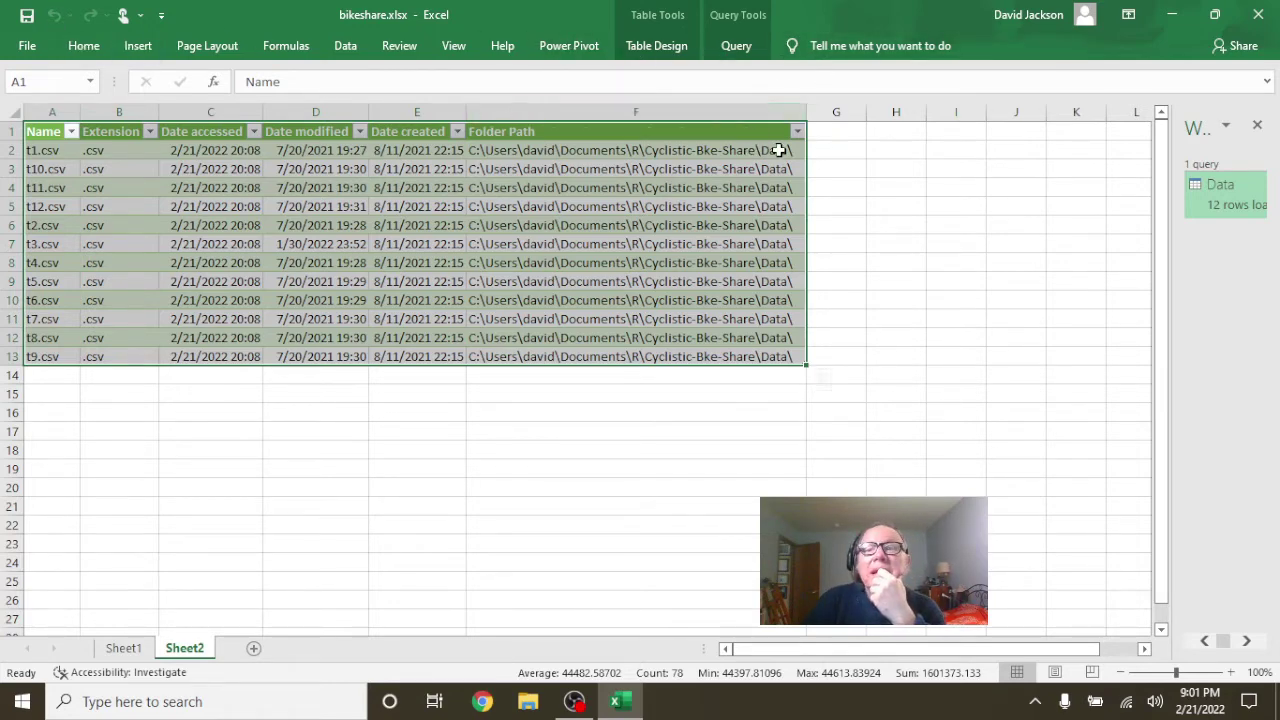
- Close the Queries & Connections pane and delete the CSV file-list table and its query
{"action": "left_click", "coordinate": [1258, 127]}
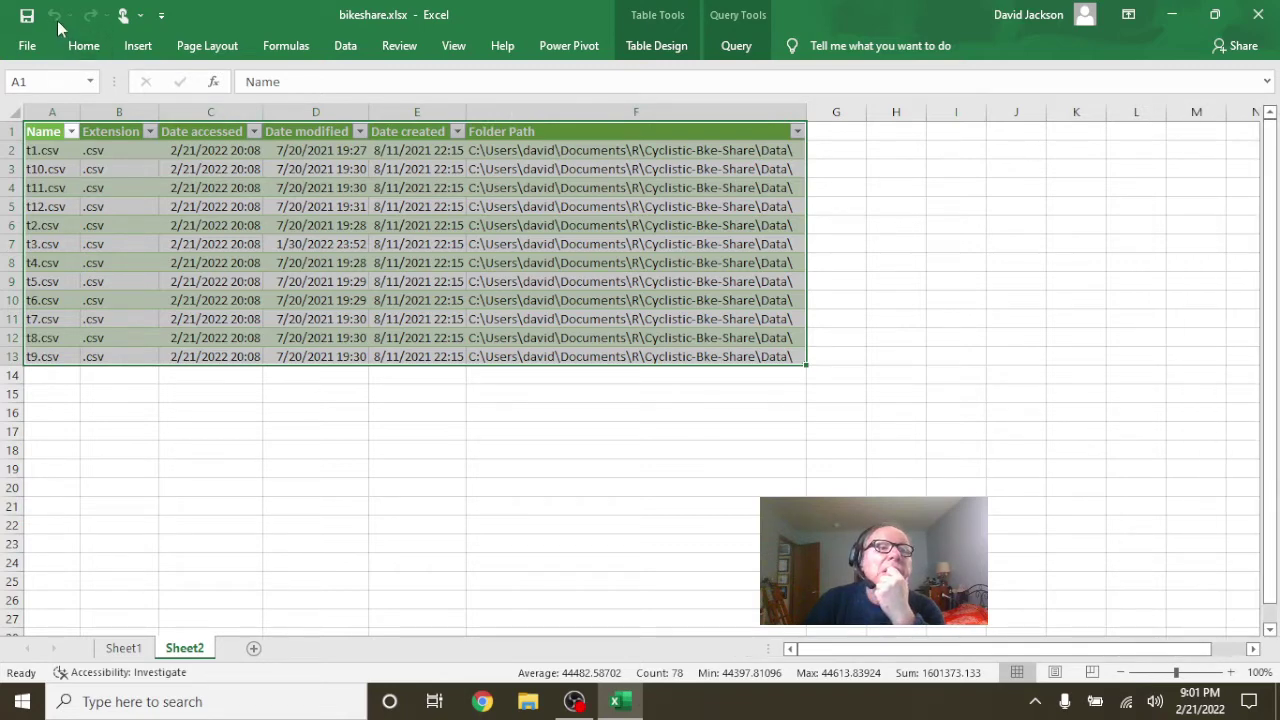
{"action": "left_click", "coordinate": [33, 47]}
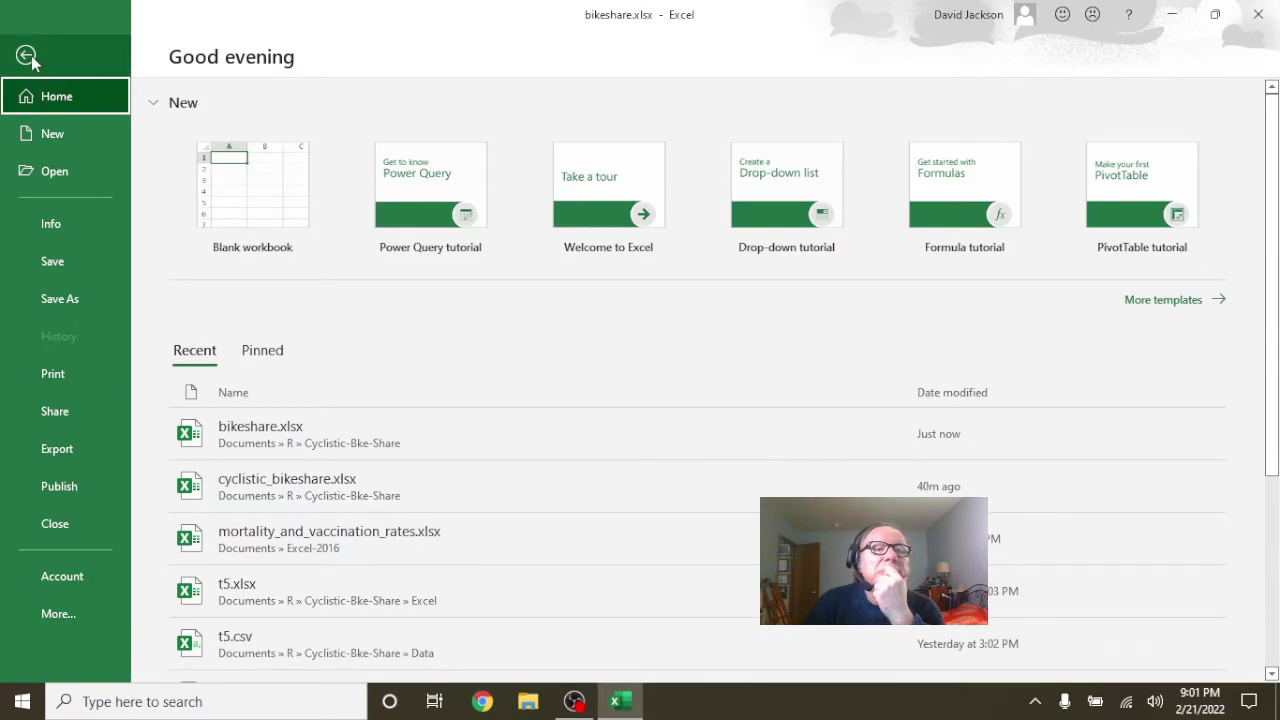
{"action": "left_click", "coordinate": [27, 57]}
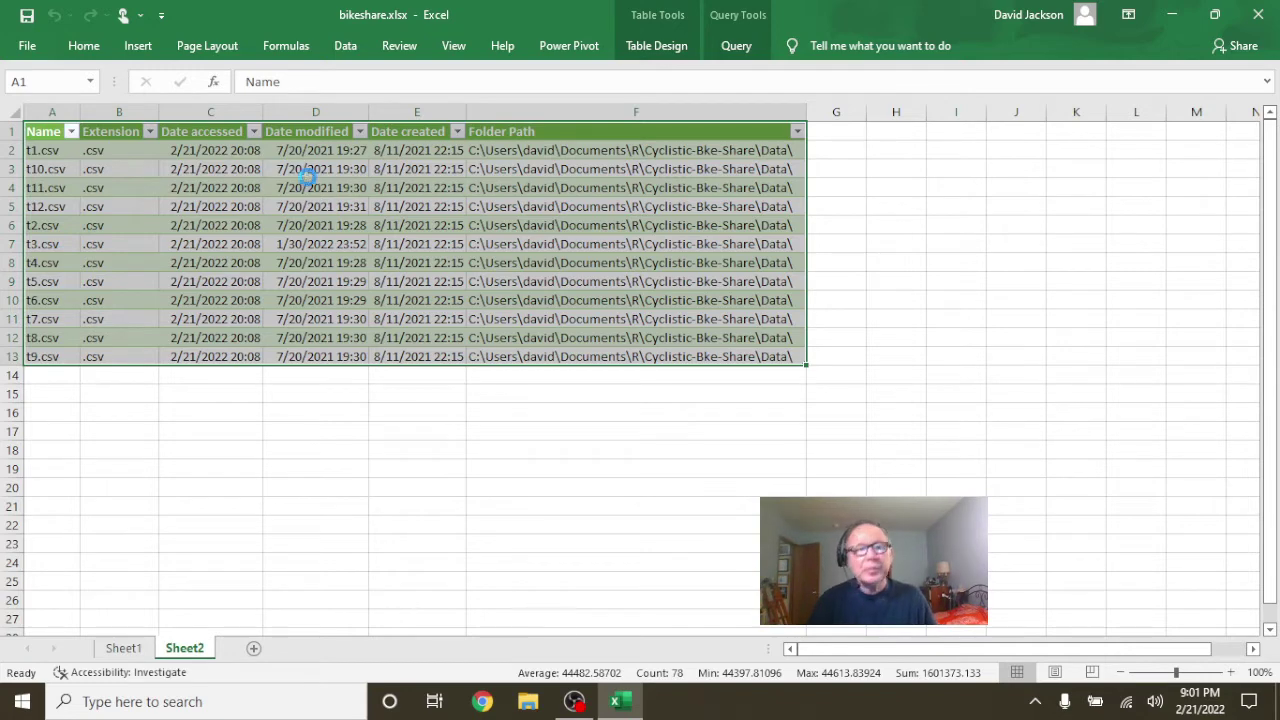
{"action": "key", "text": "Delete"}
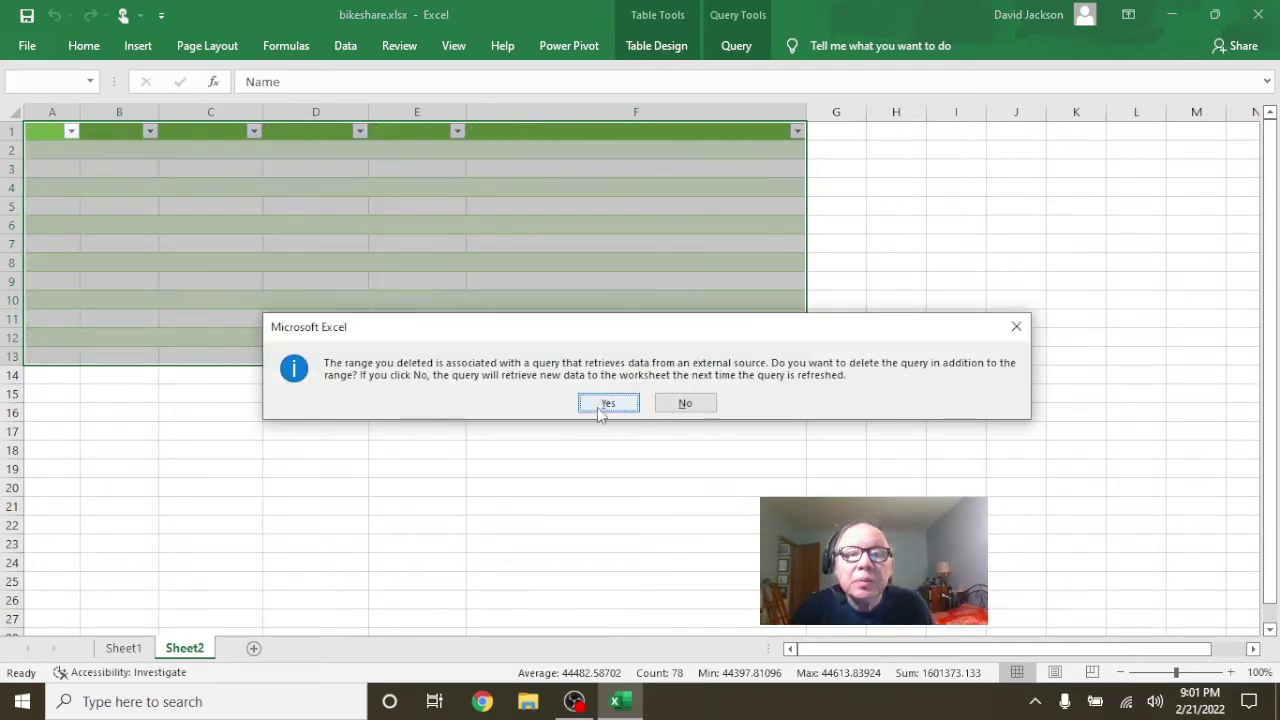
{"action": "left_click", "coordinate": [608, 403]}
{"action": "left_click", "coordinate": [494, 350]}
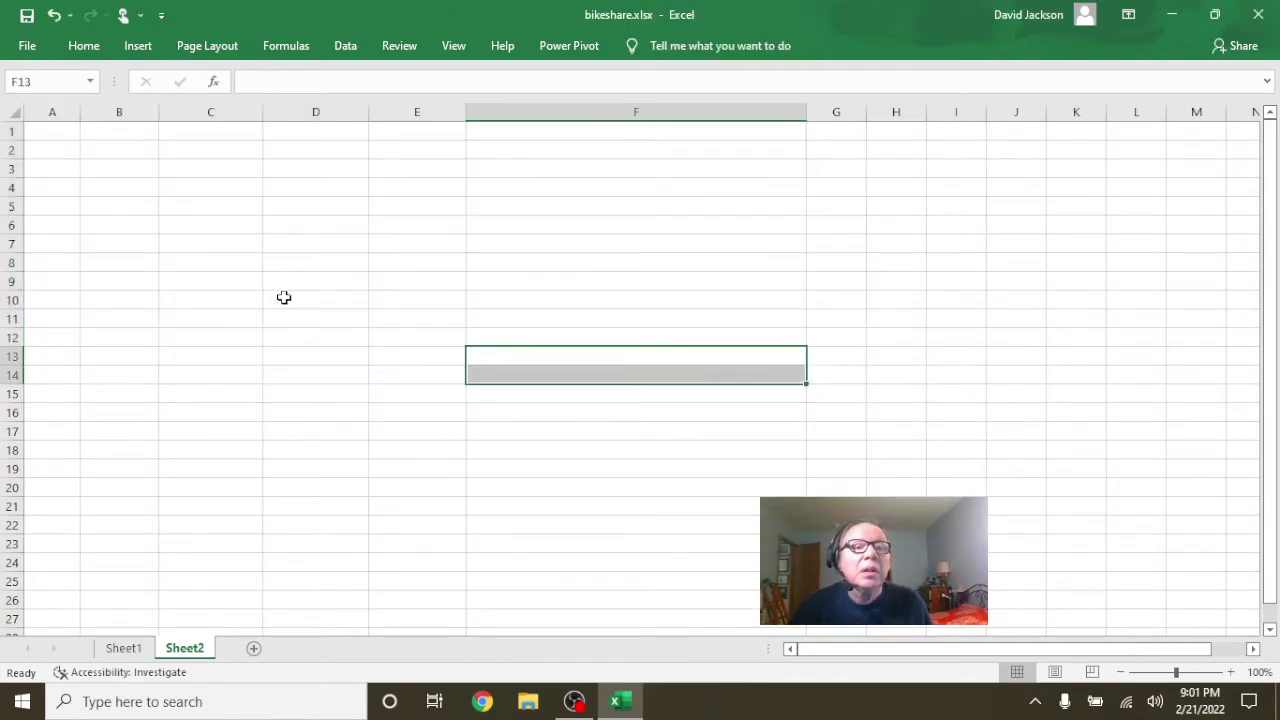
{"action": "left_click", "coordinate": [345, 46]}
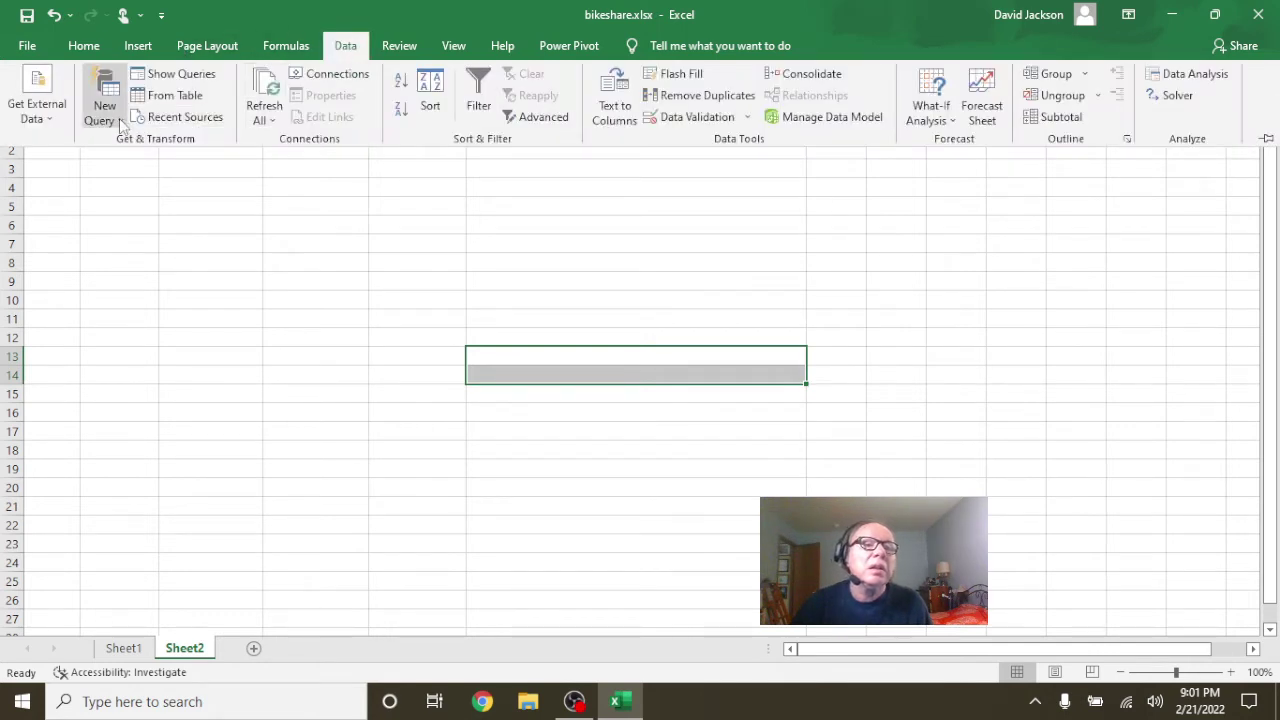
- Start a new From Folder query on the Data folder and edit it in Power Query Editor
{"action": "left_click", "coordinate": [119, 118]}
{"action": "mouse_move", "coordinate": [153, 144]}
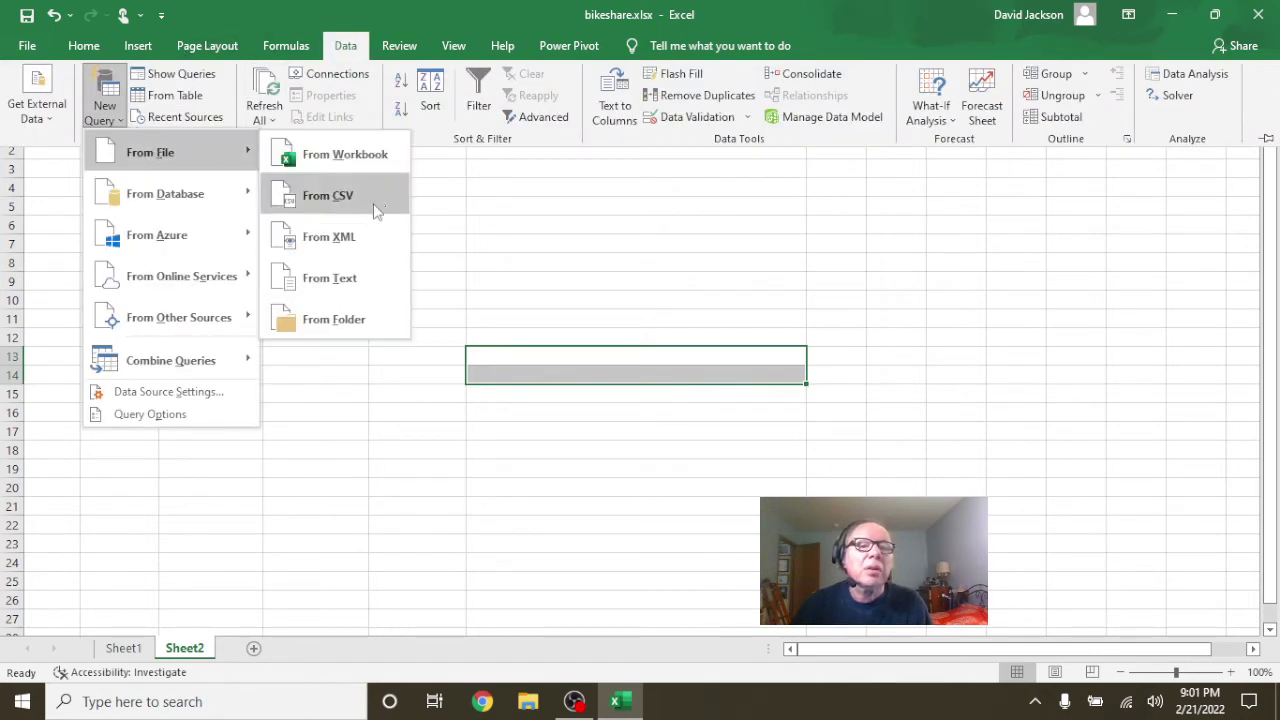
{"action": "left_click", "coordinate": [357, 318]}
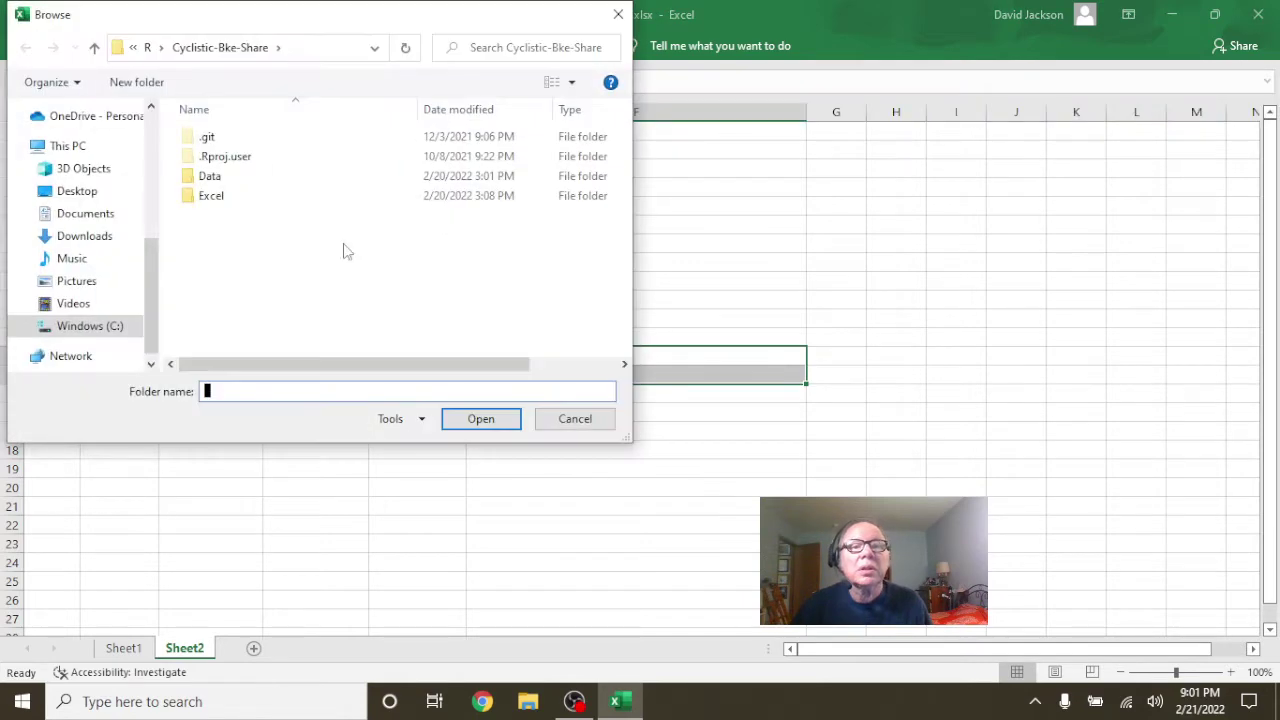
{"action": "left_click", "coordinate": [212, 178]}
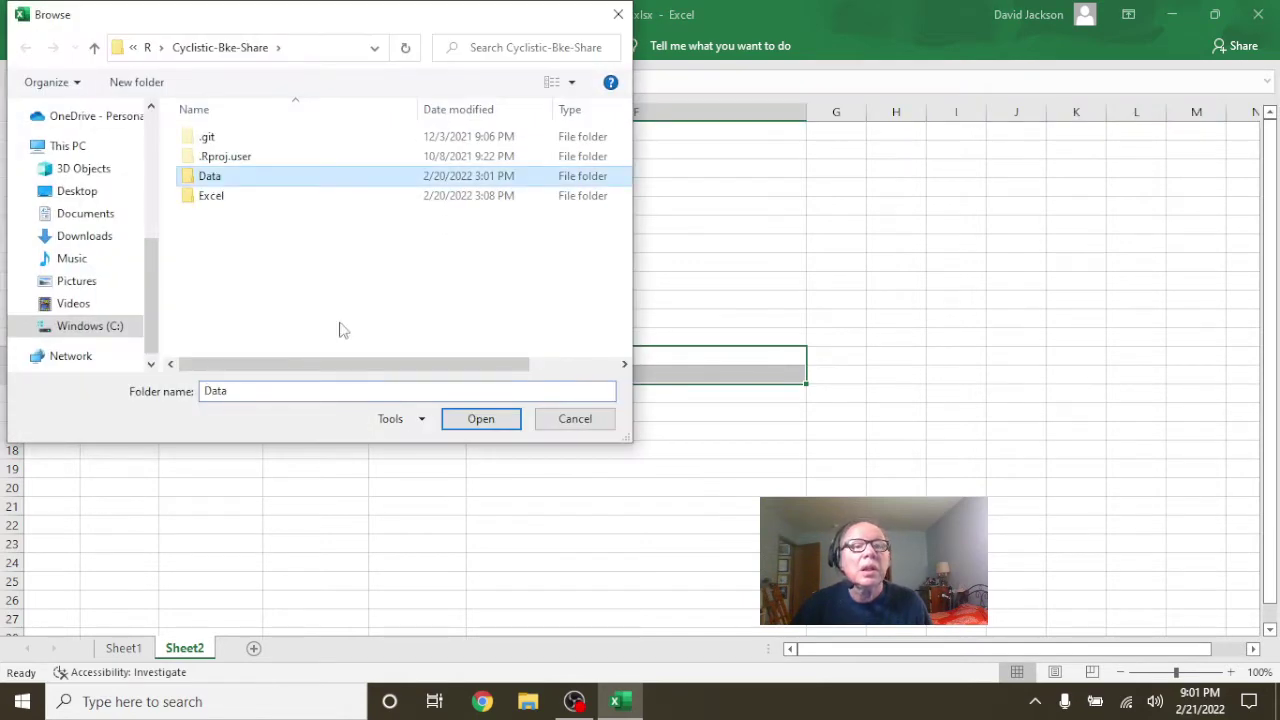
{"action": "left_click", "coordinate": [478, 420]}
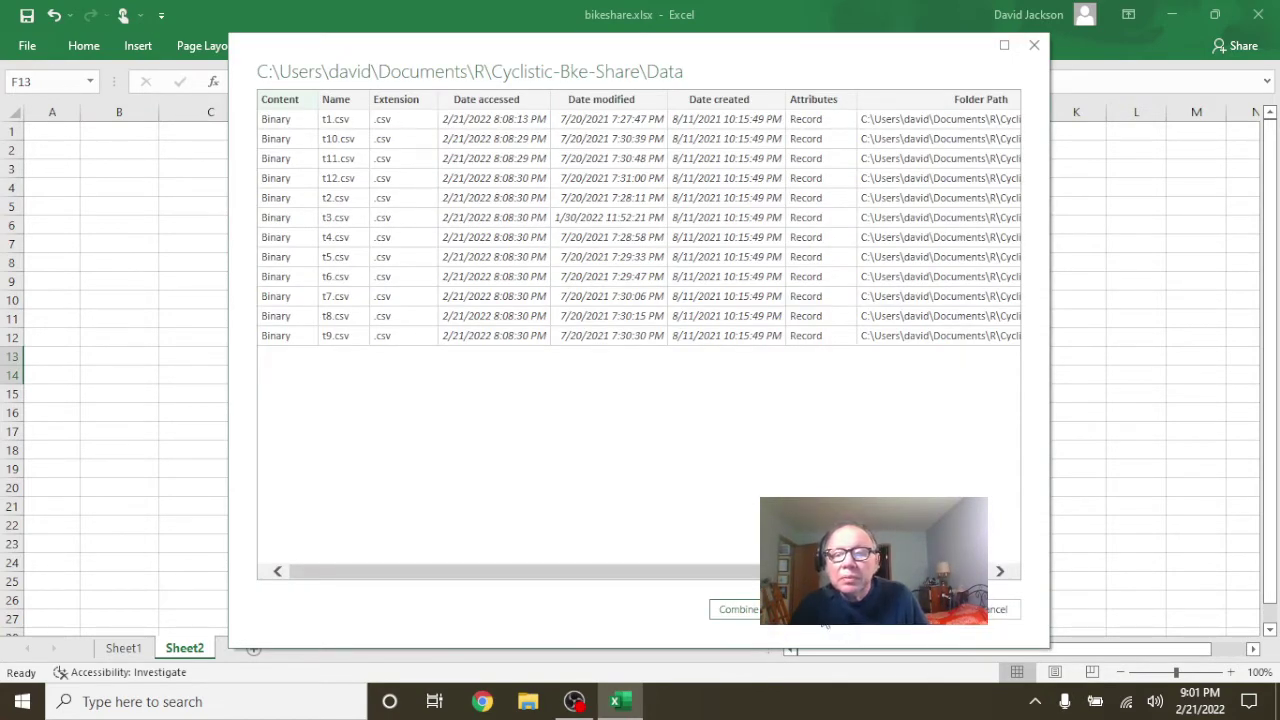
{"action": "left_click", "coordinate": [900, 609]}
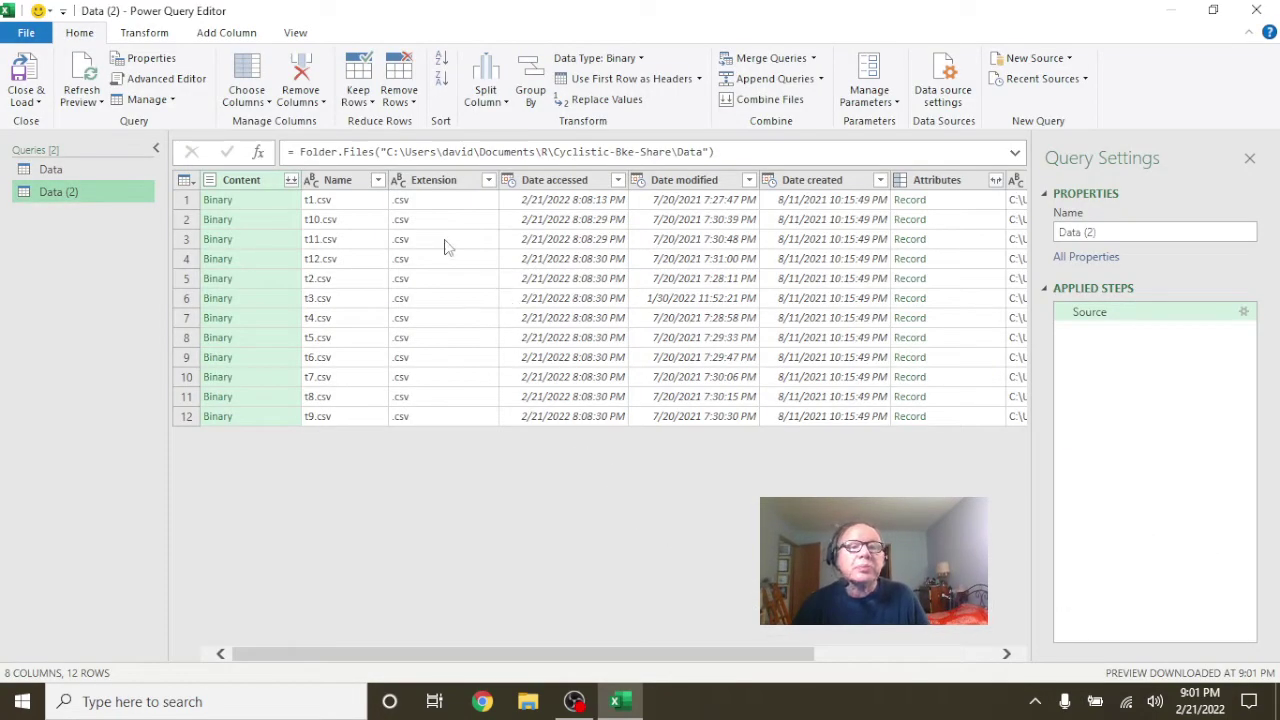
- Remove the Name through Folder Path columns, keeping Content, then preview combining its files
{"action": "left_click", "coordinate": [341, 185]}
{"action": "left_click_drag", "start_coordinate": [714, 659], "coordinate": [991, 686]}
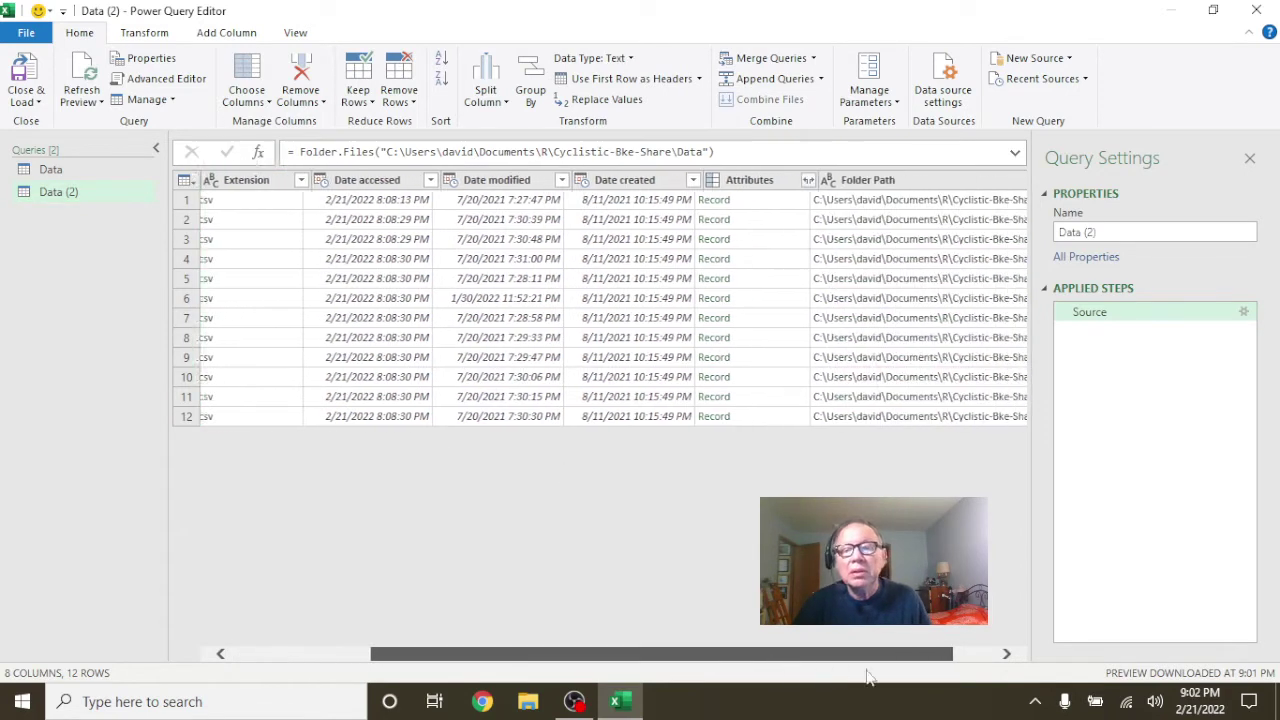
{"action": "left_click", "coordinate": [843, 185], "text": "shift"}
{"action": "right_click", "coordinate": [843, 185]}
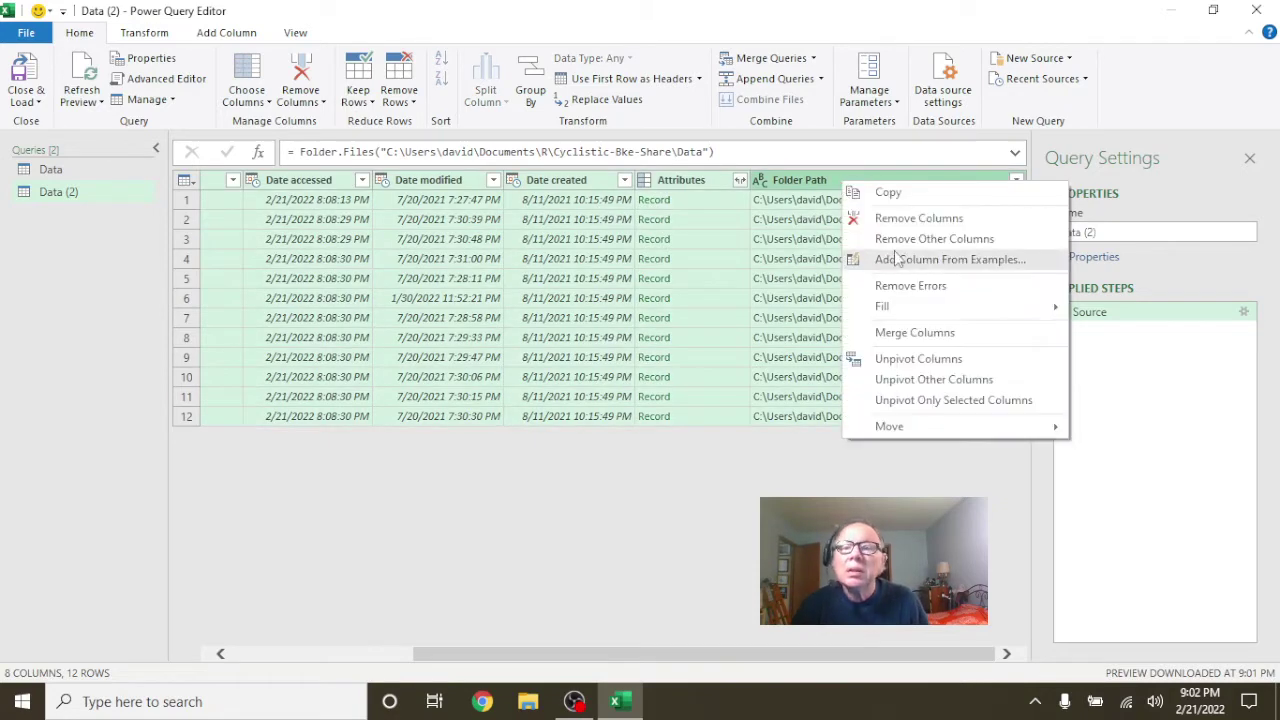
{"action": "left_click", "coordinate": [905, 219]}
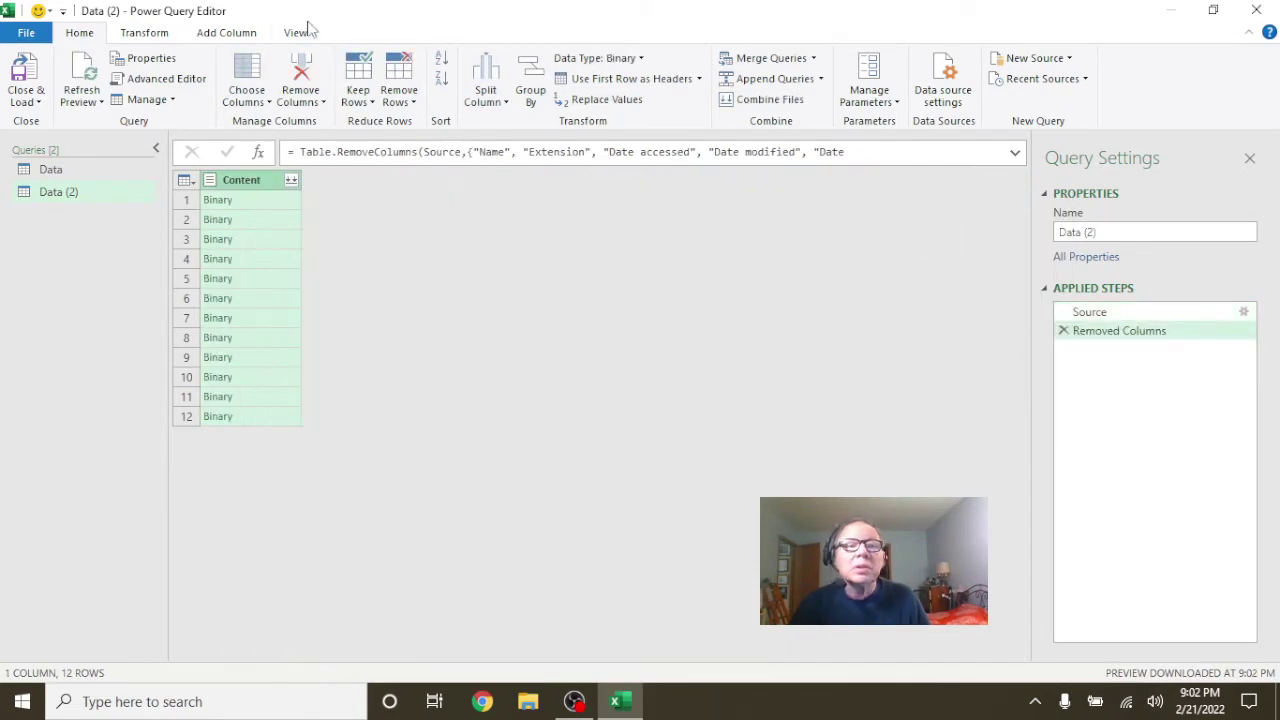
{"action": "left_click", "coordinate": [291, 180]}
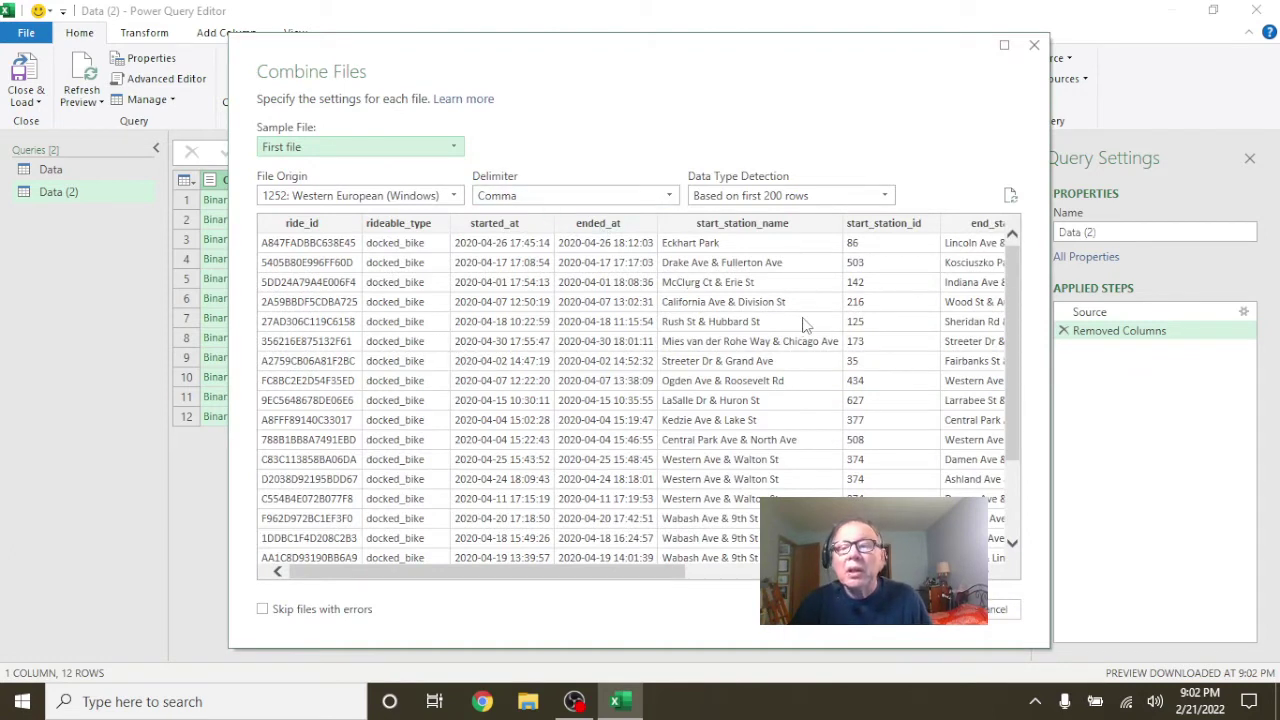
- Combine the twelve CSV files into one table and count its rows (3489748)
{"action": "left_click", "coordinate": [997, 609]}
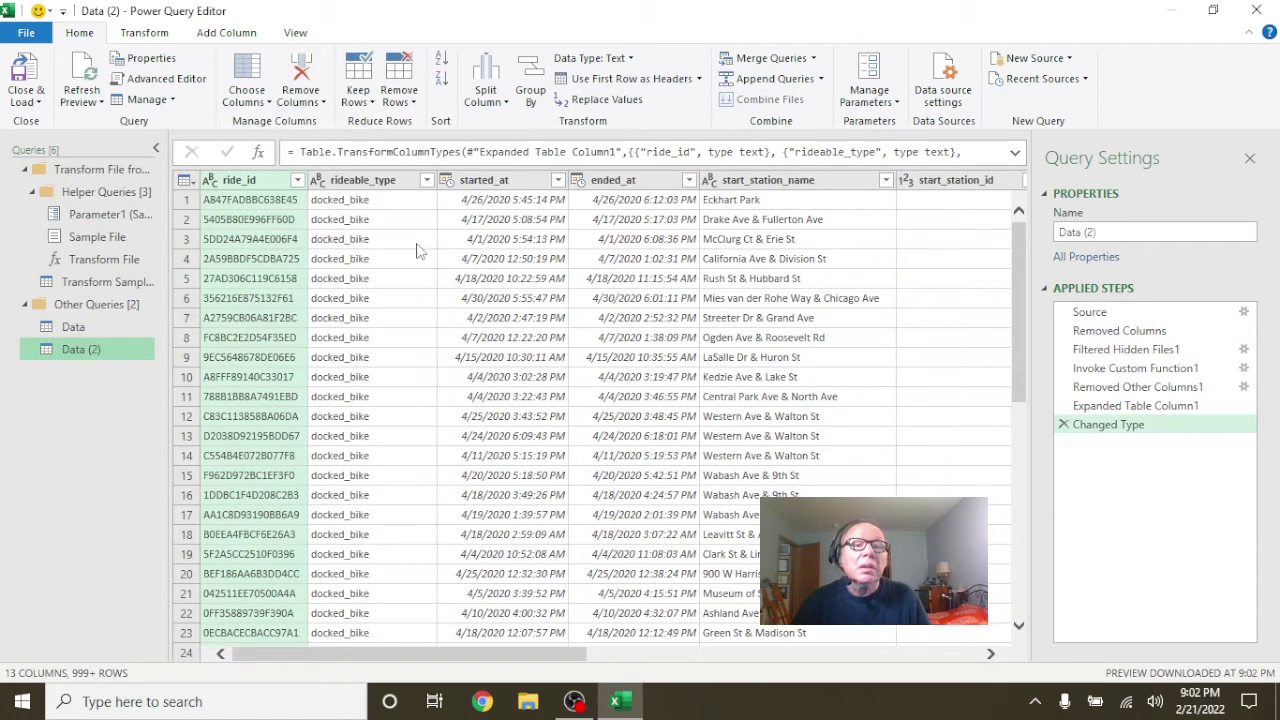
{"action": "left_click", "coordinate": [132, 36]}
{"action": "left_click", "coordinate": [158, 100]}
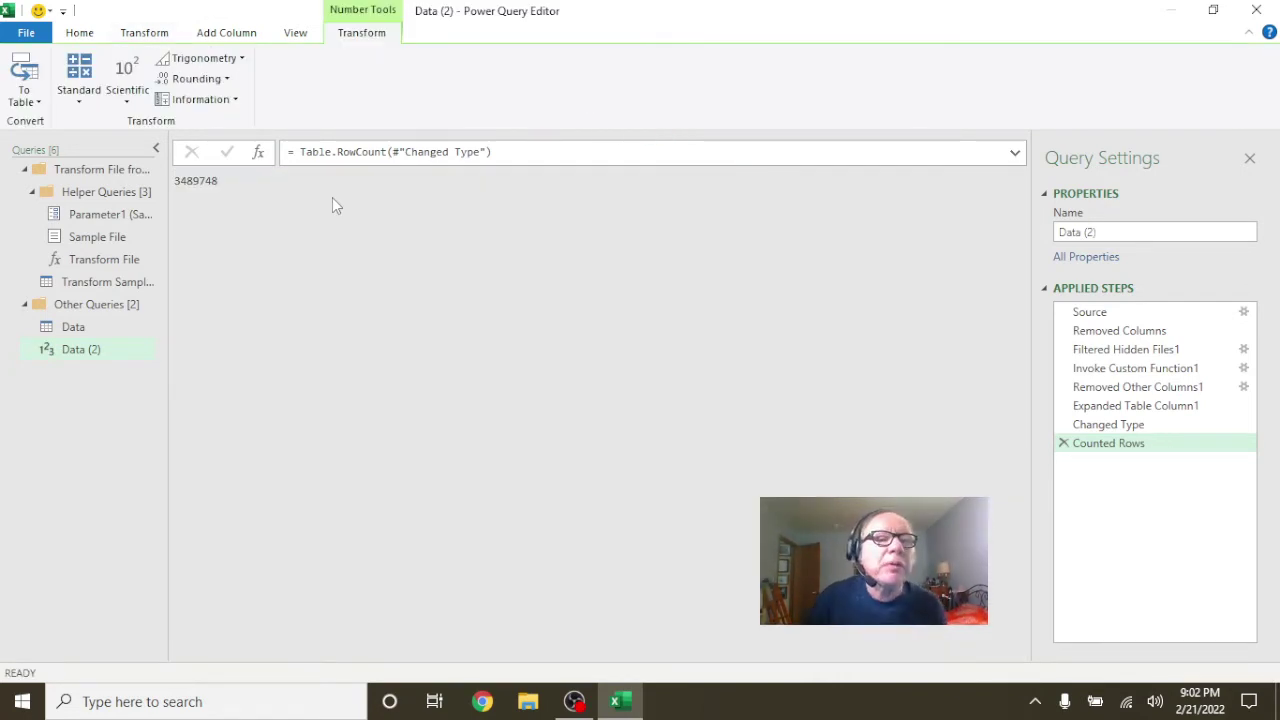
- Step back through Applied Steps from Removed Columns to Changed Type to view the 13-column ride table
{"action": "left_click", "coordinate": [296, 33]}
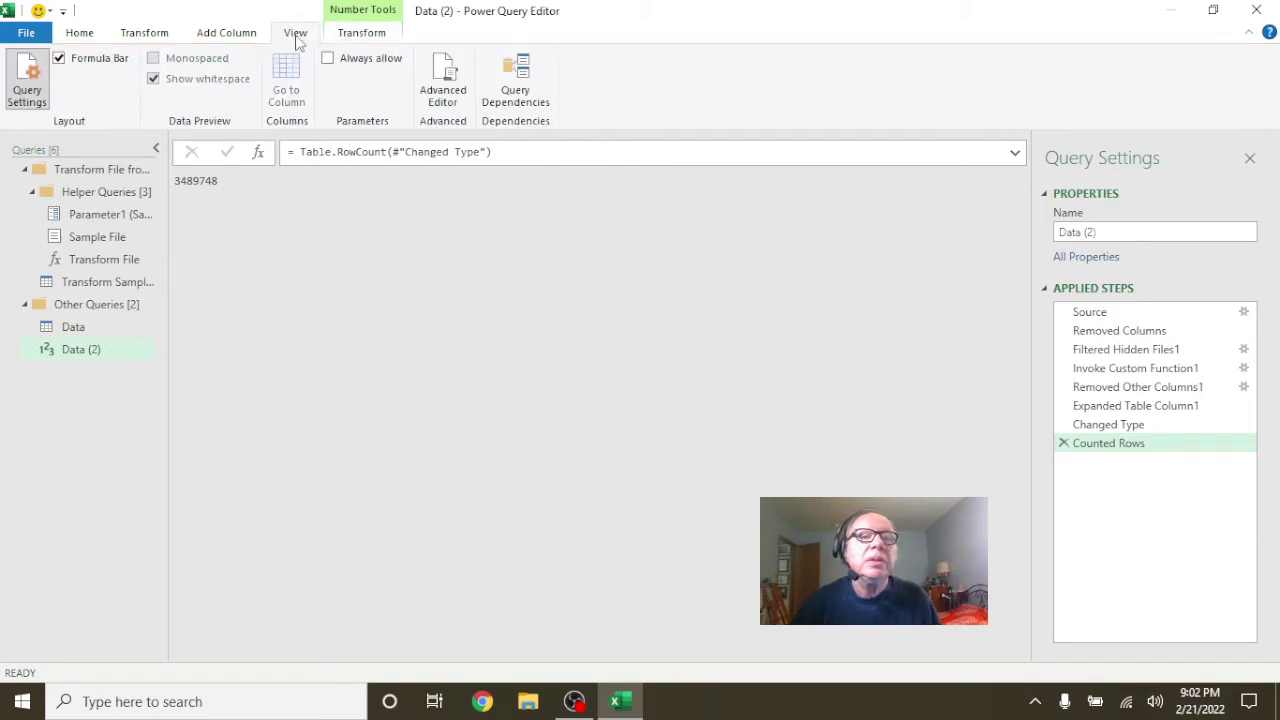
{"action": "left_click", "coordinate": [150, 35]}
{"action": "left_click", "coordinate": [82, 34]}
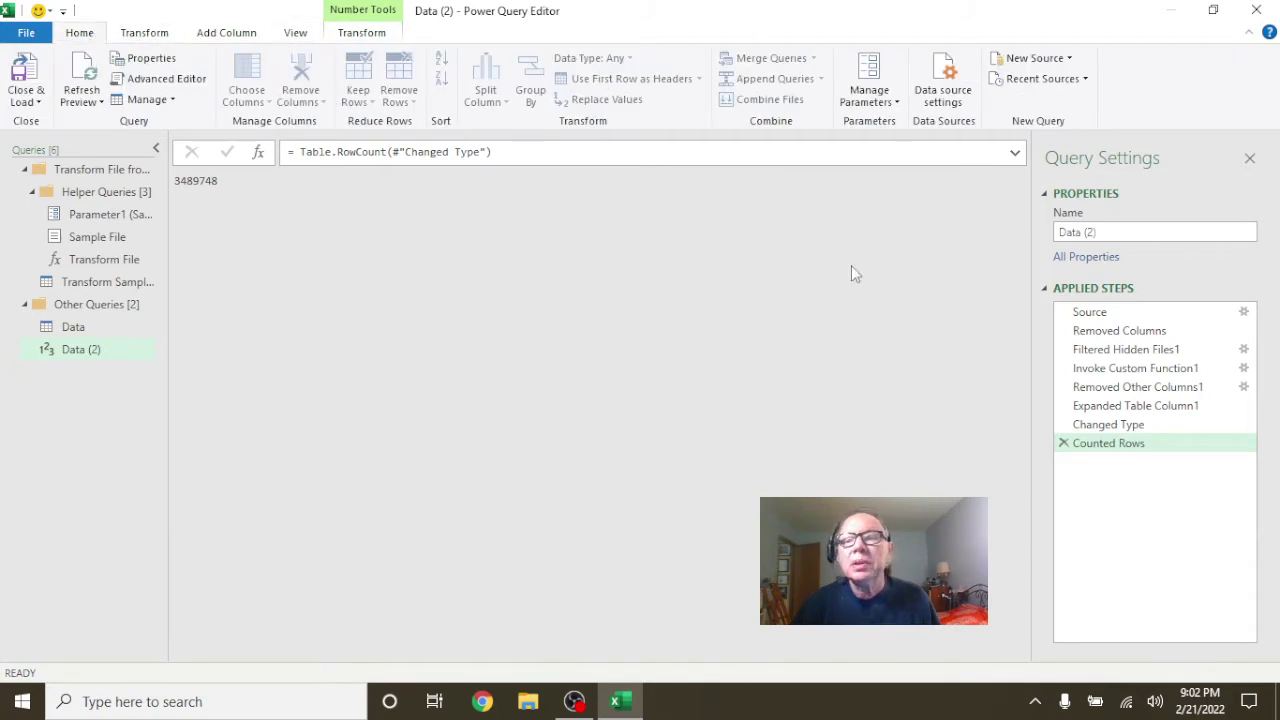
{"action": "left_click", "coordinate": [1095, 331]}
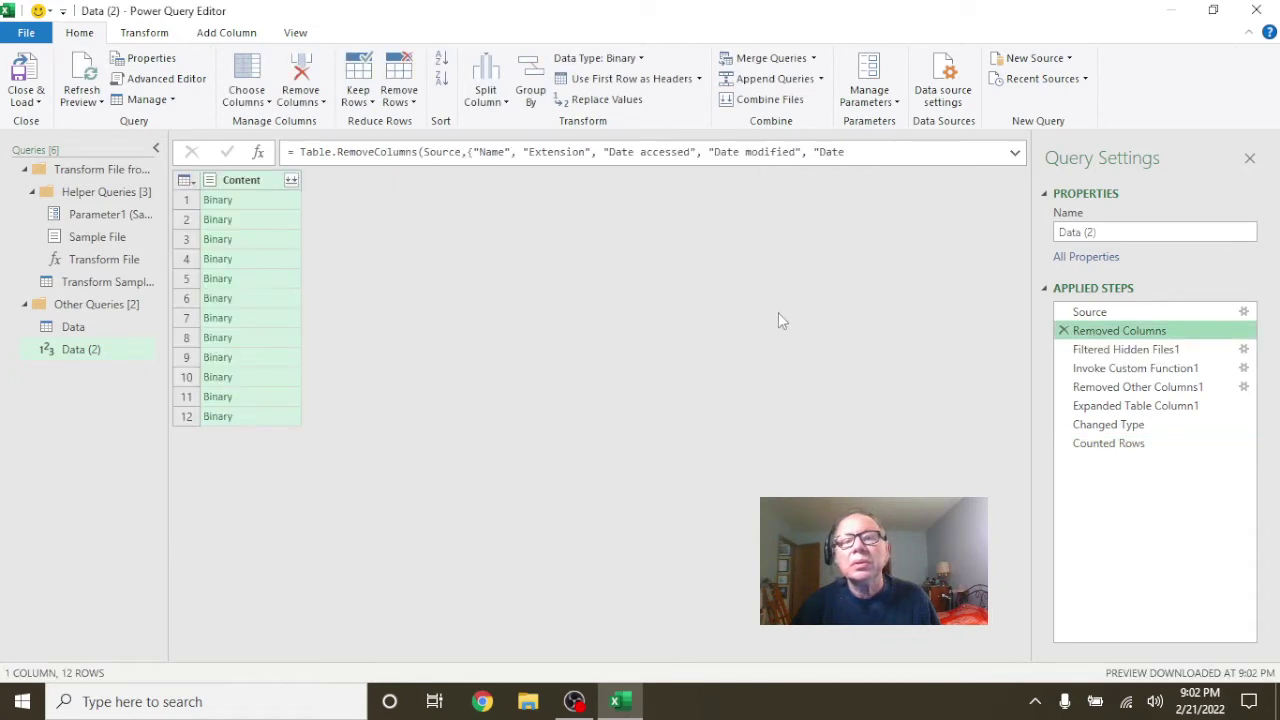
{"action": "left_click", "coordinate": [1085, 350]}
{"action": "left_click", "coordinate": [1092, 369]}
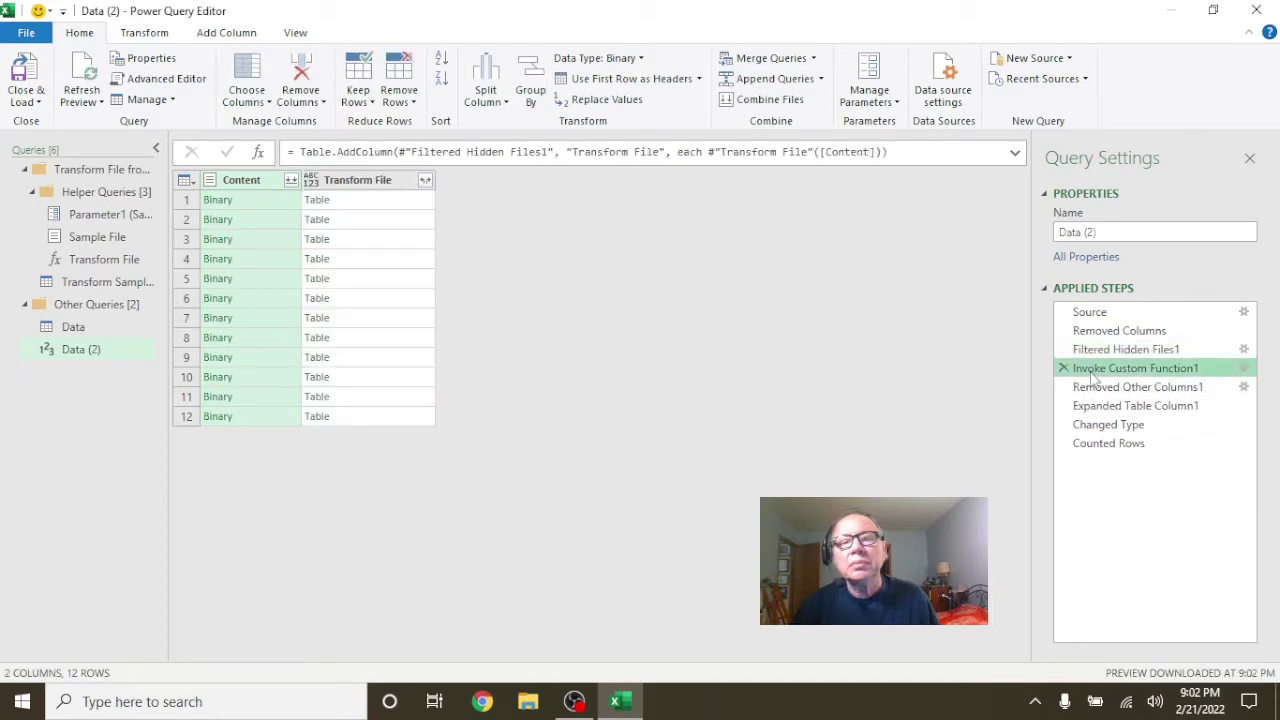
{"action": "left_click", "coordinate": [1107, 428]}
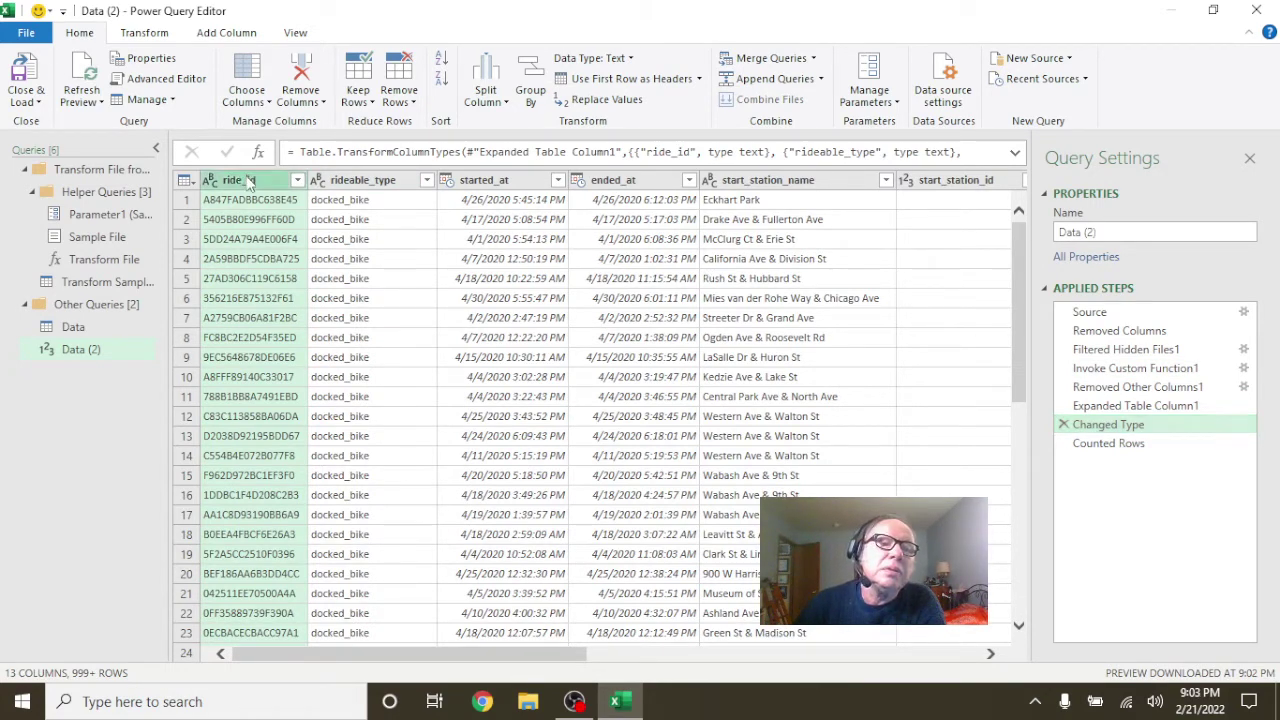
{"action": "right_click", "coordinate": [247, 180]}
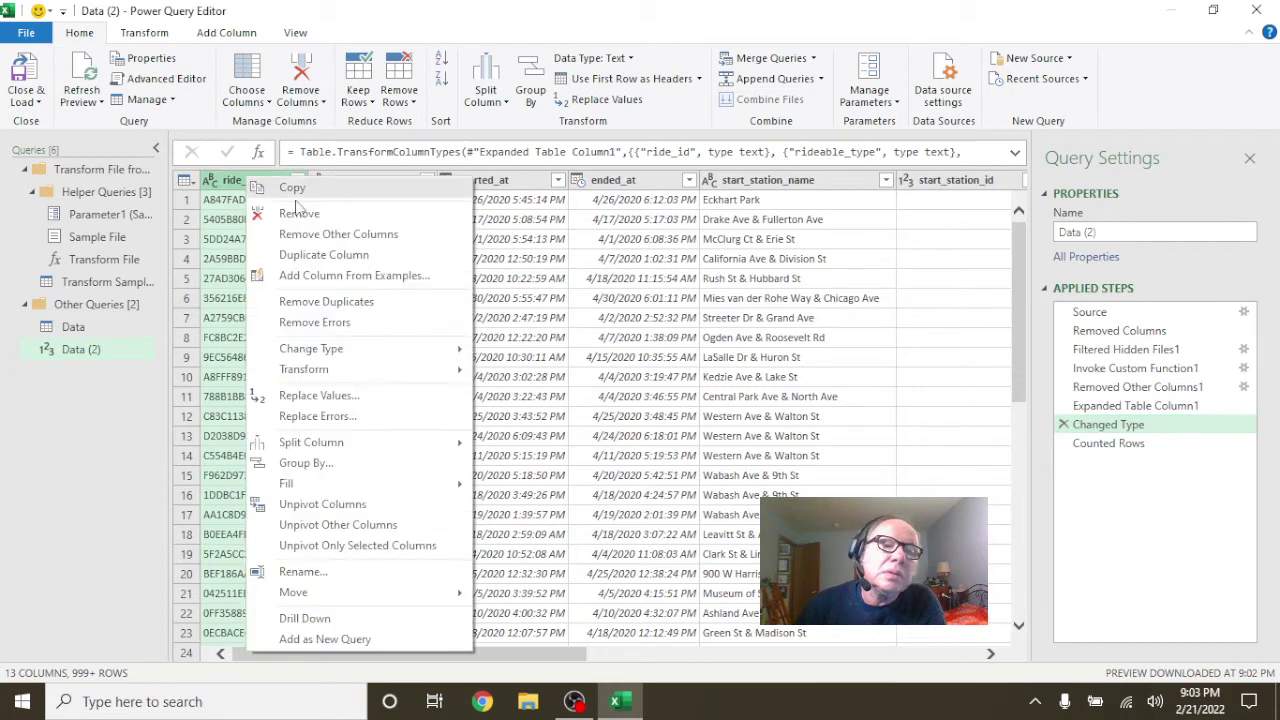
- Insert a Removed Columns1 step that drops the ride_id column
{"action": "left_click", "coordinate": [352, 233]}
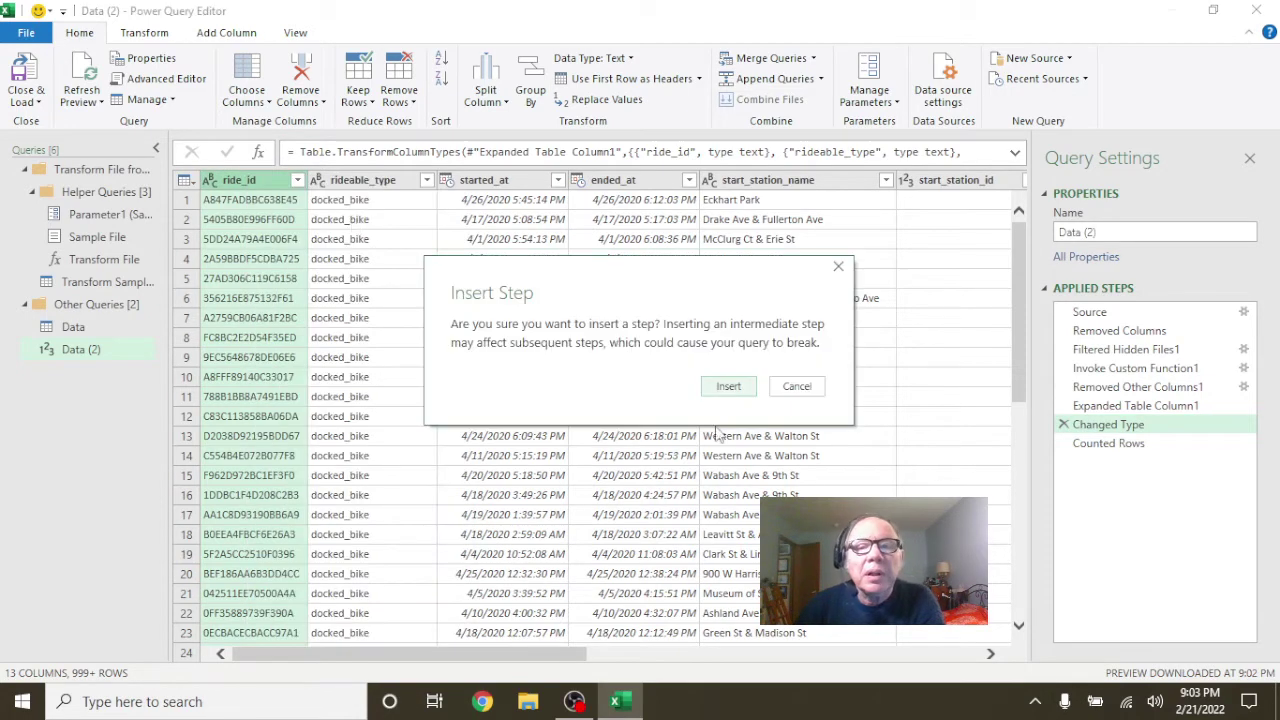
{"action": "left_click", "coordinate": [738, 392]}
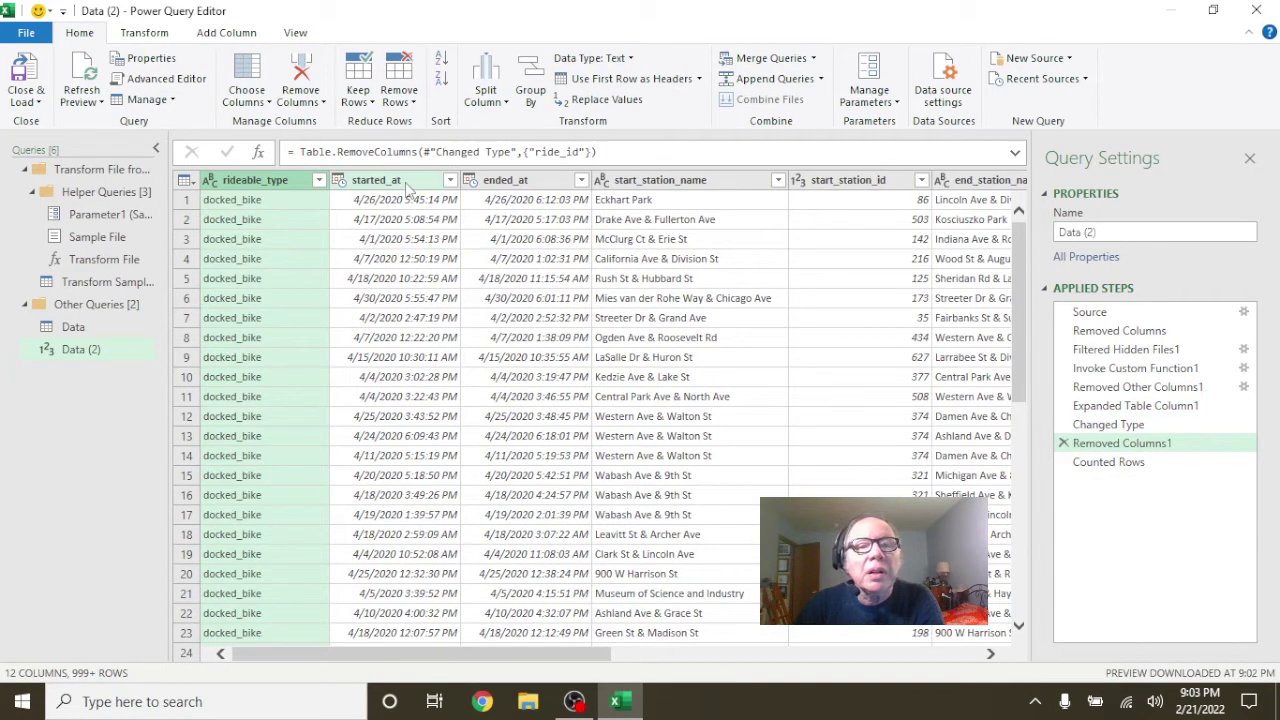
{"action": "left_click", "coordinate": [380, 180]}
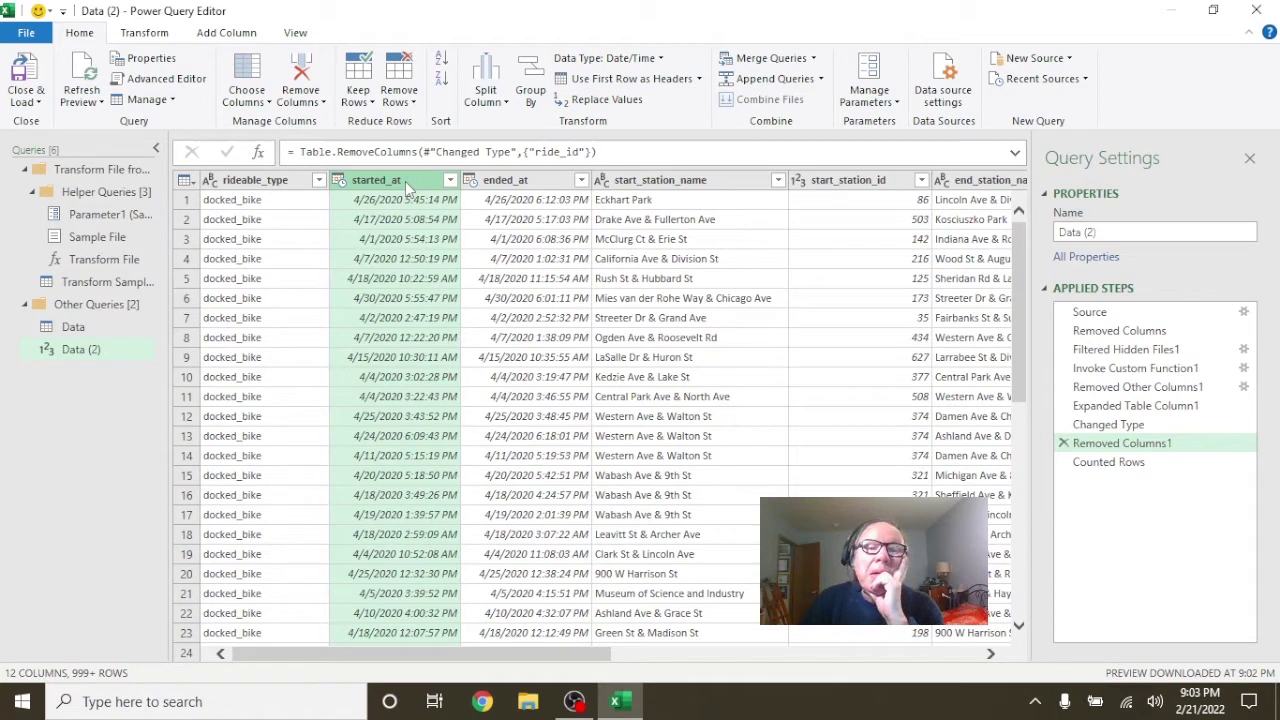
- With start_station_name selected, insert a Removed Blank Rows step
{"action": "left_click", "coordinate": [645, 182]}
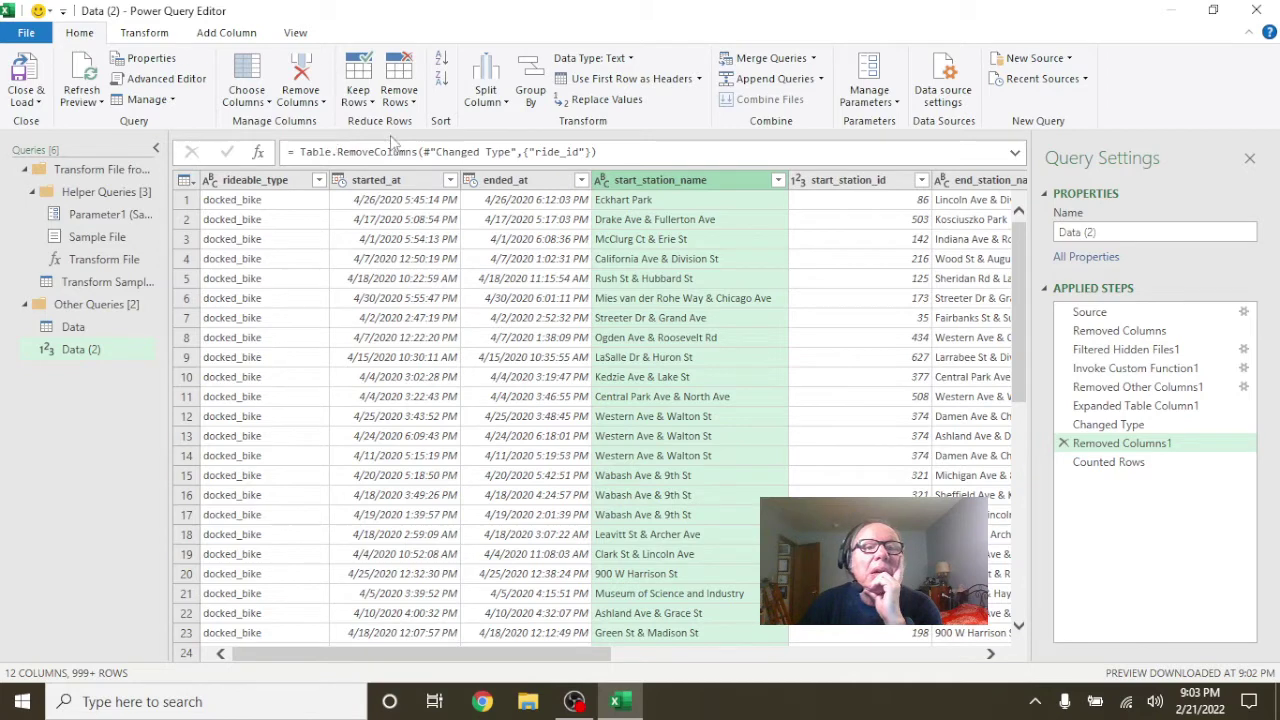
{"action": "left_click", "coordinate": [414, 104]}
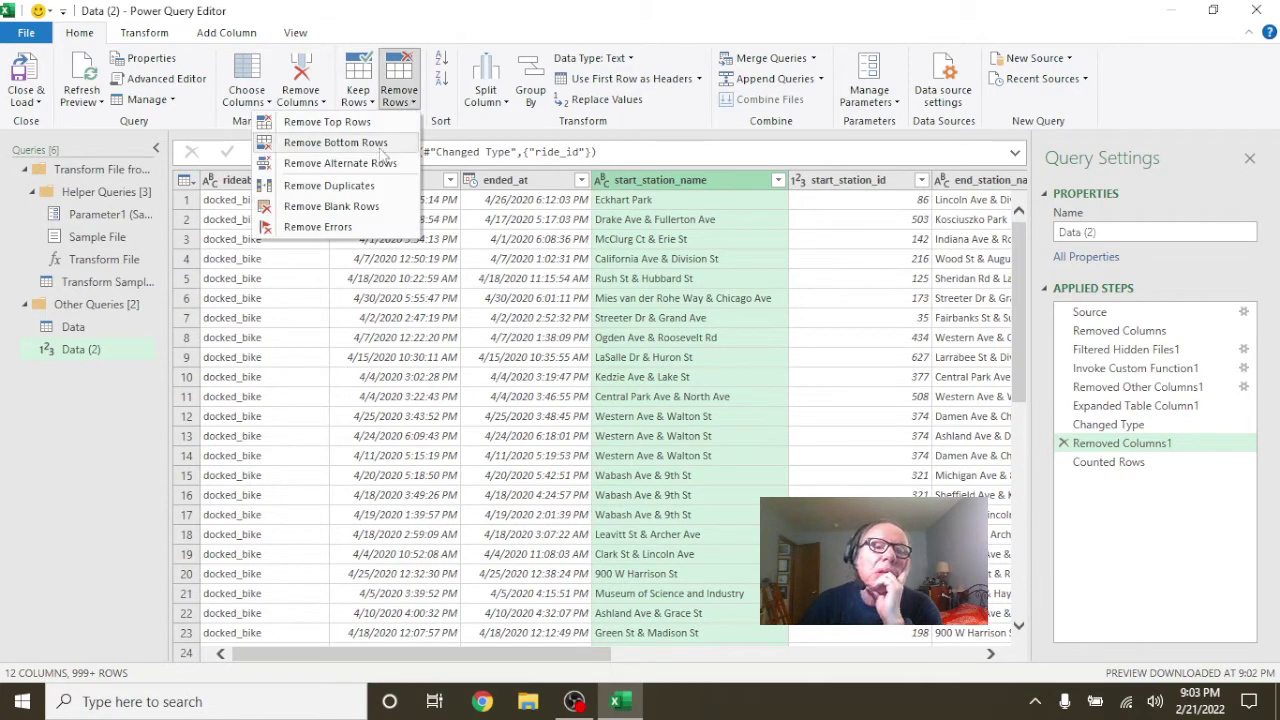
{"action": "left_click", "coordinate": [362, 207]}
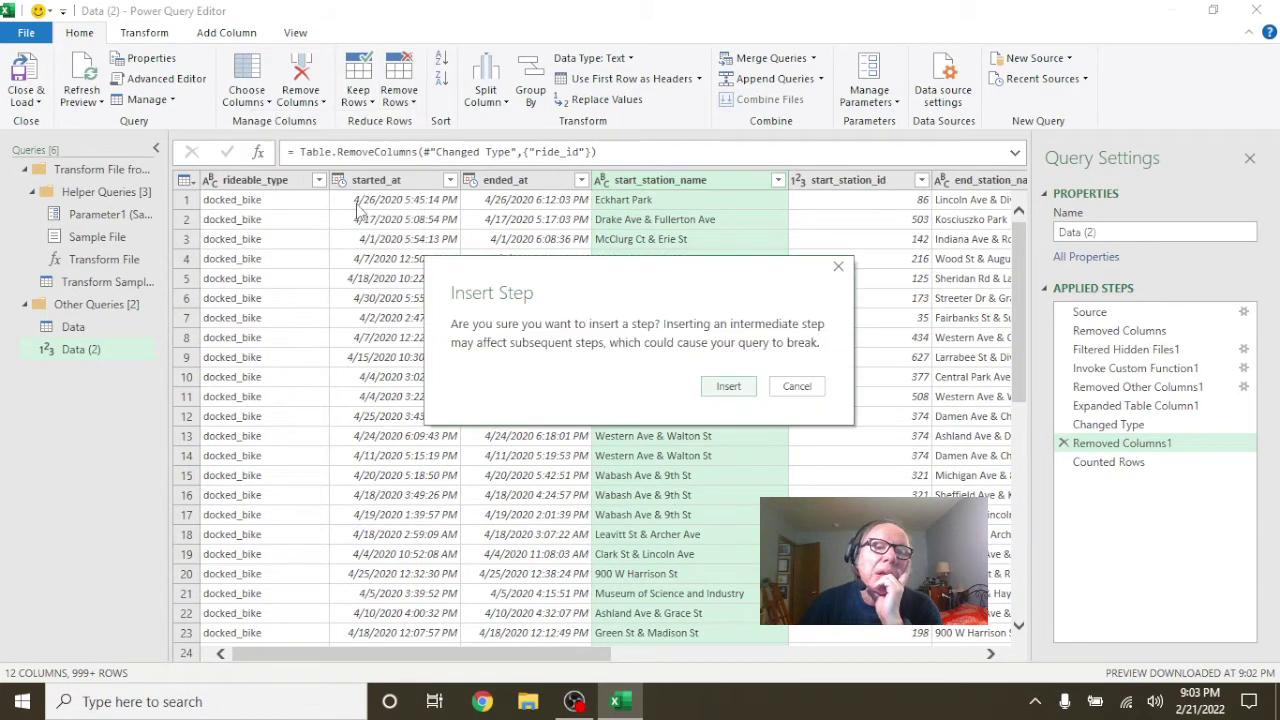
{"action": "left_click", "coordinate": [727, 388]}
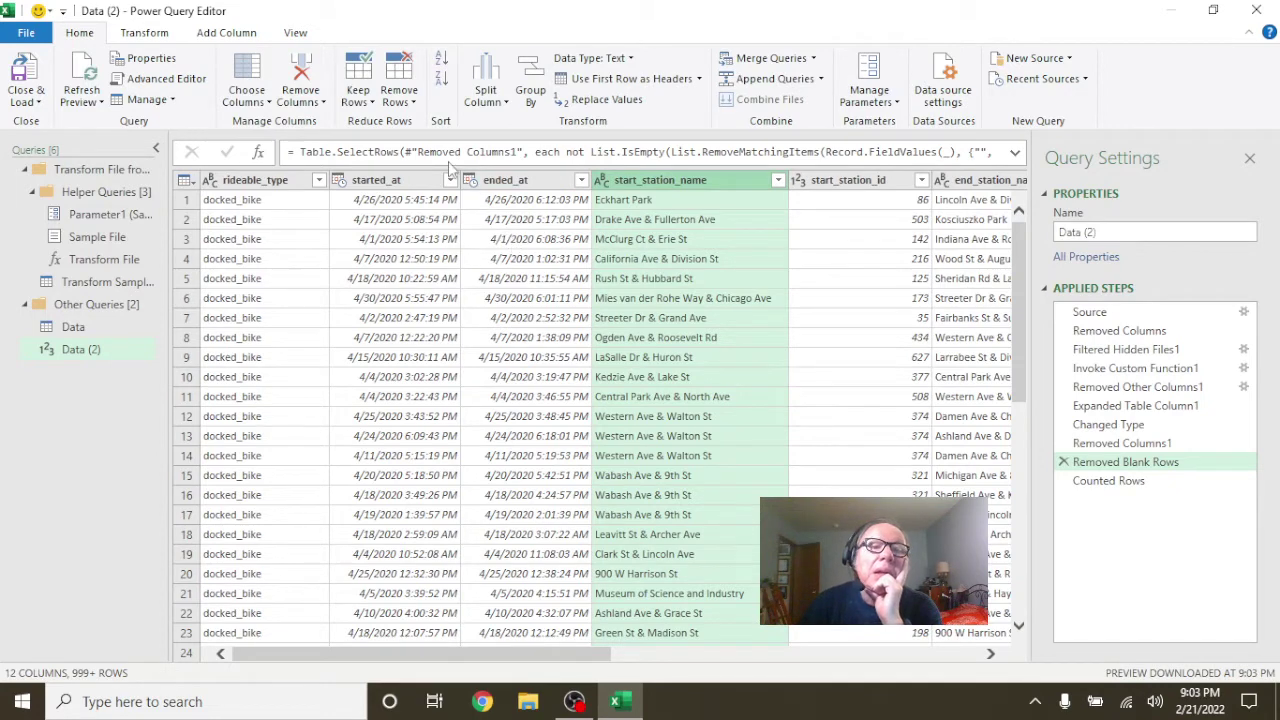
- Insert a Removed Errors step clearing error rows from start_station_name
{"action": "left_click", "coordinate": [406, 108]}
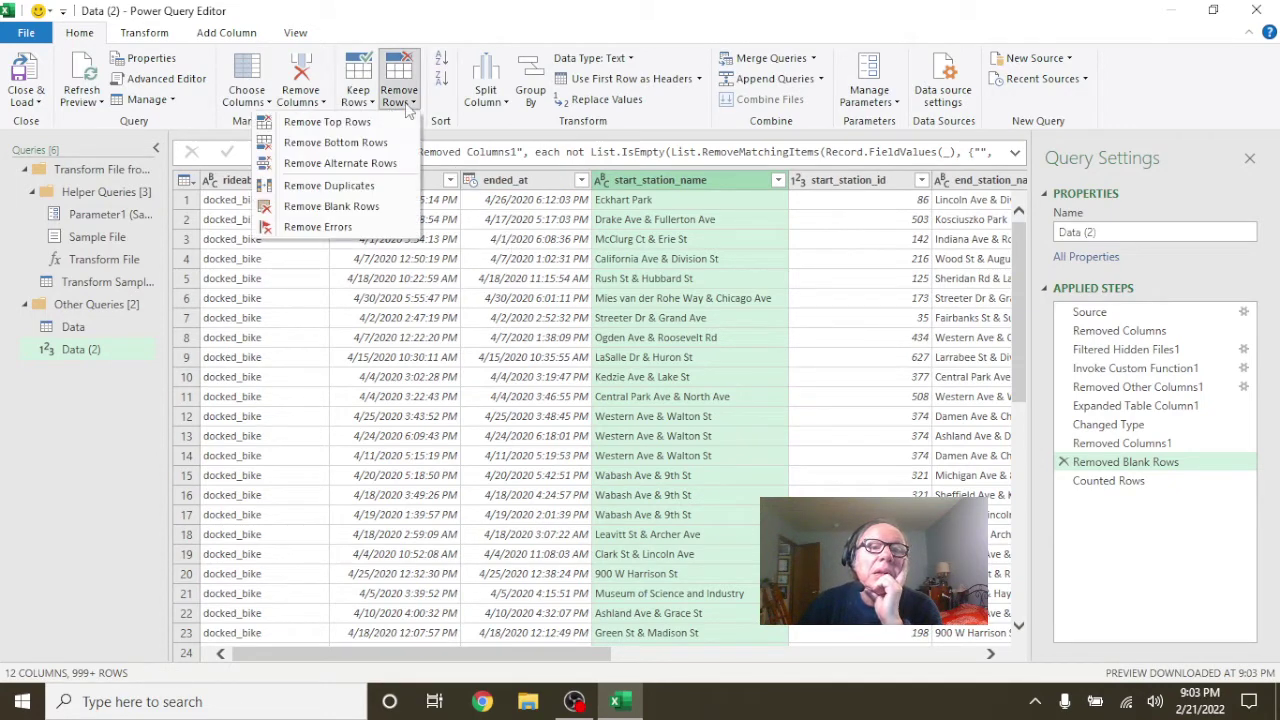
{"action": "left_click", "coordinate": [386, 210]}
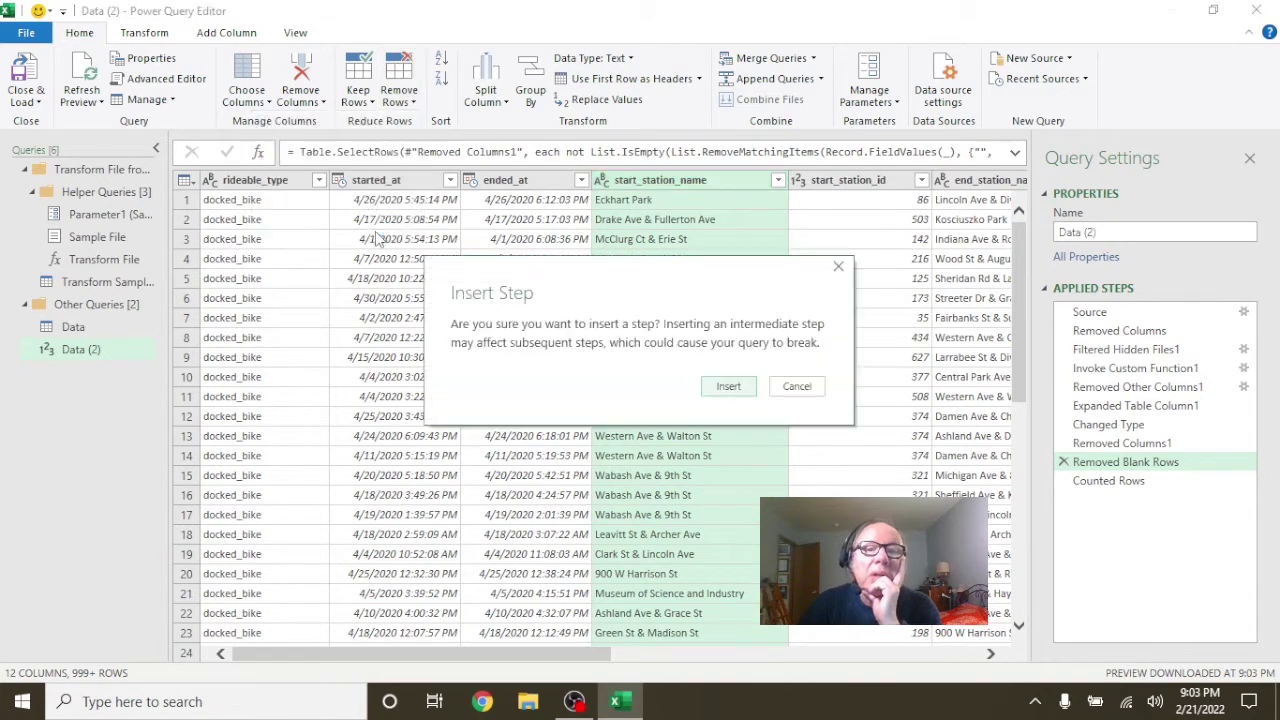
{"action": "left_click", "coordinate": [727, 387]}
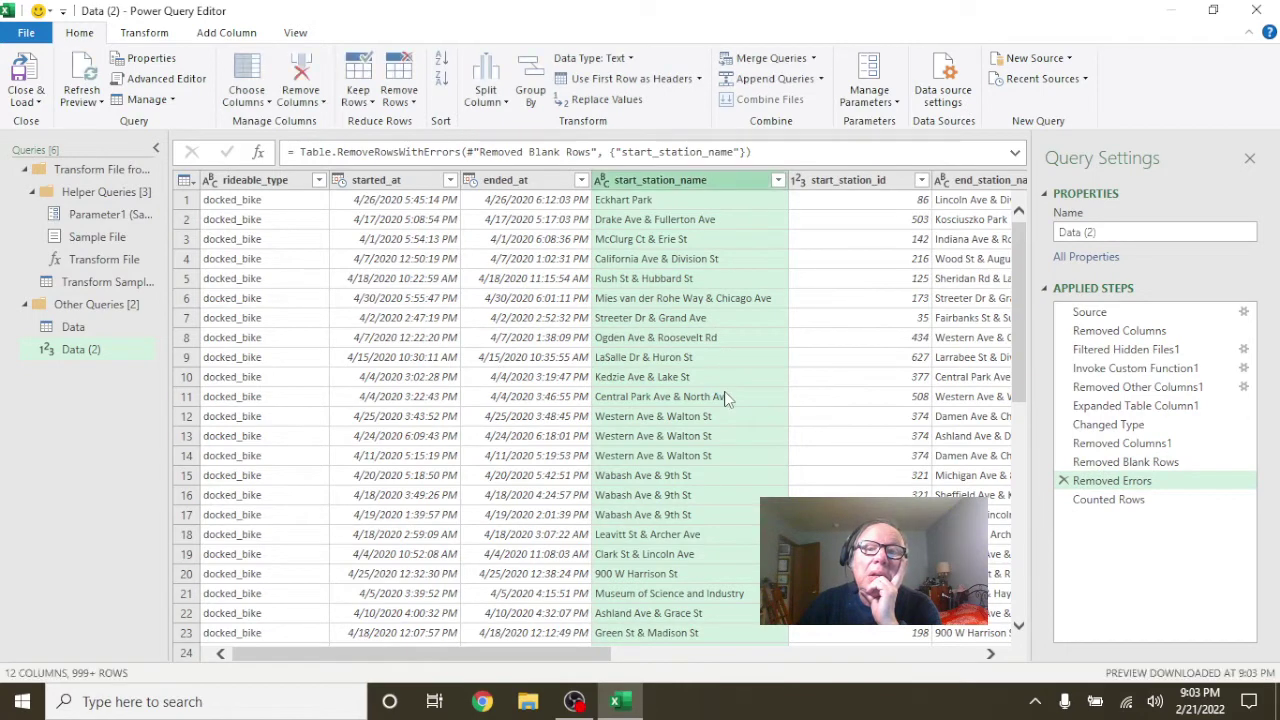
- Convert start_station_id from Whole Number to Text as an inserted Changed Type1 step
{"action": "left_click", "coordinate": [921, 180]}
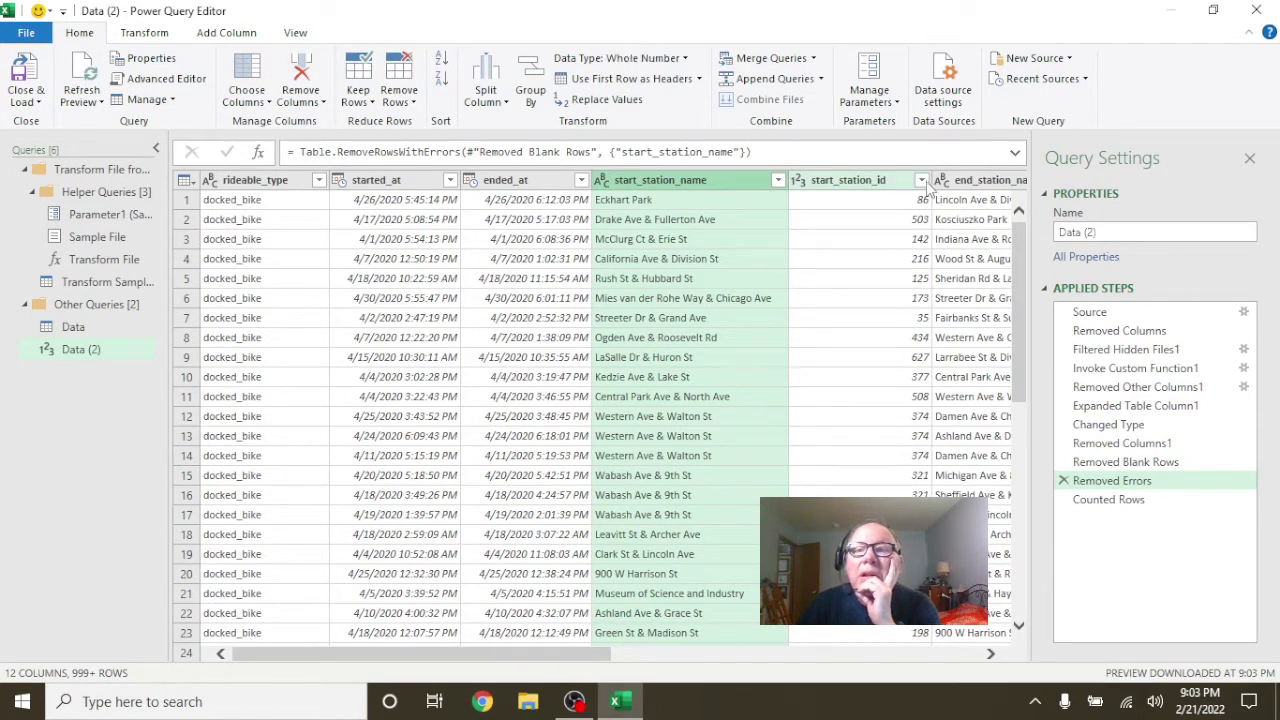
{"action": "left_click", "coordinate": [862, 190]}
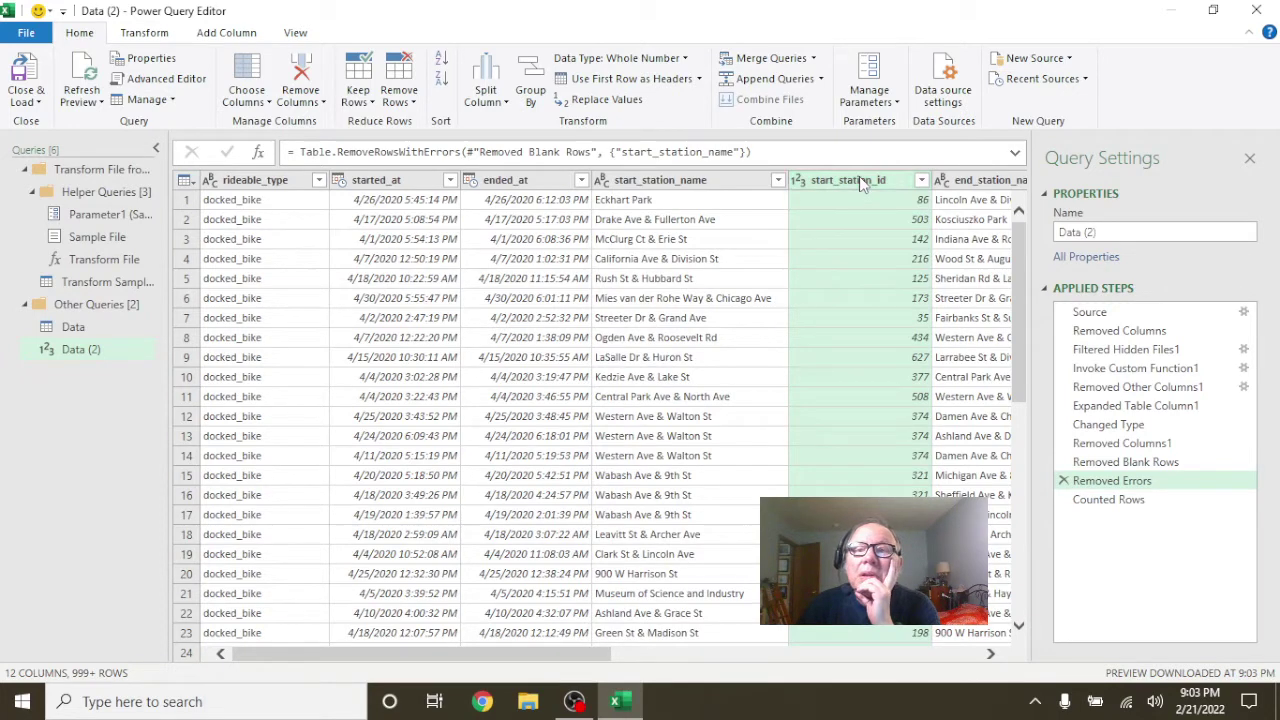
{"action": "right_click", "coordinate": [862, 184]}
{"action": "mouse_move", "coordinate": [982, 350]}
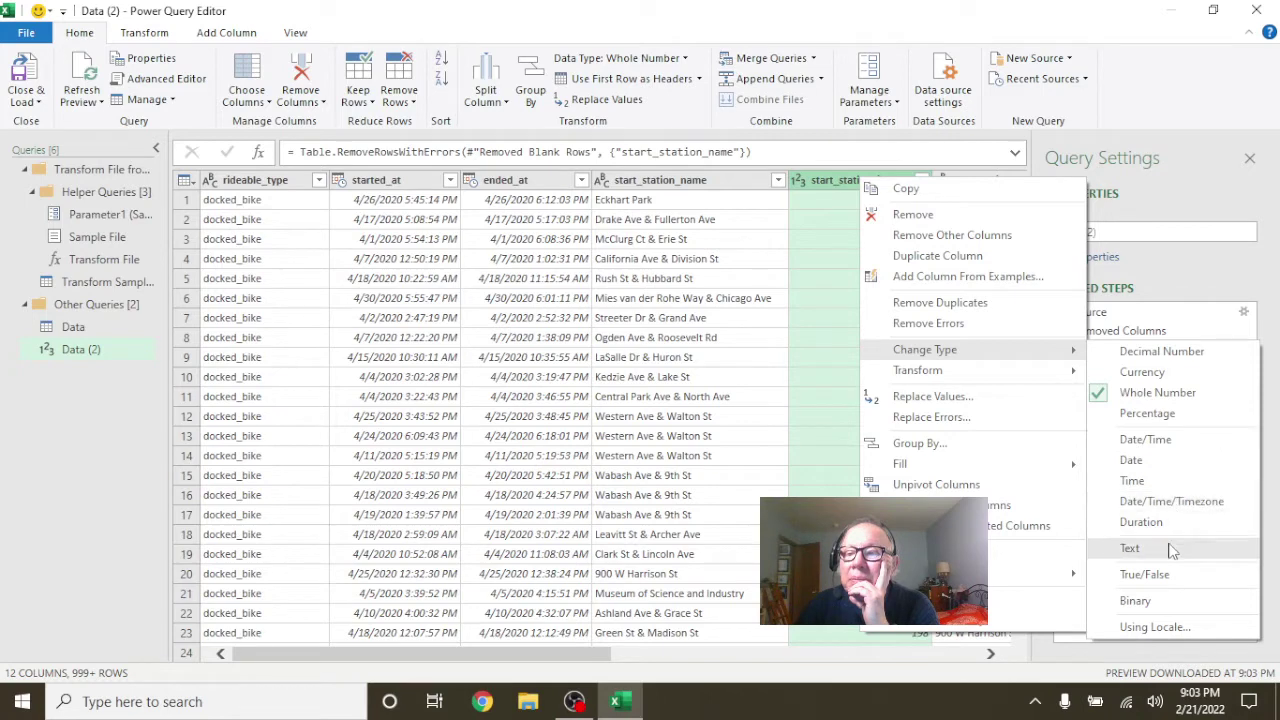
{"action": "left_click", "coordinate": [1133, 548]}
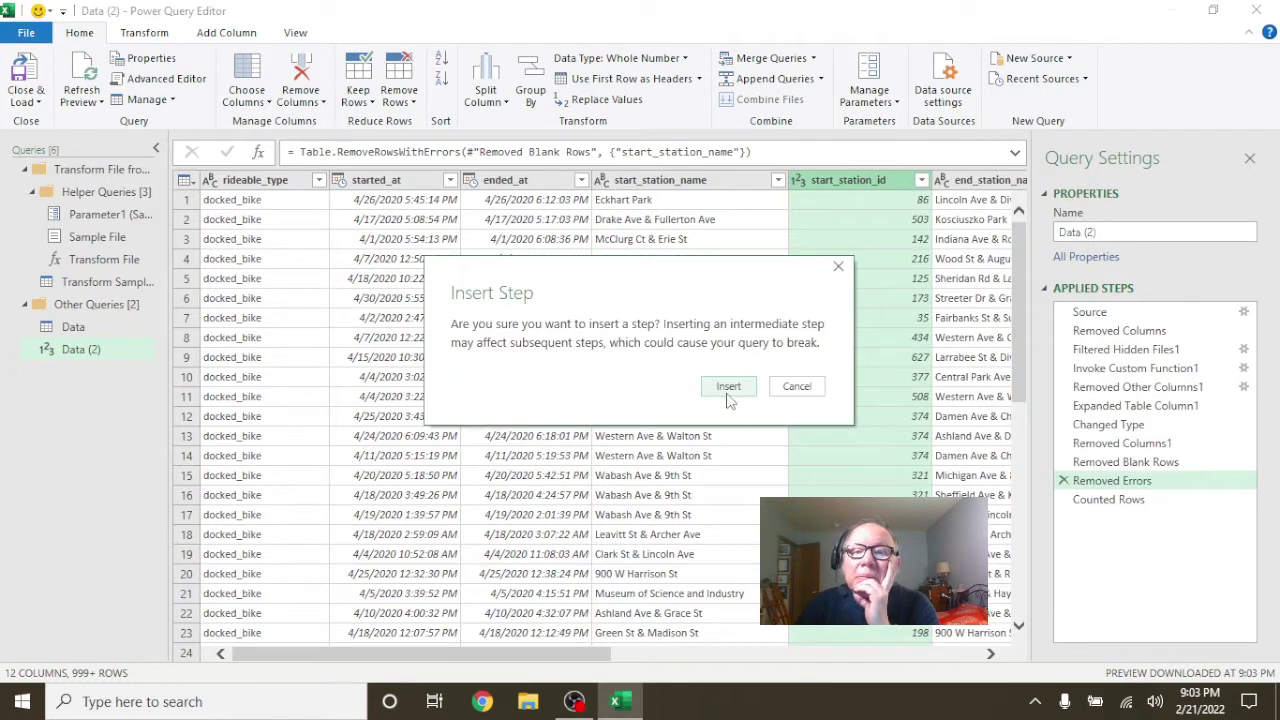
{"action": "left_click", "coordinate": [728, 388]}
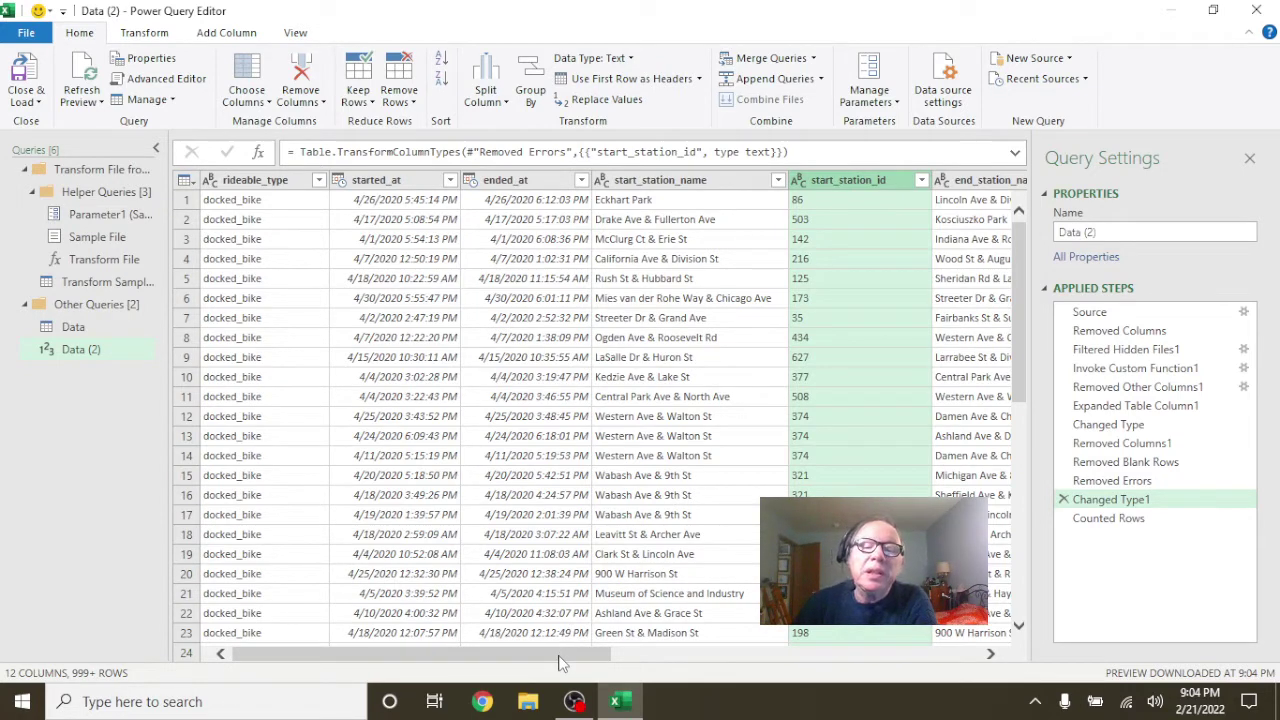
{"action": "left_click_drag", "start_coordinate": [561, 663], "coordinate": [694, 660]}
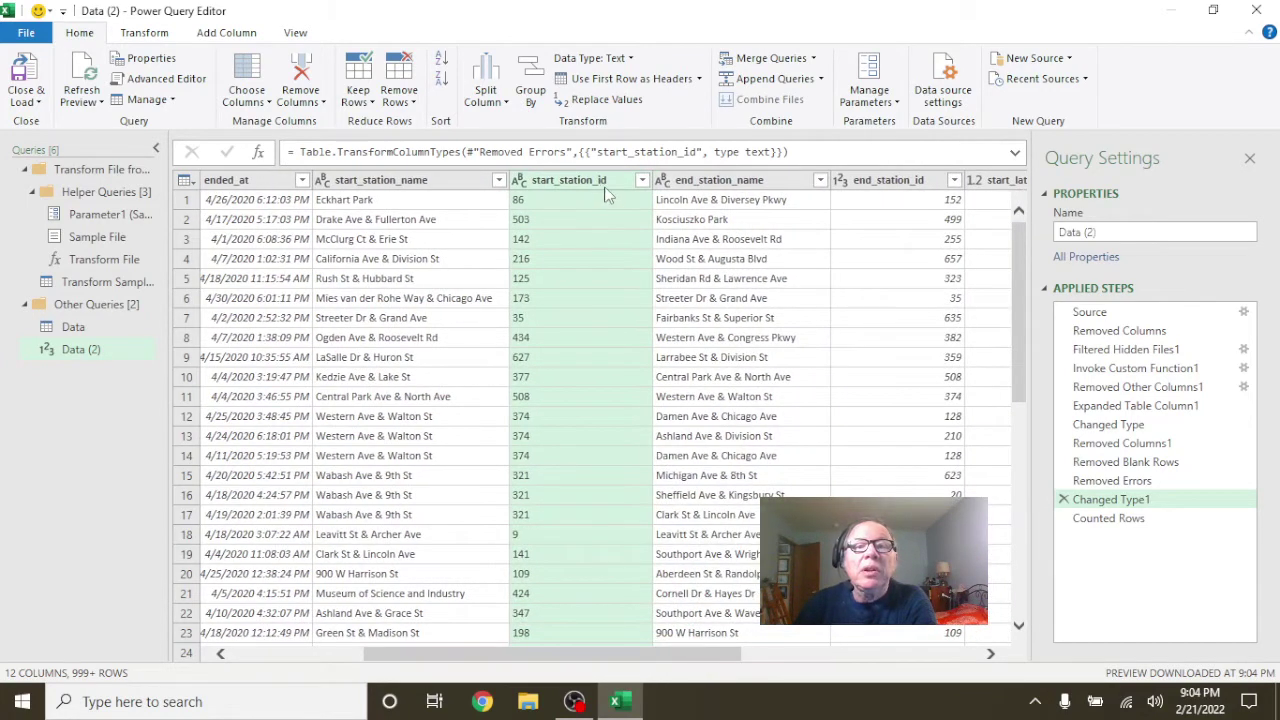
- Remove blank rows on start_station_id as Removed Blank Rows1, then begin another blank-row removal
{"action": "left_click", "coordinate": [603, 188]}
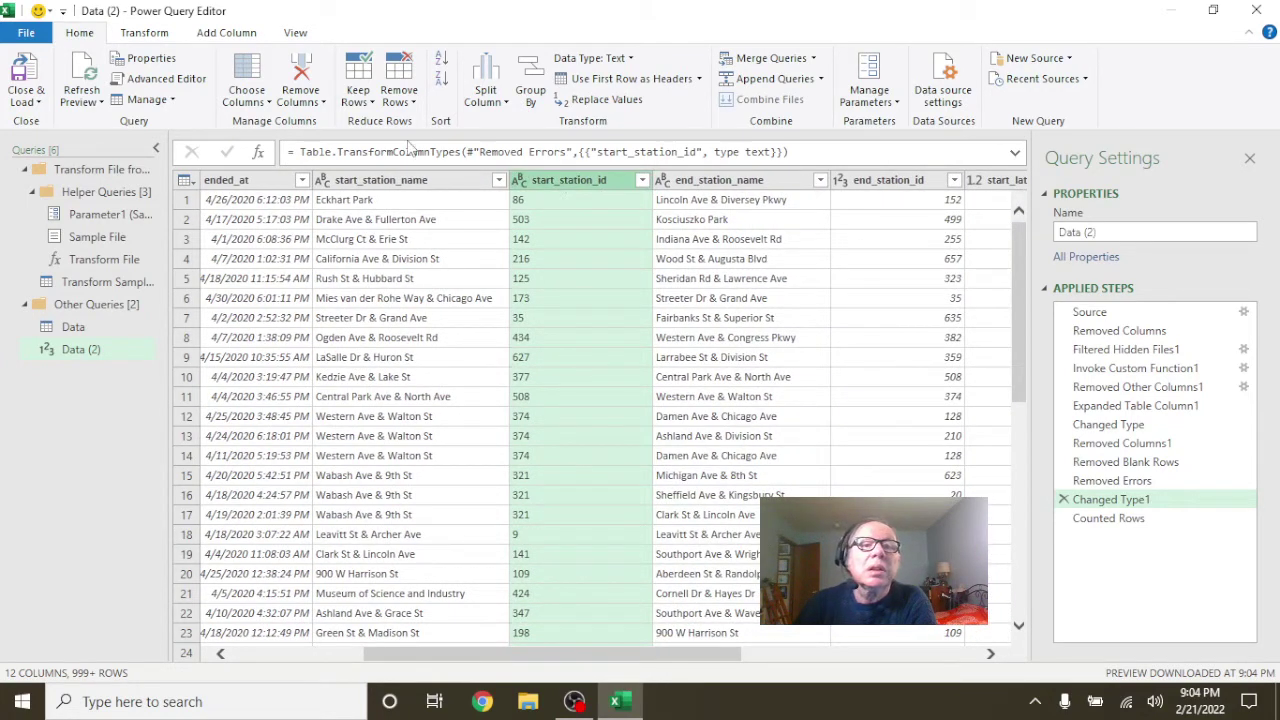
{"action": "left_click", "coordinate": [400, 95]}
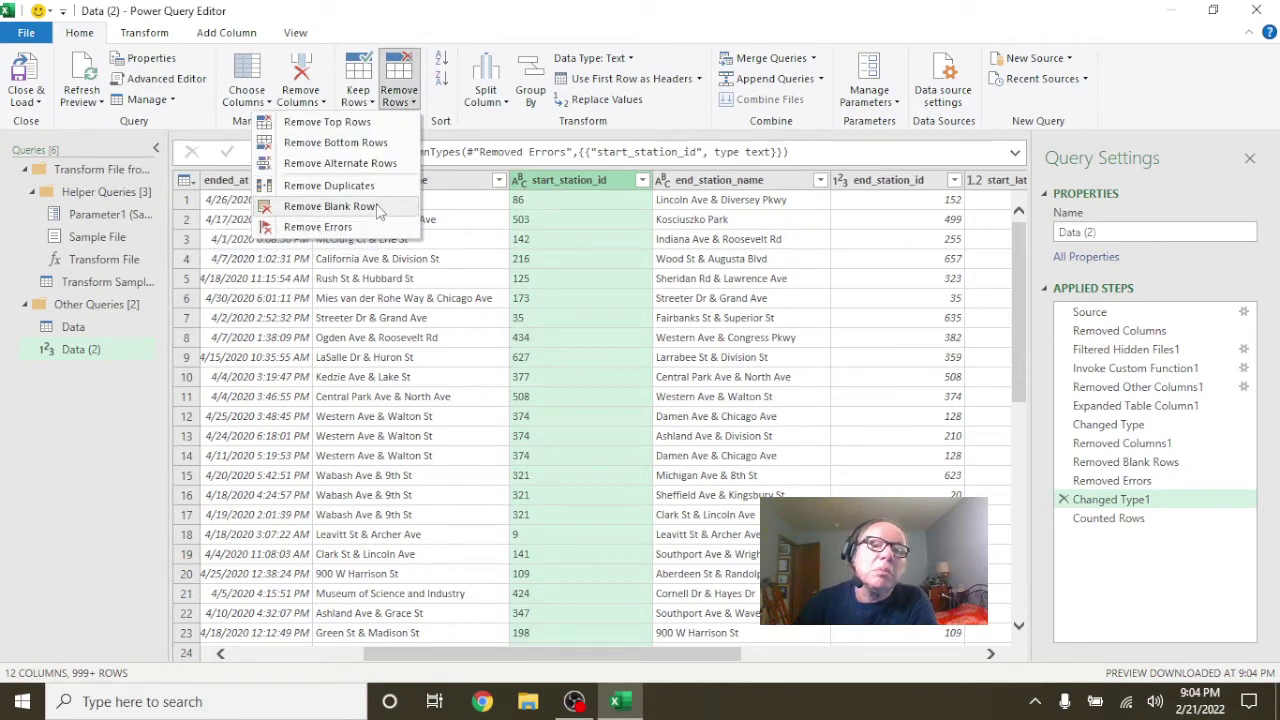
{"action": "left_click", "coordinate": [380, 207]}
{"action": "left_click", "coordinate": [728, 390]}
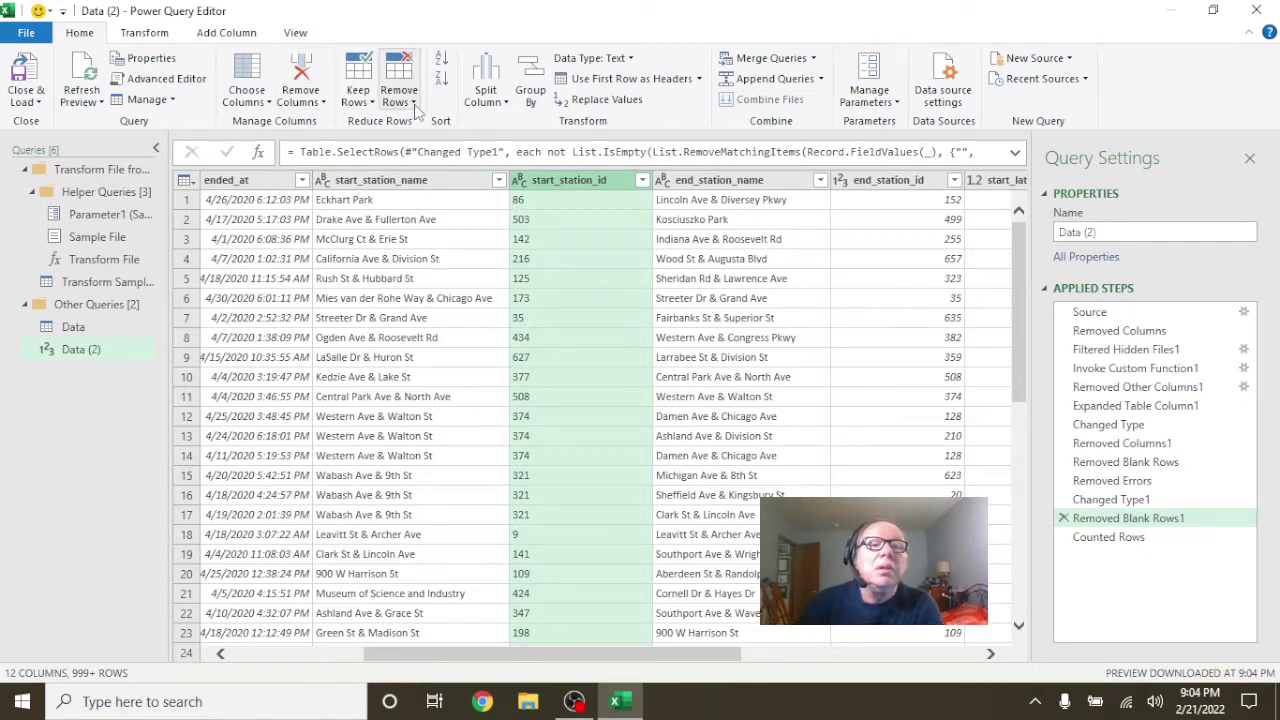
{"action": "left_click", "coordinate": [405, 100]}
{"action": "left_click", "coordinate": [345, 206]}
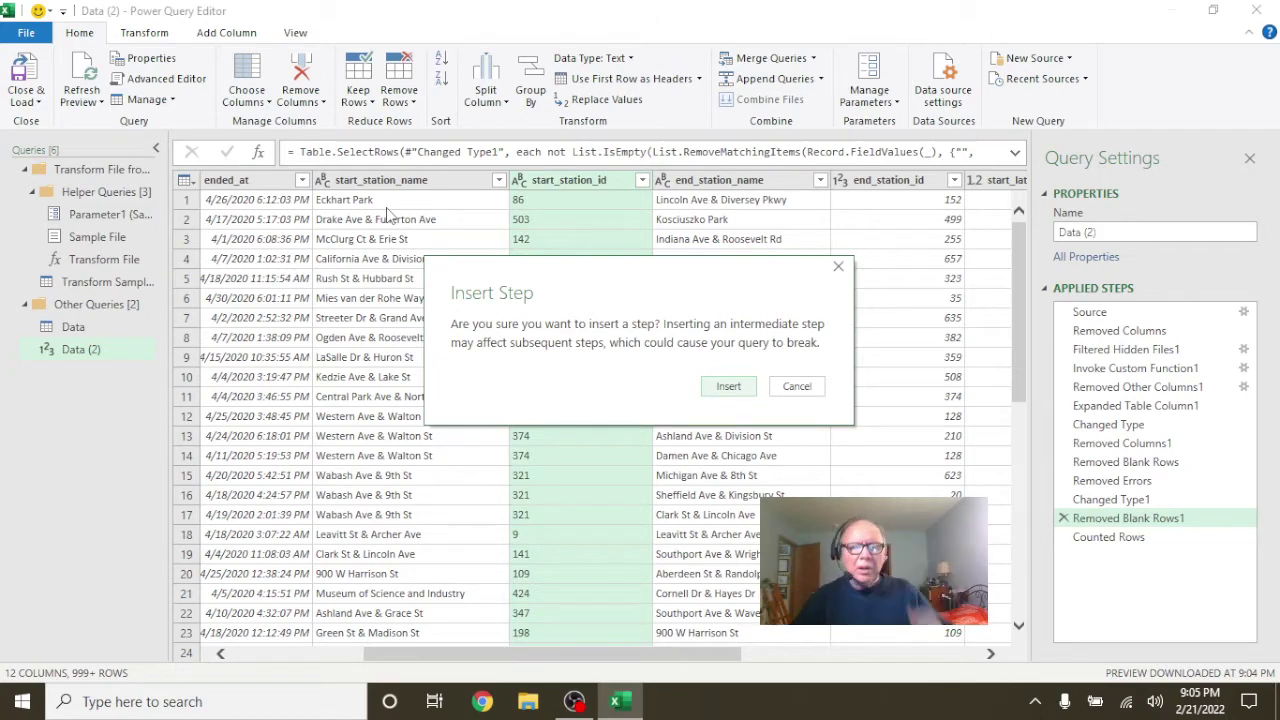
- Back in Power Query, insert the pending blank-row removal as the Removed Blank Rows2 step
{"action": "left_click", "coordinate": [574, 703]}
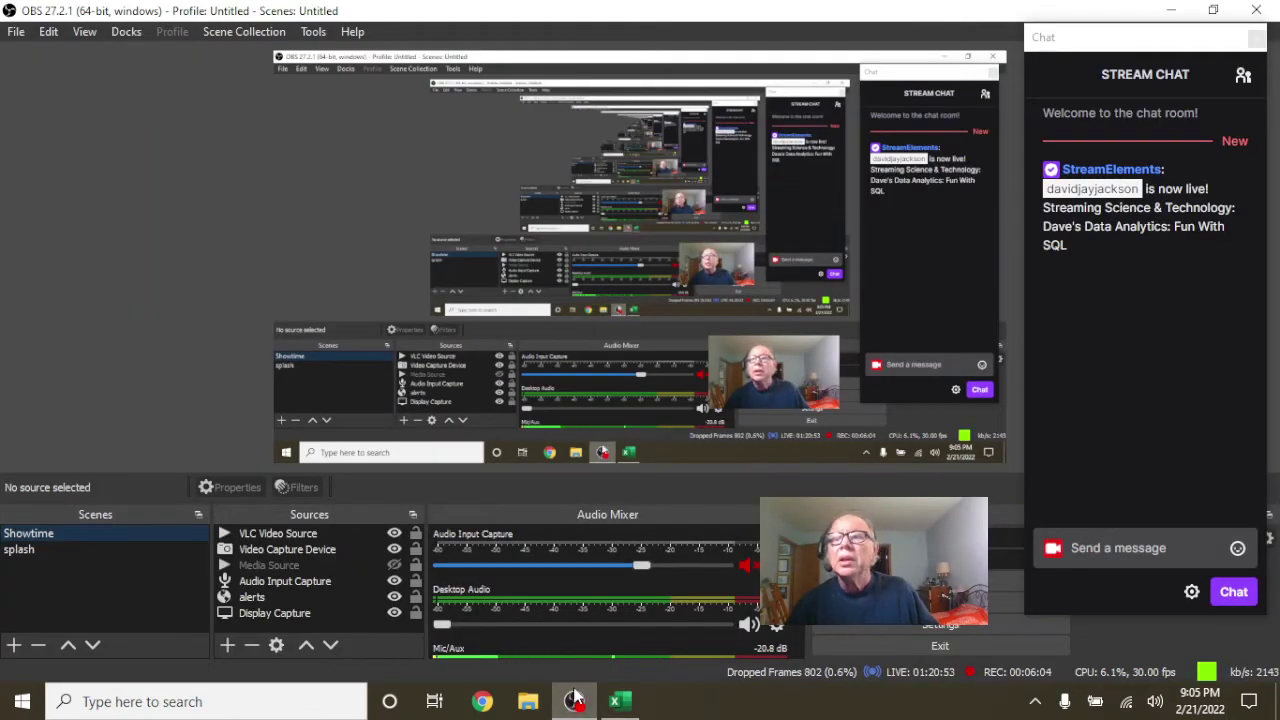
{"action": "left_click", "coordinate": [624, 705]}
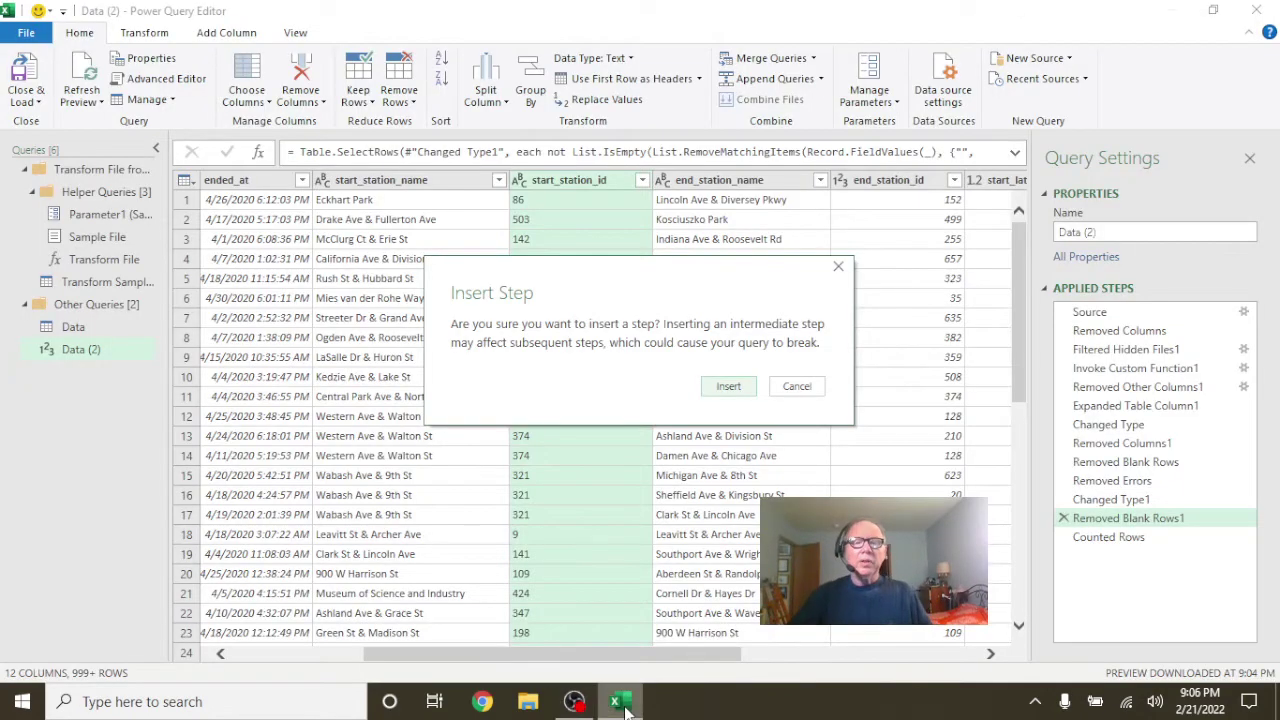
{"action": "left_click", "coordinate": [724, 386]}
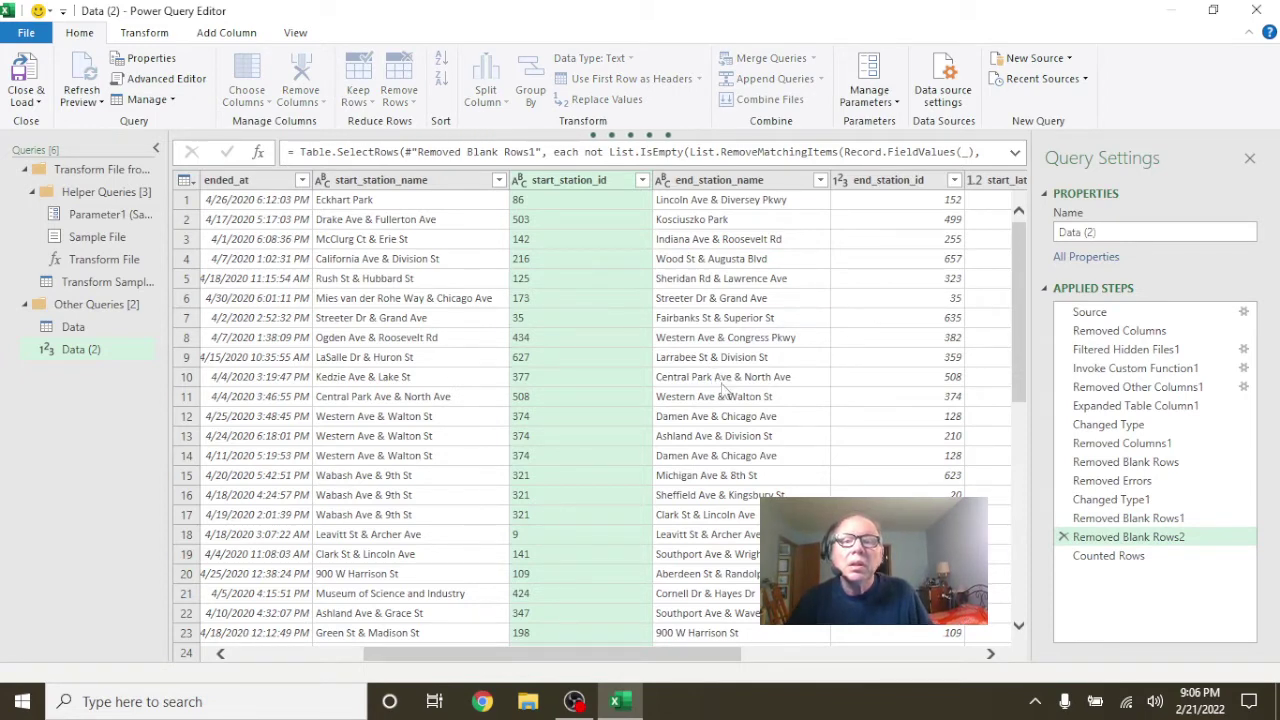
- Remove blank rows based on end_station_name, inserting Removed Blank Rows3 before Counted Rows
{"action": "left_click", "coordinate": [737, 194]}
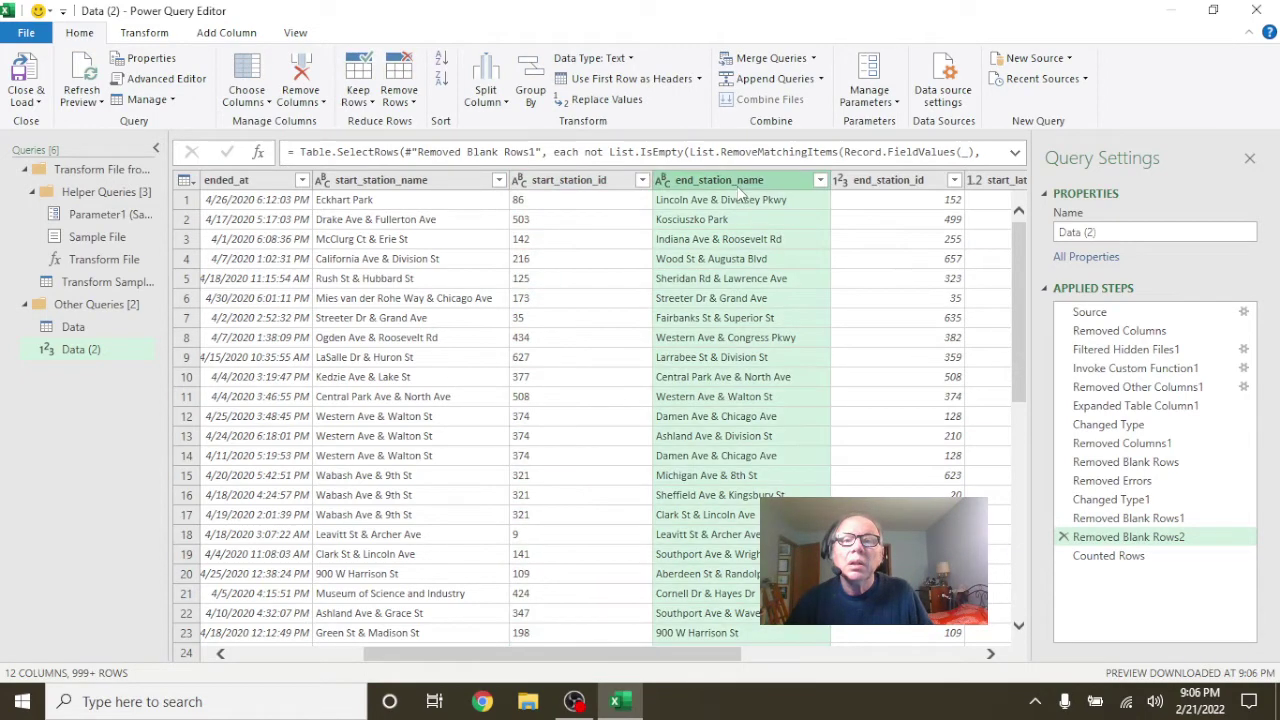
{"action": "left_click", "coordinate": [412, 103]}
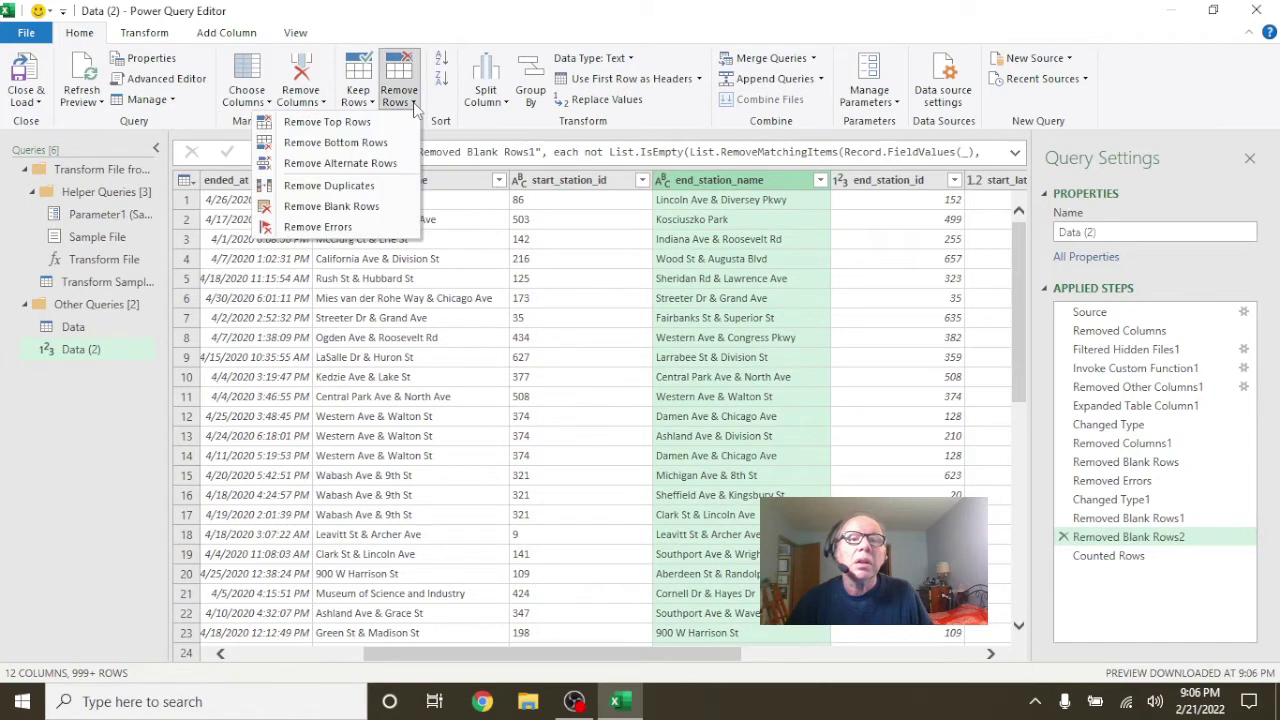
{"action": "left_click", "coordinate": [389, 207]}
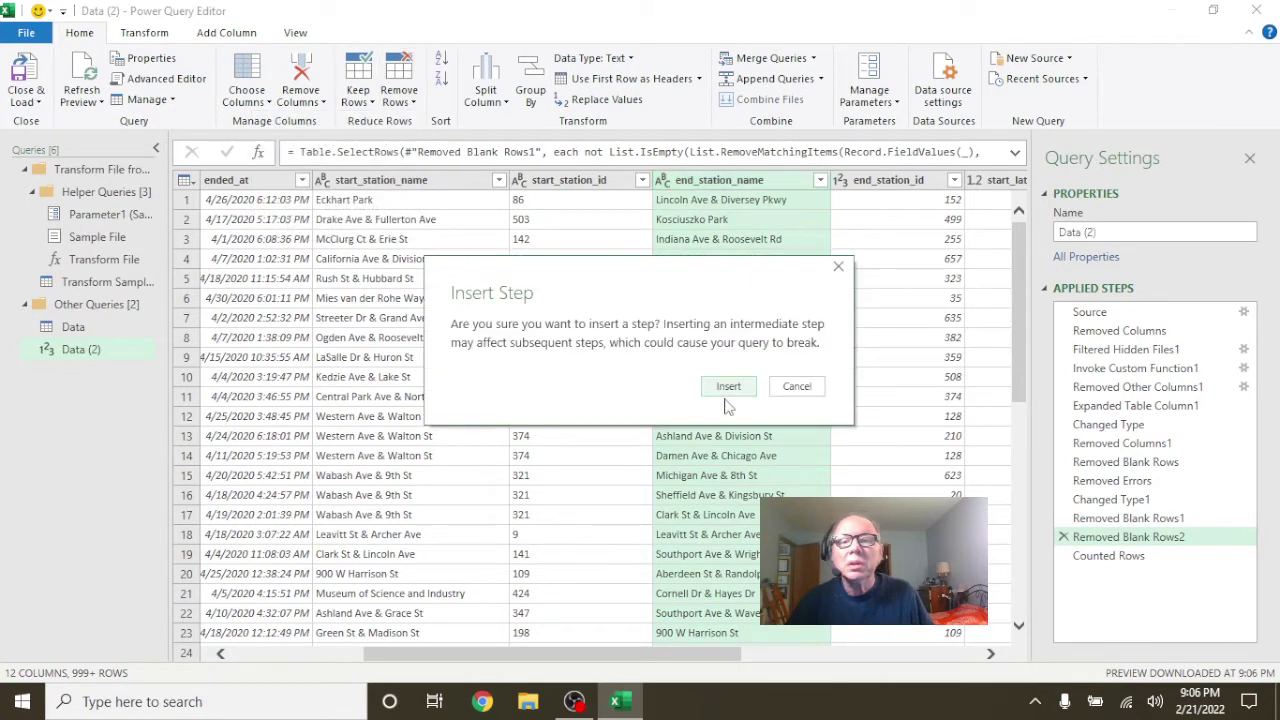
{"action": "left_click", "coordinate": [728, 389]}
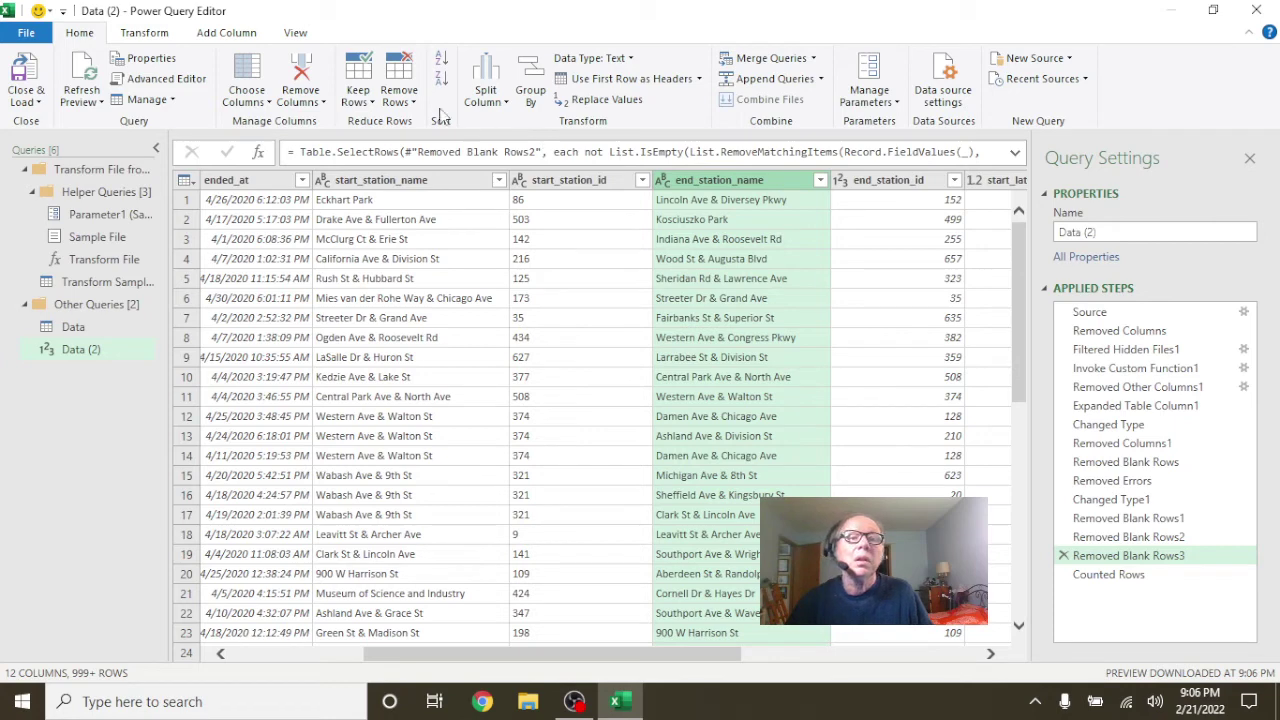
- Remove rows with errors in end_station_name as a Removed Errors1 step
{"action": "left_click", "coordinate": [399, 92]}
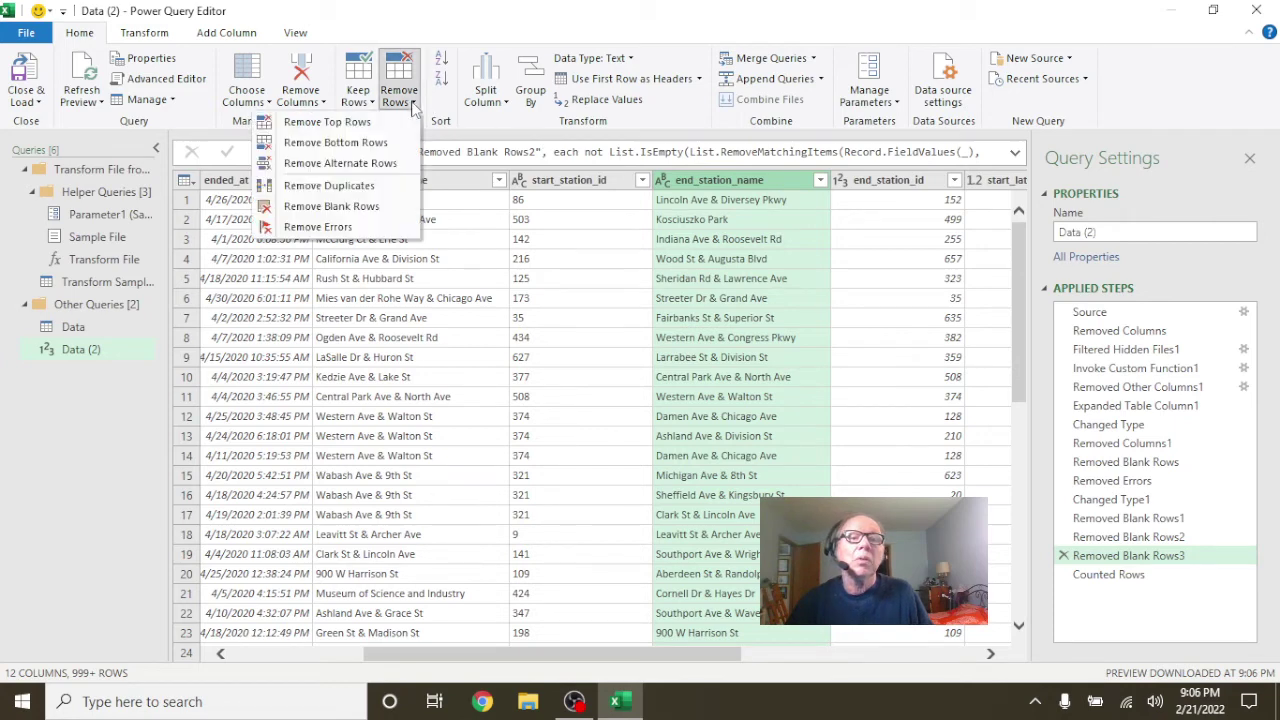
{"action": "left_click", "coordinate": [366, 228]}
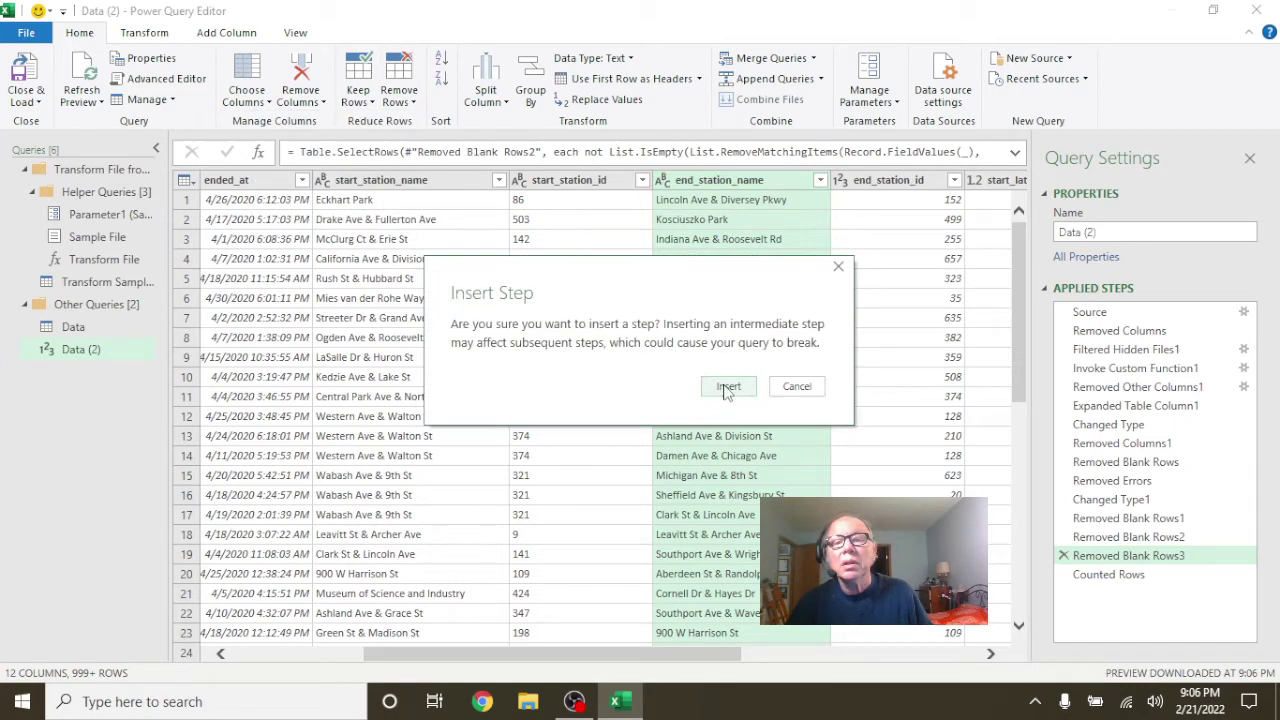
{"action": "left_click", "coordinate": [728, 388]}
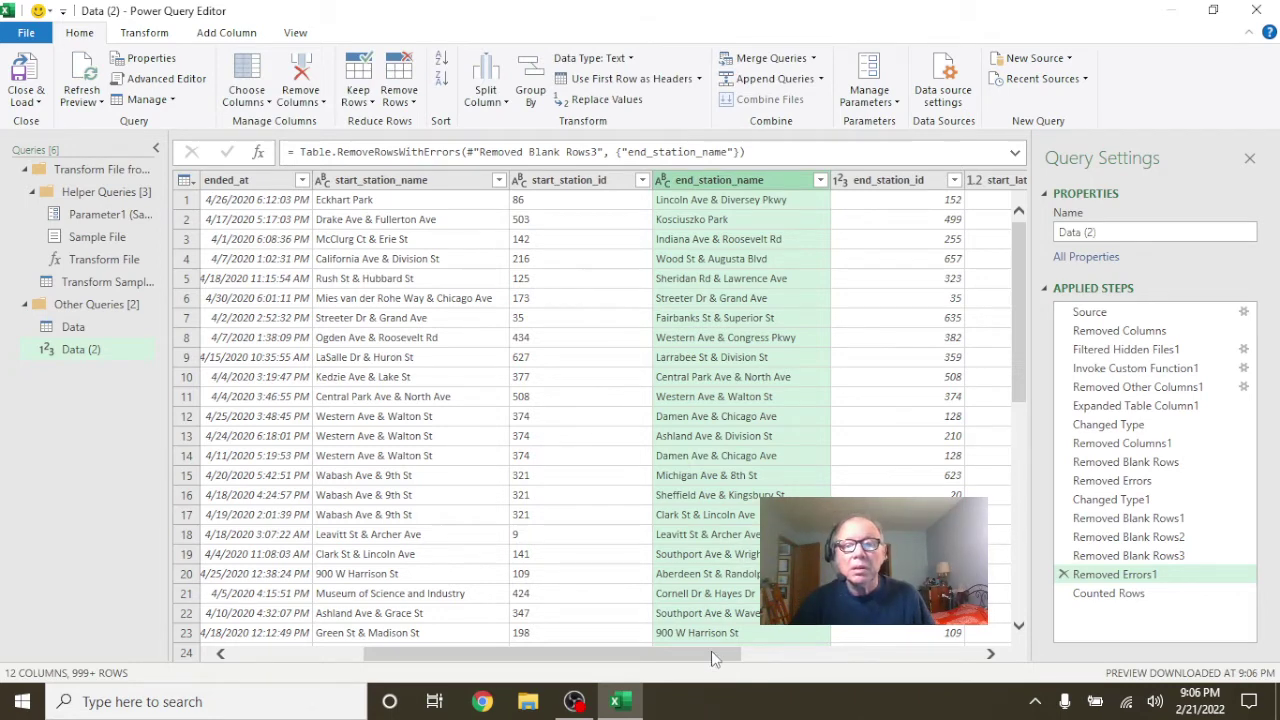
{"action": "left_click_drag", "start_coordinate": [715, 658], "coordinate": [805, 658]}
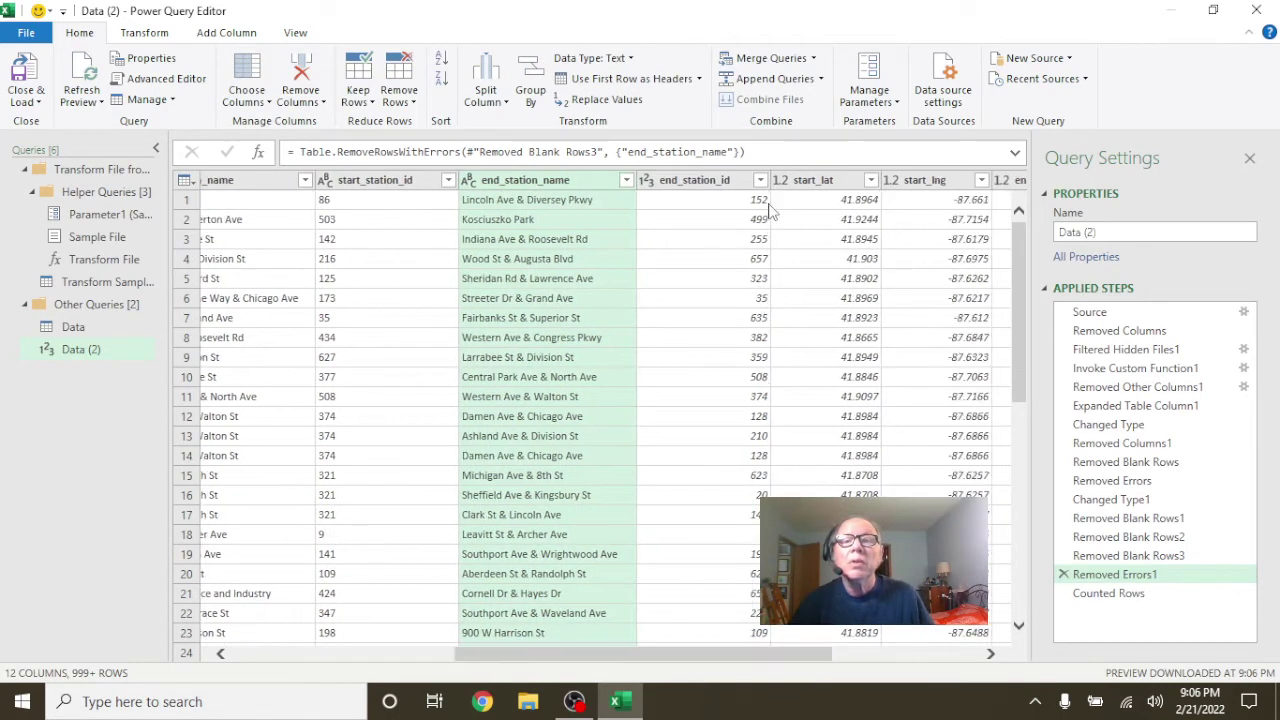
- Change end_station_id's data type to Text, inserting Changed Type2 before Counted Rows
{"action": "left_click", "coordinate": [753, 182]}
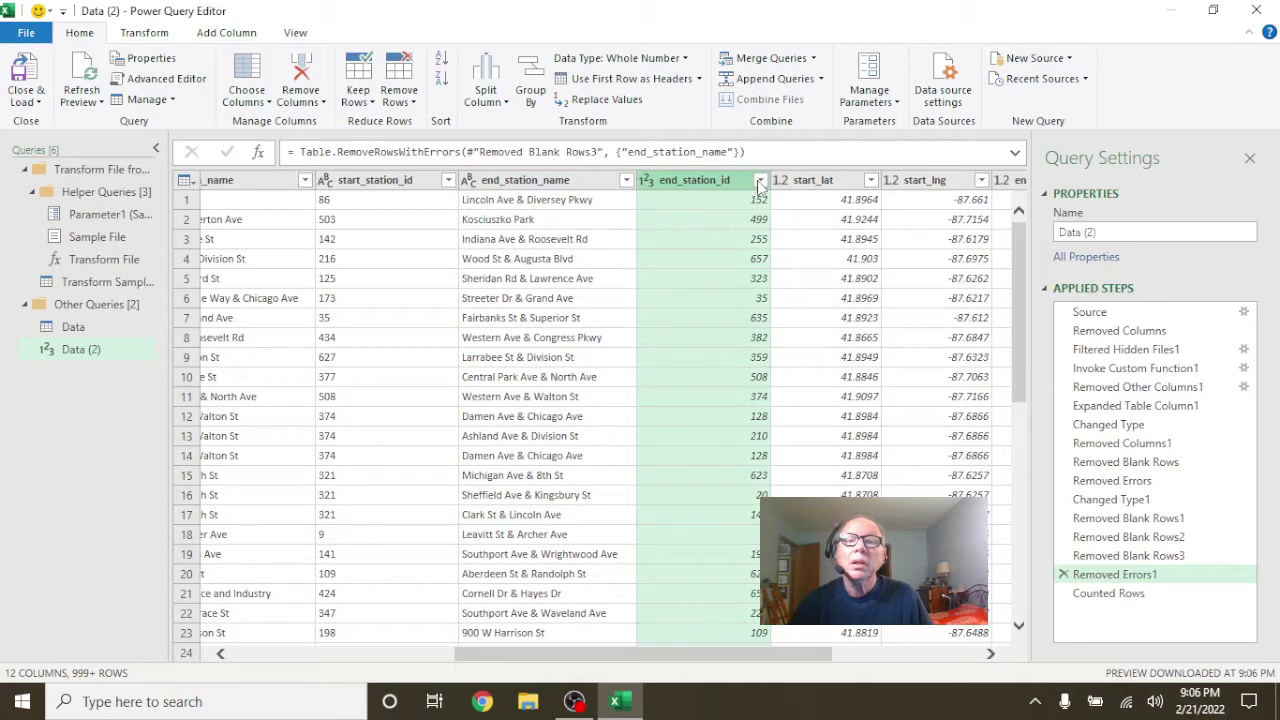
{"action": "left_click", "coordinate": [760, 181]}
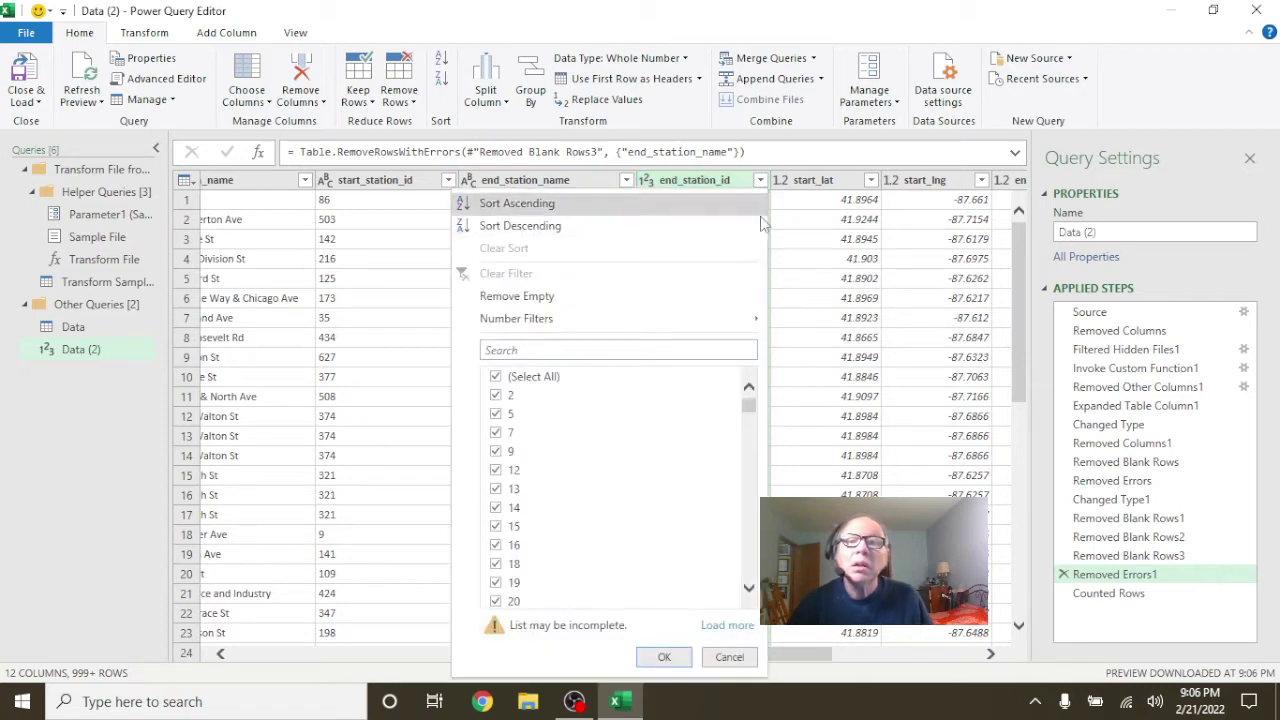
{"action": "left_click", "coordinate": [720, 185]}
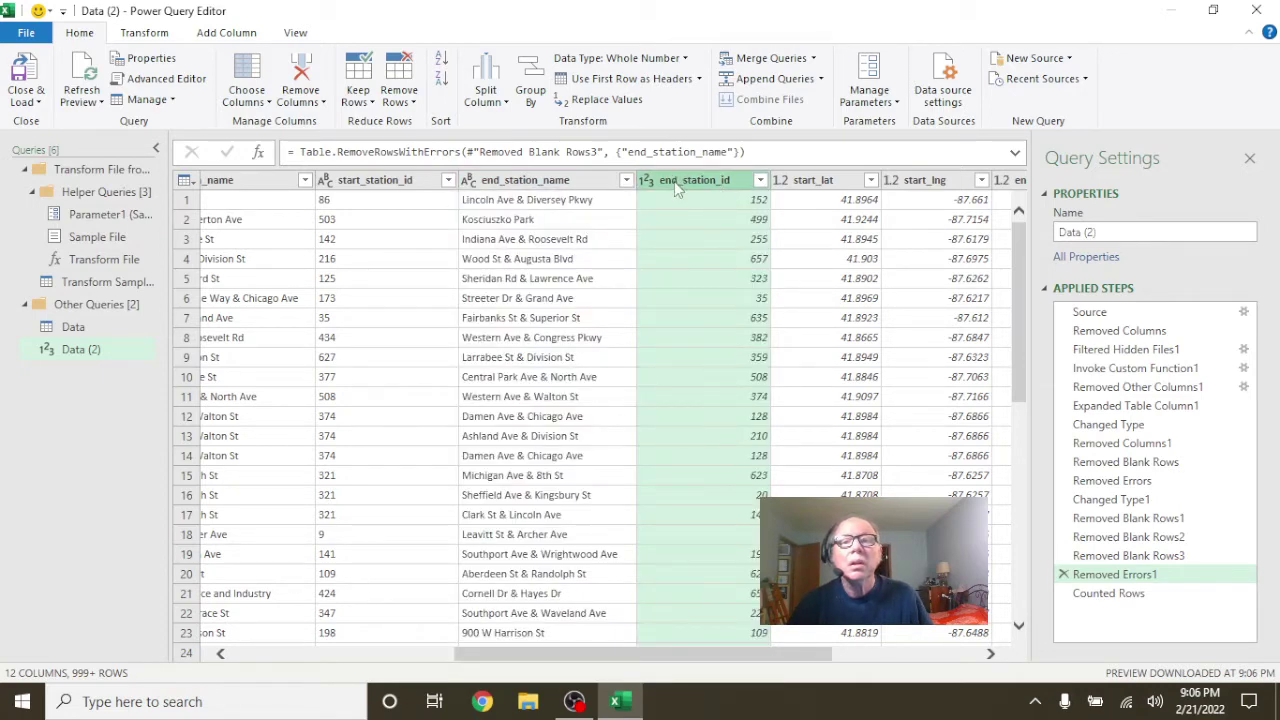
{"action": "right_click", "coordinate": [674, 181]}
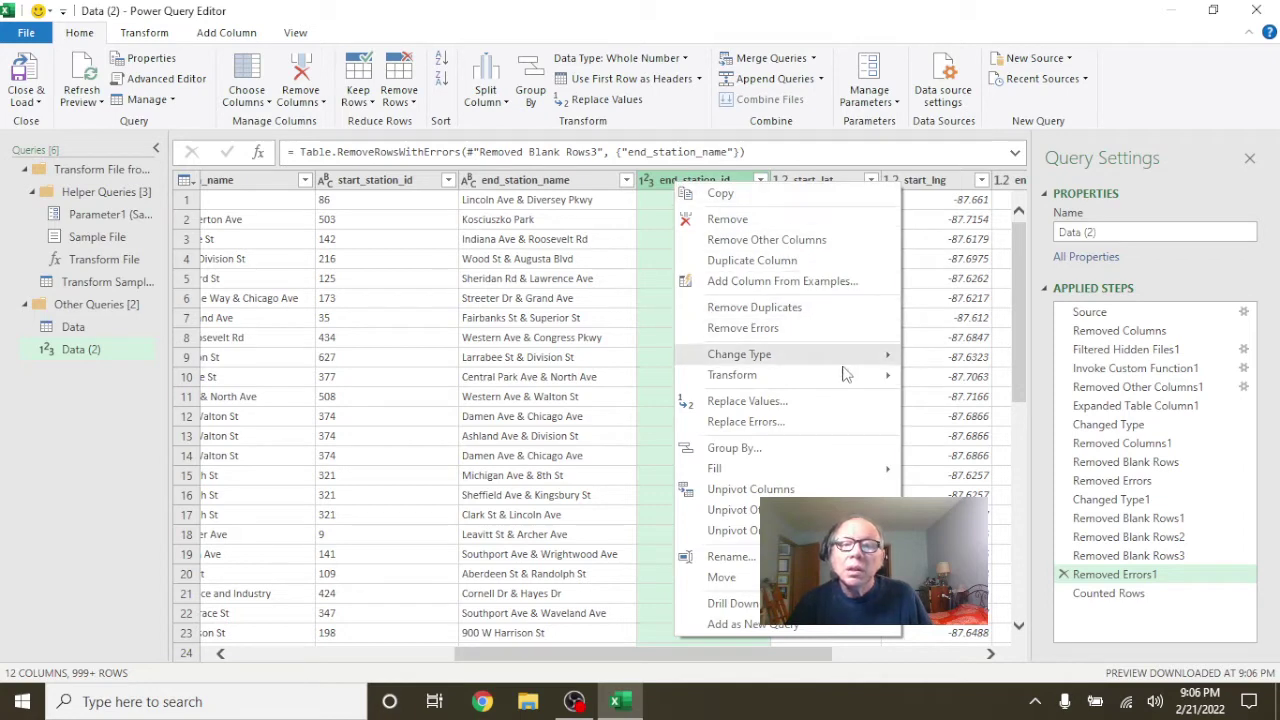
{"action": "mouse_move", "coordinate": [848, 358]}
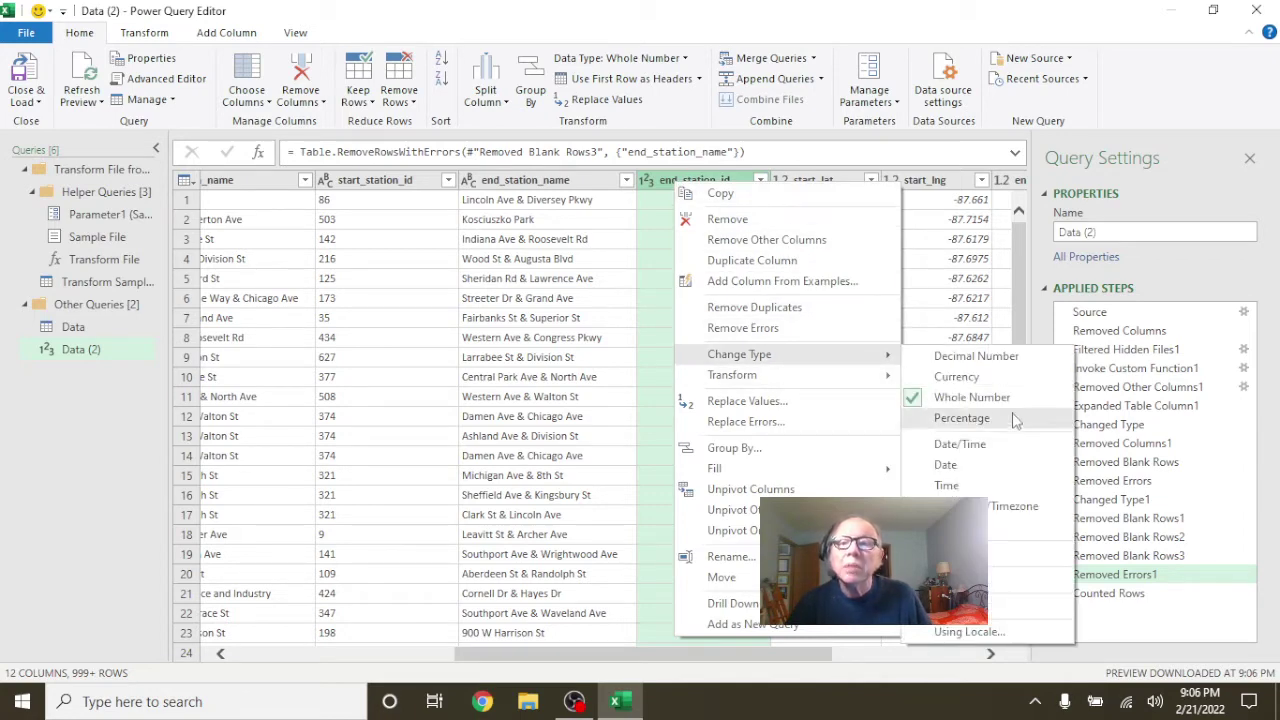
{"action": "left_click", "coordinate": [1005, 552]}
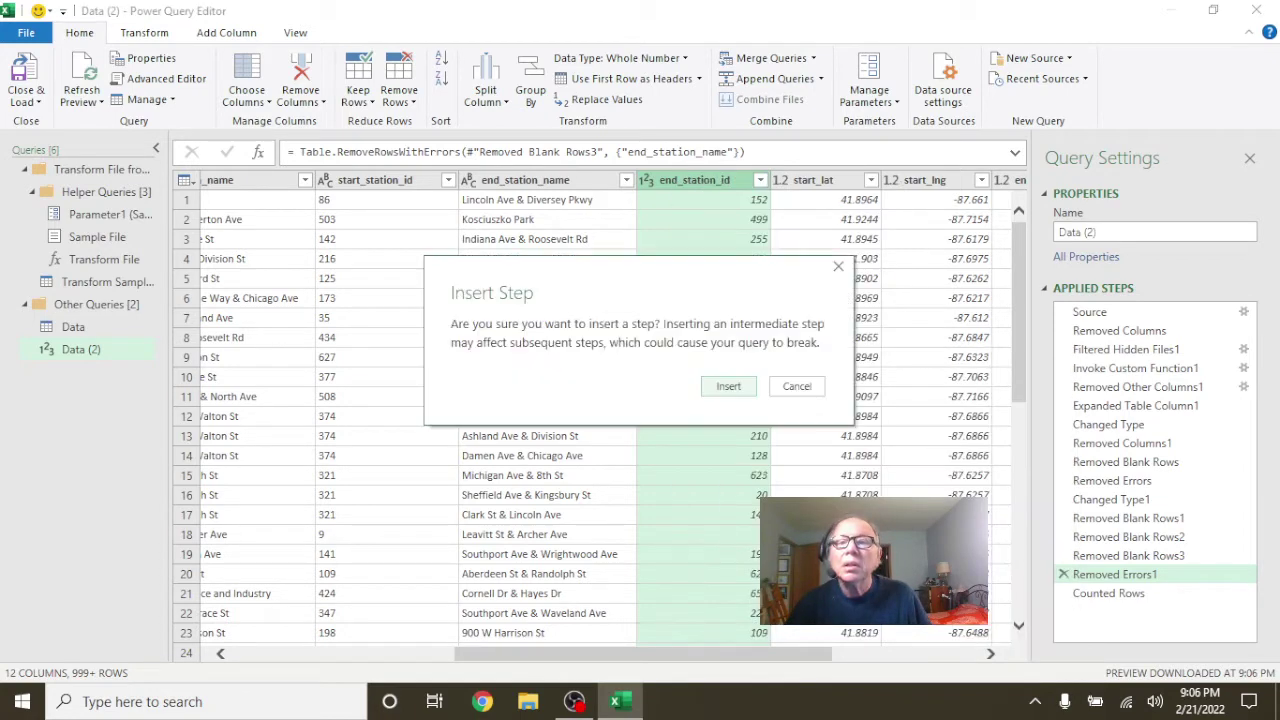
{"action": "left_click", "coordinate": [729, 388]}
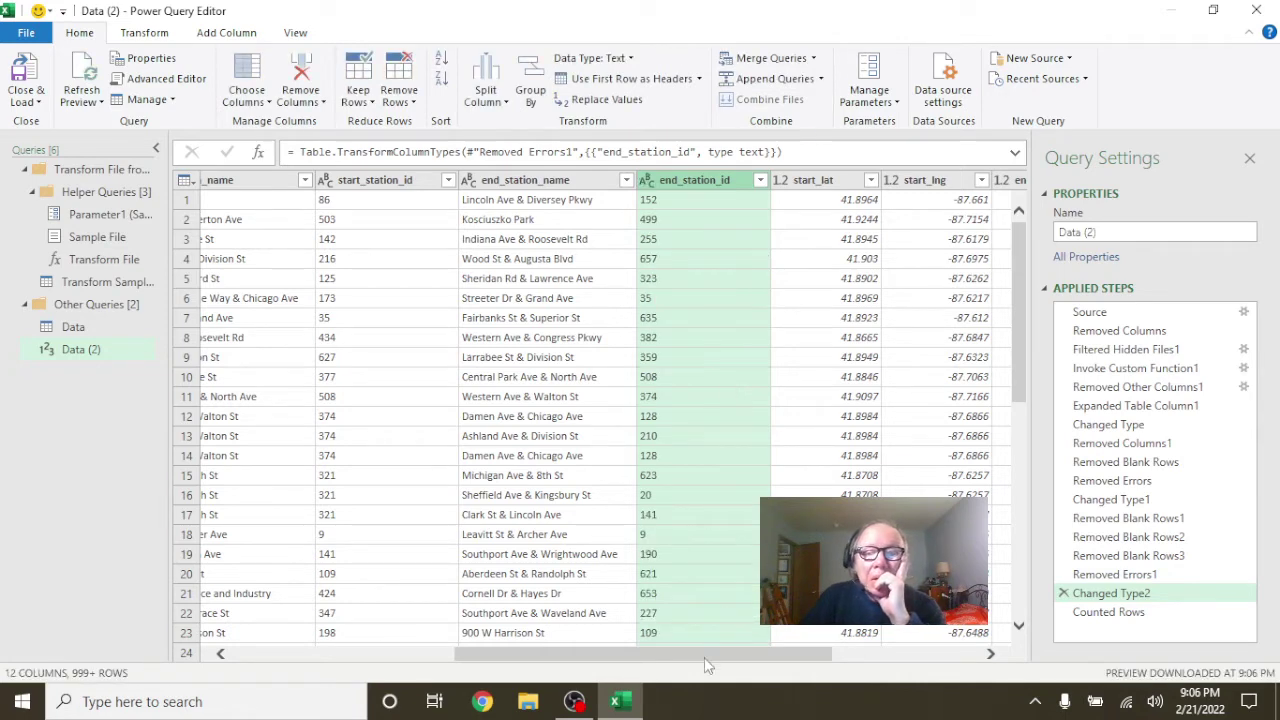
{"action": "left_click_drag", "start_coordinate": [704, 657], "coordinate": [480, 655]}
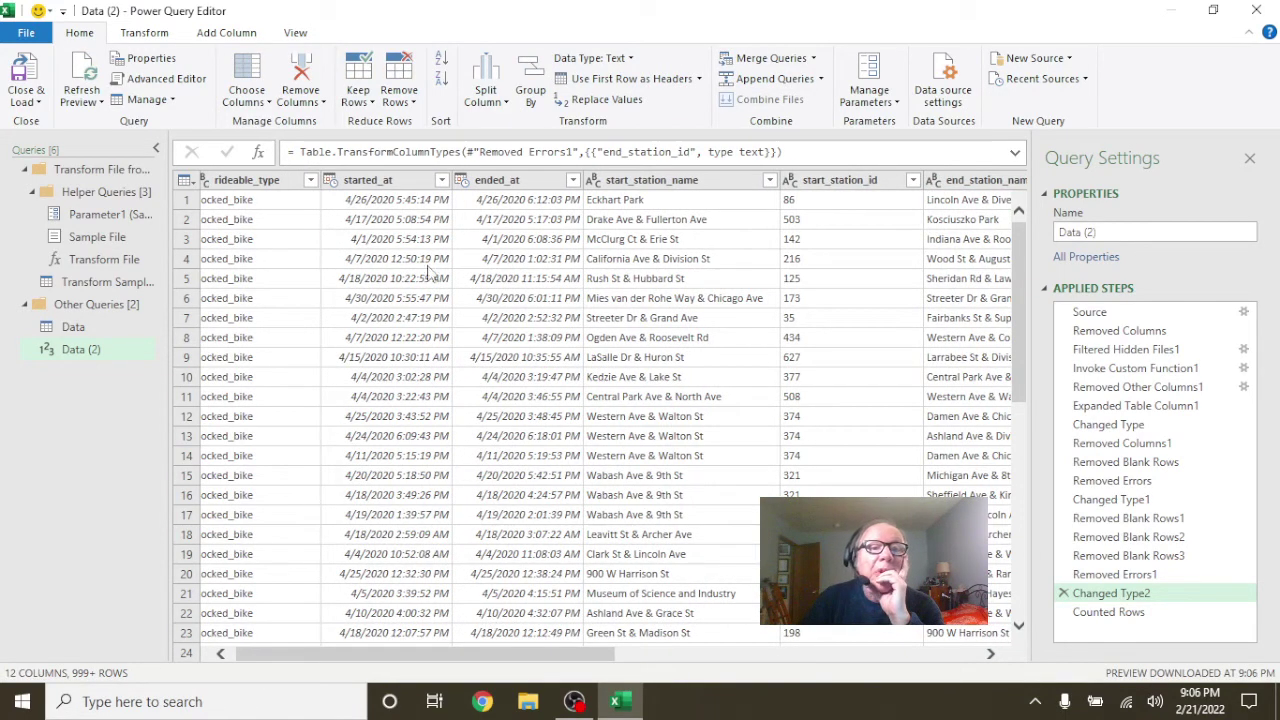
- Attempt Date Only on started_at from the Transform tab, then cancel the step insertion
{"action": "left_click", "coordinate": [386, 187]}
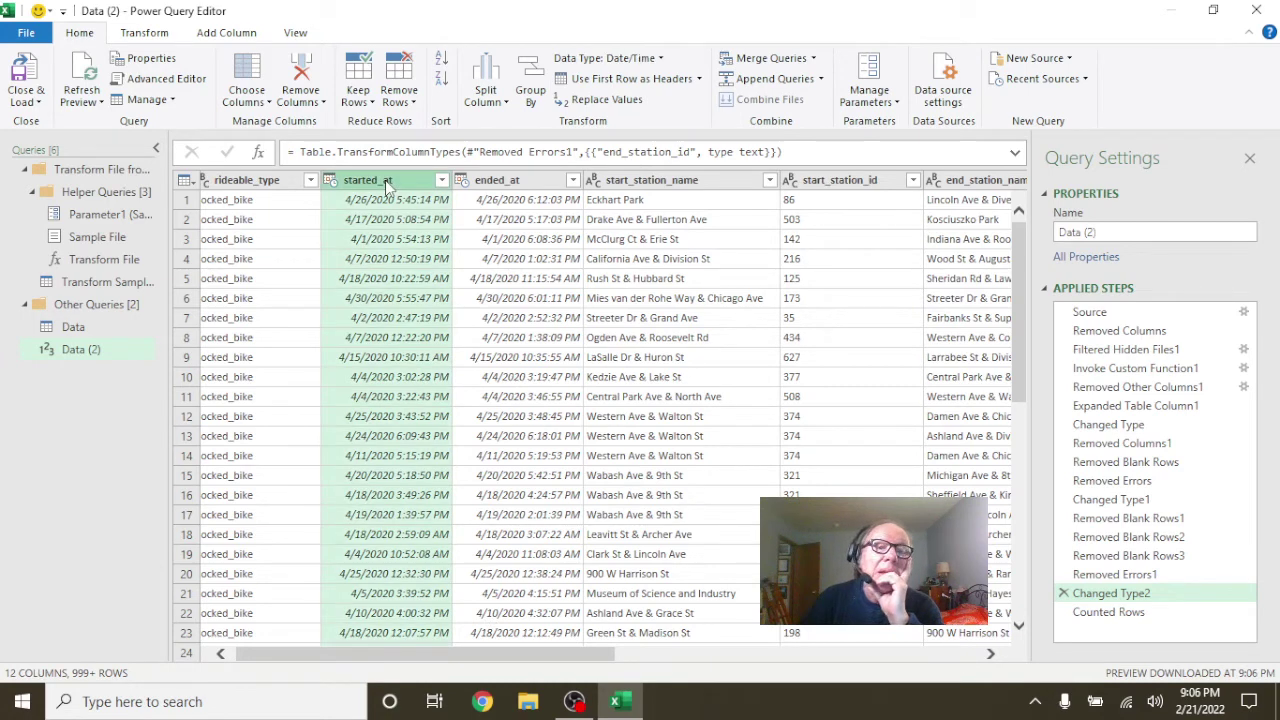
{"action": "right_click", "coordinate": [387, 187]}
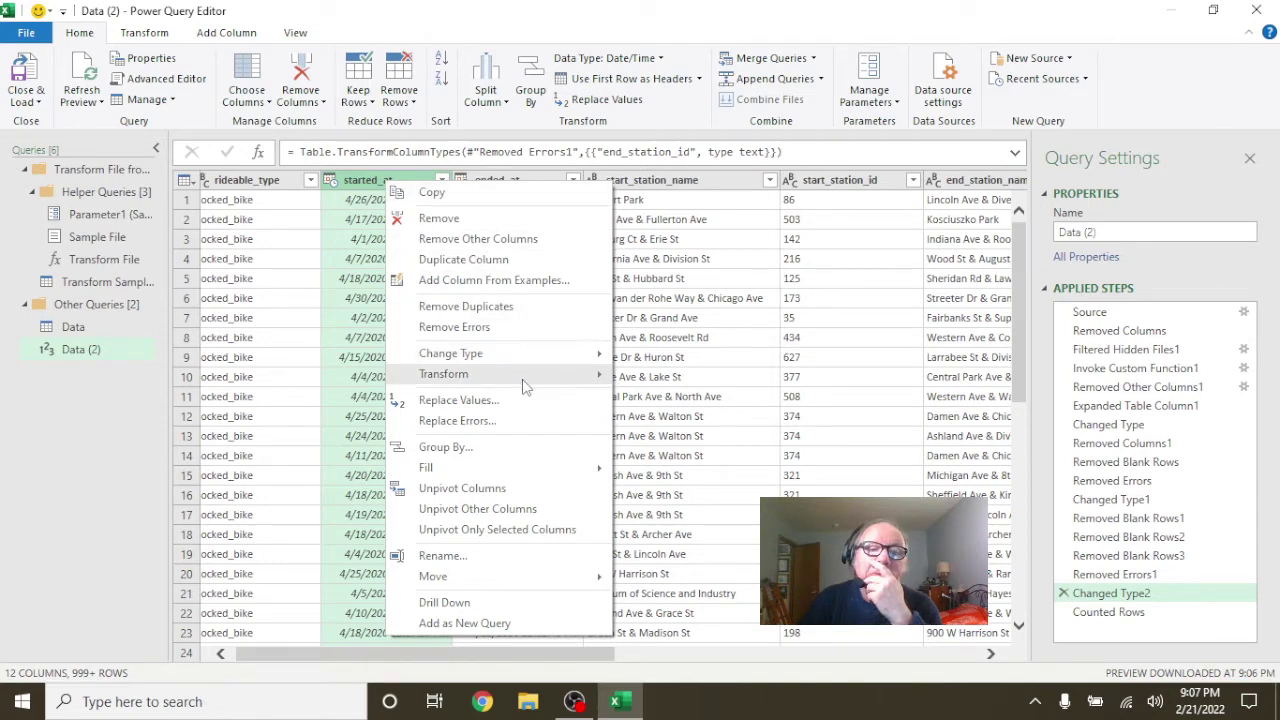
{"action": "mouse_move", "coordinate": [524, 386]}
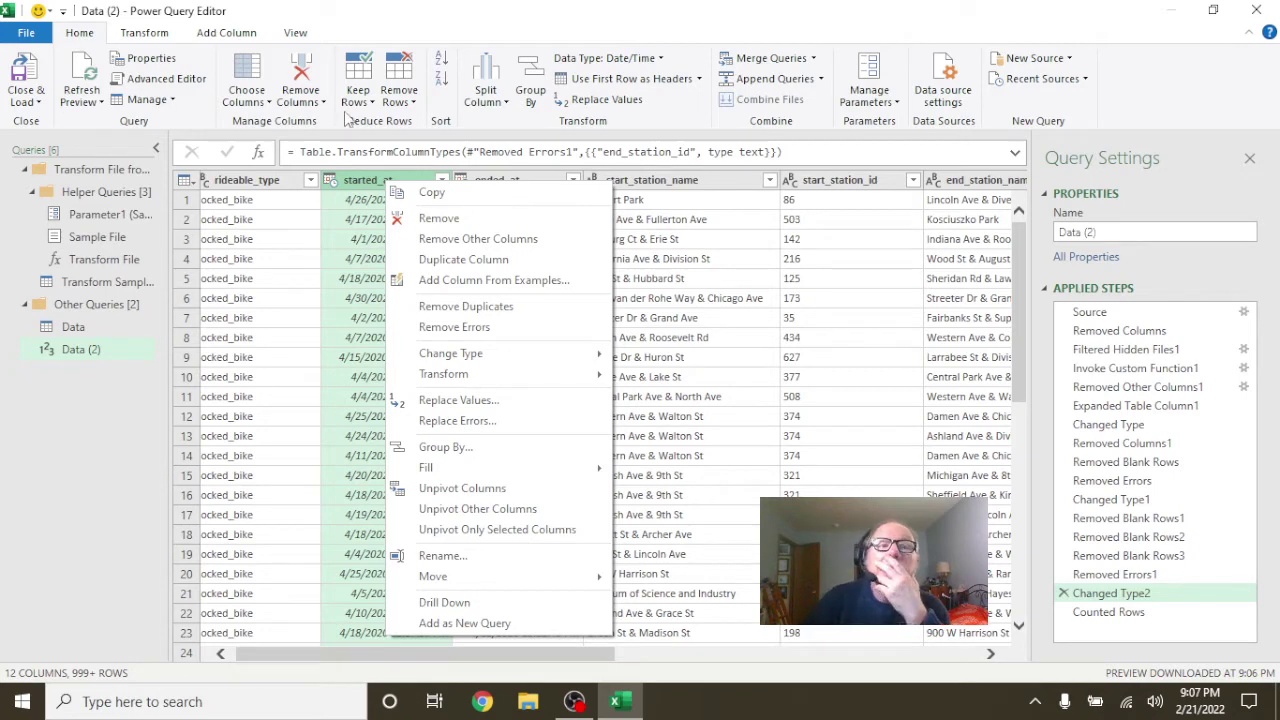
{"action": "left_click", "coordinate": [155, 35]}
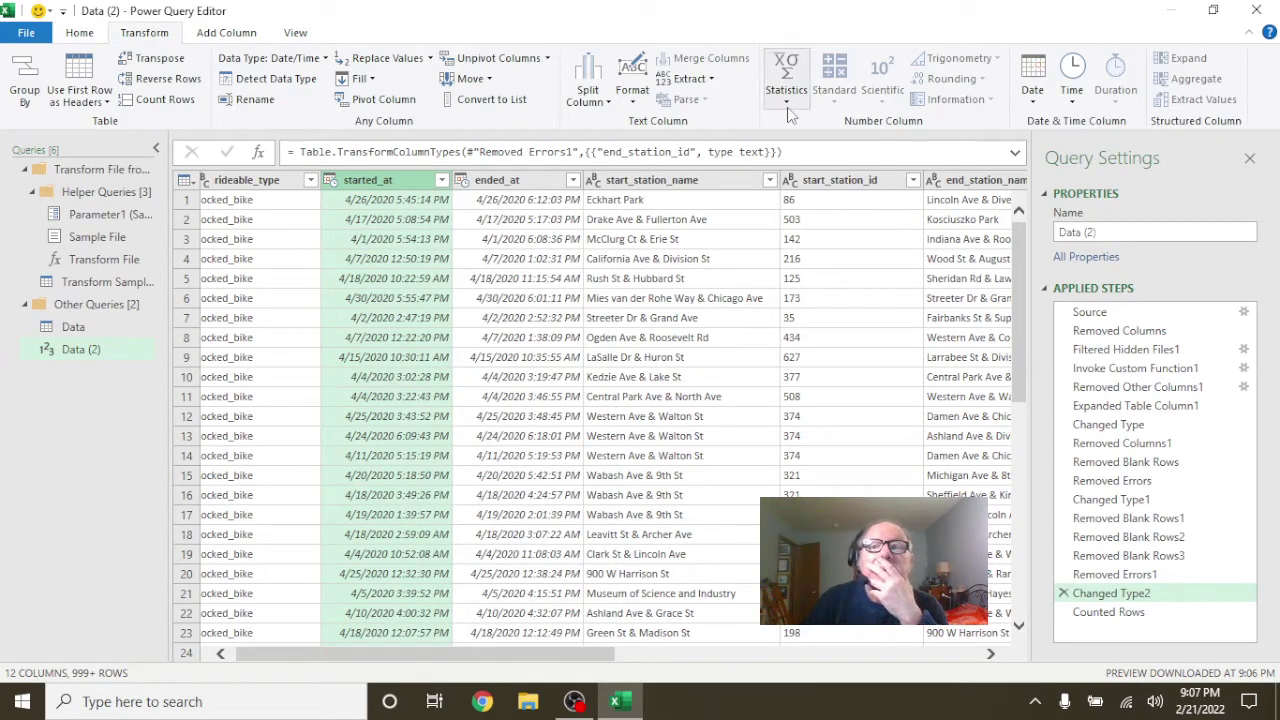
{"action": "left_click", "coordinate": [1035, 108]}
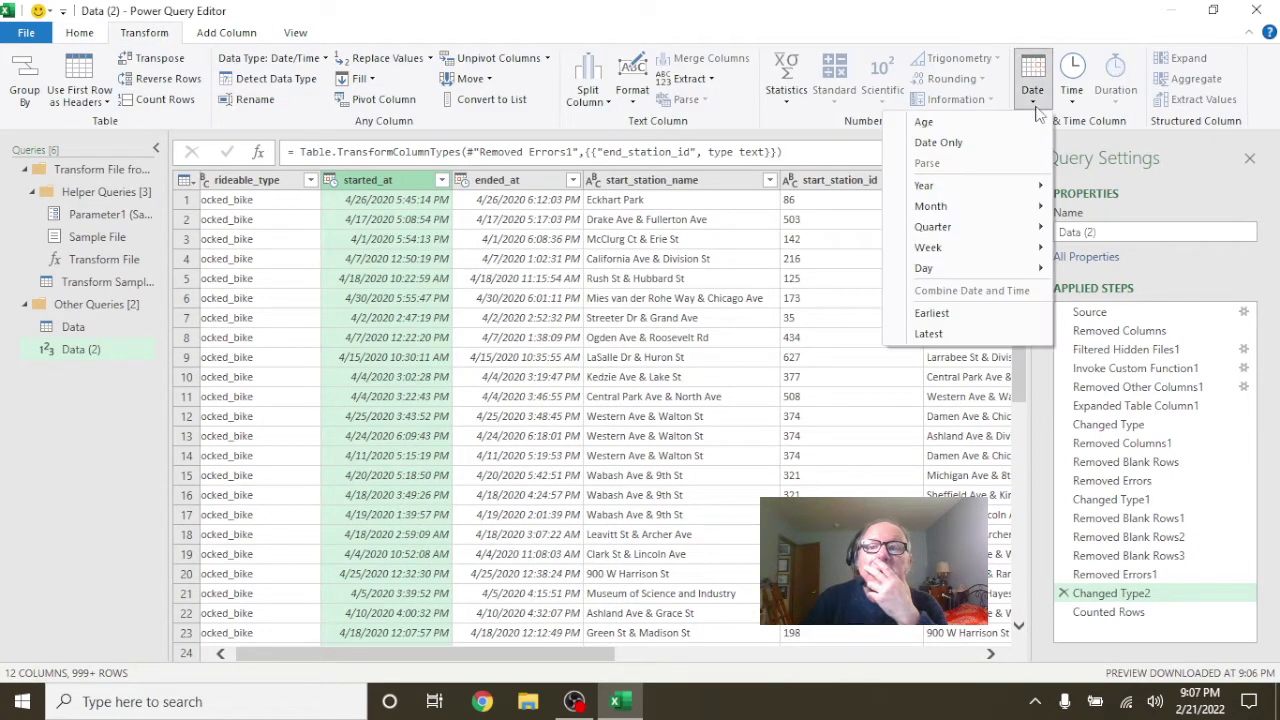
{"action": "mouse_move", "coordinate": [1016, 186]}
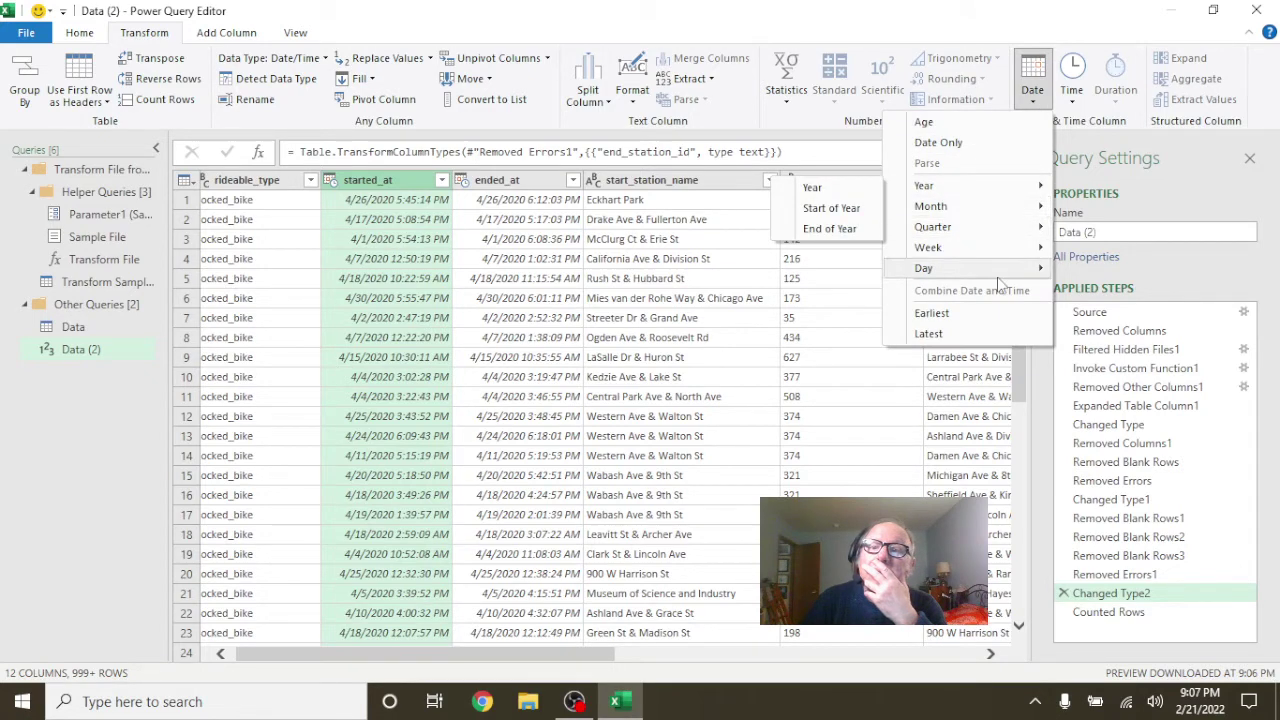
{"action": "mouse_move", "coordinate": [996, 274]}
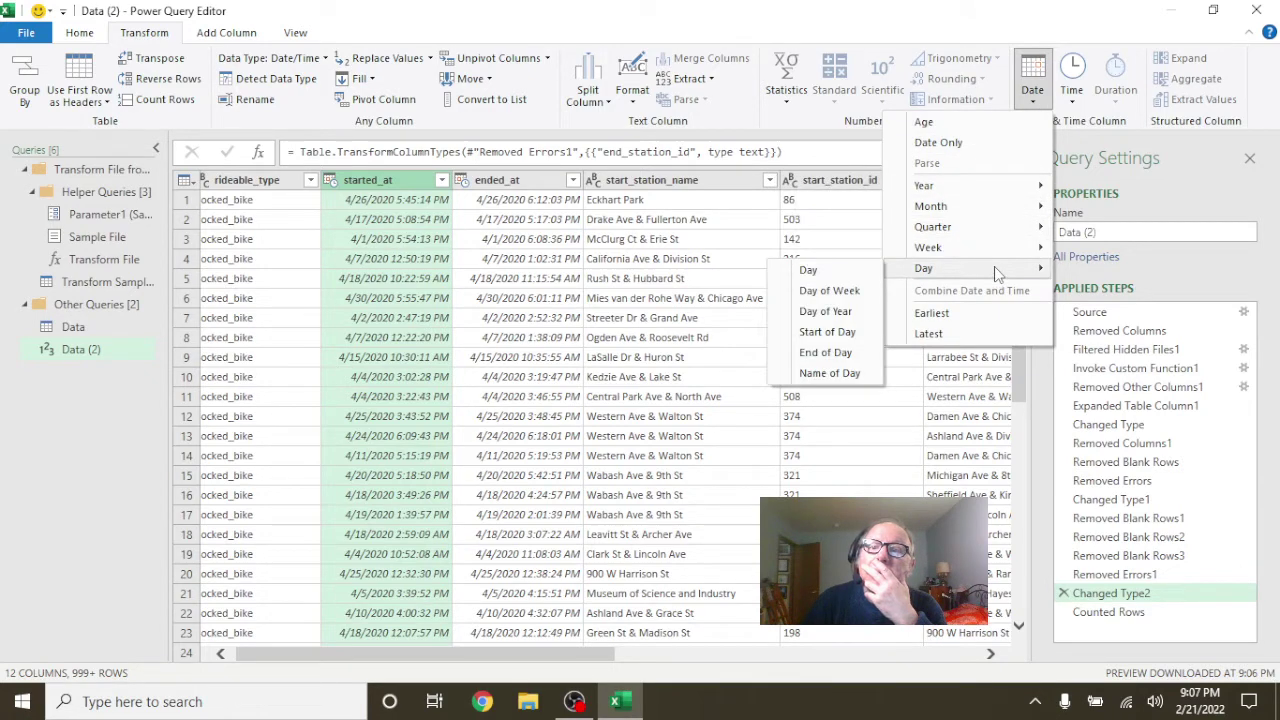
{"action": "left_click", "coordinate": [940, 143]}
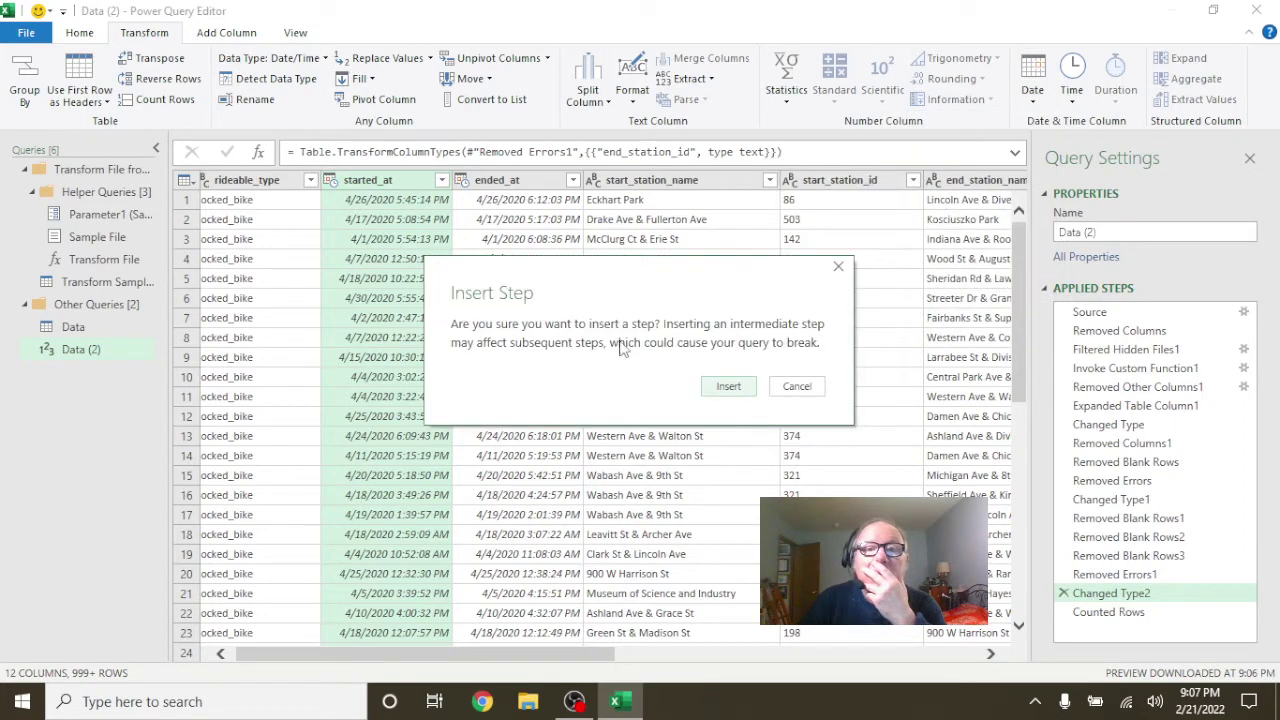
{"action": "left_click", "coordinate": [803, 391]}
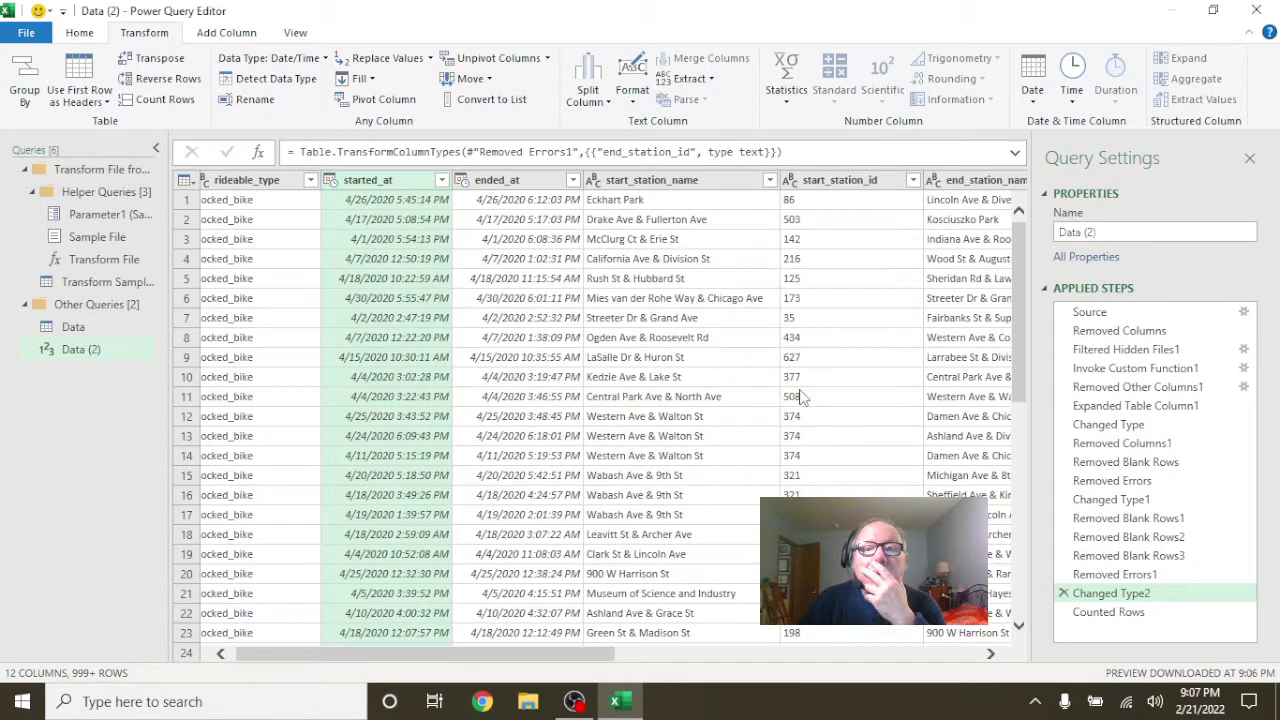
- Duplicate the started_at column and rename the copy to start_date
{"action": "right_click", "coordinate": [382, 187]}
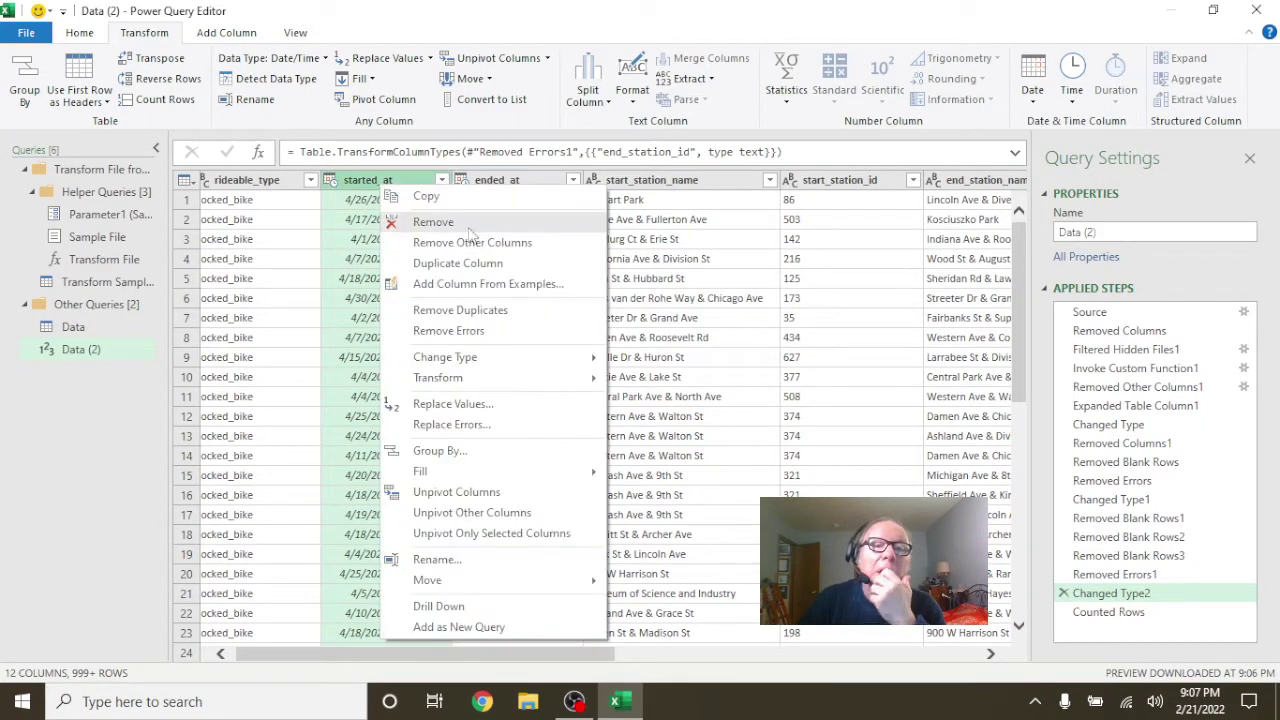
{"action": "left_click", "coordinate": [492, 265]}
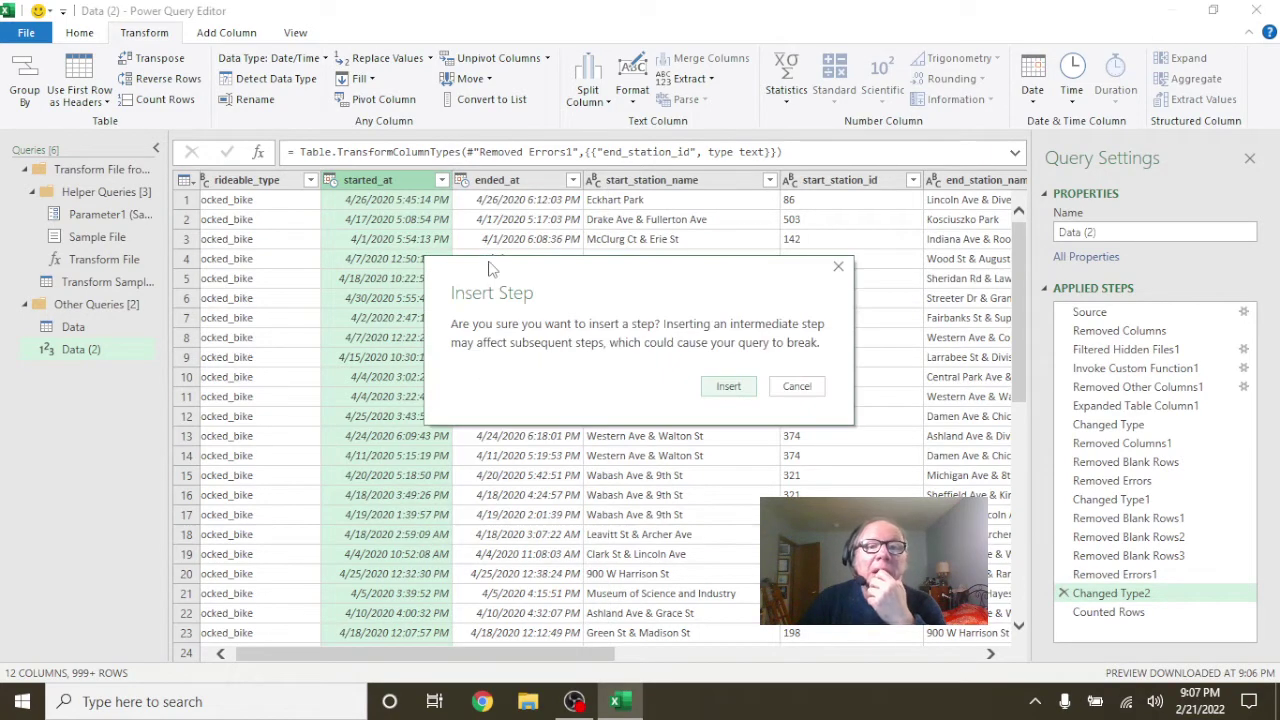
{"action": "left_click", "coordinate": [729, 389]}
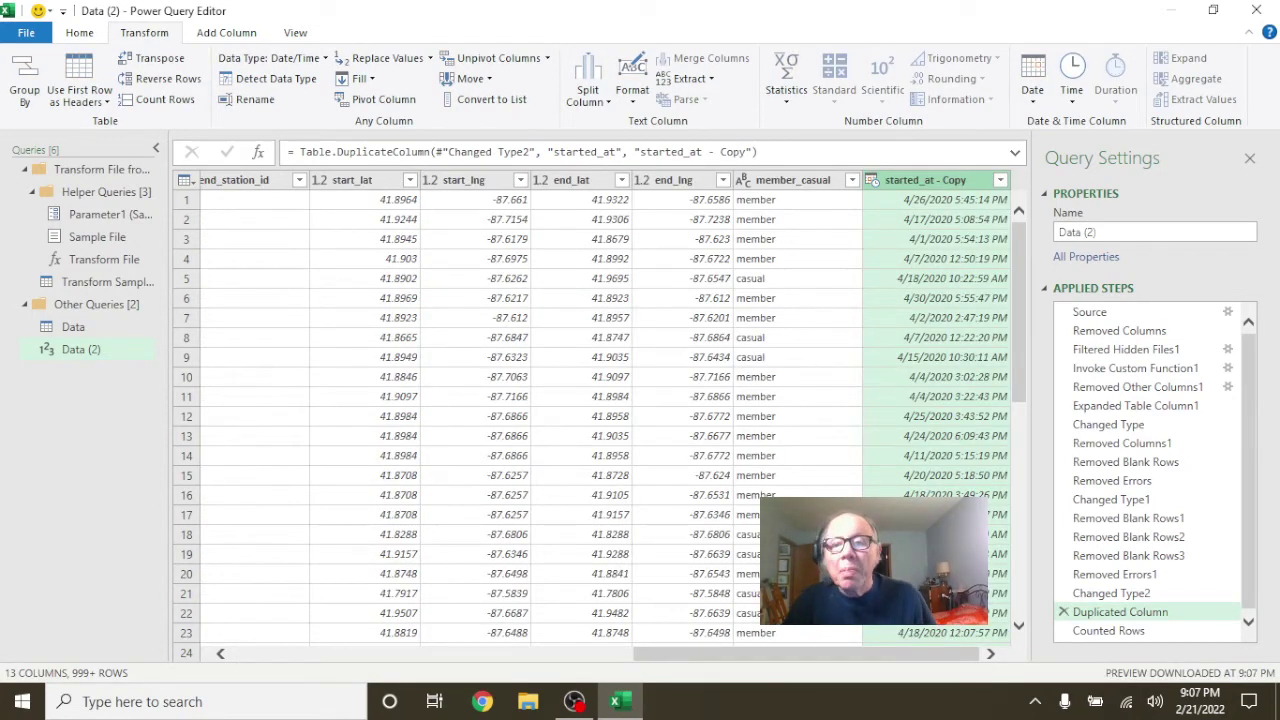
{"action": "double_click", "coordinate": [928, 181]}
{"action": "type", "text": "s"}
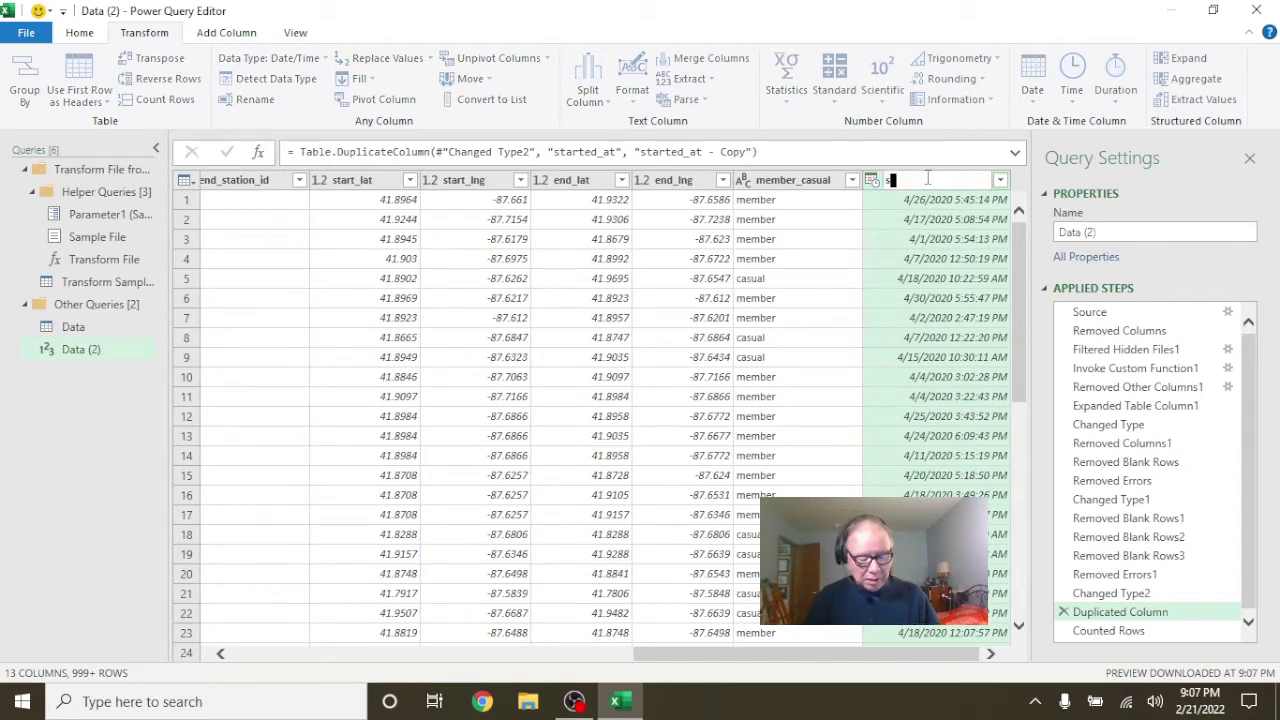
{"action": "type", "text": "tart_date"}
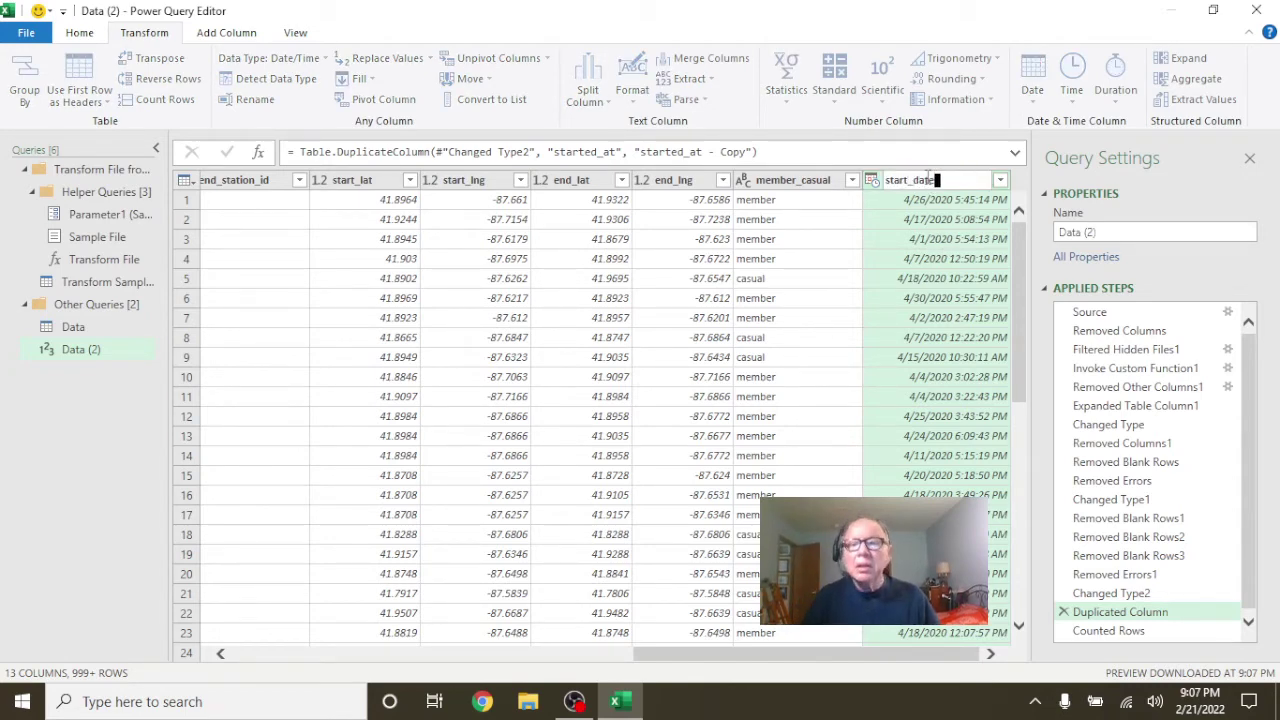
{"action": "key", "text": "Return"}
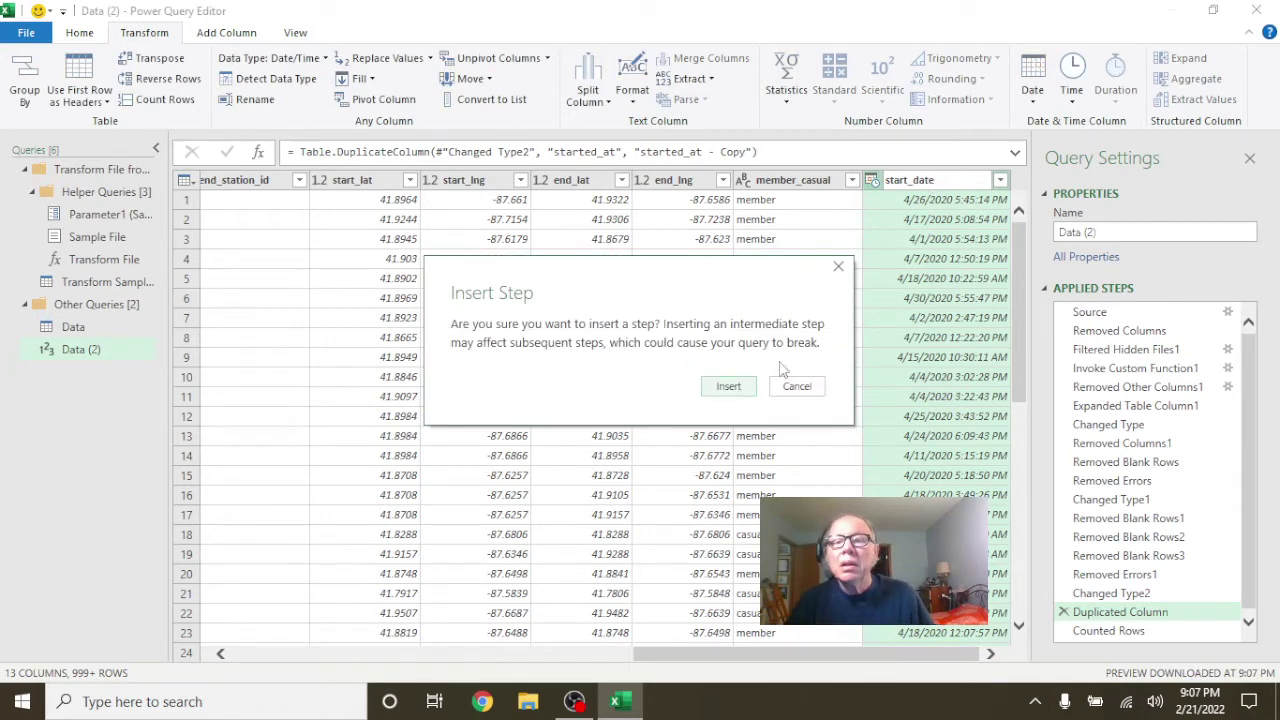
{"action": "left_click", "coordinate": [728, 387]}
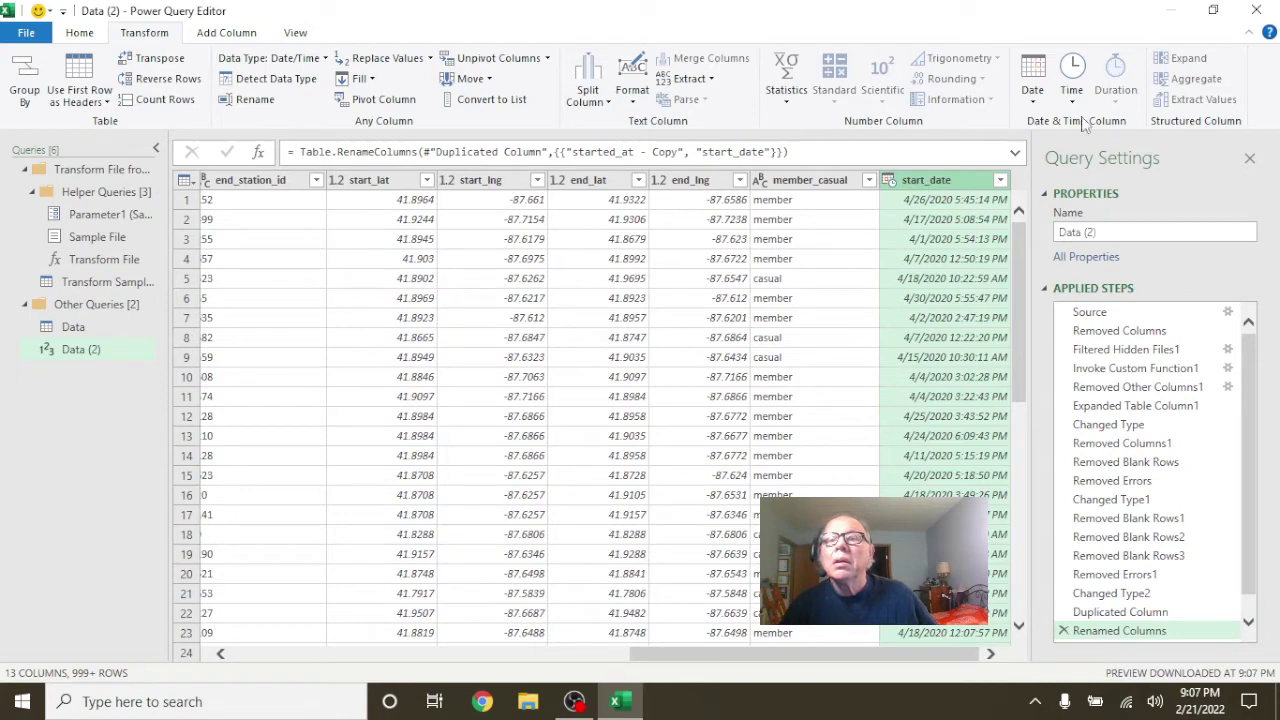
- Keep only the date part of start_date as an Extracted Date step
{"action": "left_click", "coordinate": [1032, 90]}
{"action": "left_click", "coordinate": [950, 142]}
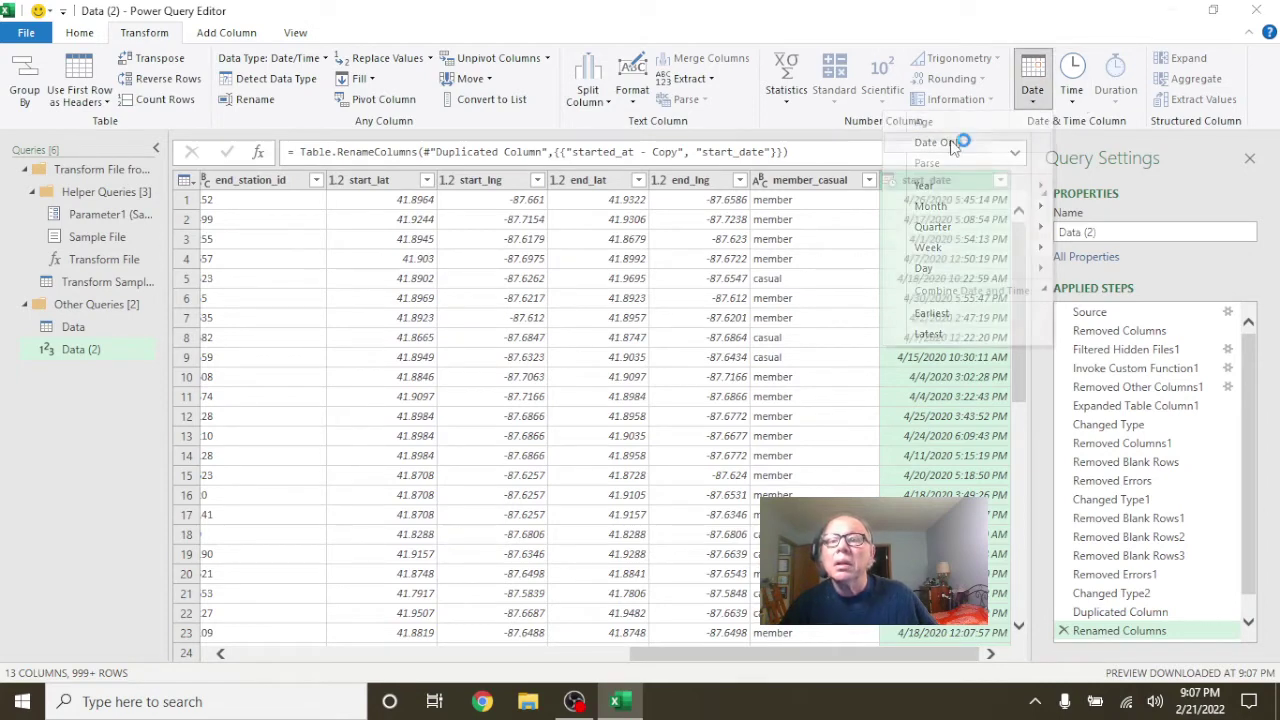
{"action": "left_click", "coordinate": [743, 393]}
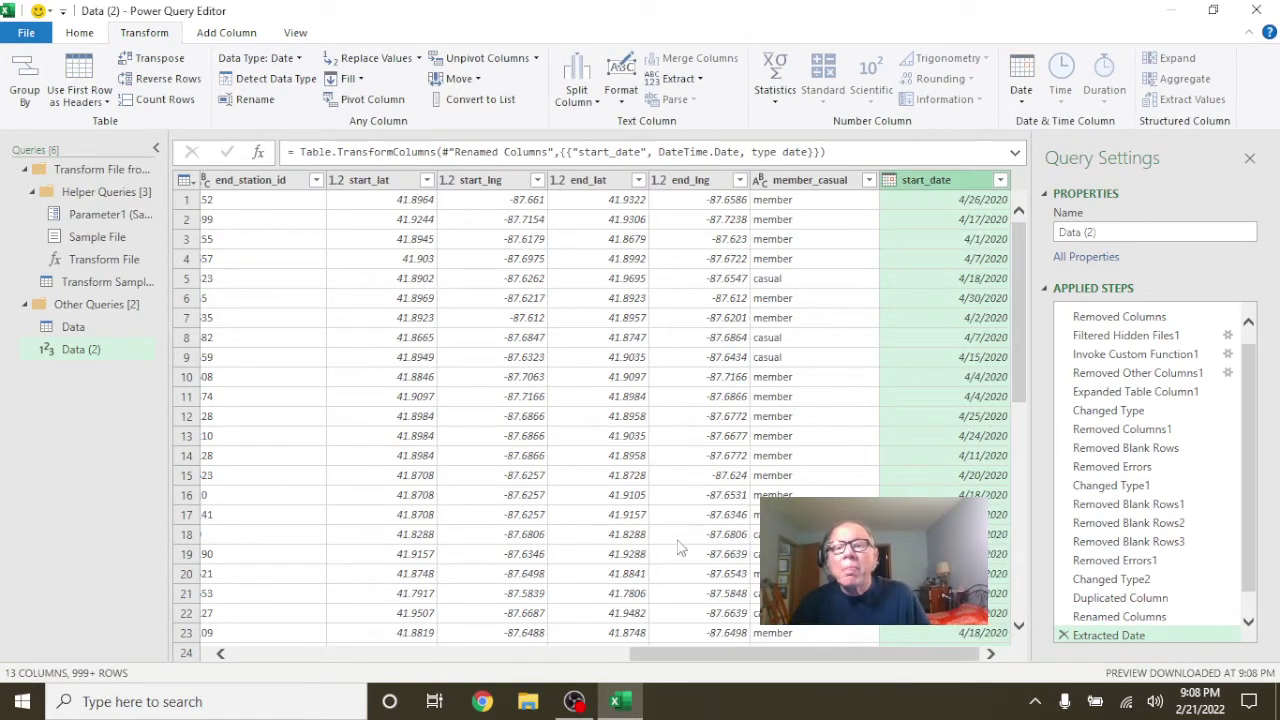
- Duplicate the started_at column again as a Duplicated Column1 step
{"action": "left_click_drag", "start_coordinate": [655, 652], "coordinate": [252, 640]}
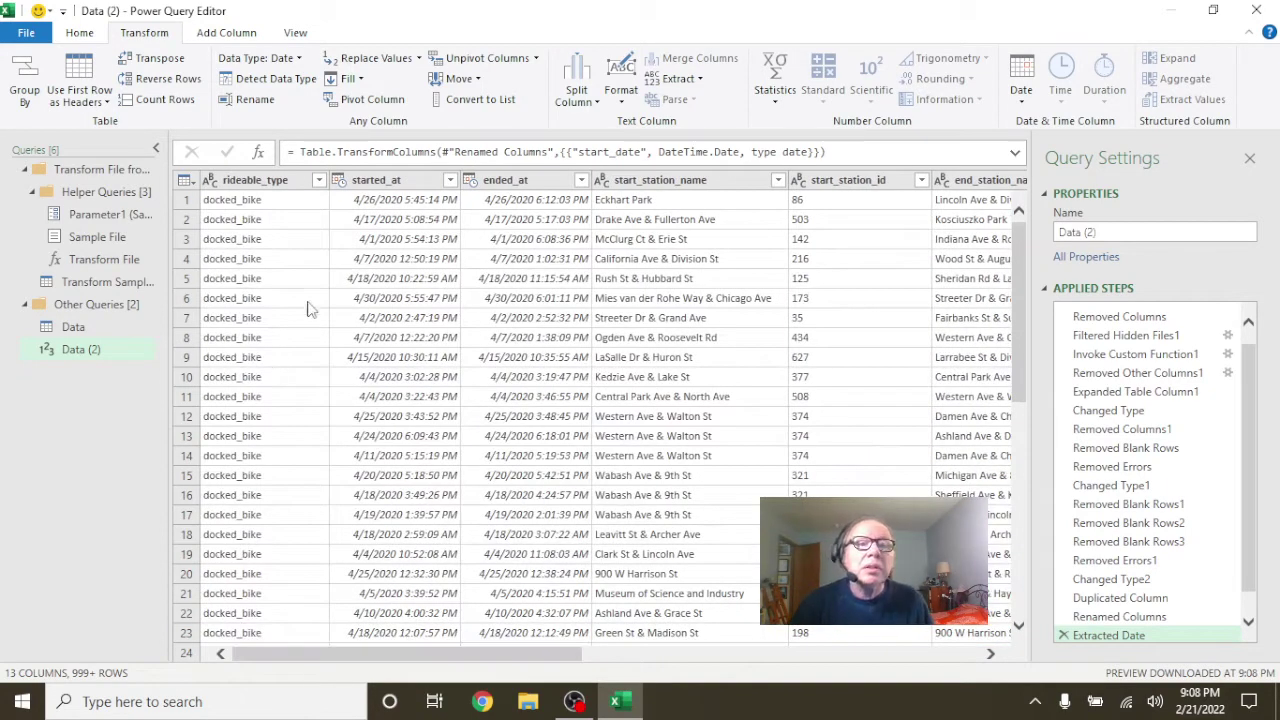
{"action": "left_click", "coordinate": [376, 180]}
{"action": "right_click", "coordinate": [376, 181]}
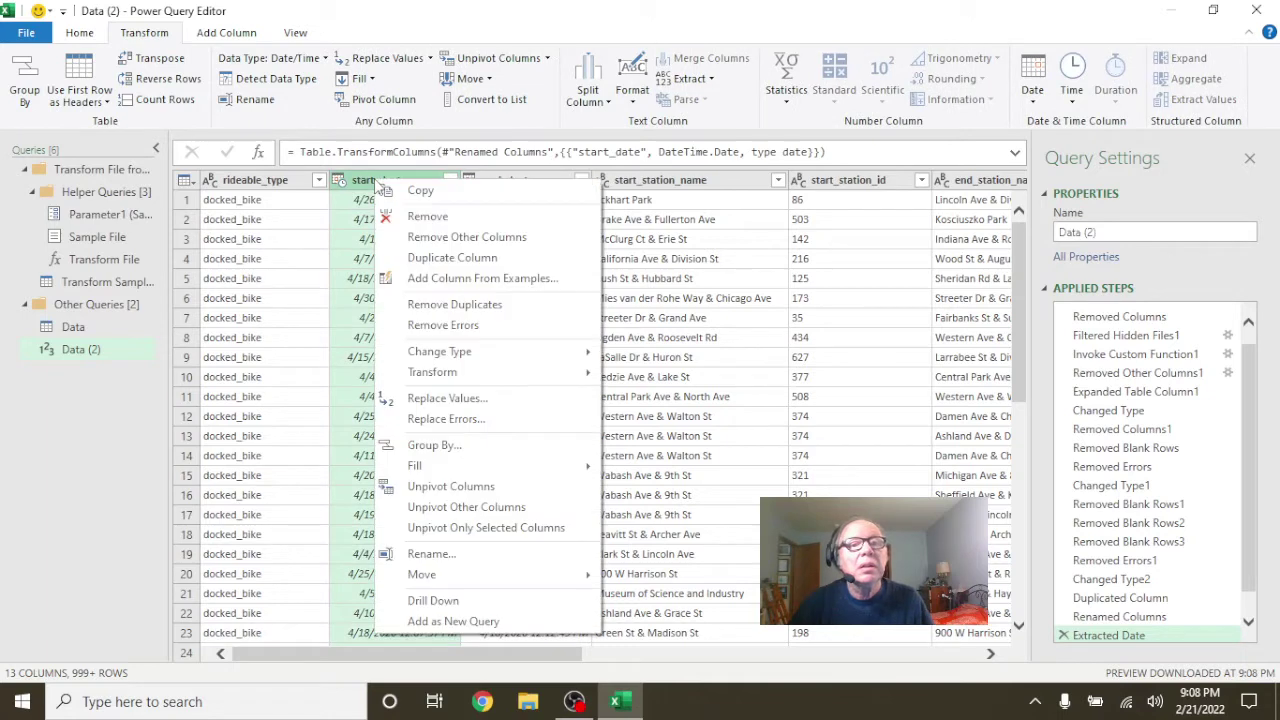
{"action": "left_click", "coordinate": [519, 258]}
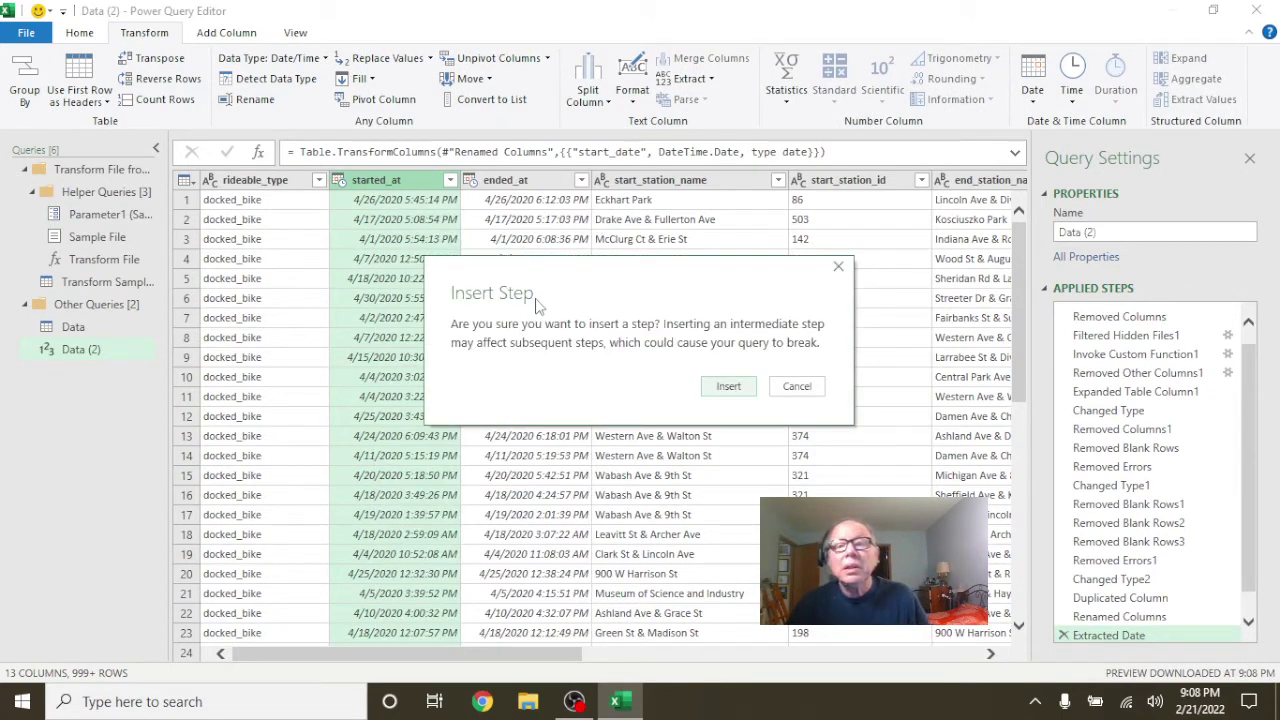
{"action": "left_click", "coordinate": [723, 389]}
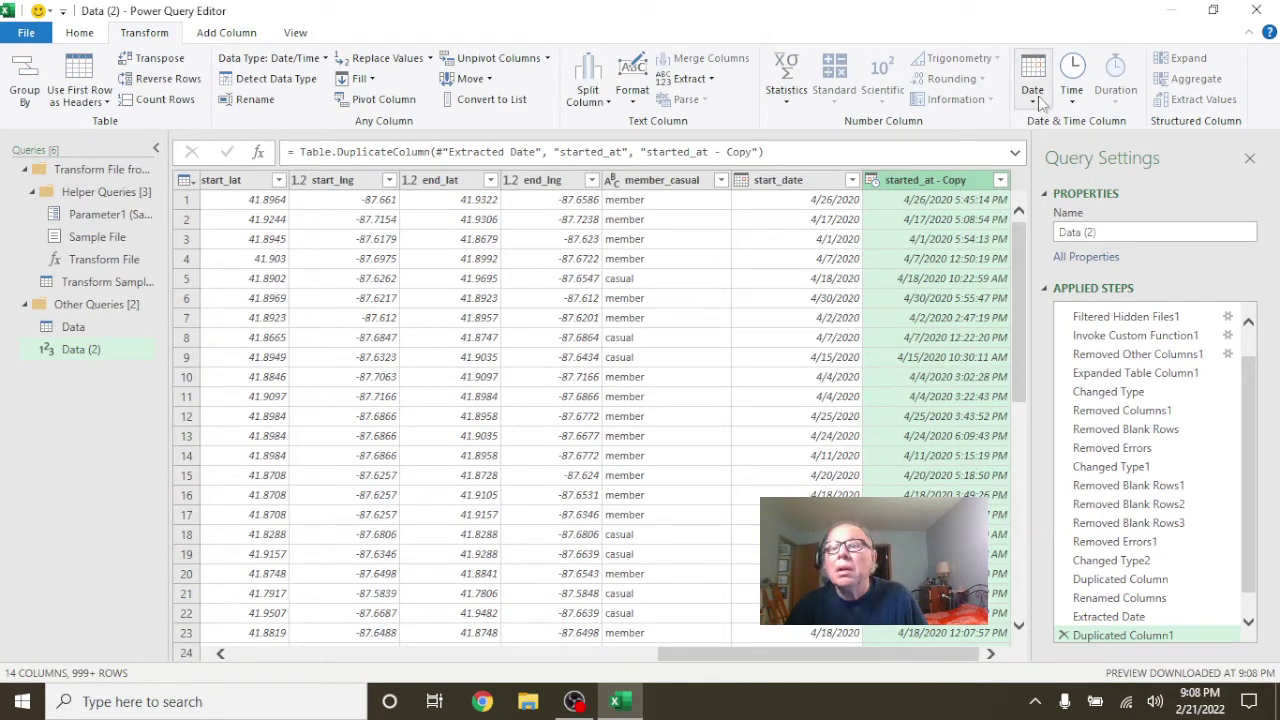
- Extract the hour from the started_at copy as an Extracted Hour step
{"action": "left_click", "coordinate": [1071, 100]}
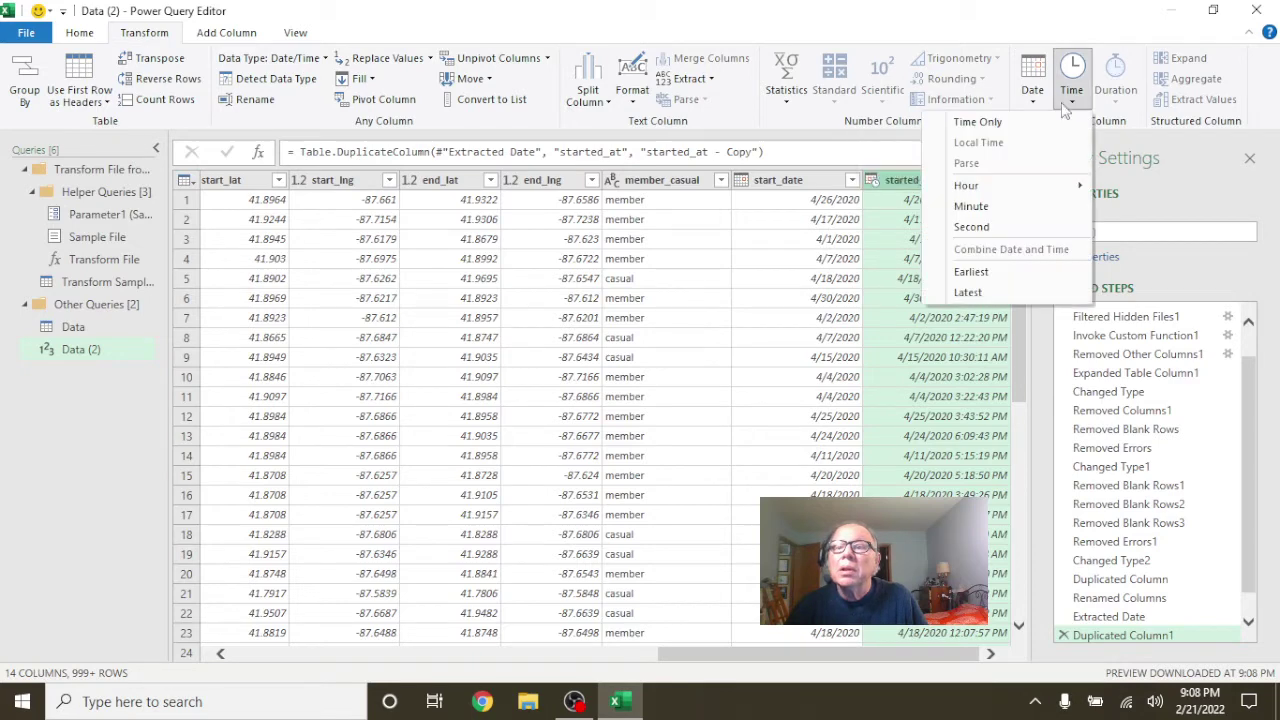
{"action": "mouse_move", "coordinate": [1090, 193]}
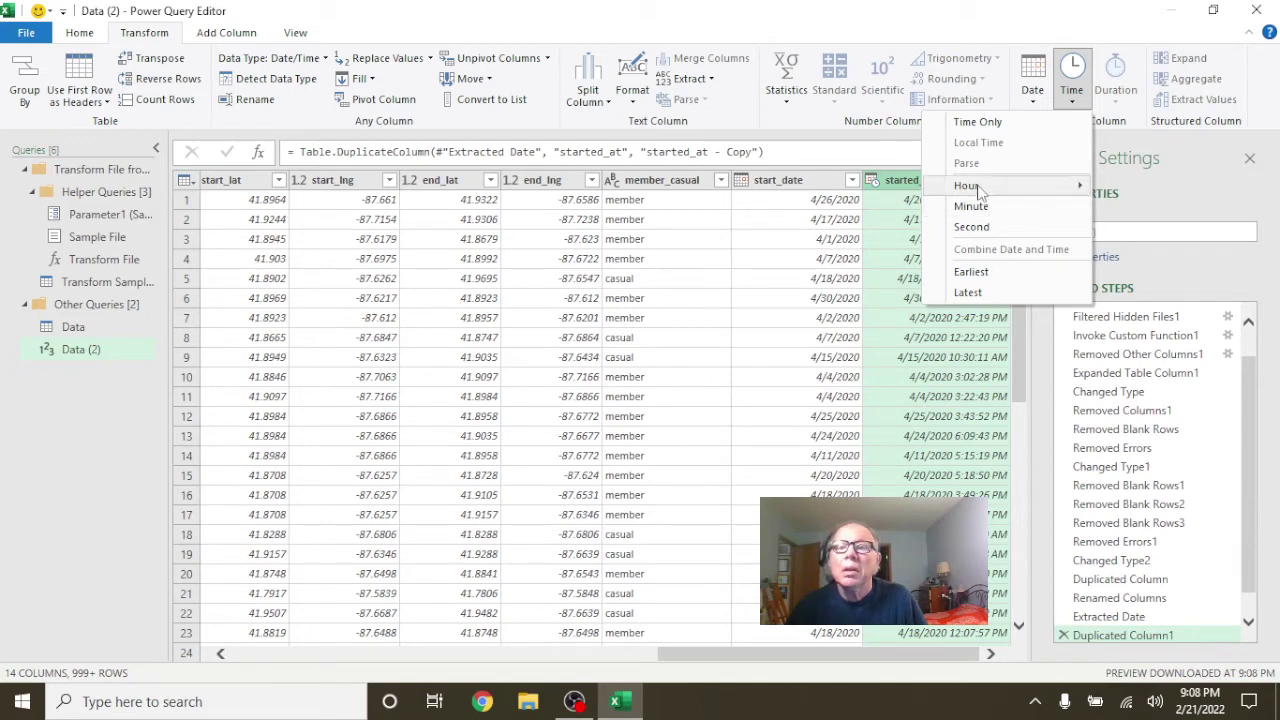
{"action": "mouse_move", "coordinate": [983, 192]}
{"action": "left_click", "coordinate": [850, 192]}
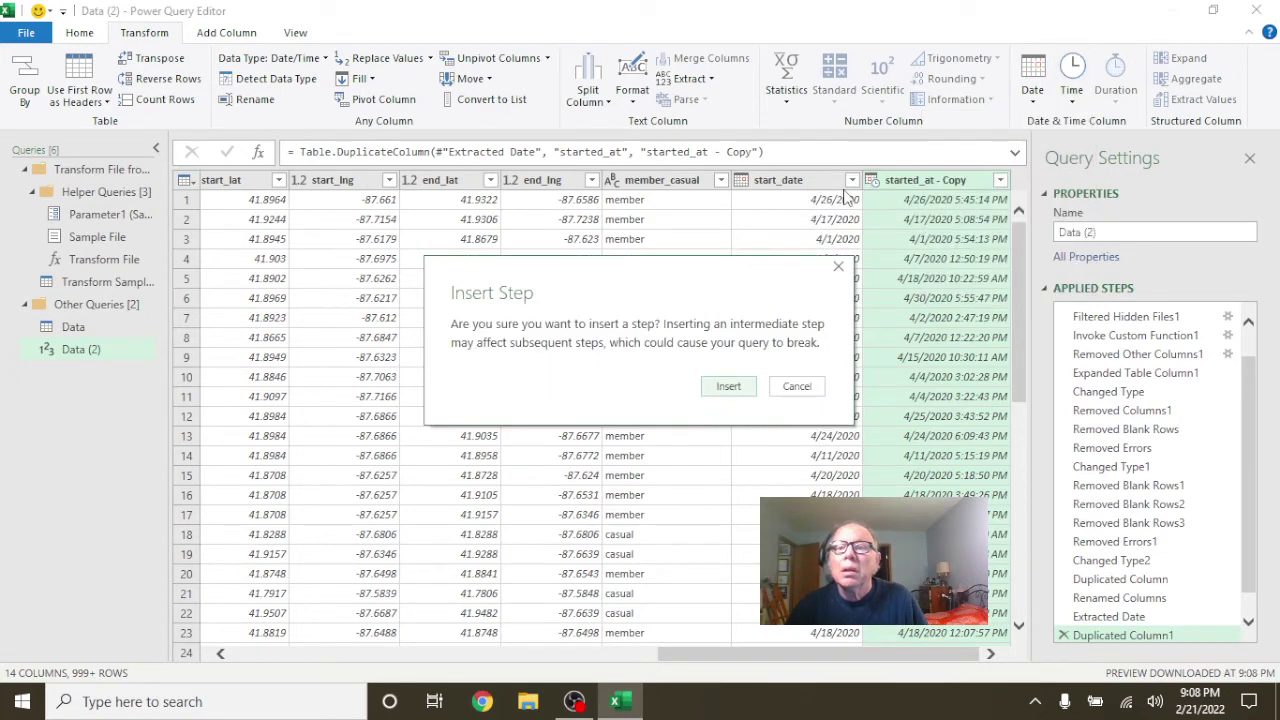
{"action": "left_click", "coordinate": [712, 388]}
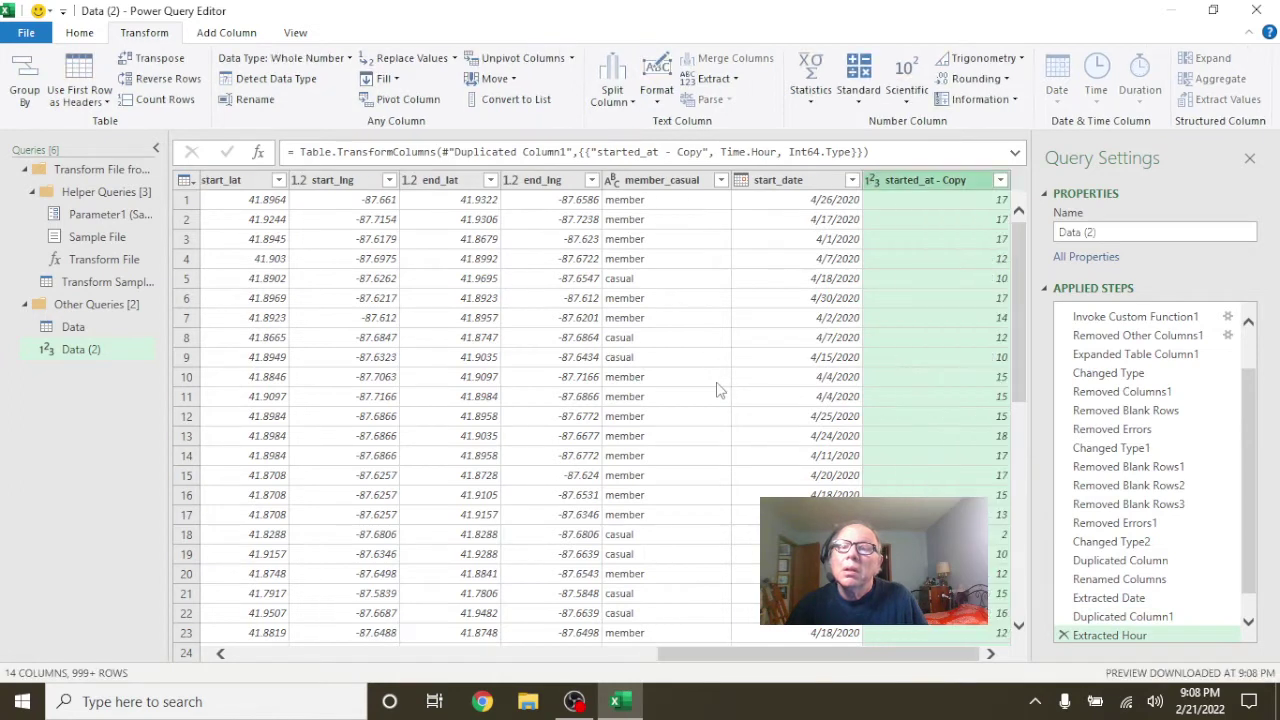
- Rename the started_at - Copy hour column to started_hour
{"action": "double_click", "coordinate": [968, 182]}
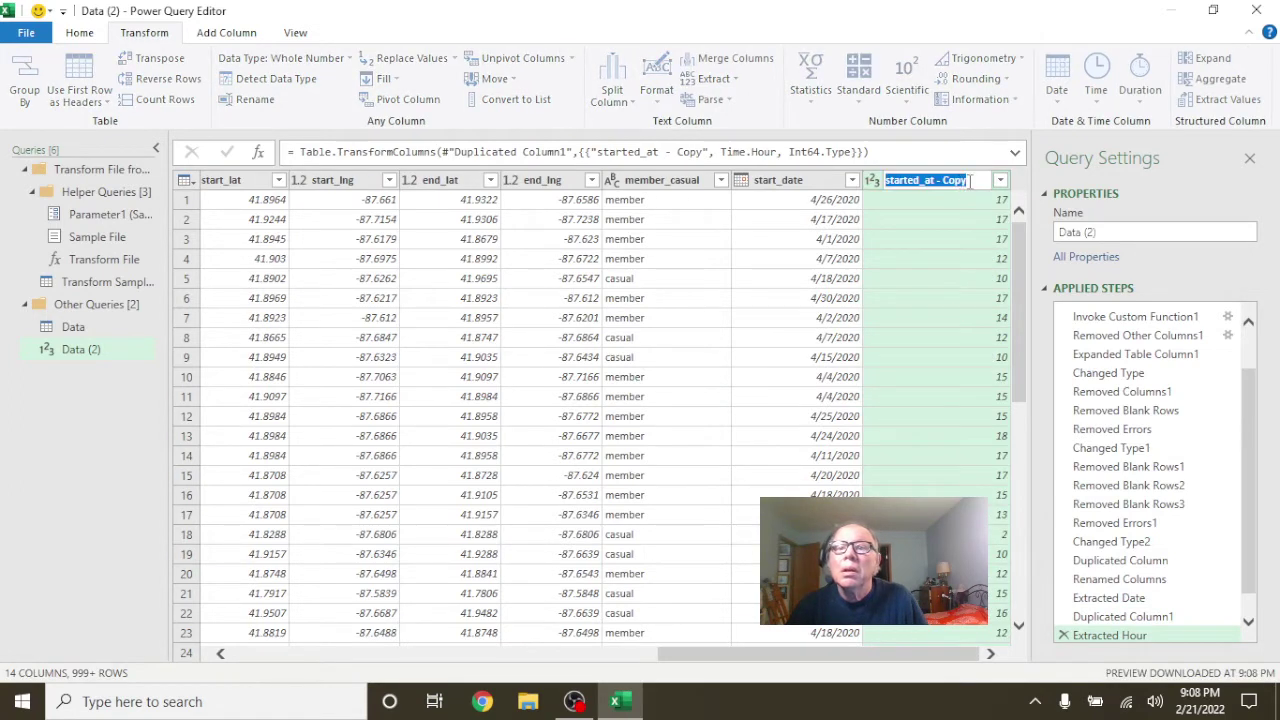
{"action": "left_click", "coordinate": [970, 181]}
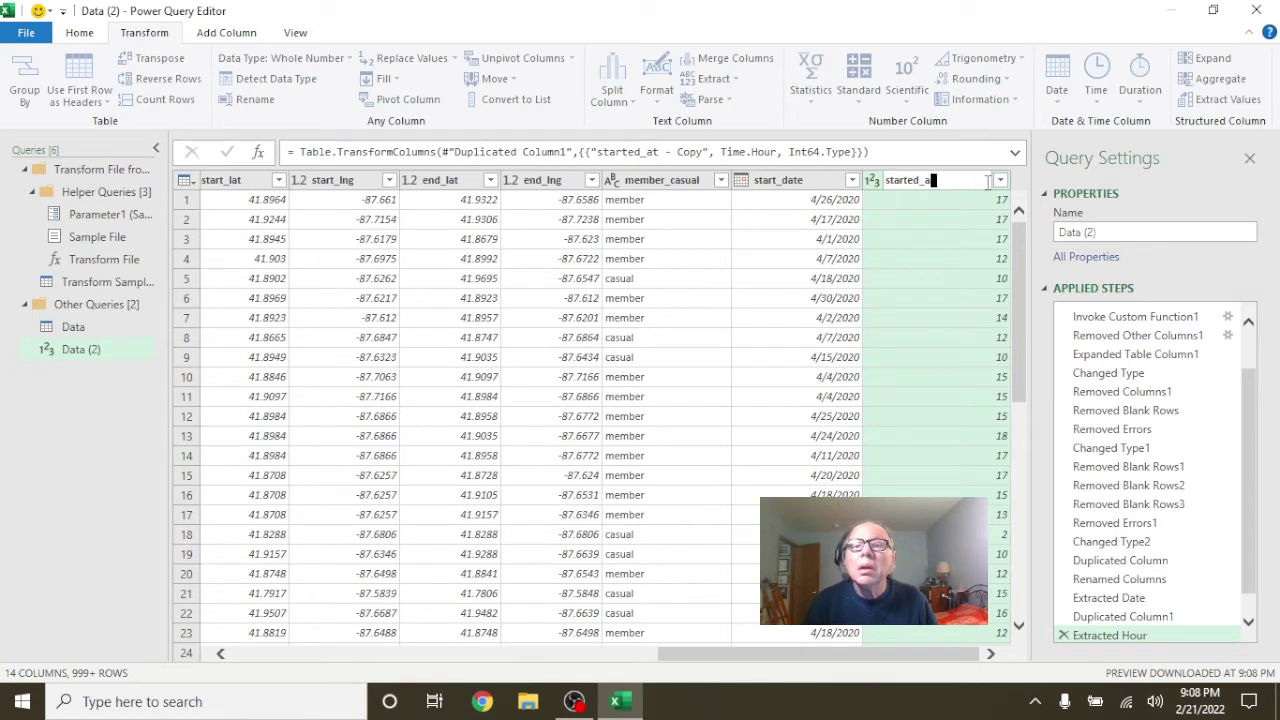
{"action": "type", "text": "hour"}
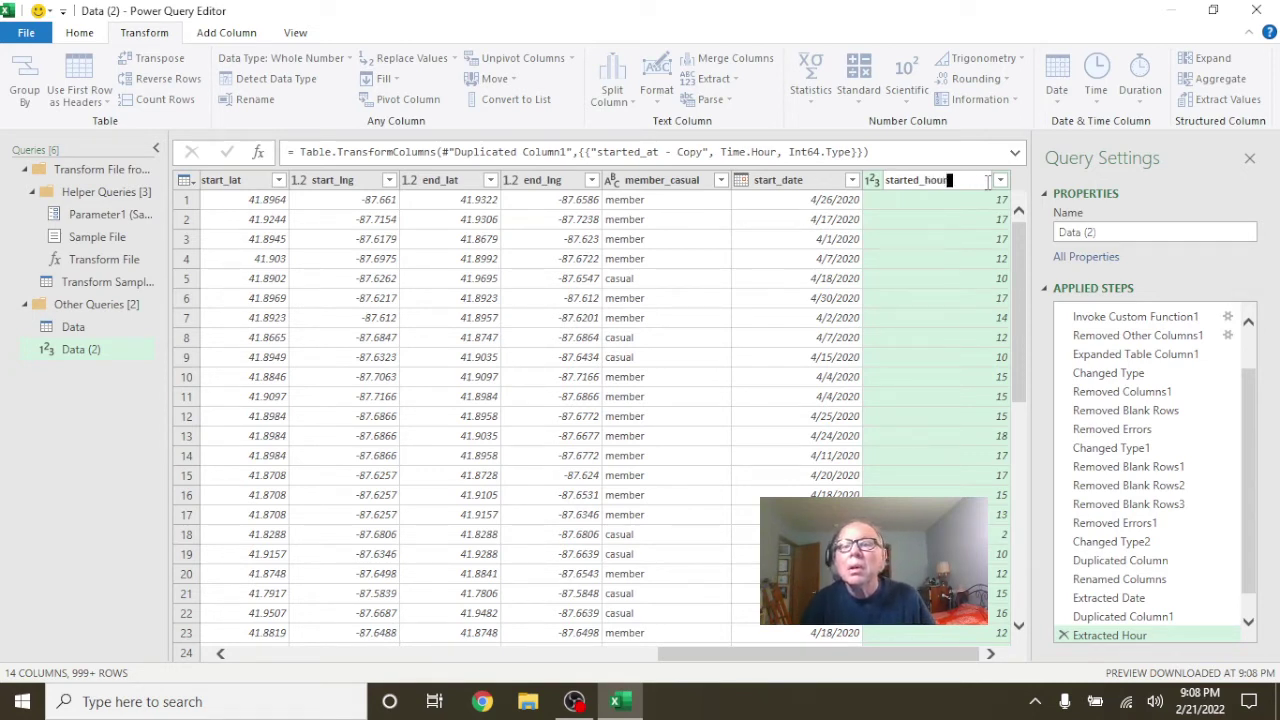
{"action": "key", "text": "Return"}
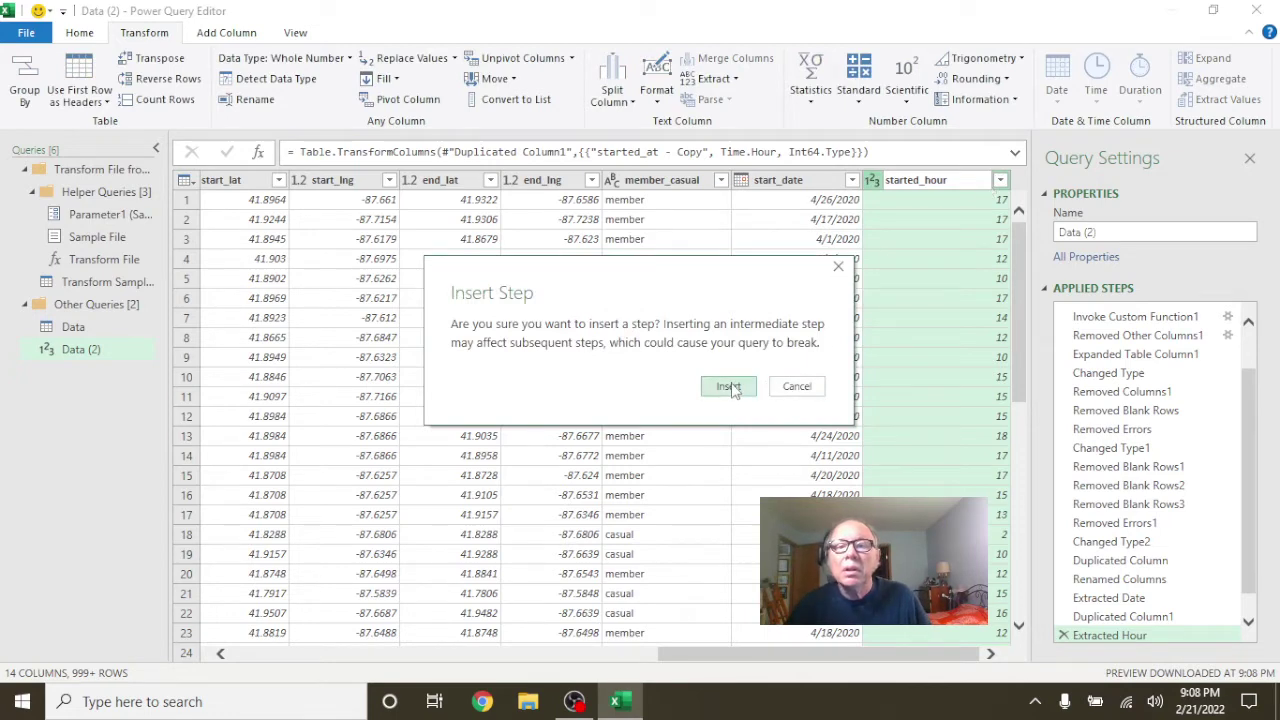
{"action": "left_click", "coordinate": [732, 386]}
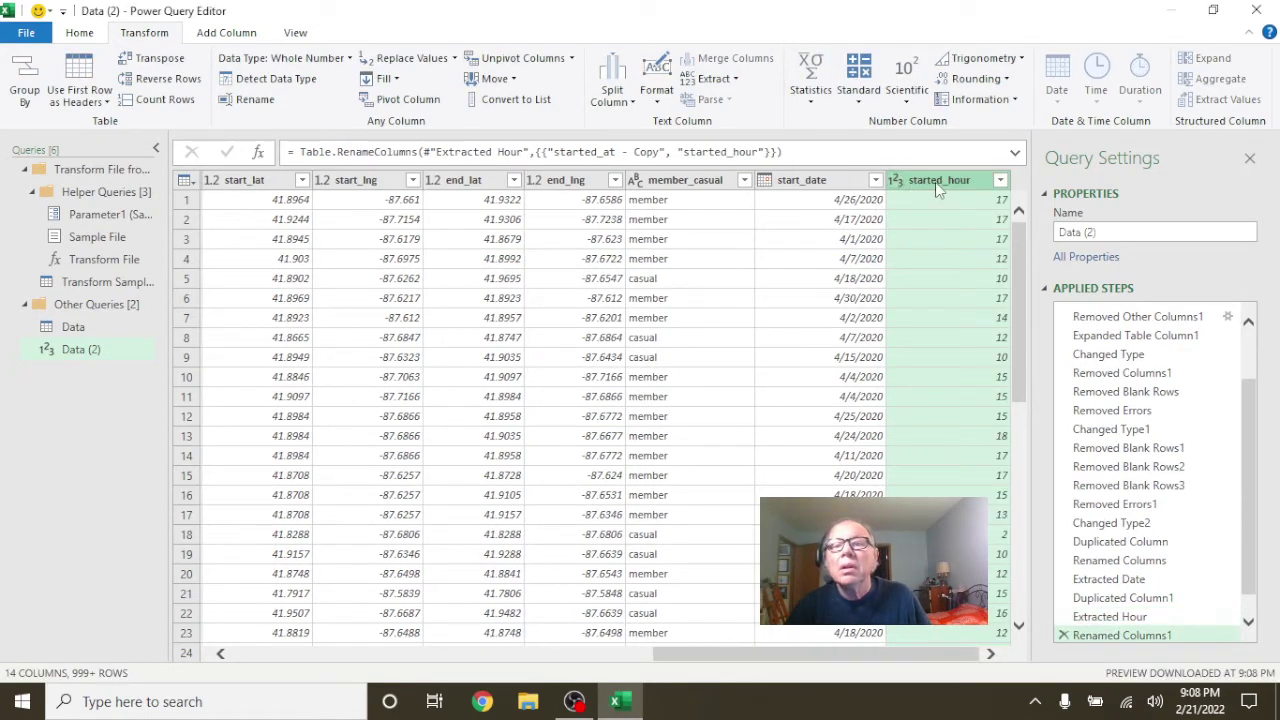
- Correct the column name from started_hour to start_hour
{"action": "double_click", "coordinate": [935, 182]}
{"action": "left_click", "coordinate": [944, 181]}
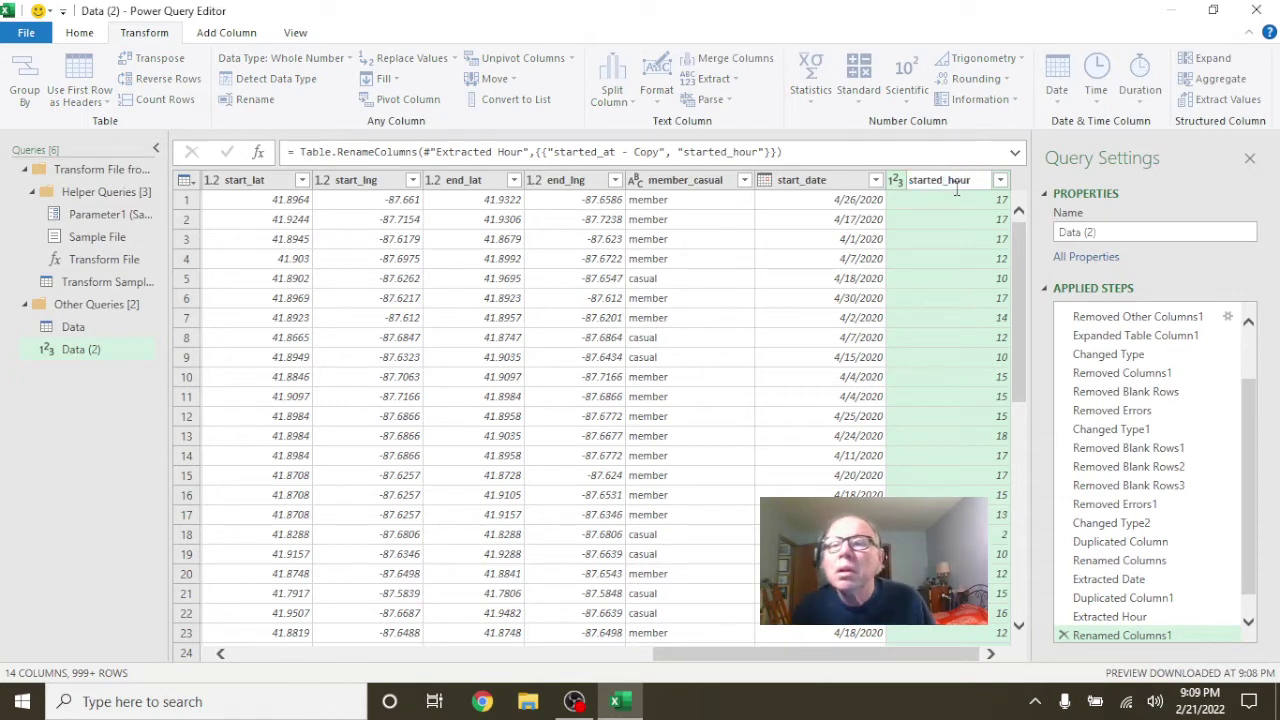
{"action": "key", "text": "BackSpace"}
{"action": "key", "text": "BackSpace"}
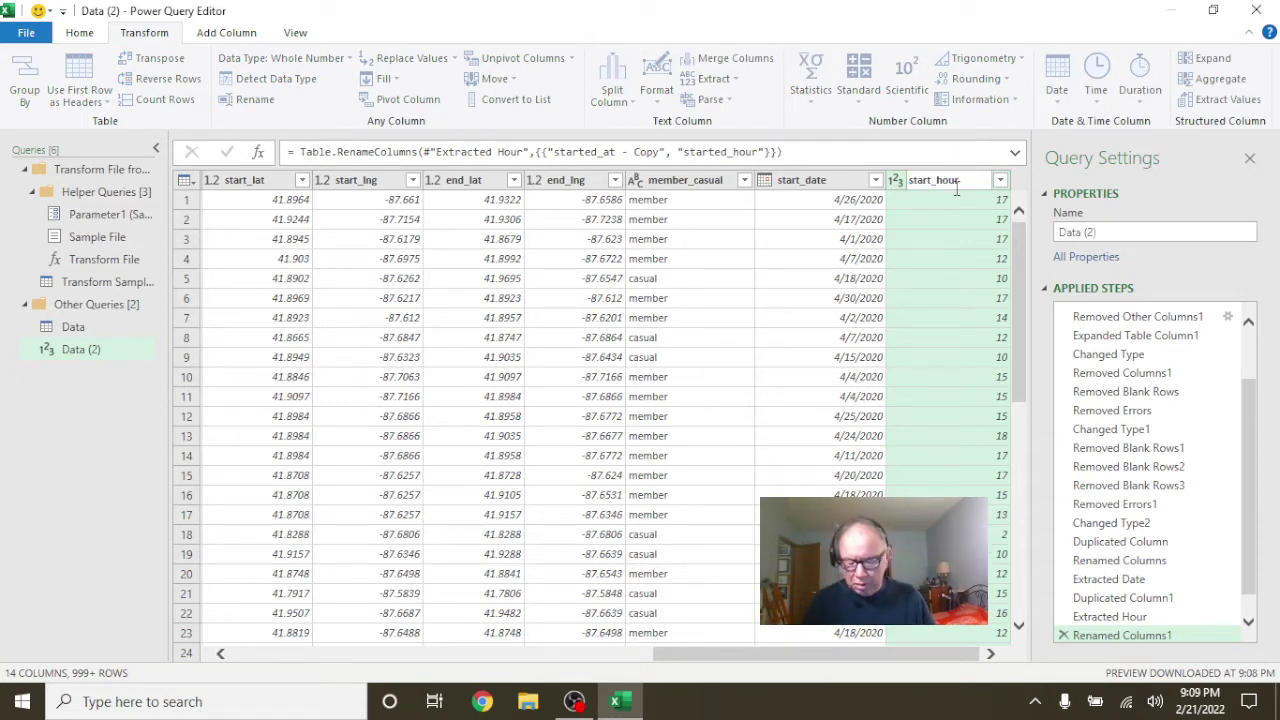
{"action": "key", "text": "Return"}
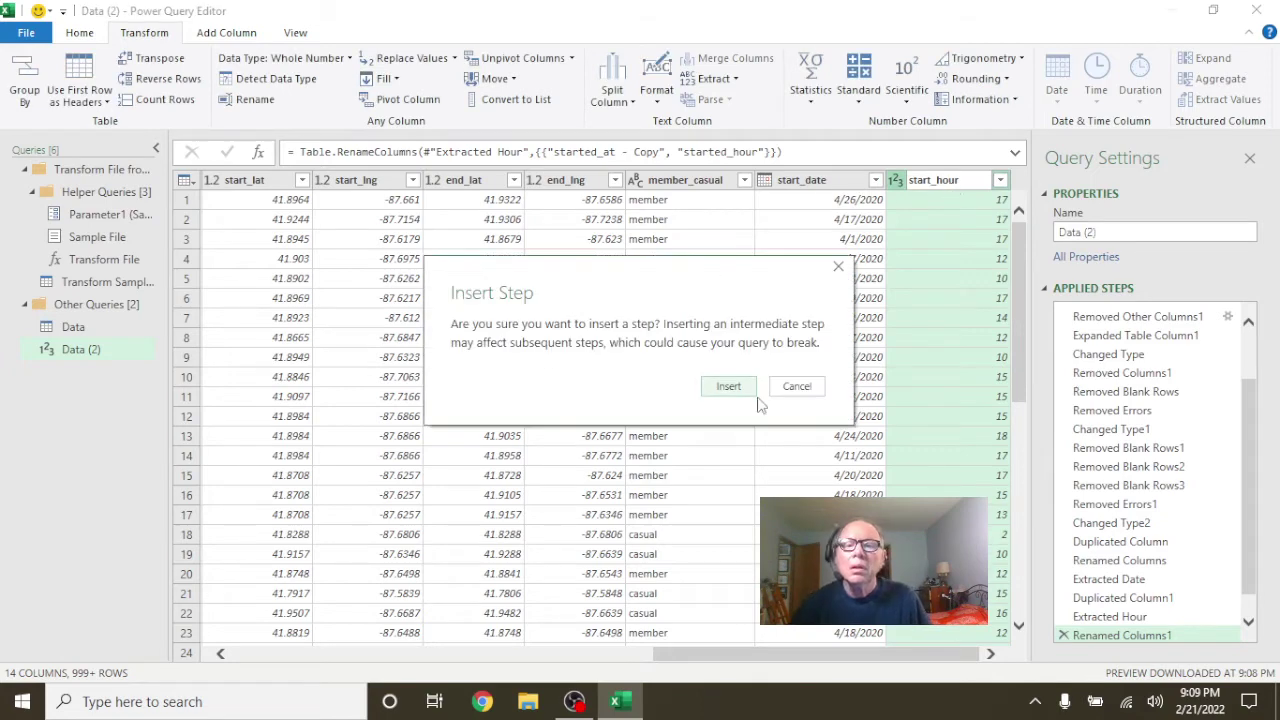
{"action": "left_click", "coordinate": [729, 388]}
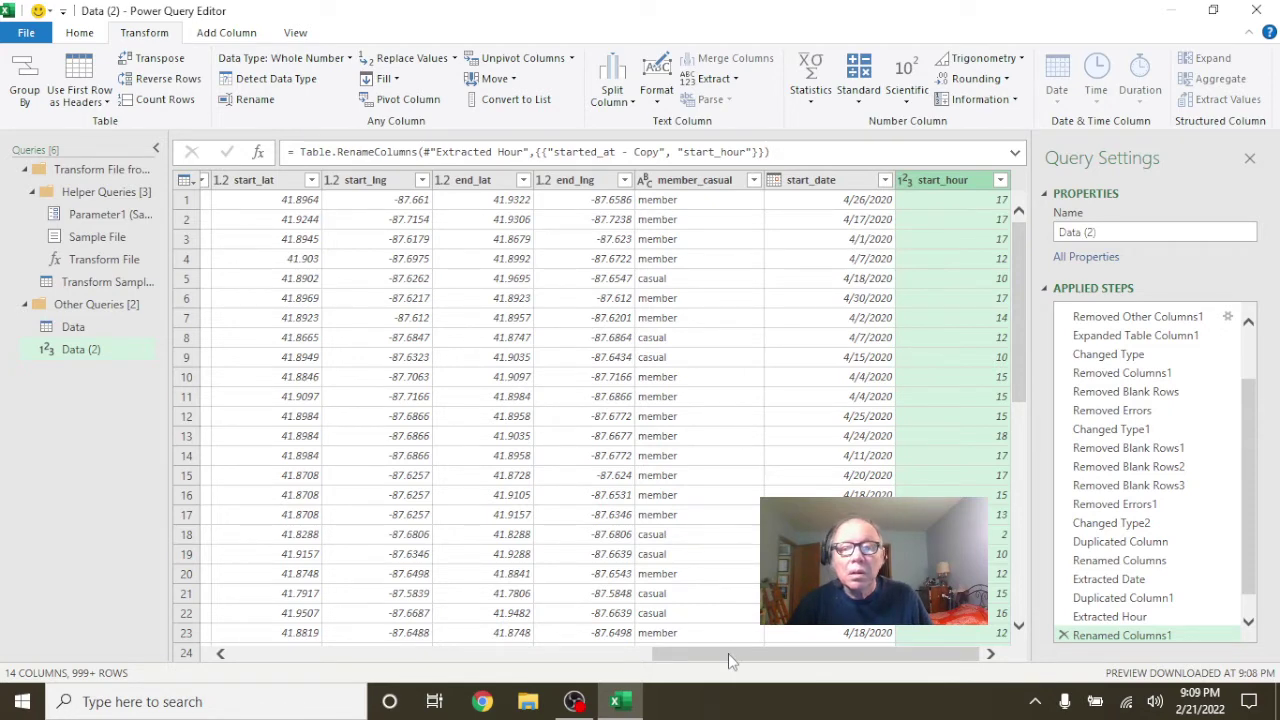
{"action": "left_click_drag", "start_coordinate": [728, 653], "coordinate": [308, 662]}
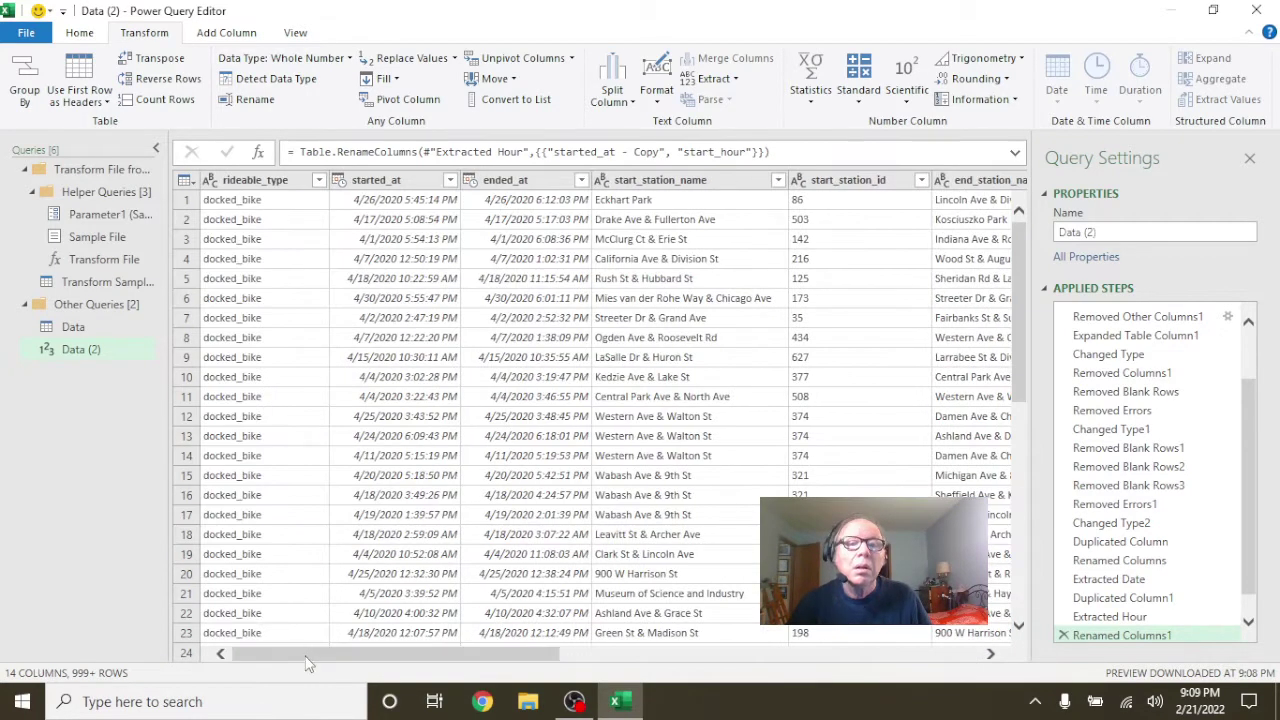
- Duplicate the ended_at column and rename the copy to end_date
{"action": "left_click", "coordinate": [518, 188]}
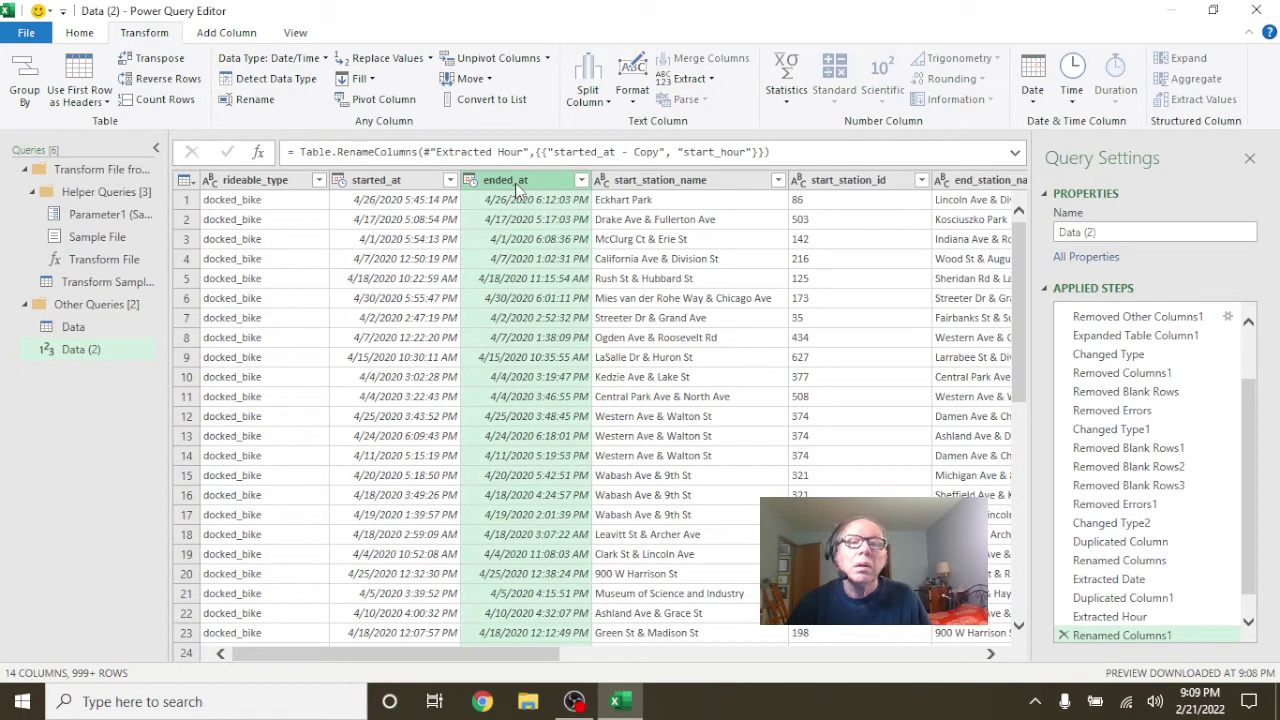
{"action": "right_click", "coordinate": [518, 188]}
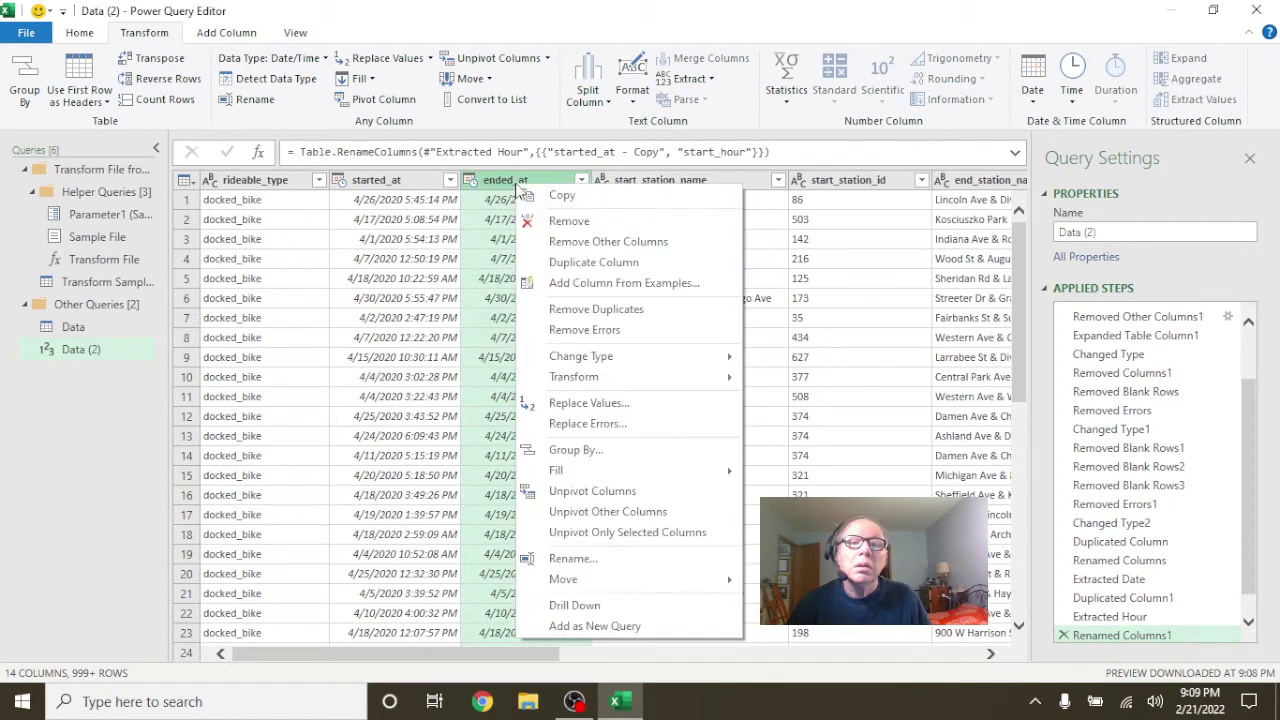
{"action": "left_click", "coordinate": [580, 265]}
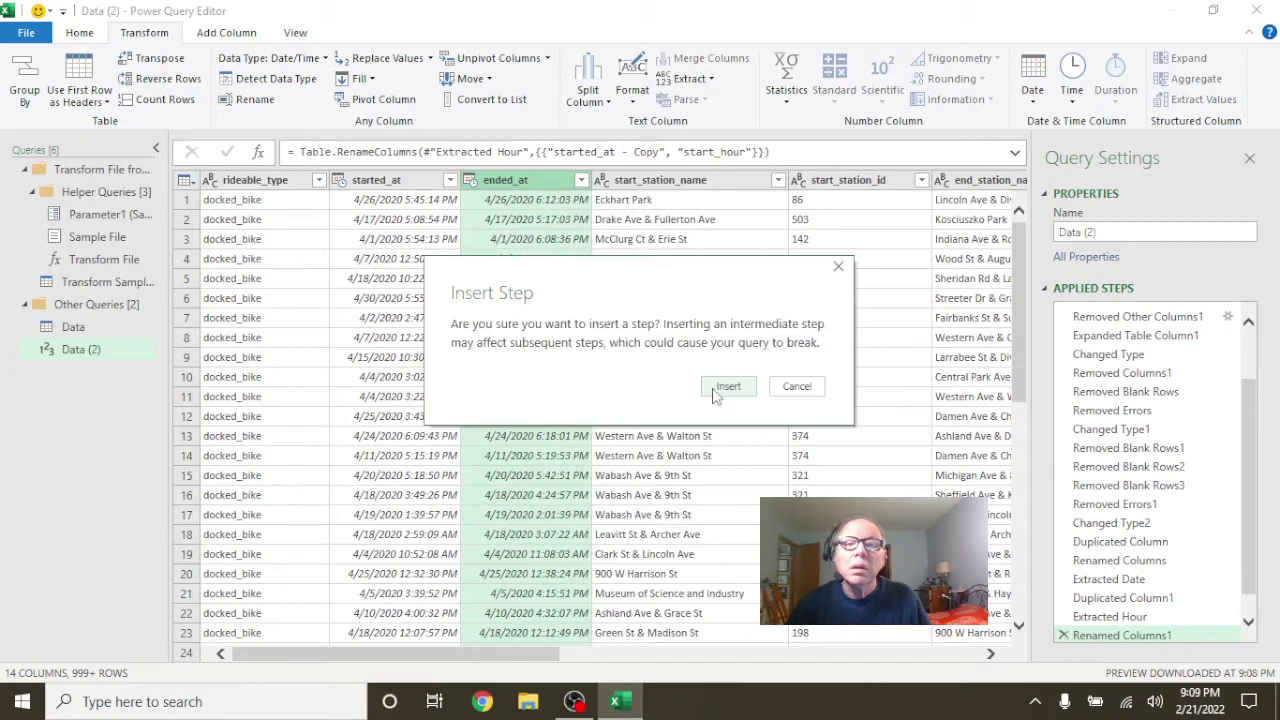
{"action": "left_click", "coordinate": [718, 390]}
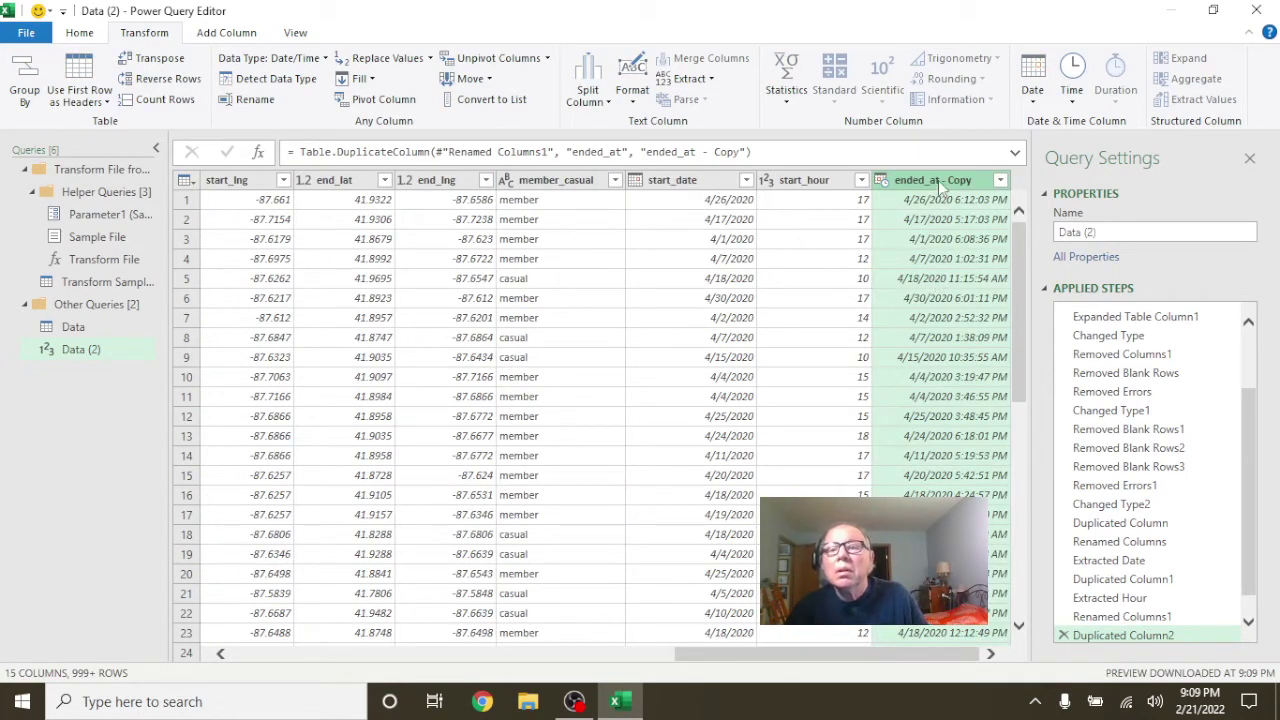
{"action": "double_click", "coordinate": [940, 182]}
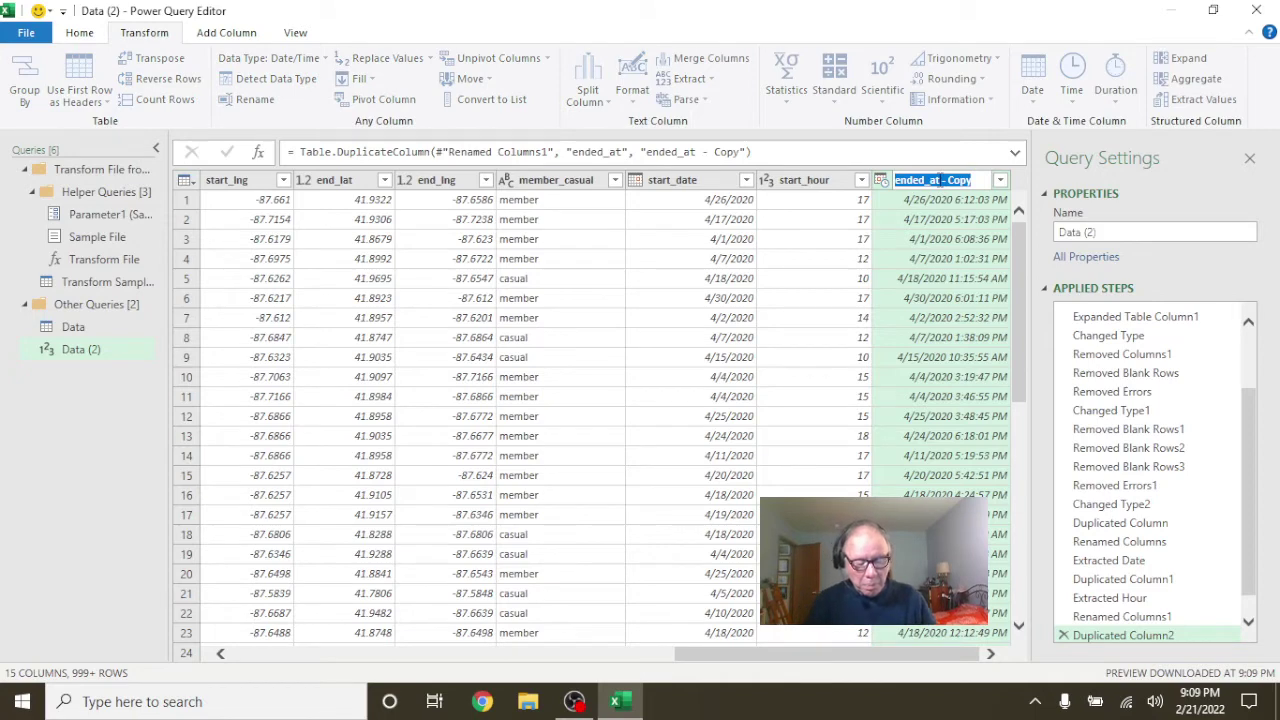
{"action": "type", "text": "end_date"}
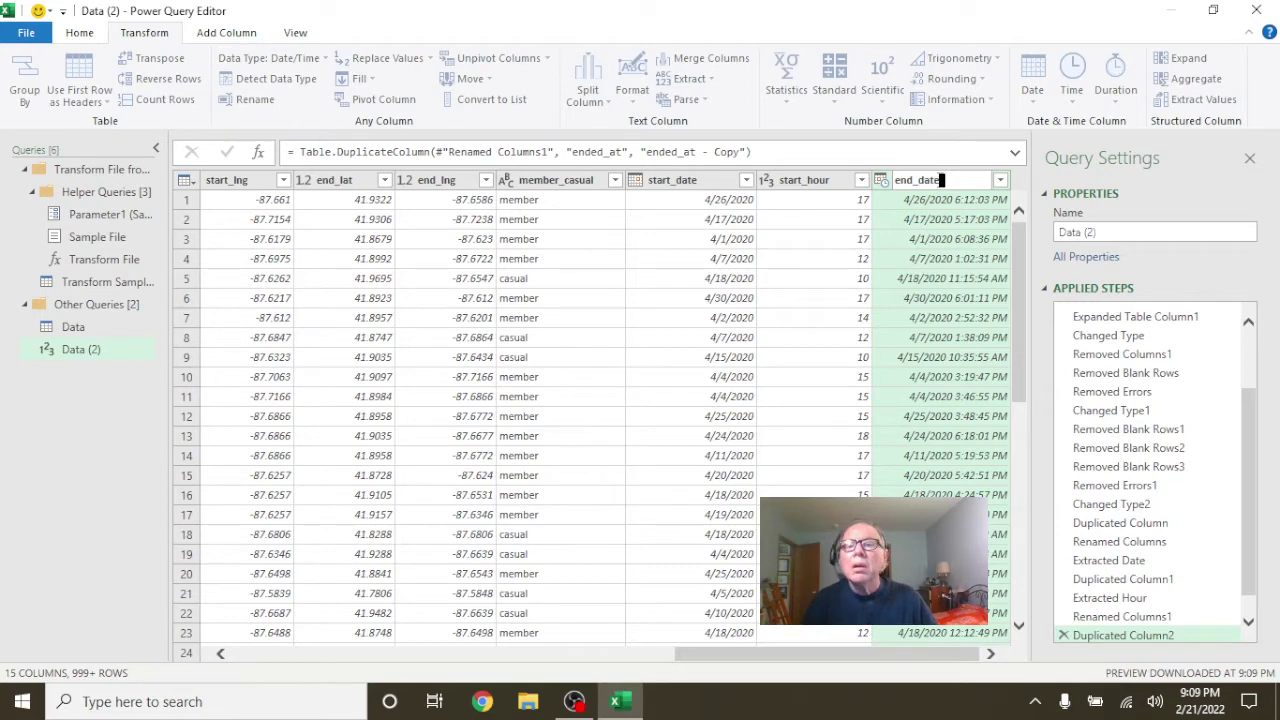
{"action": "key", "text": "Return"}
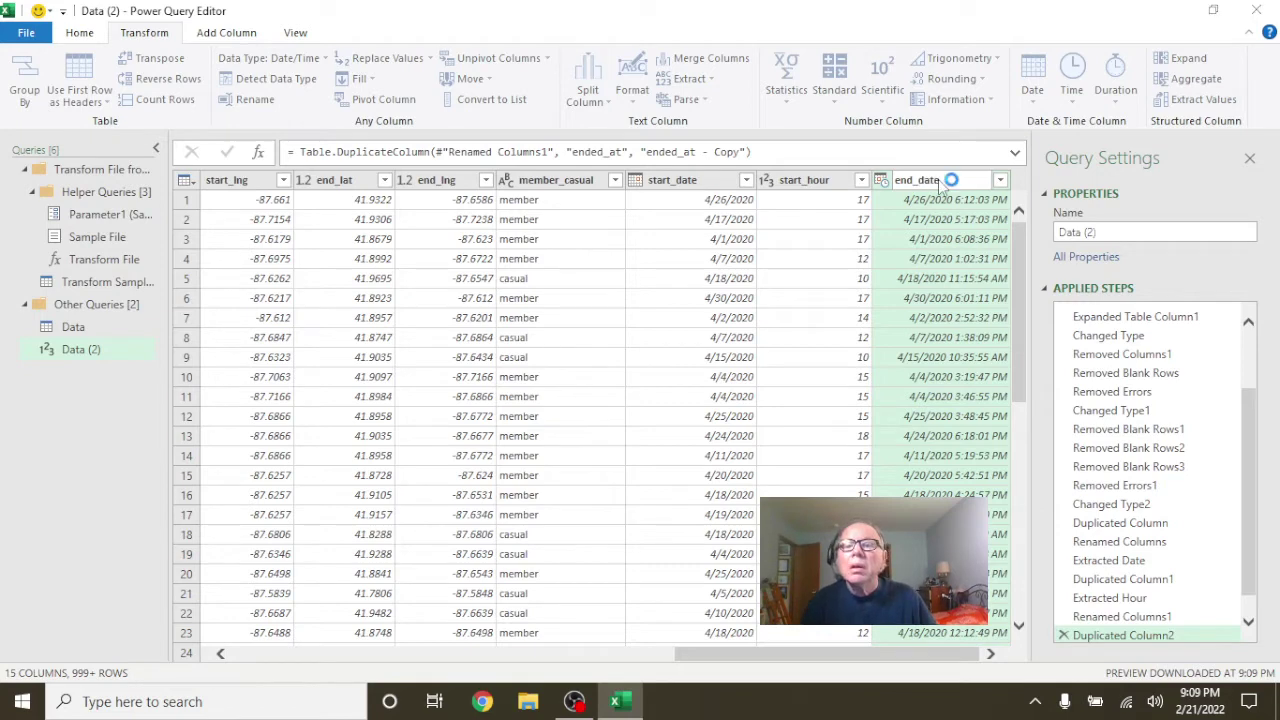
{"action": "left_click", "coordinate": [742, 383]}
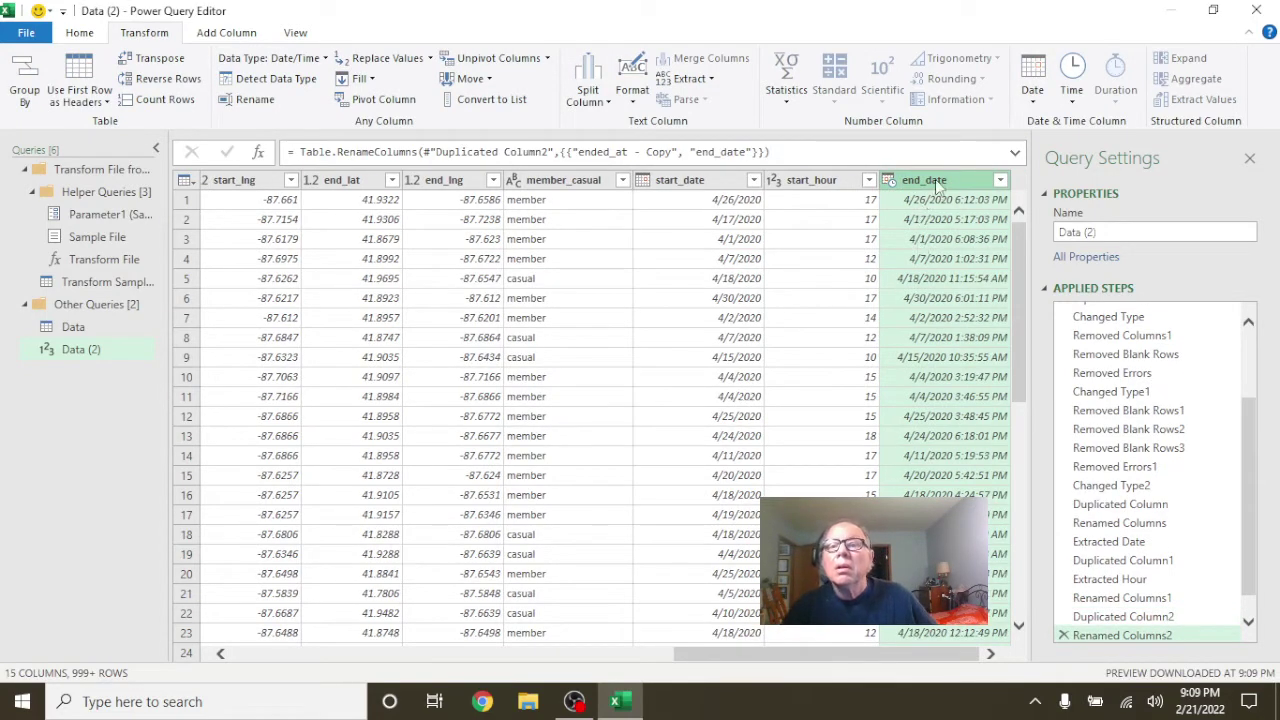
- Keep only the date part of end_date as an Extracted Date1 step
{"action": "left_click", "coordinate": [1040, 105]}
{"action": "left_click", "coordinate": [930, 140]}
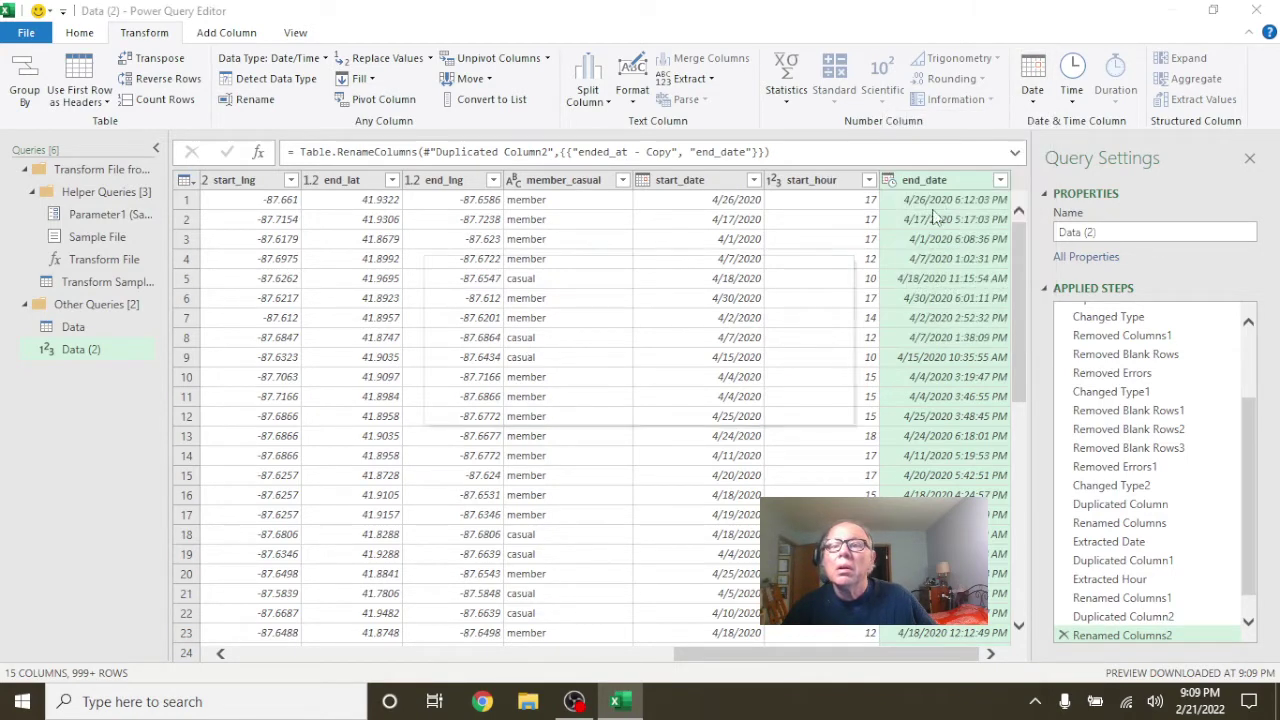
{"action": "left_click", "coordinate": [735, 388]}
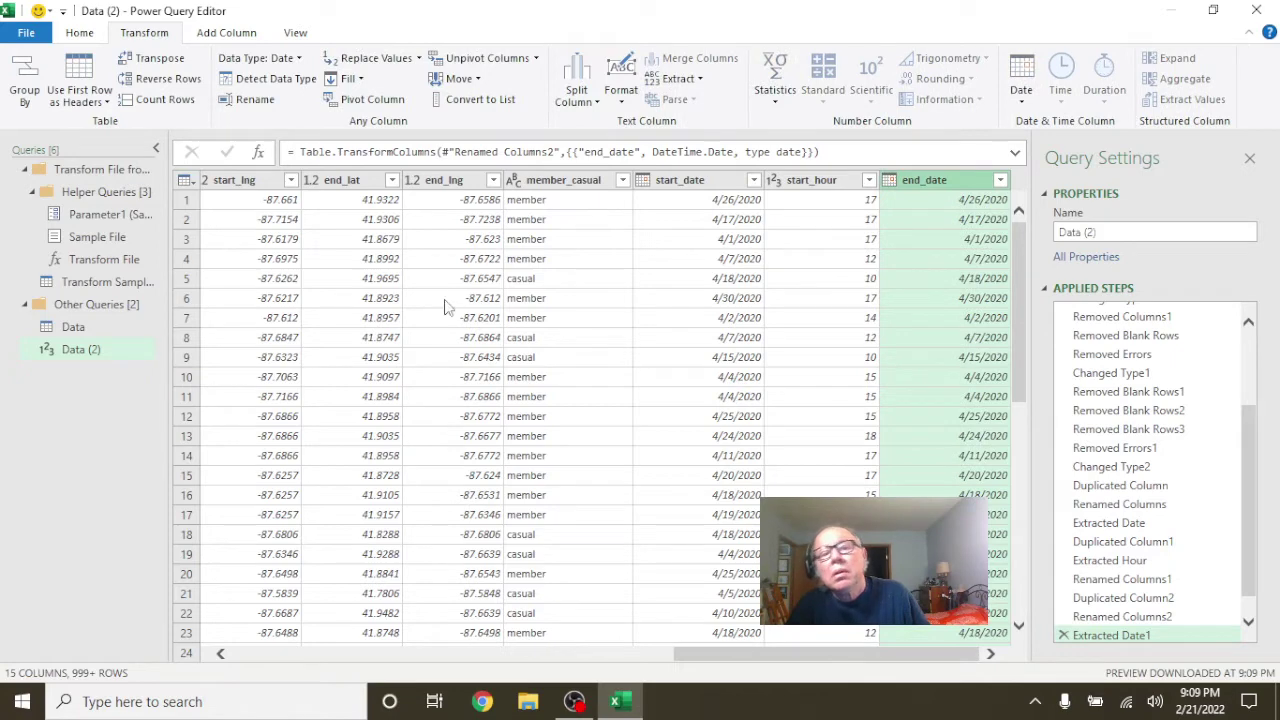
{"action": "left_click_drag", "start_coordinate": [689, 655], "coordinate": [246, 656]}
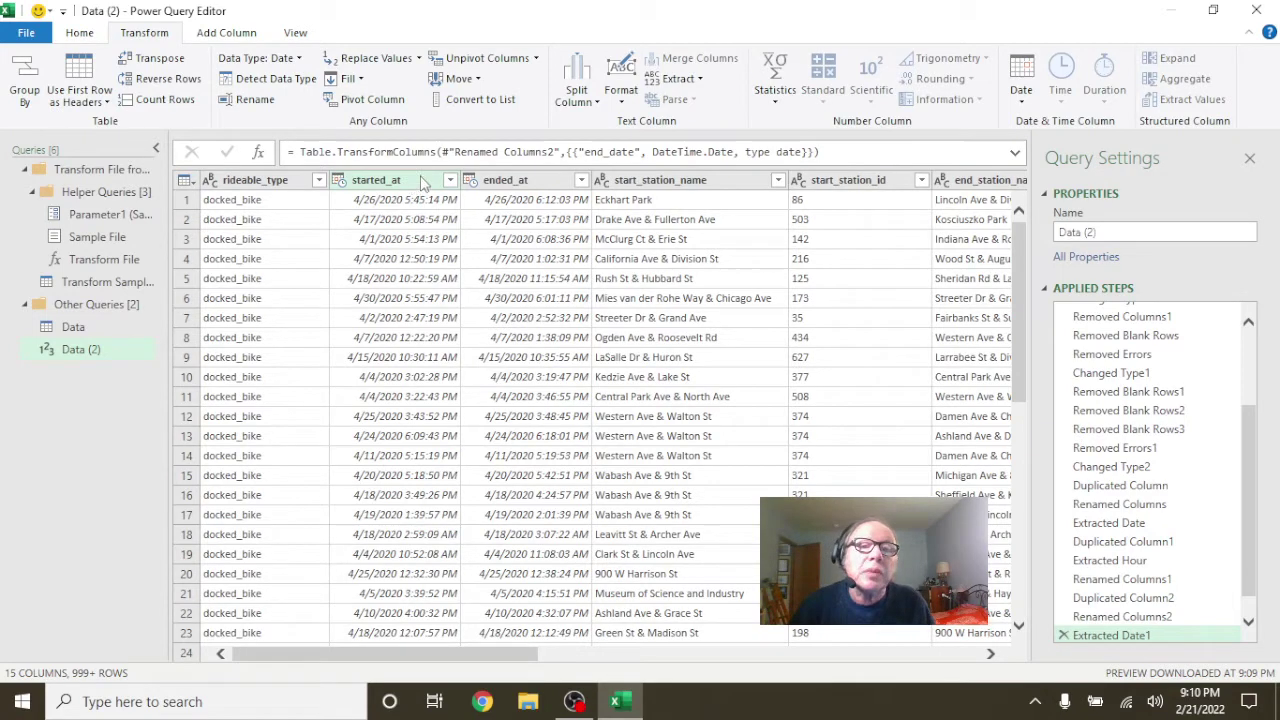
- Duplicate the ended_at column and rename the copy to end_hour
{"action": "left_click", "coordinate": [521, 181]}
{"action": "right_click", "coordinate": [521, 181]}
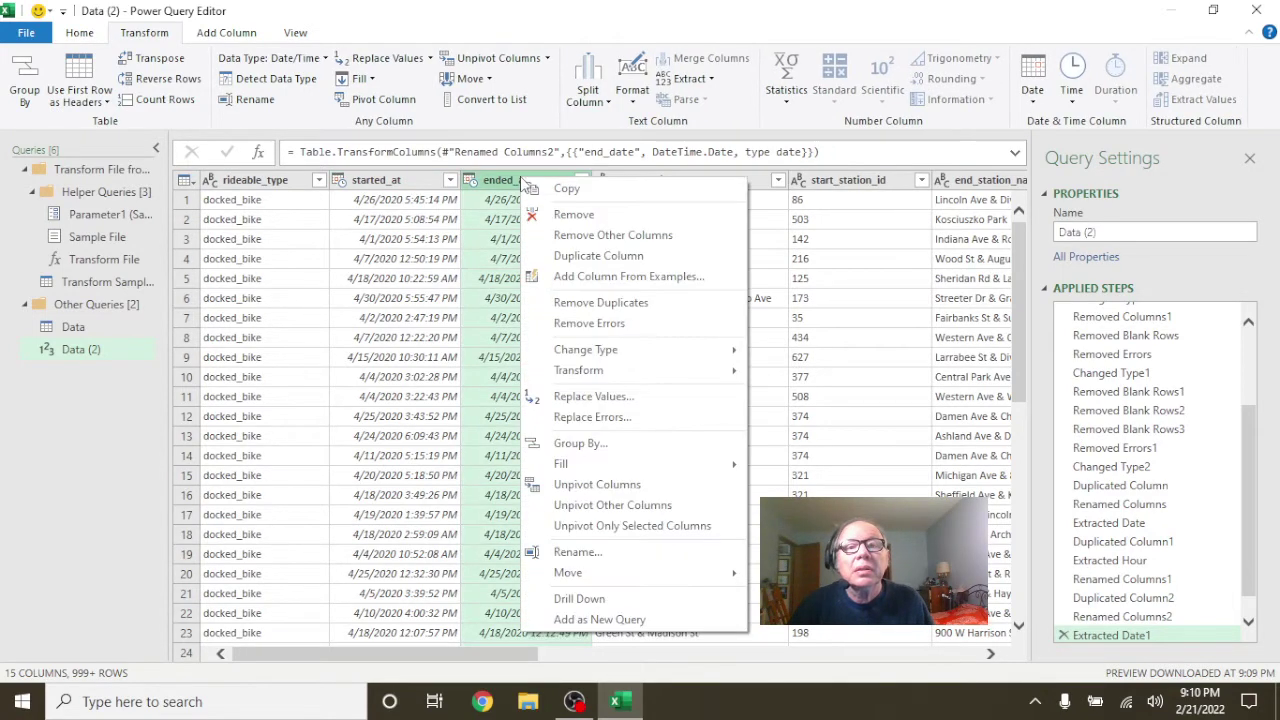
{"action": "left_click", "coordinate": [651, 258]}
{"action": "left_click", "coordinate": [728, 388]}
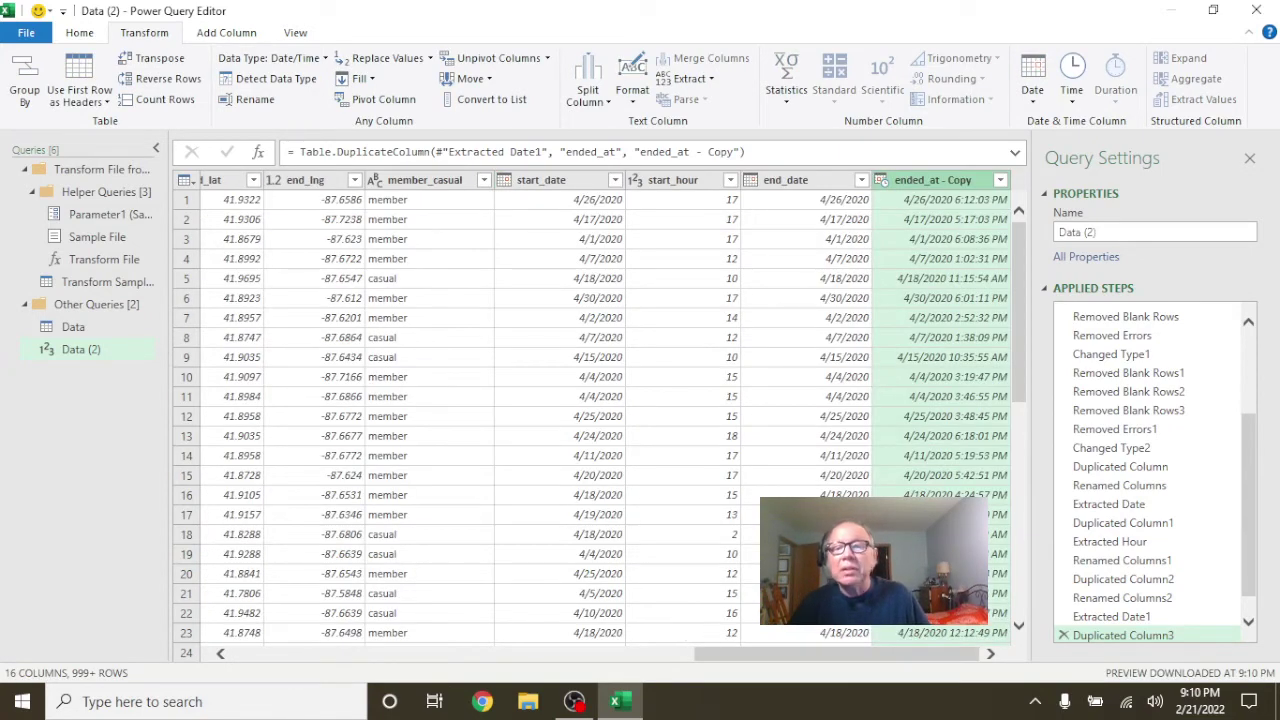
{"action": "double_click", "coordinate": [944, 180]}
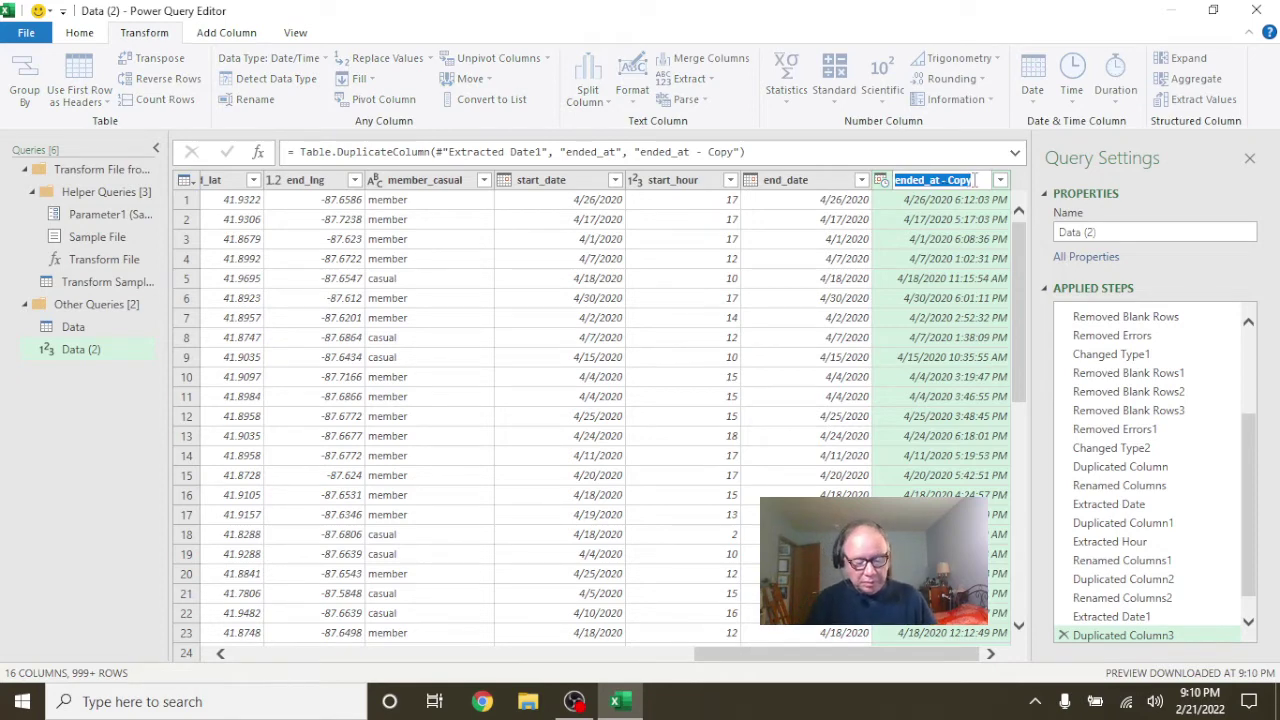
{"action": "type", "text": "end_hour"}
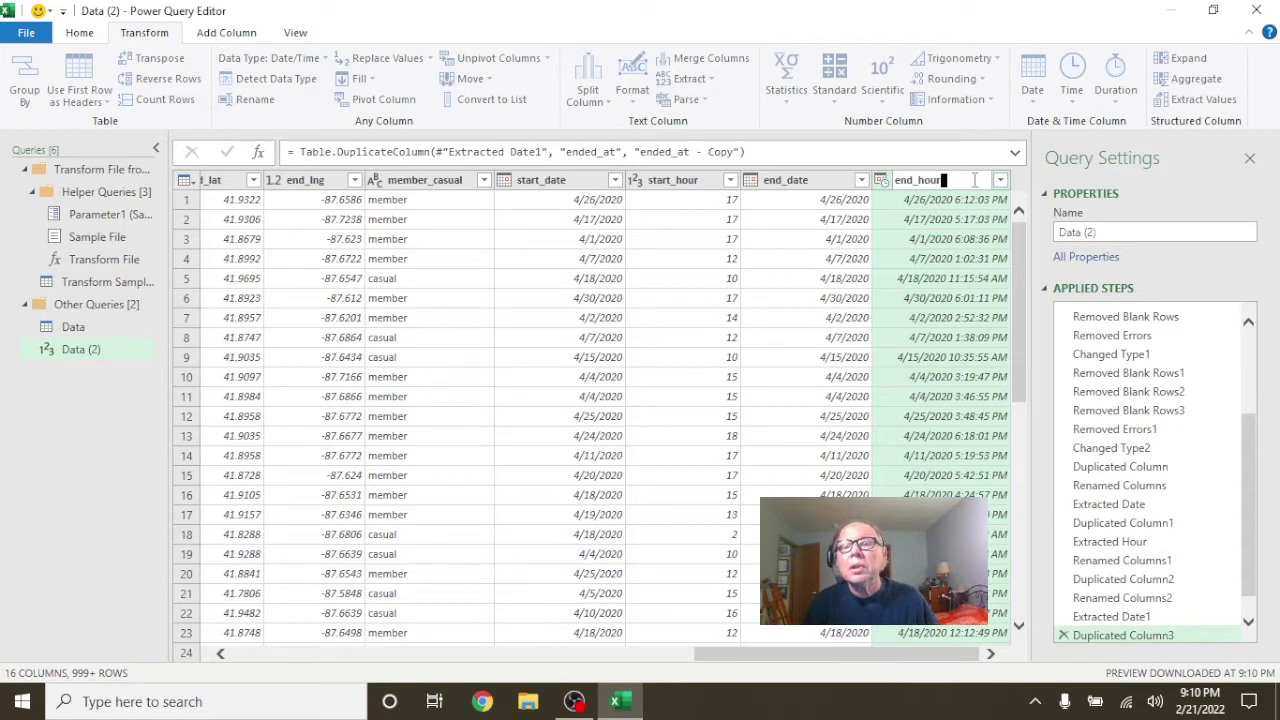
{"action": "key", "text": "Return"}
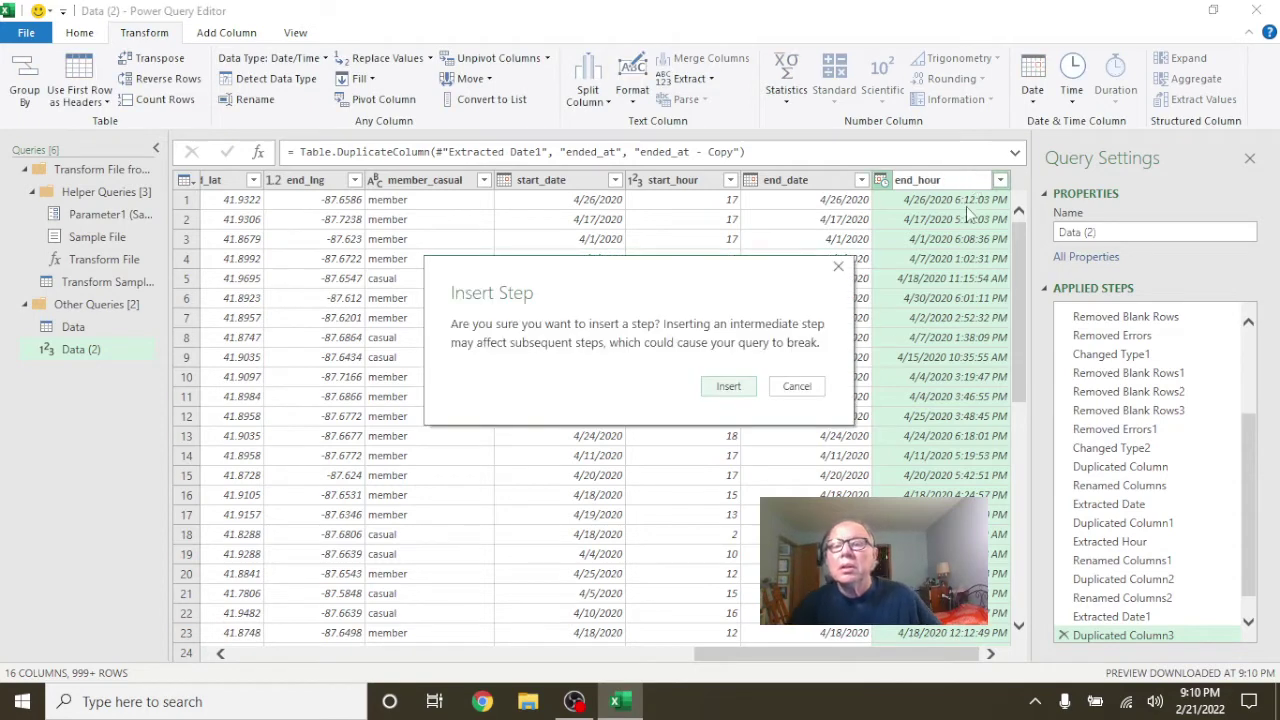
{"action": "left_click", "coordinate": [733, 389]}
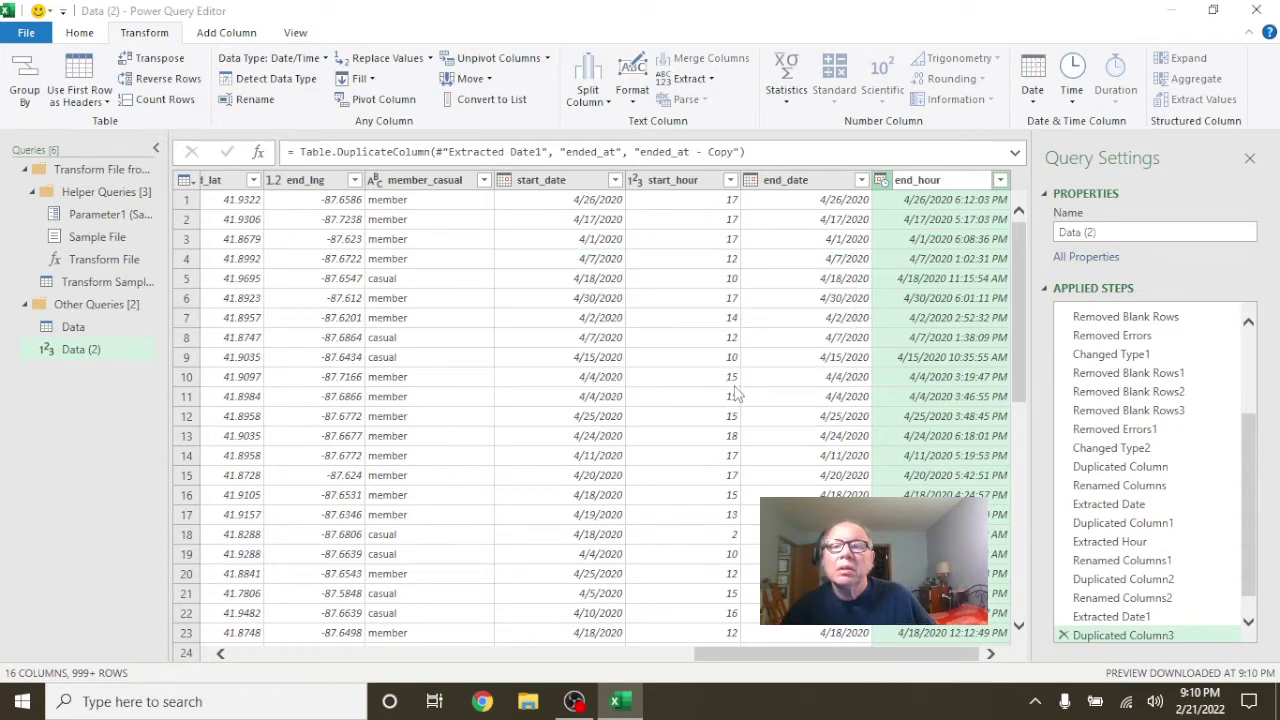
- Extract the hour into end_hour as an Extracted Hour1 step
{"action": "left_click", "coordinate": [1074, 96]}
{"action": "mouse_move", "coordinate": [970, 185]}
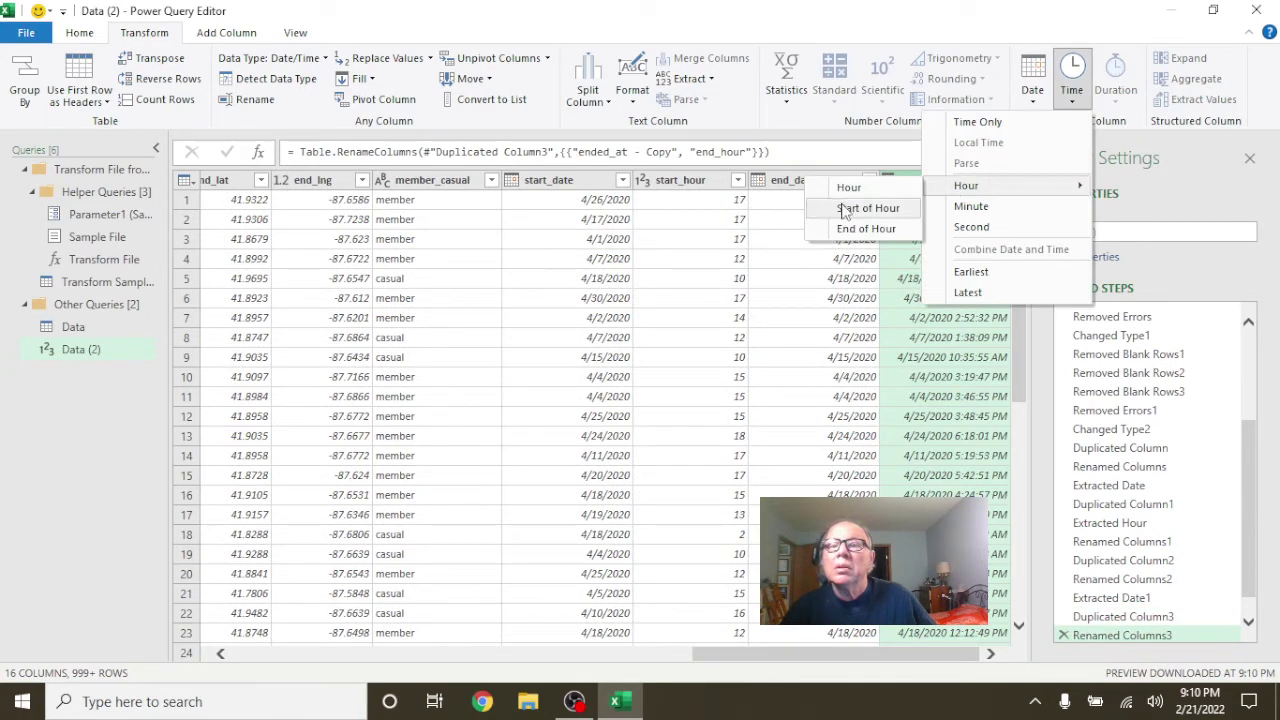
{"action": "left_click", "coordinate": [855, 192]}
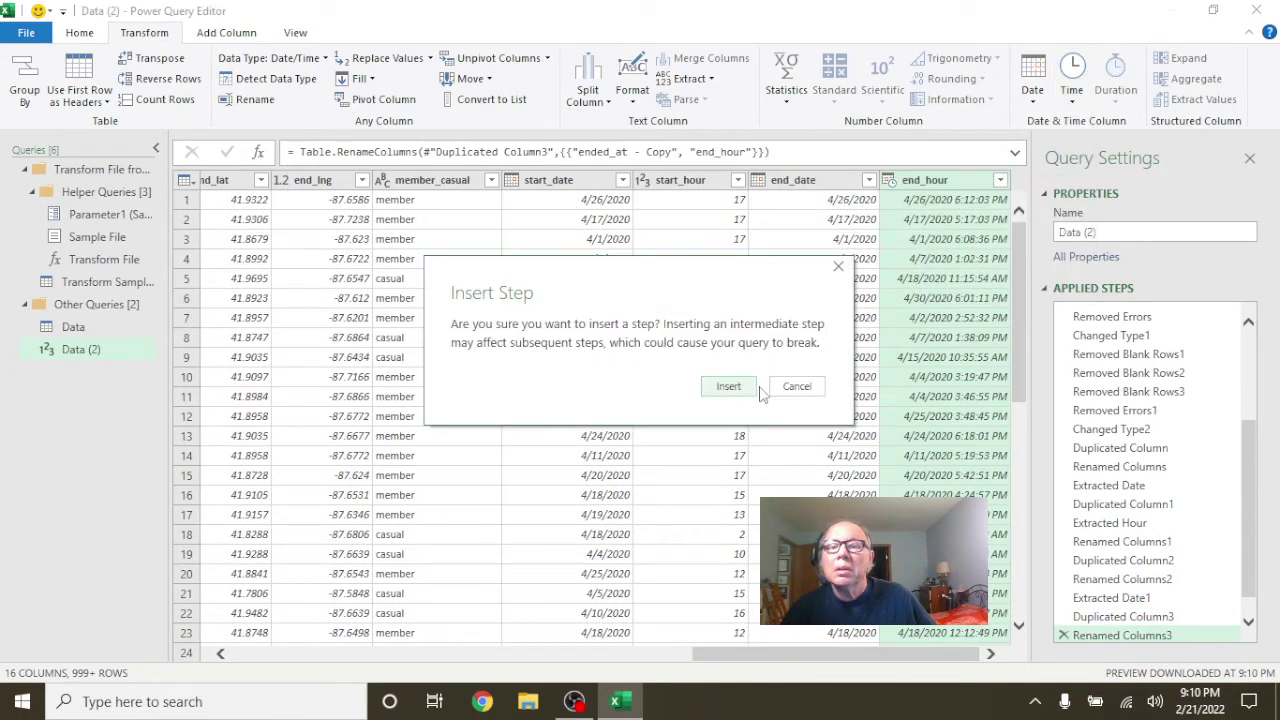
{"action": "left_click", "coordinate": [730, 388]}
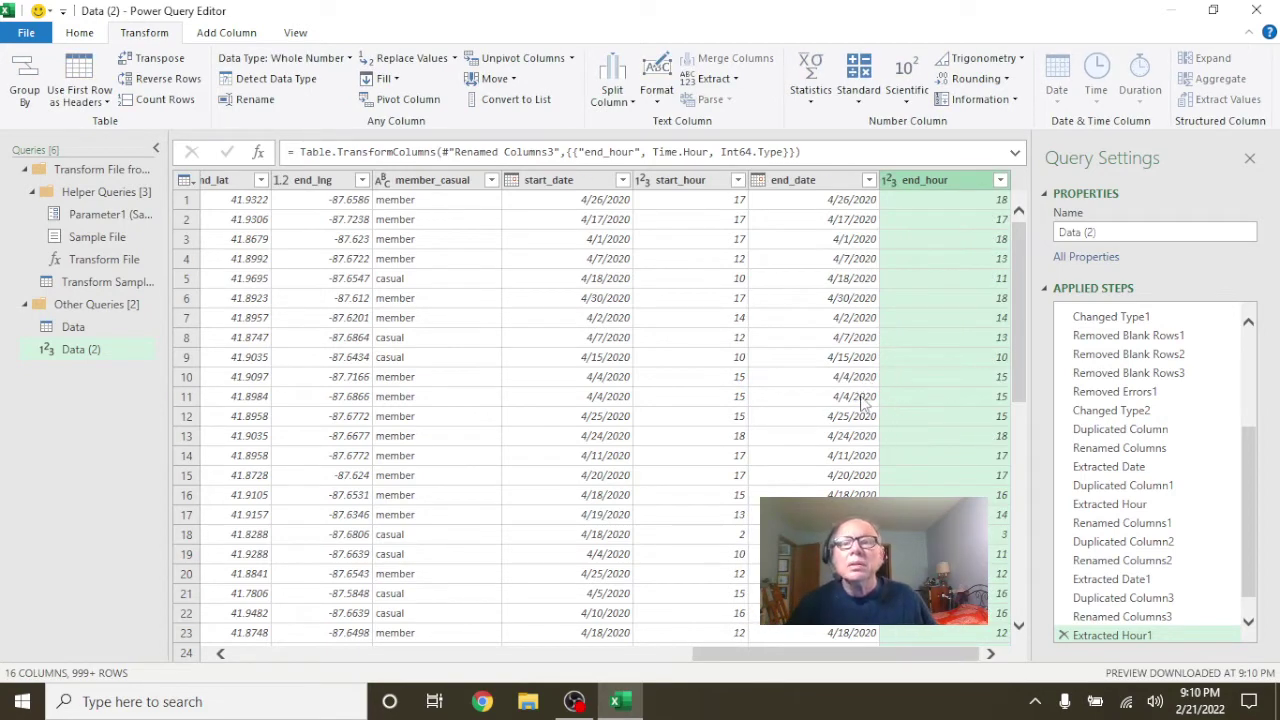
- Move end_date right after start_date, ahead of start_hour, as a new Reordered Columns step
{"action": "left_click_drag", "start_coordinate": [796, 182], "coordinate": [716, 200]}
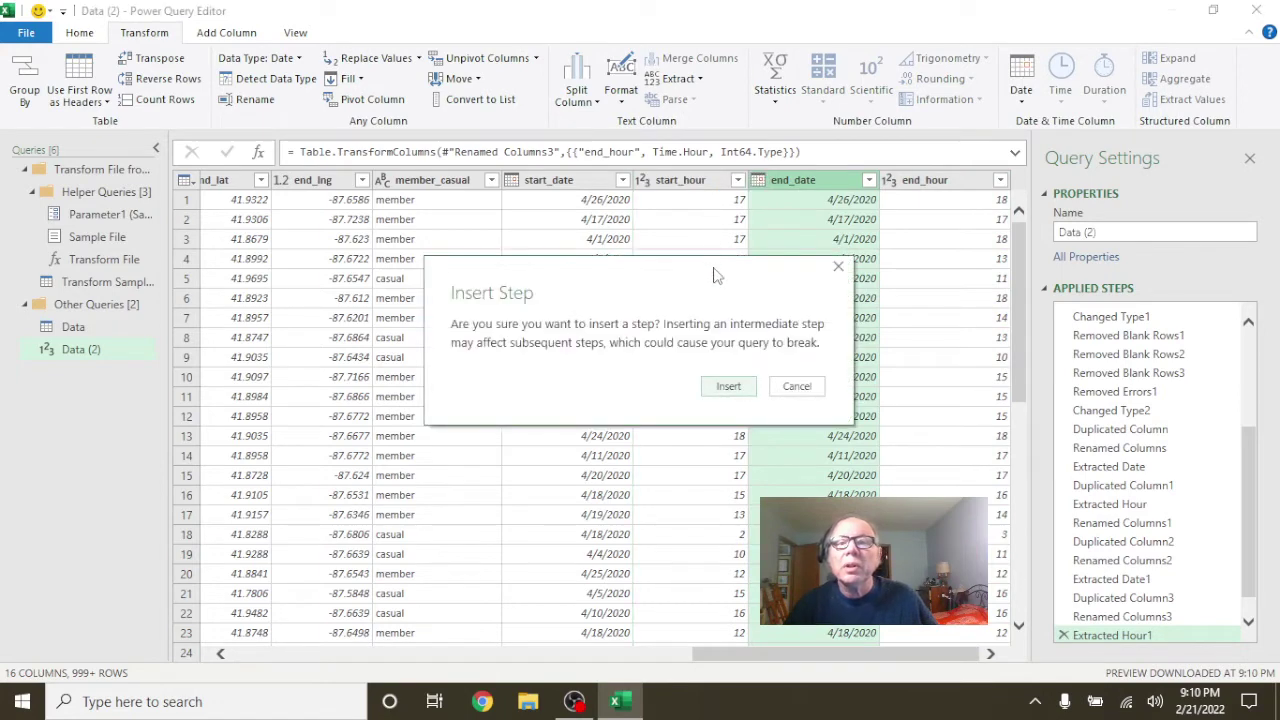
{"action": "left_click", "coordinate": [729, 390]}
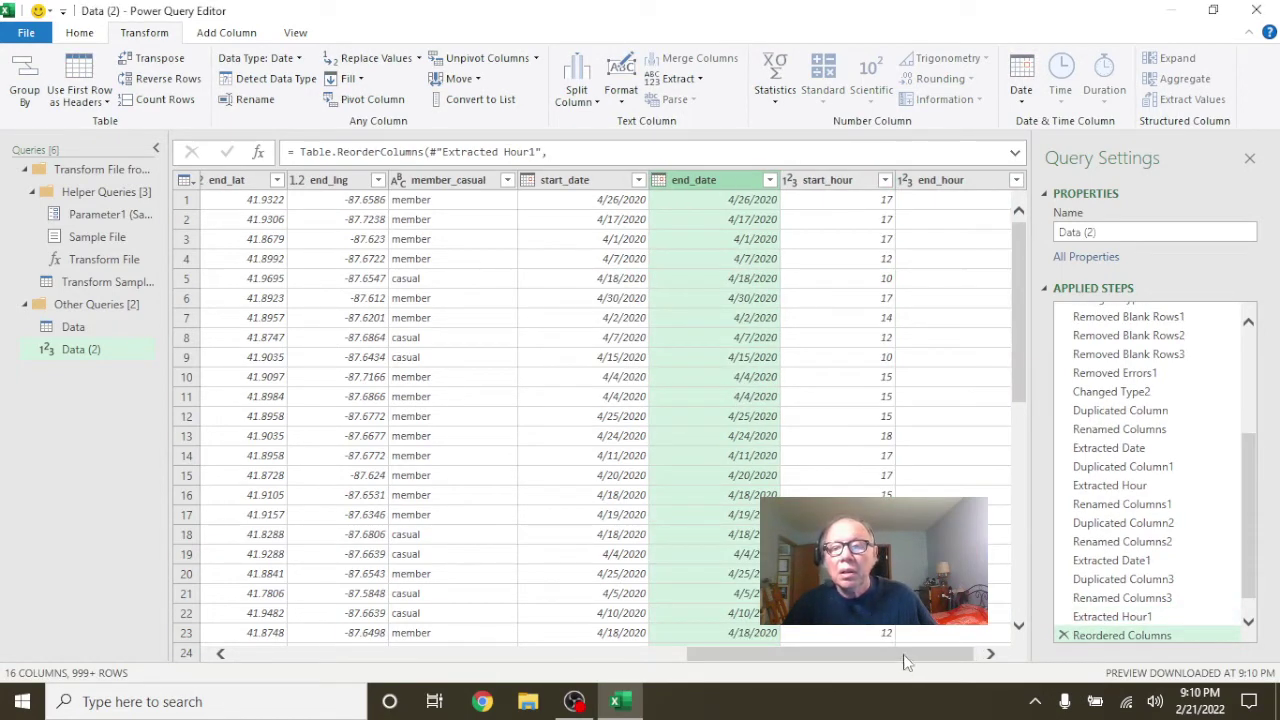
{"action": "left_click_drag", "start_coordinate": [908, 658], "coordinate": [953, 660]}
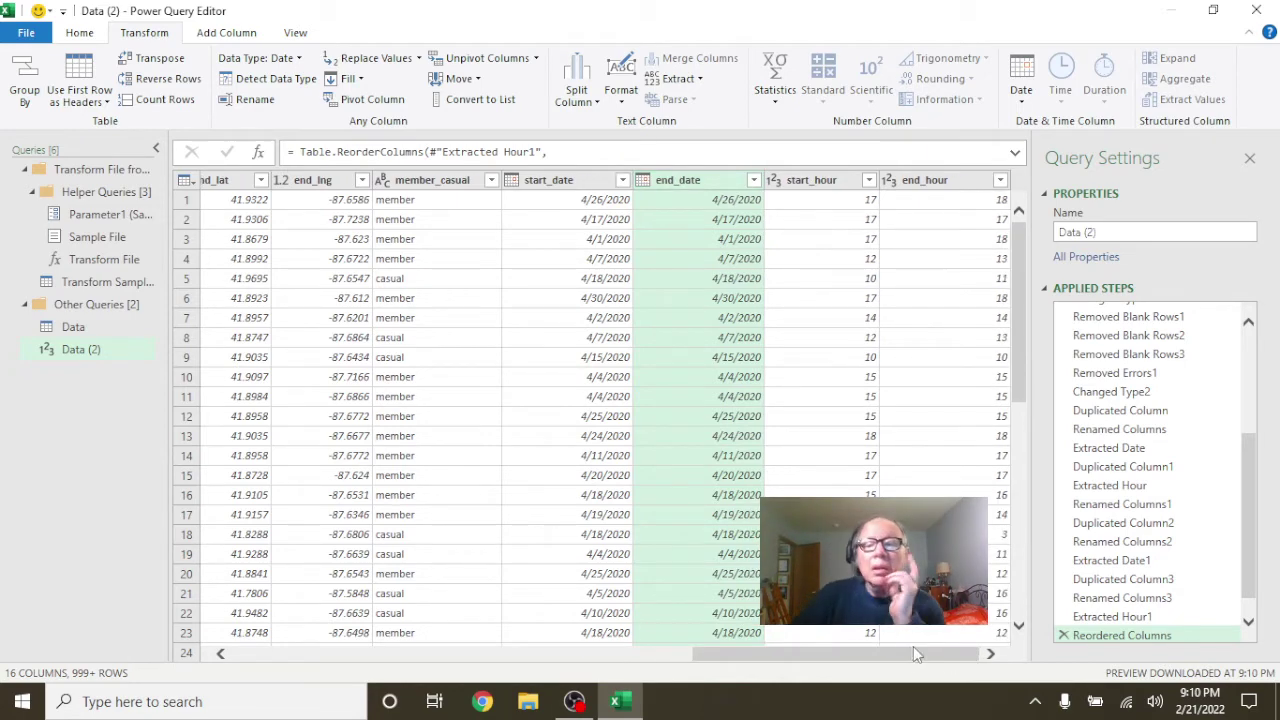
{"action": "left_click_drag", "start_coordinate": [893, 651], "coordinate": [415, 651]}
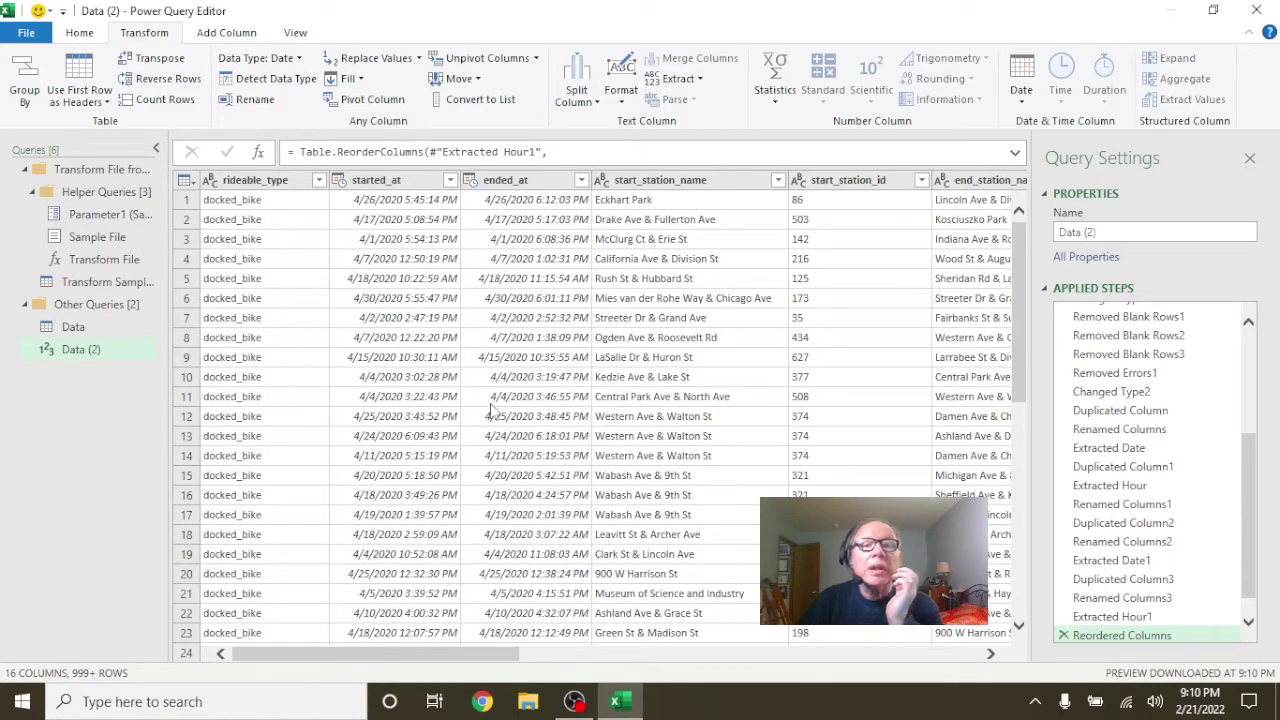
- Select ended_at and started_at and browse the Time and Date extraction options without applying any
{"action": "left_click", "coordinate": [530, 181]}
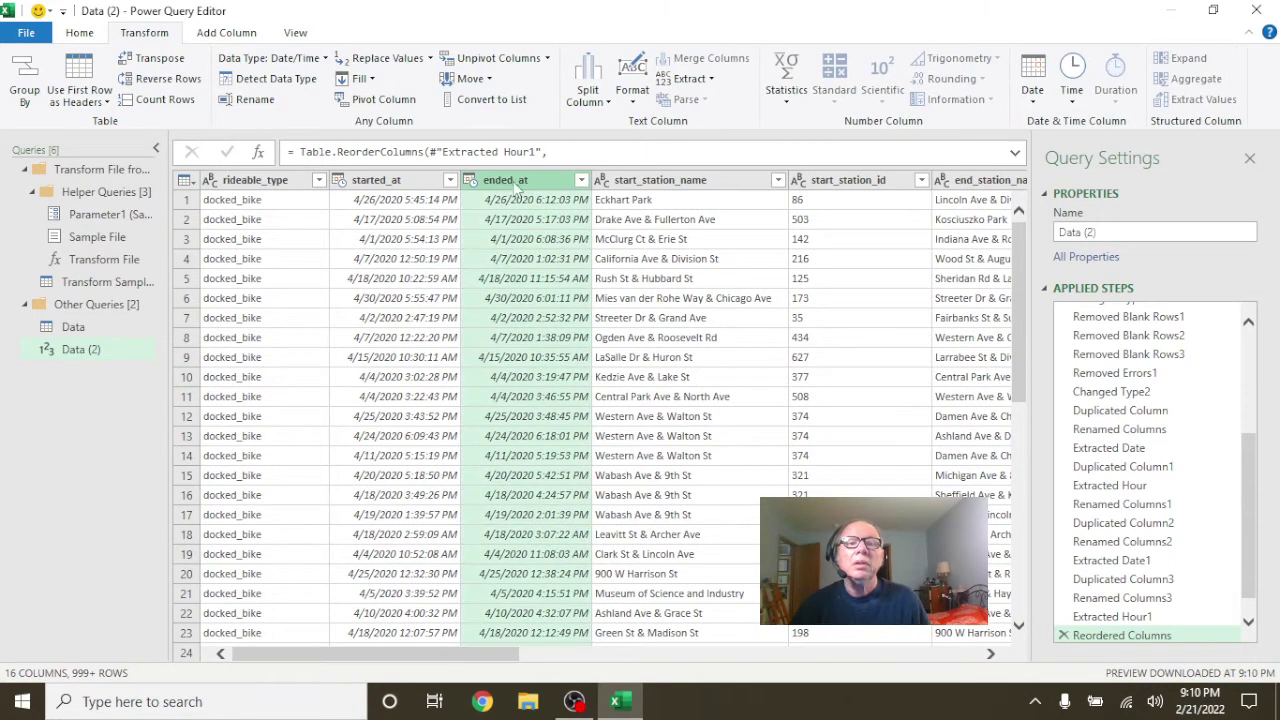
{"action": "left_click", "coordinate": [413, 186], "text": "ctrl"}
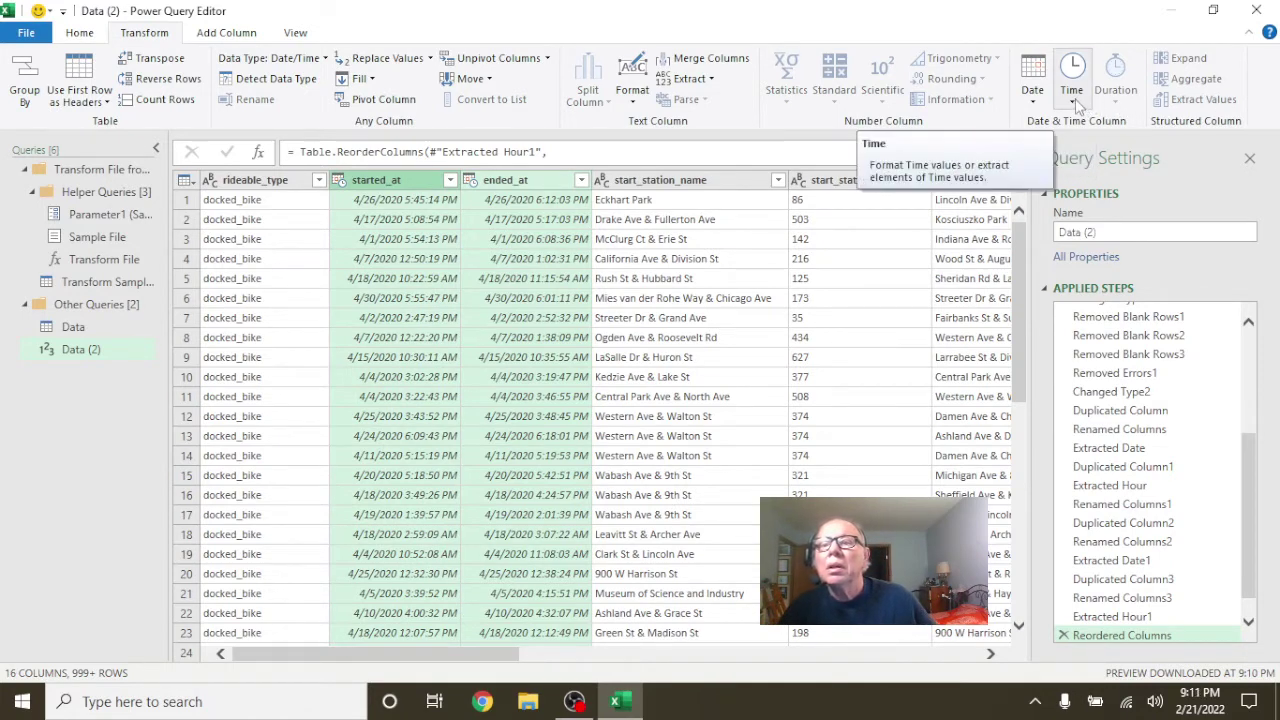
{"action": "left_click", "coordinate": [1074, 102]}
{"action": "mouse_move", "coordinate": [1060, 190]}
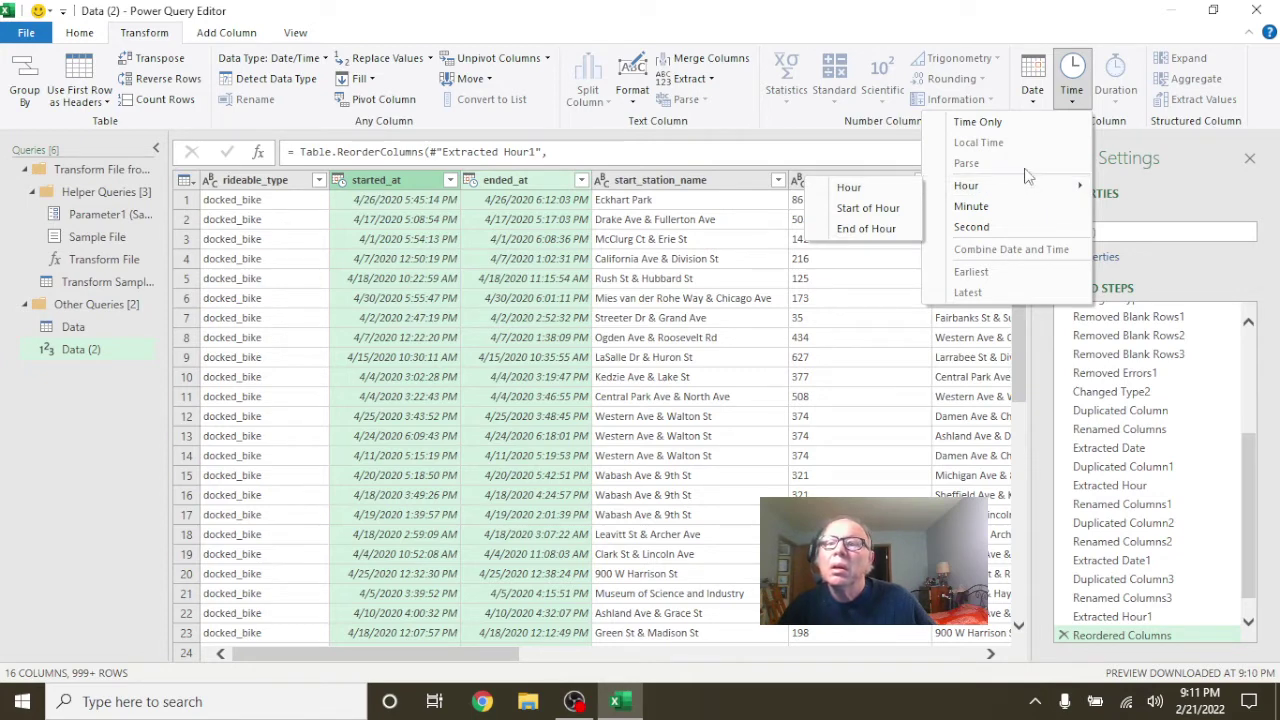
{"action": "left_click", "coordinate": [1034, 108]}
{"action": "left_click", "coordinate": [1033, 108]}
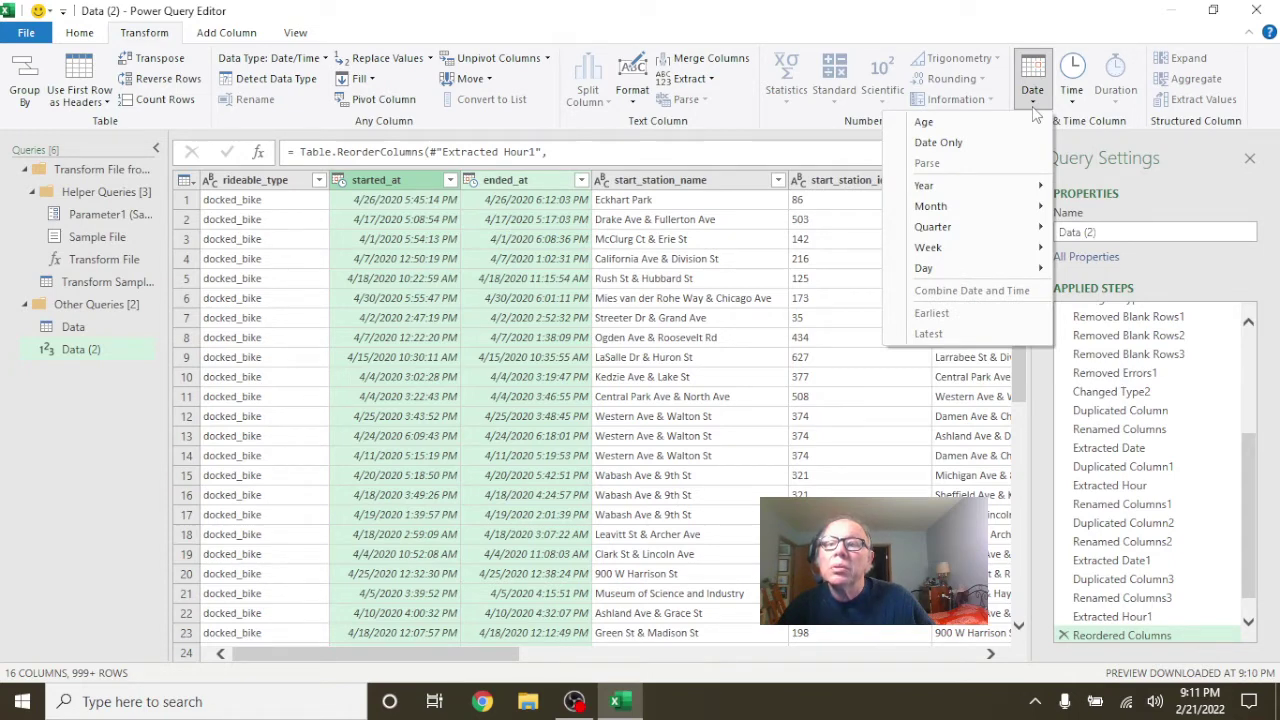
{"action": "left_click", "coordinate": [1034, 112]}
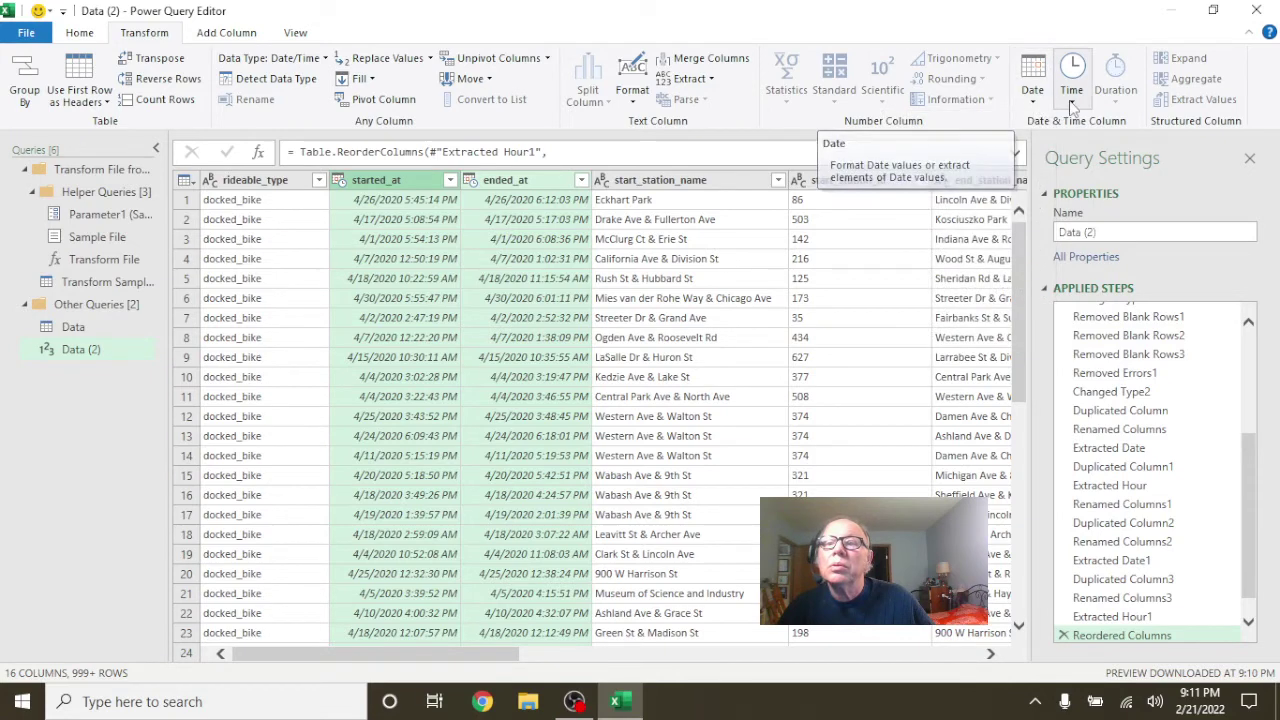
{"action": "left_click", "coordinate": [1072, 100]}
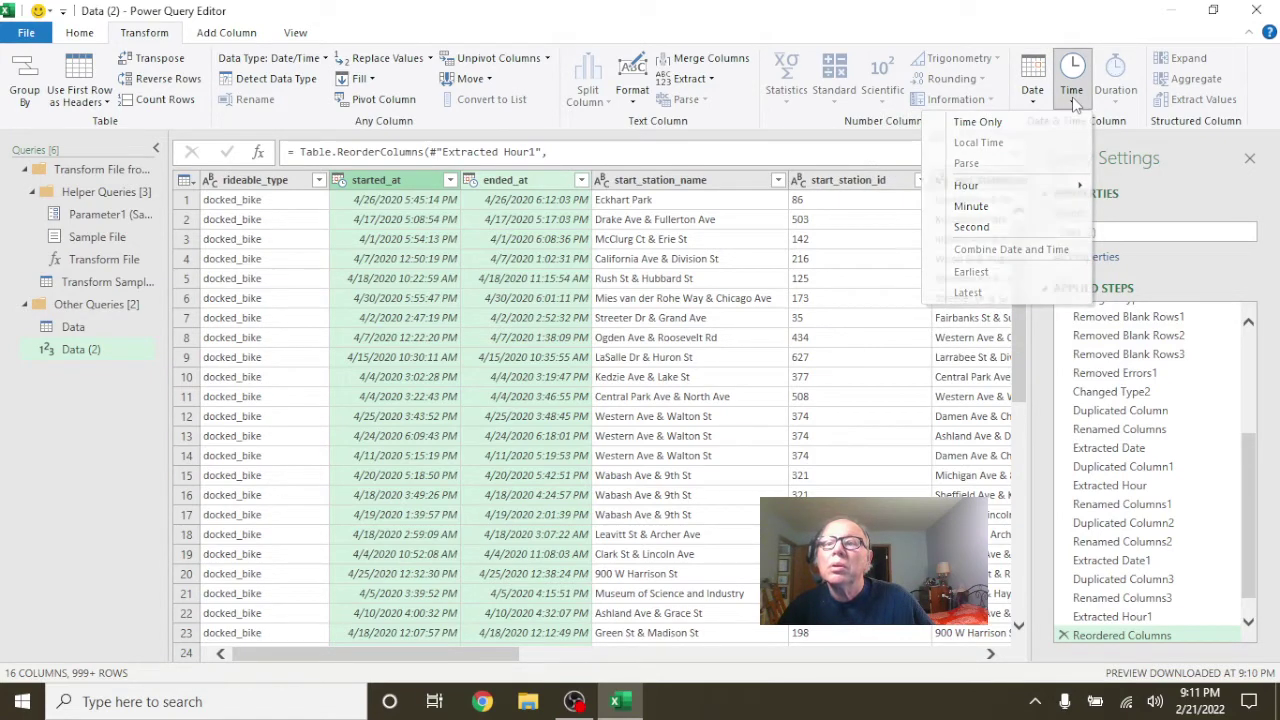
{"action": "left_click", "coordinate": [1074, 102]}
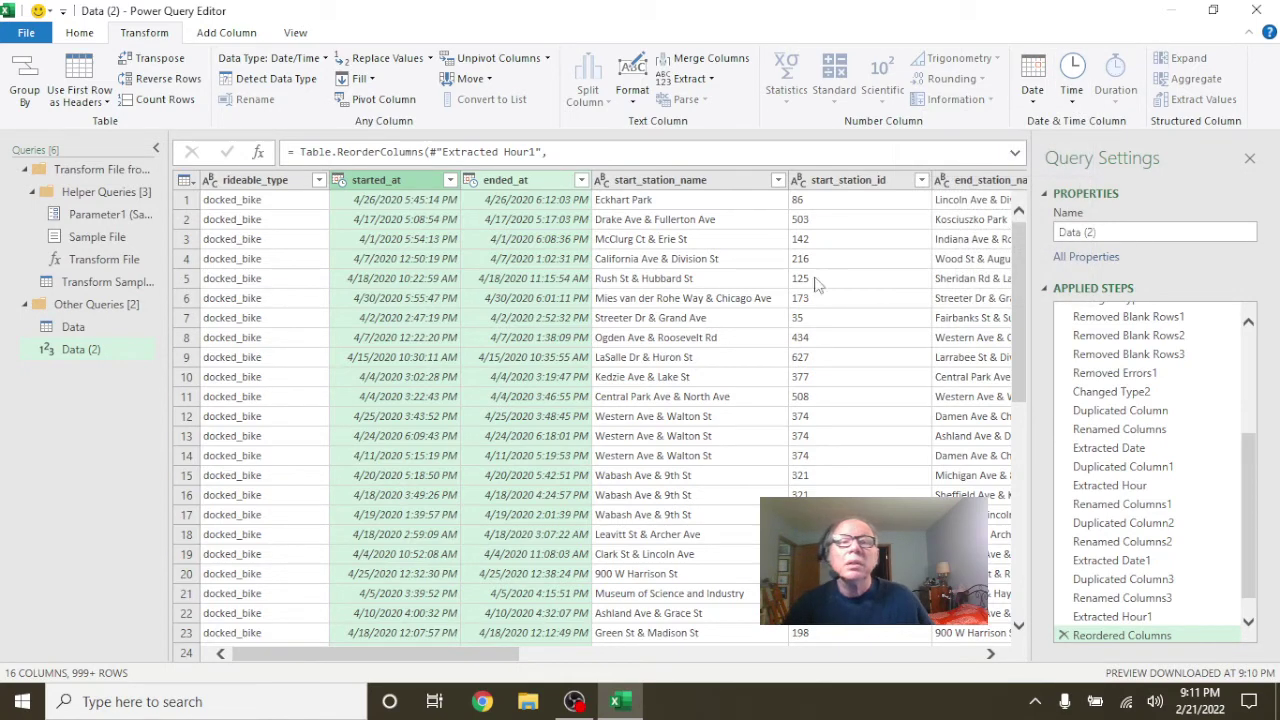
- Change started_at and ended_at to the Duration type as an inserted Changed Type3 step
{"action": "right_click", "coordinate": [493, 190]}
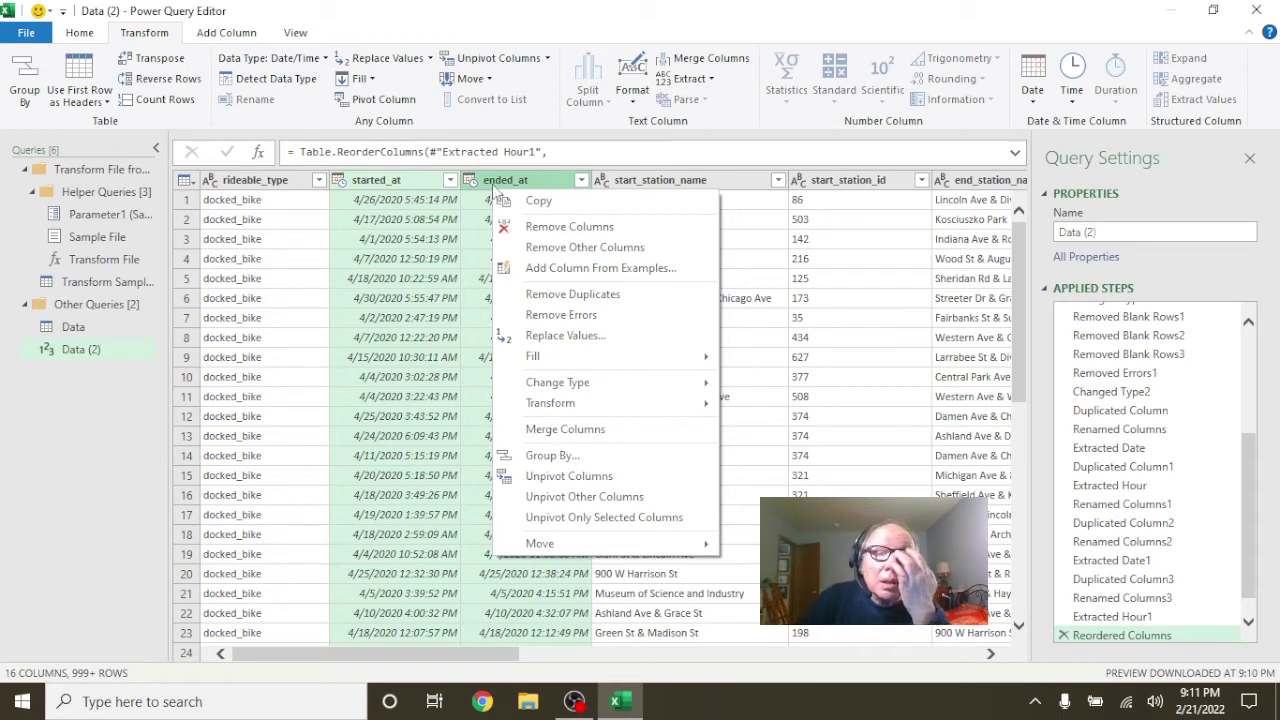
{"action": "mouse_move", "coordinate": [620, 387]}
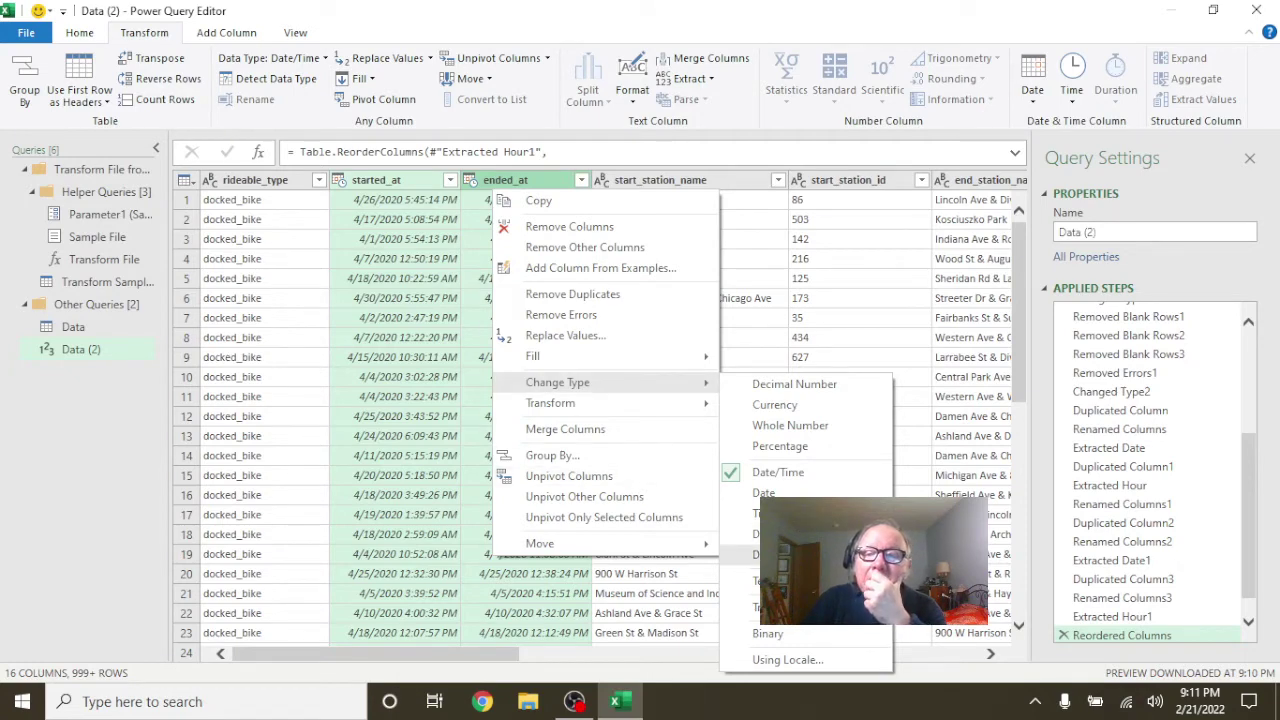
{"action": "left_click", "coordinate": [790, 554]}
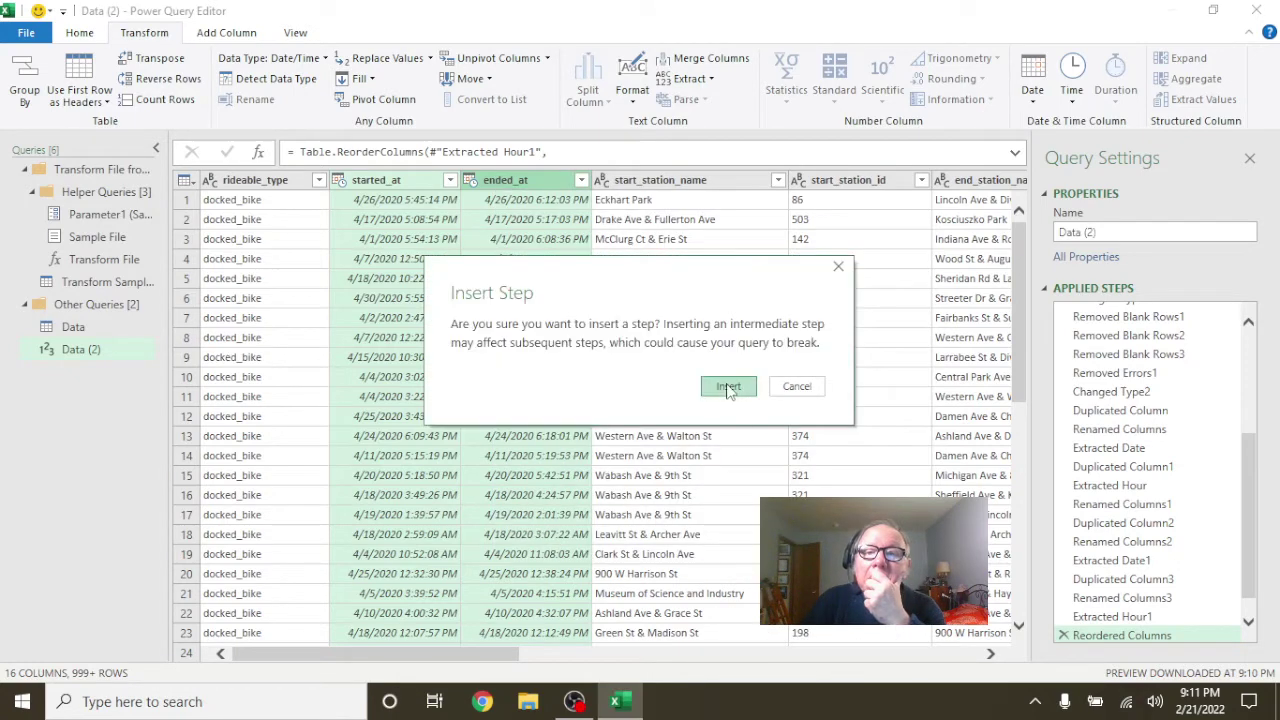
{"action": "left_click", "coordinate": [728, 387]}
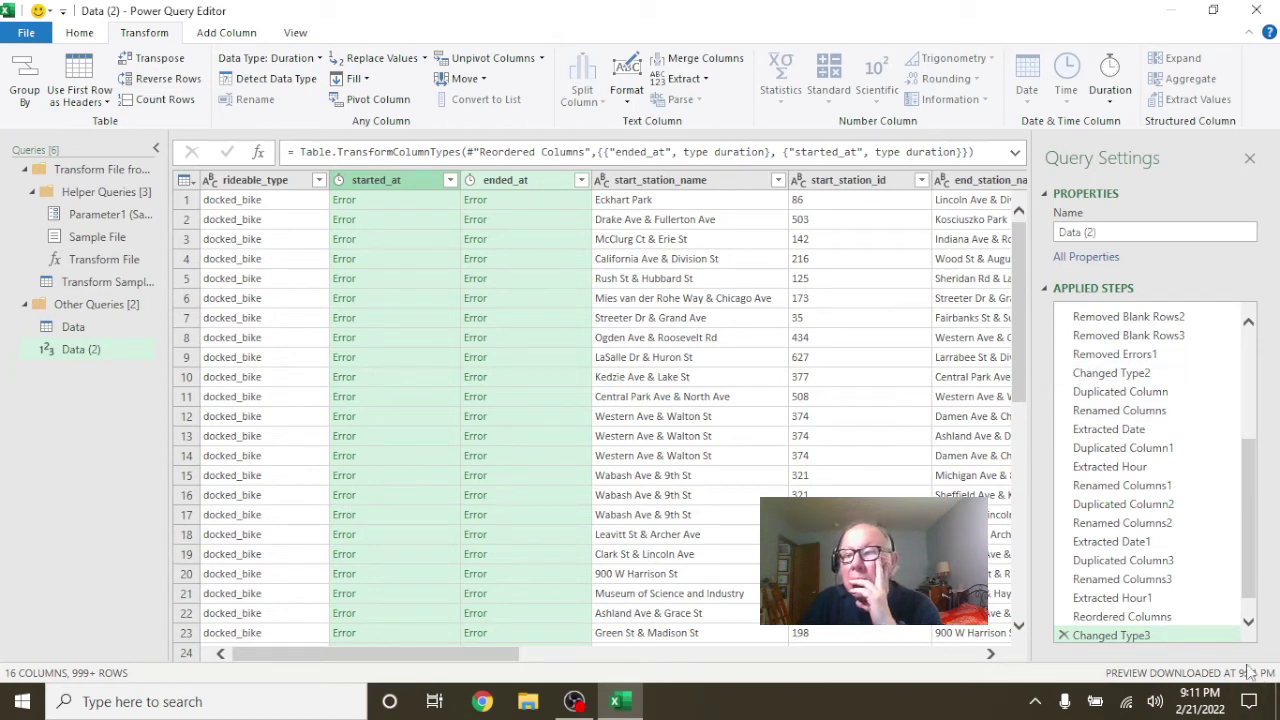
- Scroll through the Applied Steps list to review the query's steps
{"action": "scroll", "coordinate": [1160, 570], "scroll_direction": "down", "scroll_amount": 1}
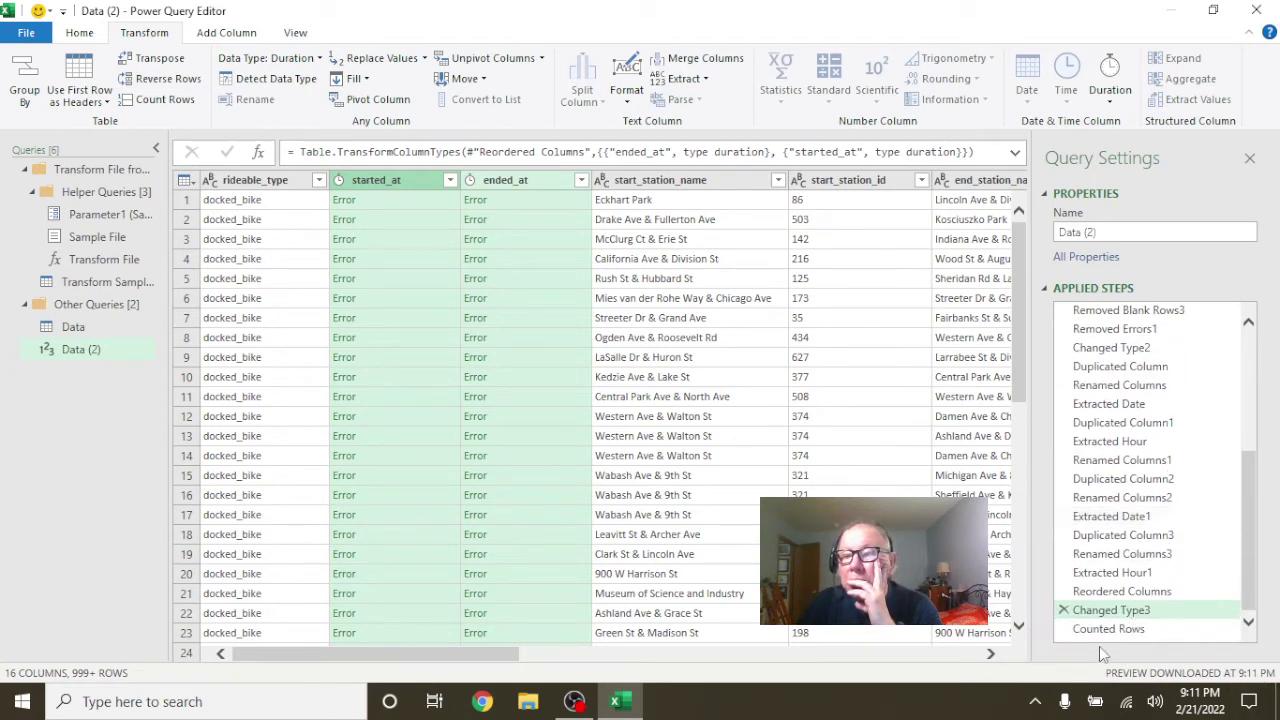
{"action": "scroll", "coordinate": [1140, 510], "scroll_direction": "up", "scroll_amount": 1}
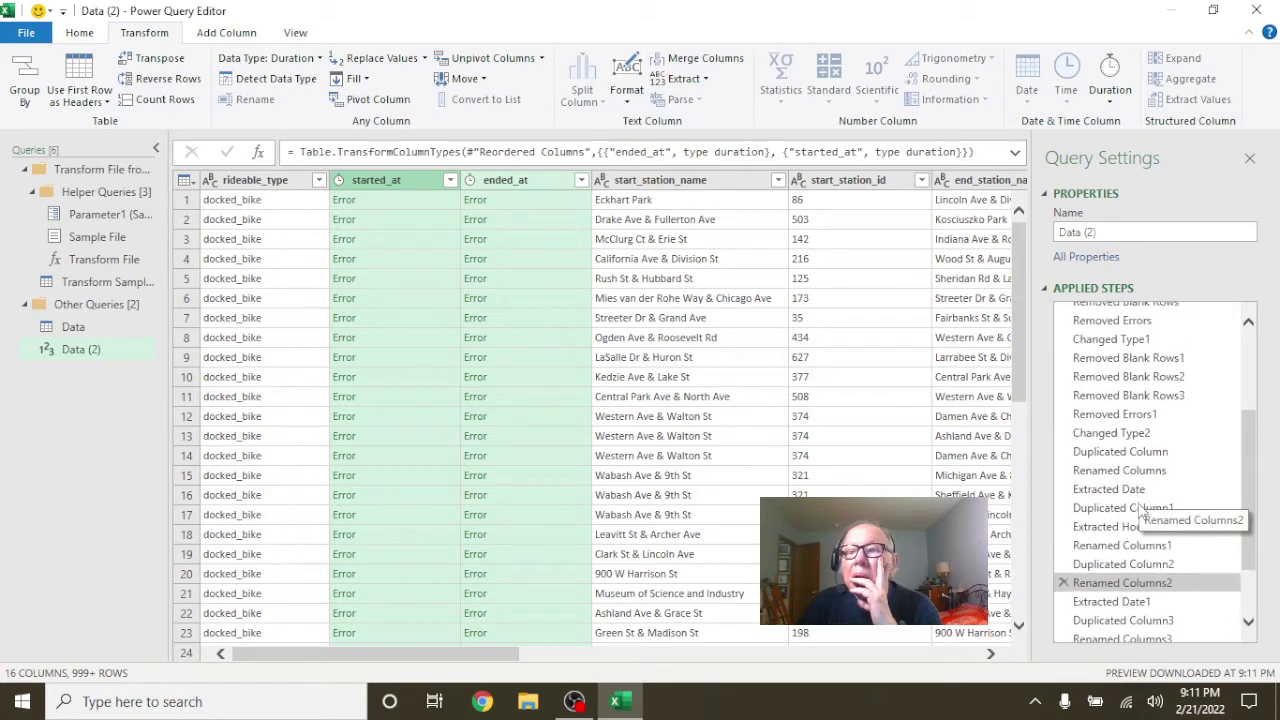
{"action": "scroll", "coordinate": [1140, 510], "scroll_direction": "up", "scroll_amount": 1}
{"action": "scroll", "coordinate": [1141, 511], "scroll_direction": "up", "scroll_amount": 1}
{"action": "scroll", "coordinate": [1143, 512], "scroll_direction": "up", "scroll_amount": 2}
{"action": "scroll", "coordinate": [1141, 512], "scroll_direction": "up", "scroll_amount": 1}
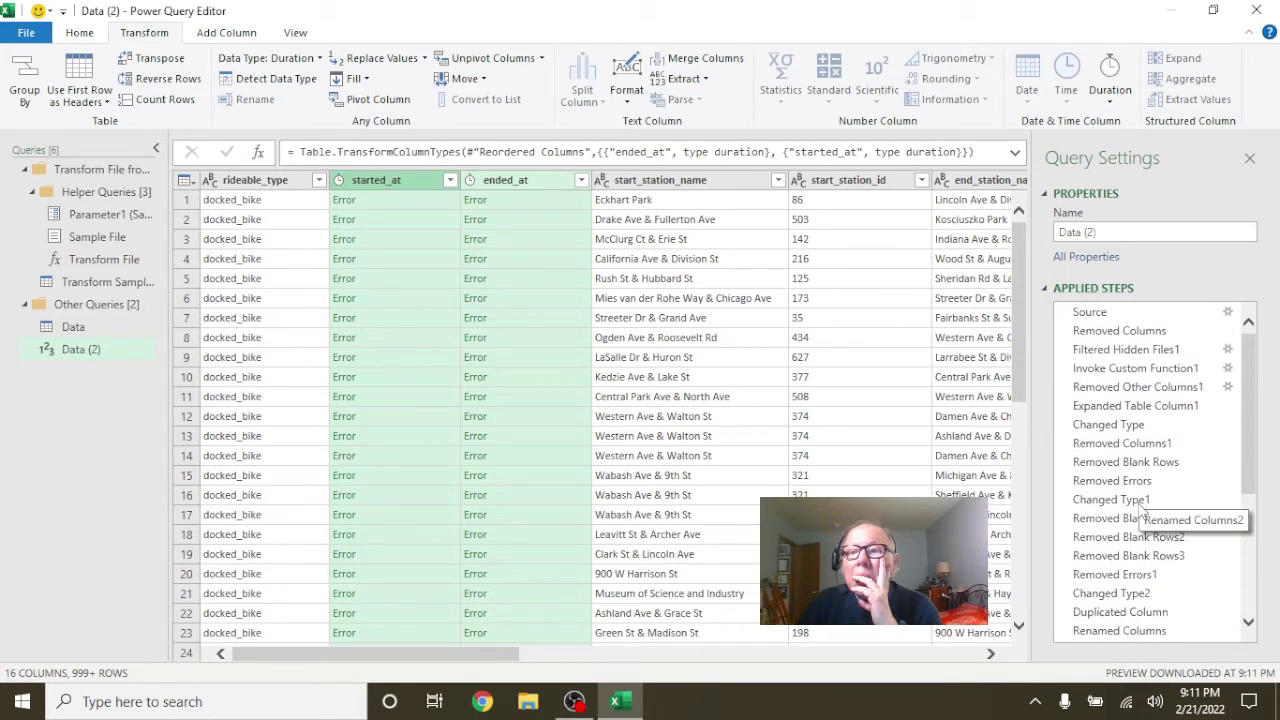
- Inspect the started_at column's context menu, then bring up the Home ribbon commands
{"action": "right_click", "coordinate": [398, 185]}
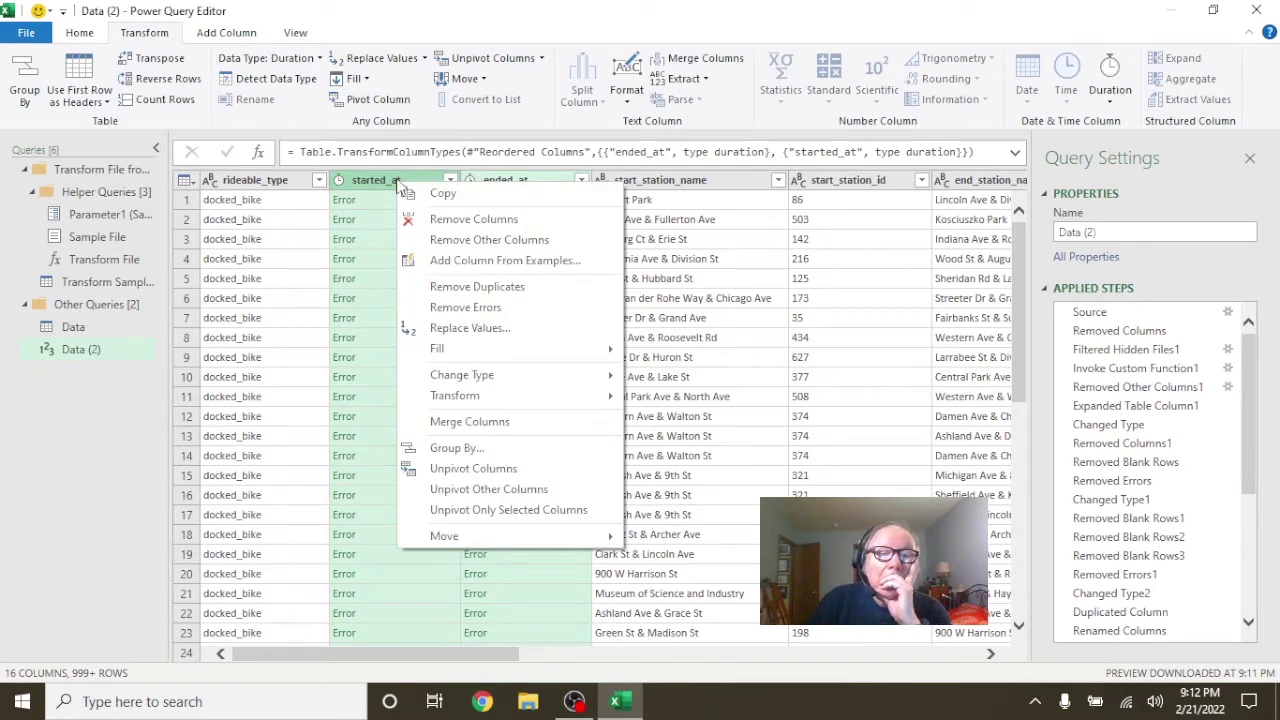
{"action": "mouse_move", "coordinate": [492, 543]}
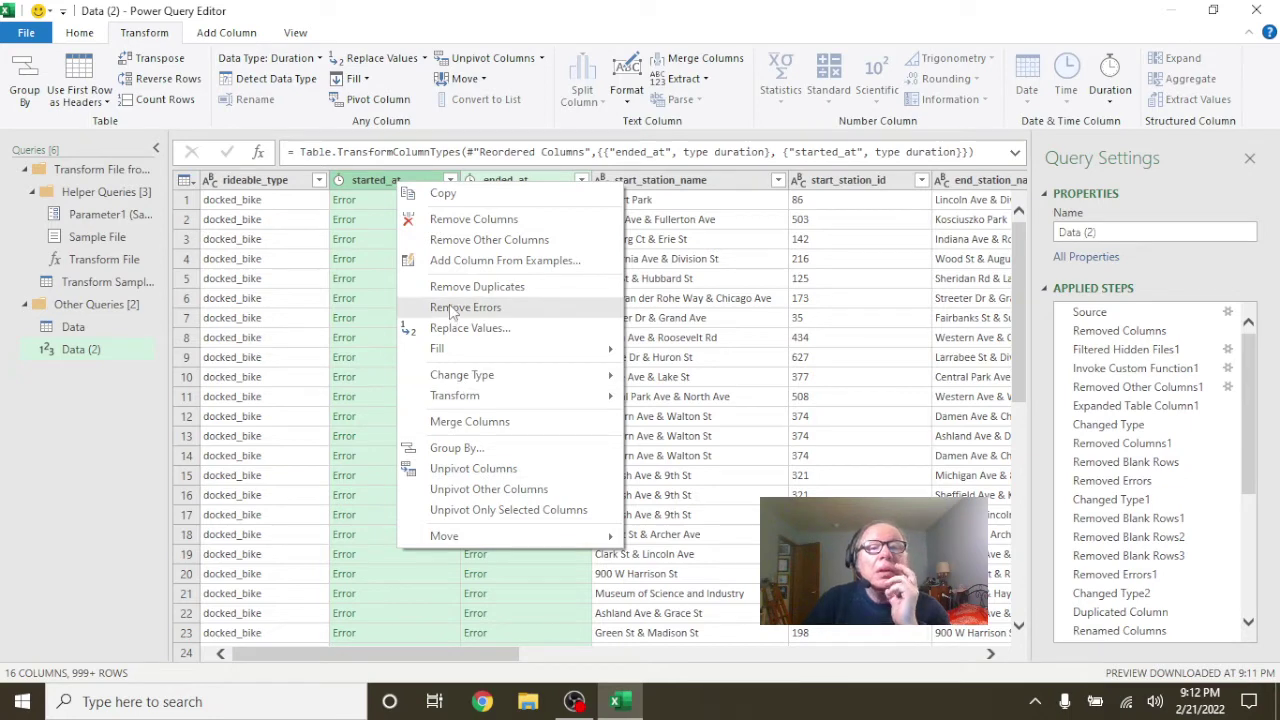
{"action": "mouse_move", "coordinate": [503, 399]}
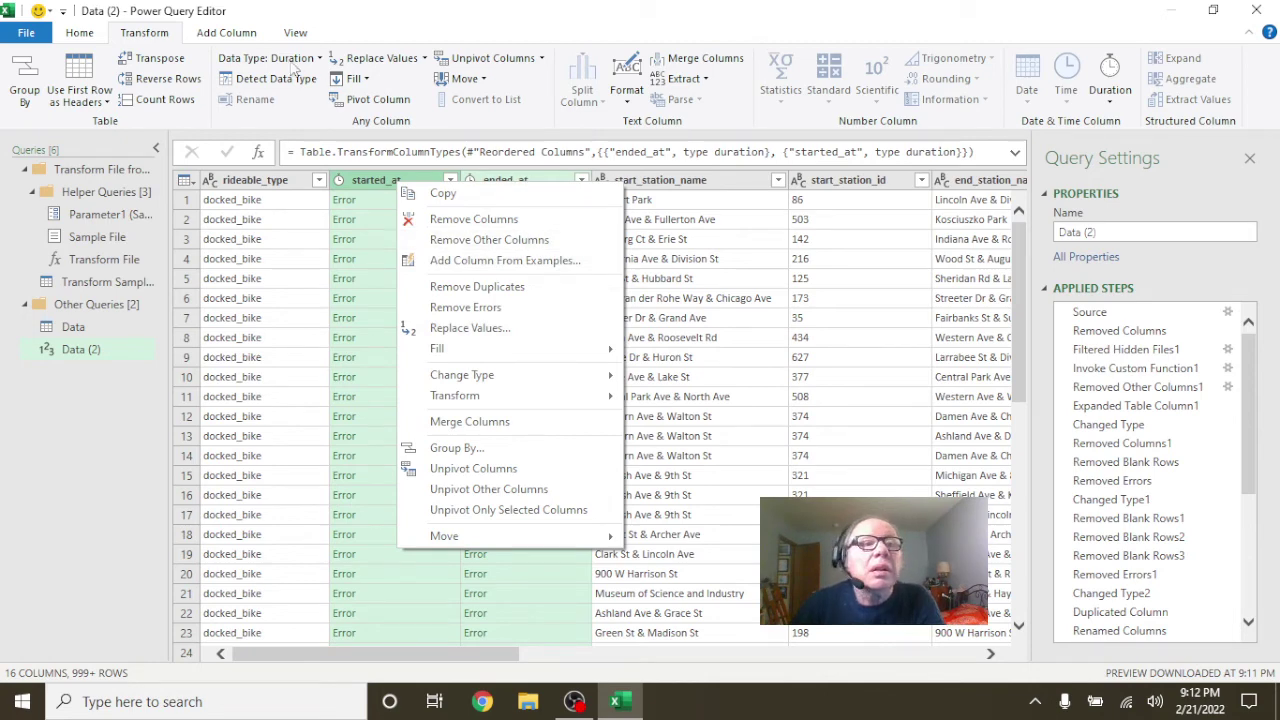
{"action": "left_click", "coordinate": [77, 33]}
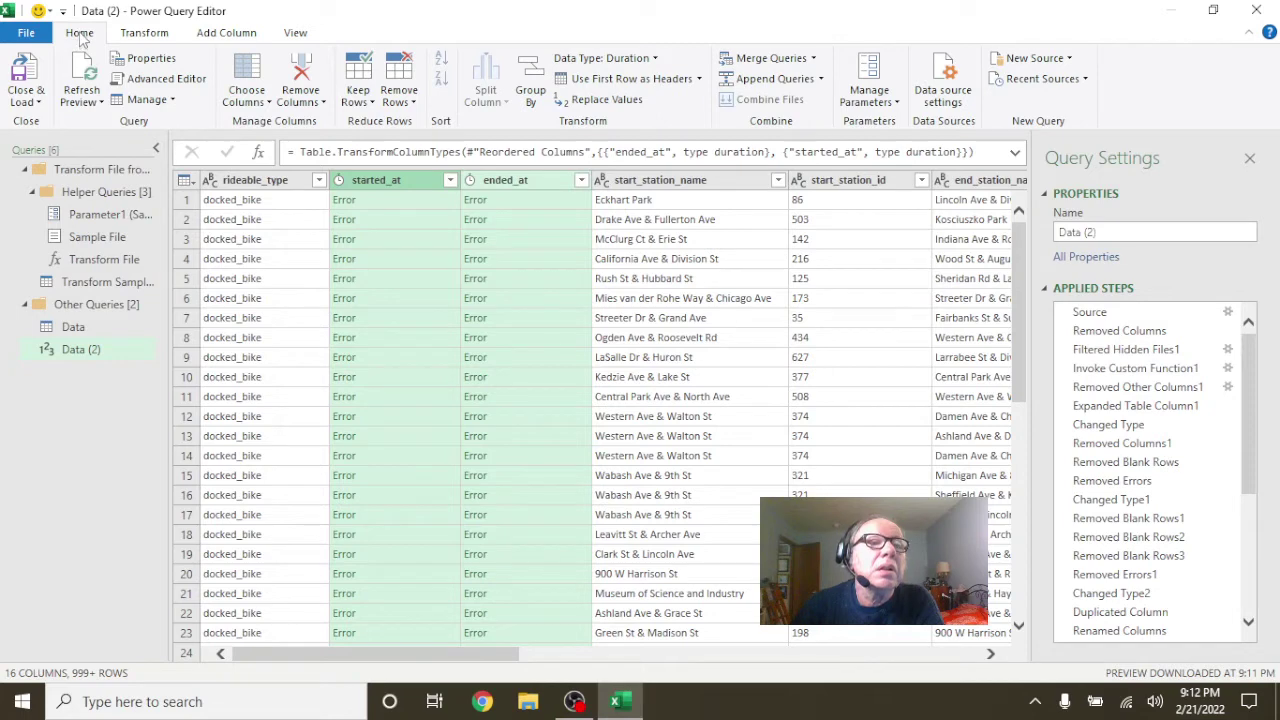
- Check the ribbon display and feedback options, leaving both unchanged
{"action": "left_click", "coordinate": [63, 12]}
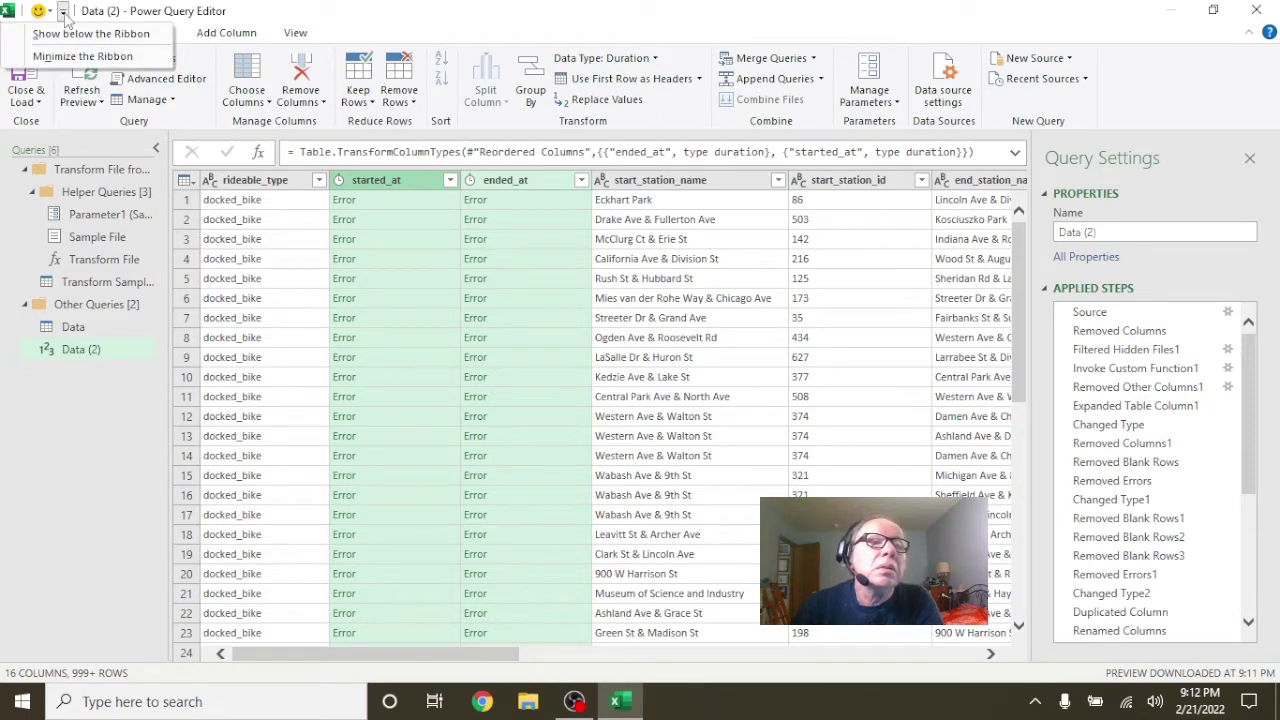
{"action": "left_click", "coordinate": [312, 24]}
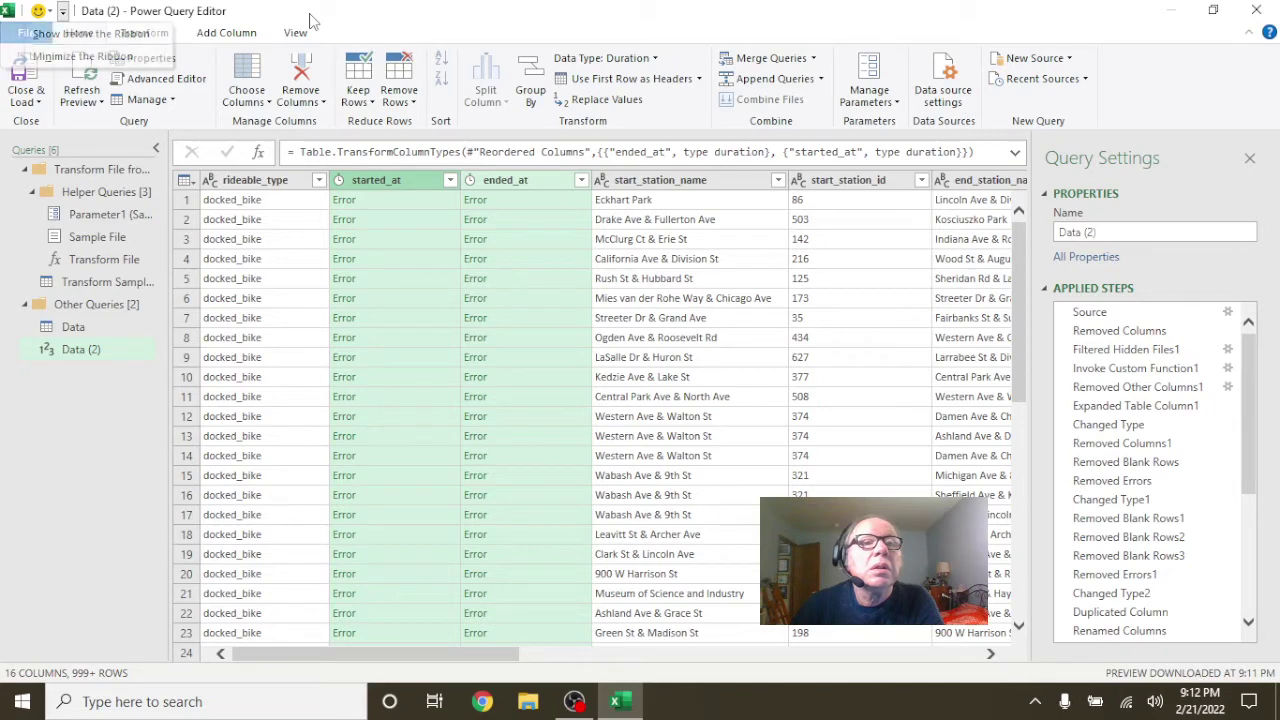
{"action": "left_click", "coordinate": [46, 12]}
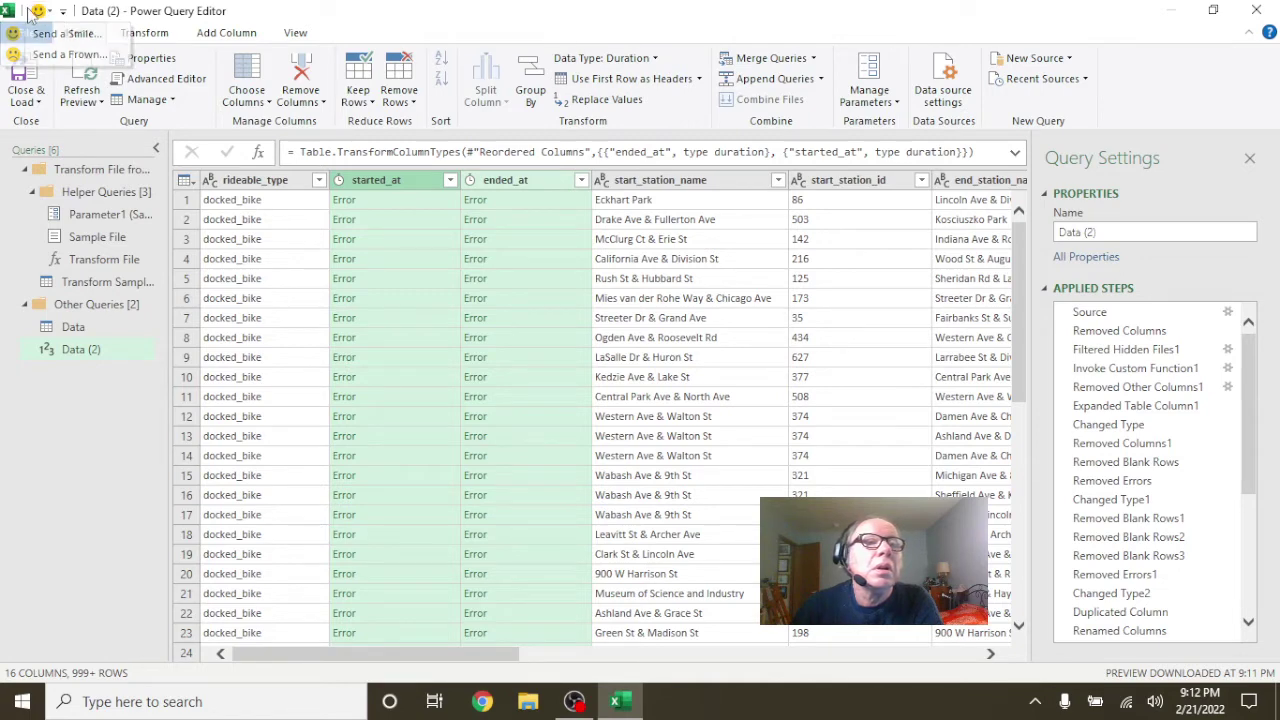
{"action": "left_click", "coordinate": [40, 12]}
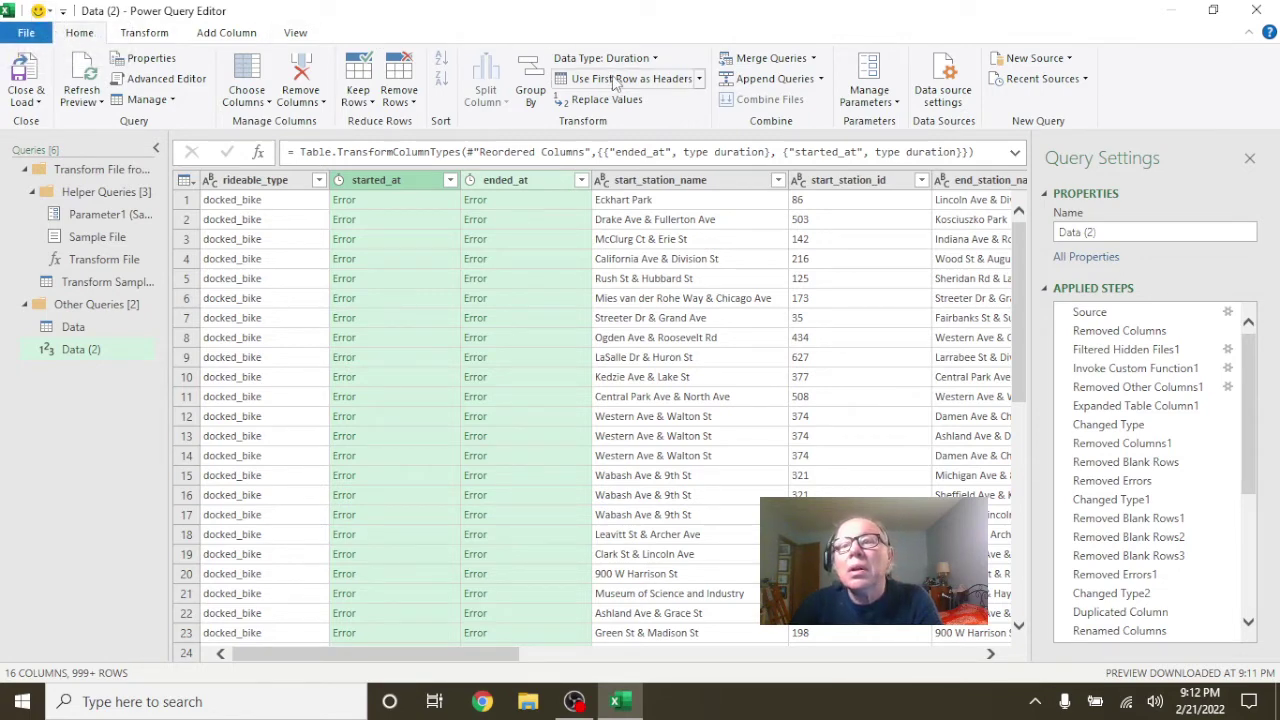
- Review started_at's column actions, then show the Transform ribbon commands
{"action": "right_click", "coordinate": [383, 178]}
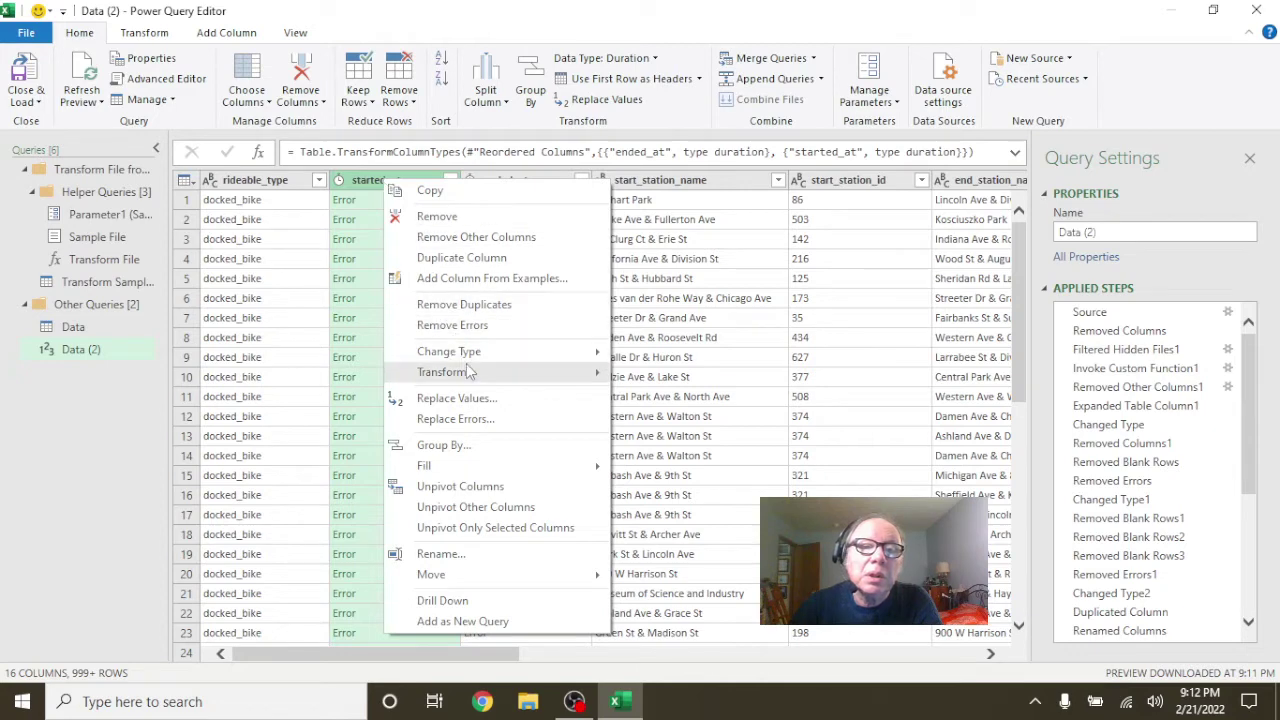
{"action": "mouse_move", "coordinate": [472, 375]}
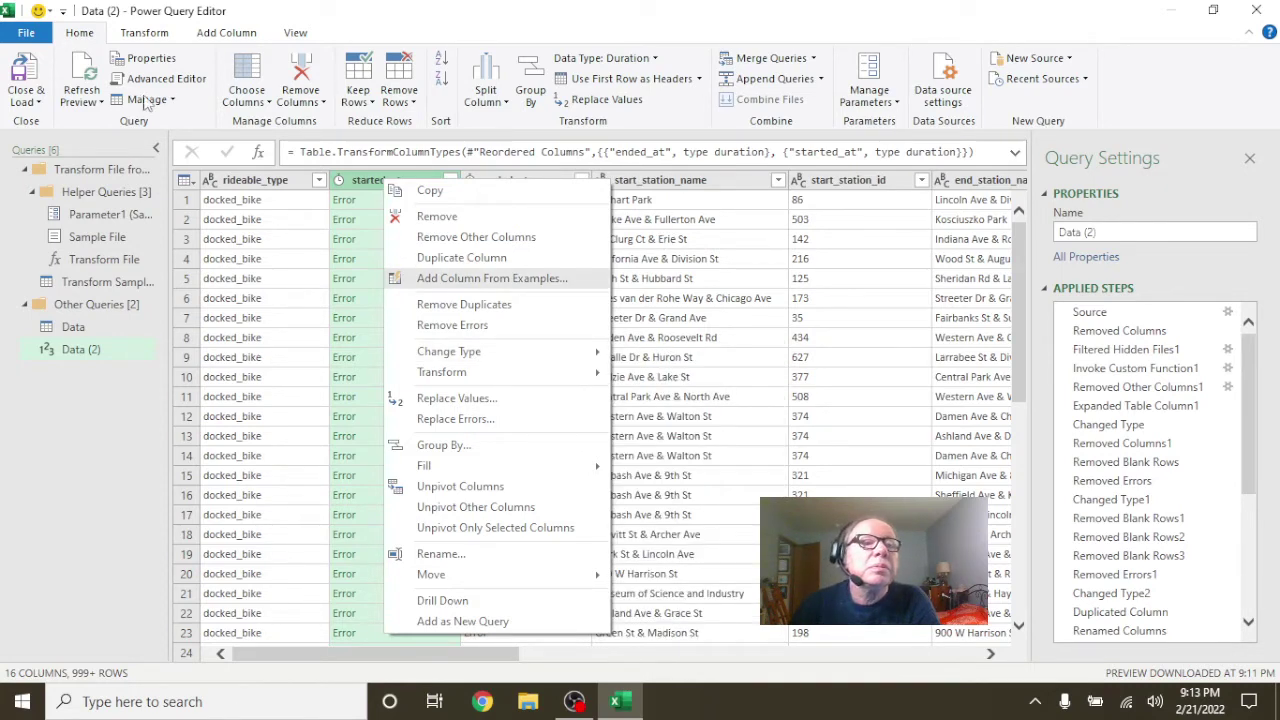
{"action": "left_click", "coordinate": [147, 36]}
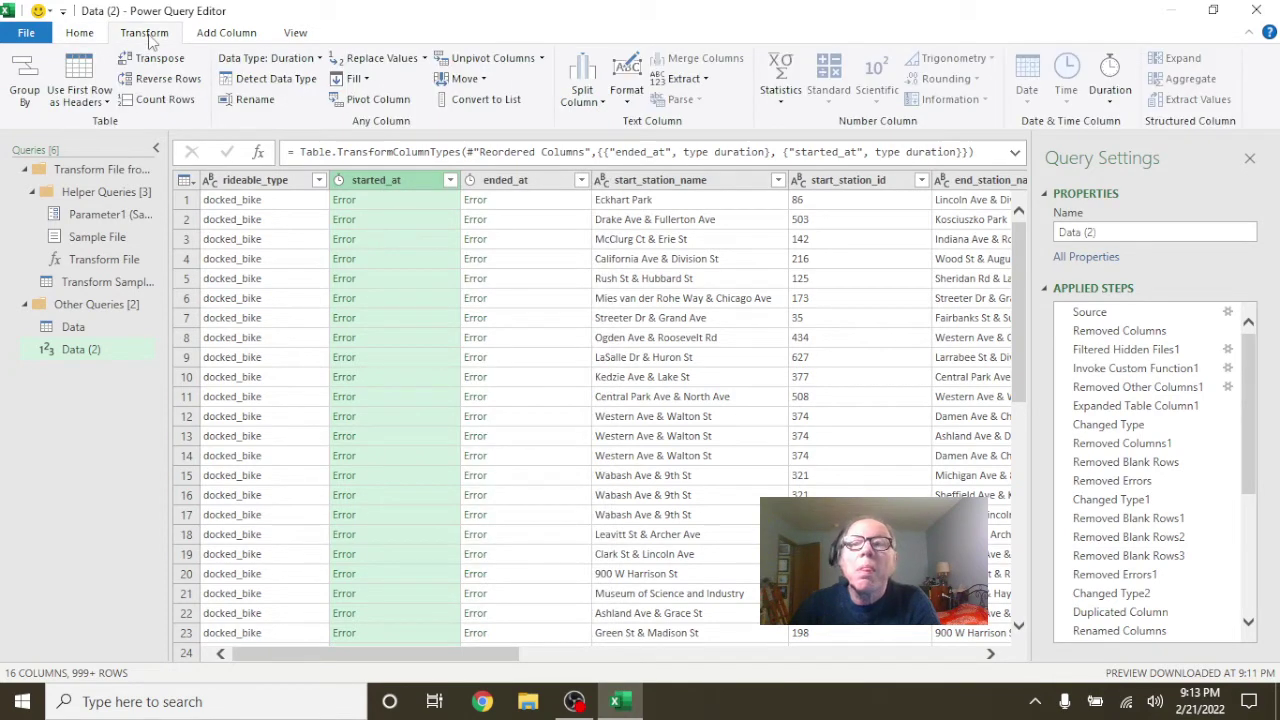
- Convert started_at and ended_at to hours with Duration > Hours, inserting an Extracted Hours step
{"action": "left_click", "coordinate": [1110, 95]}
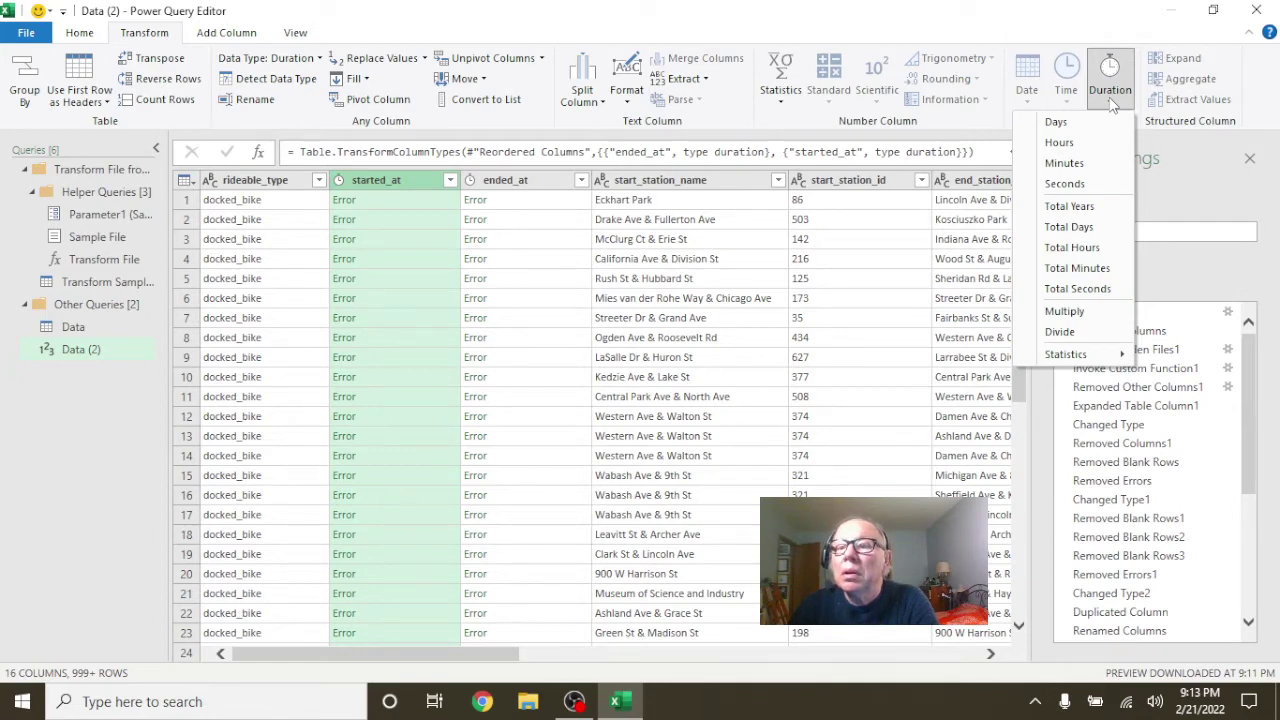
{"action": "left_click", "coordinate": [1112, 106]}
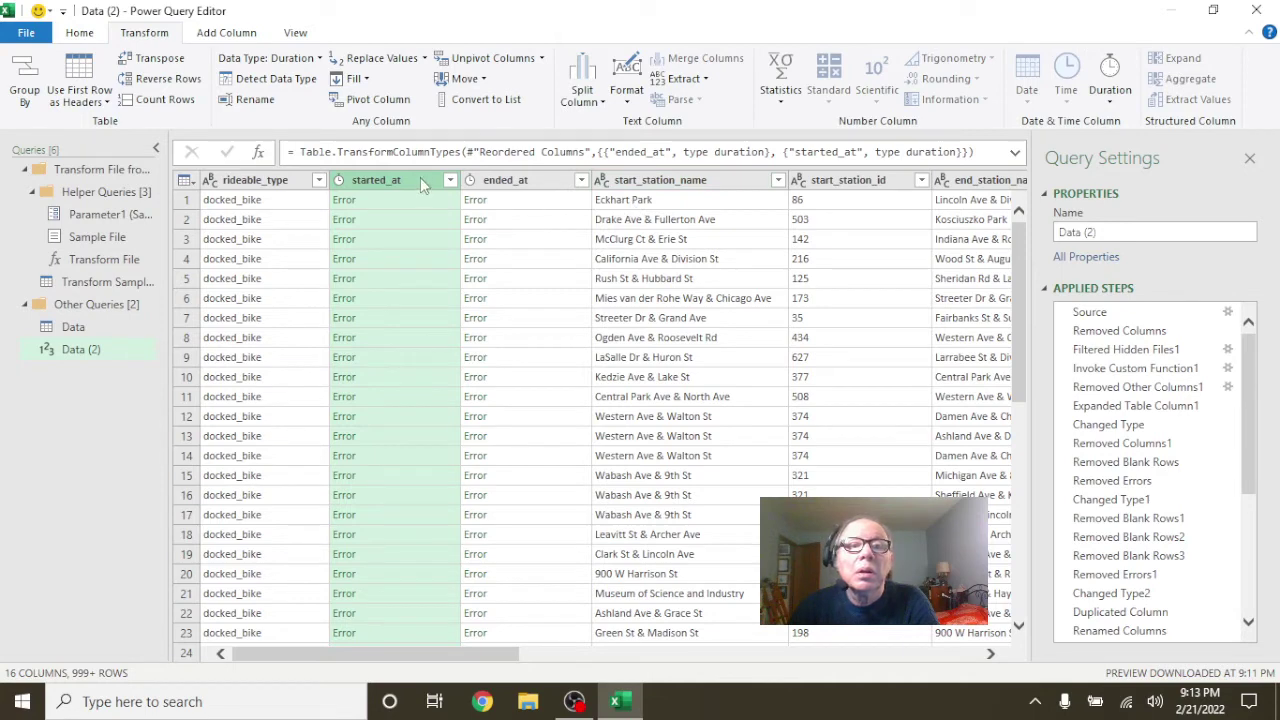
{"action": "left_click", "coordinate": [509, 187], "text": "ctrl"}
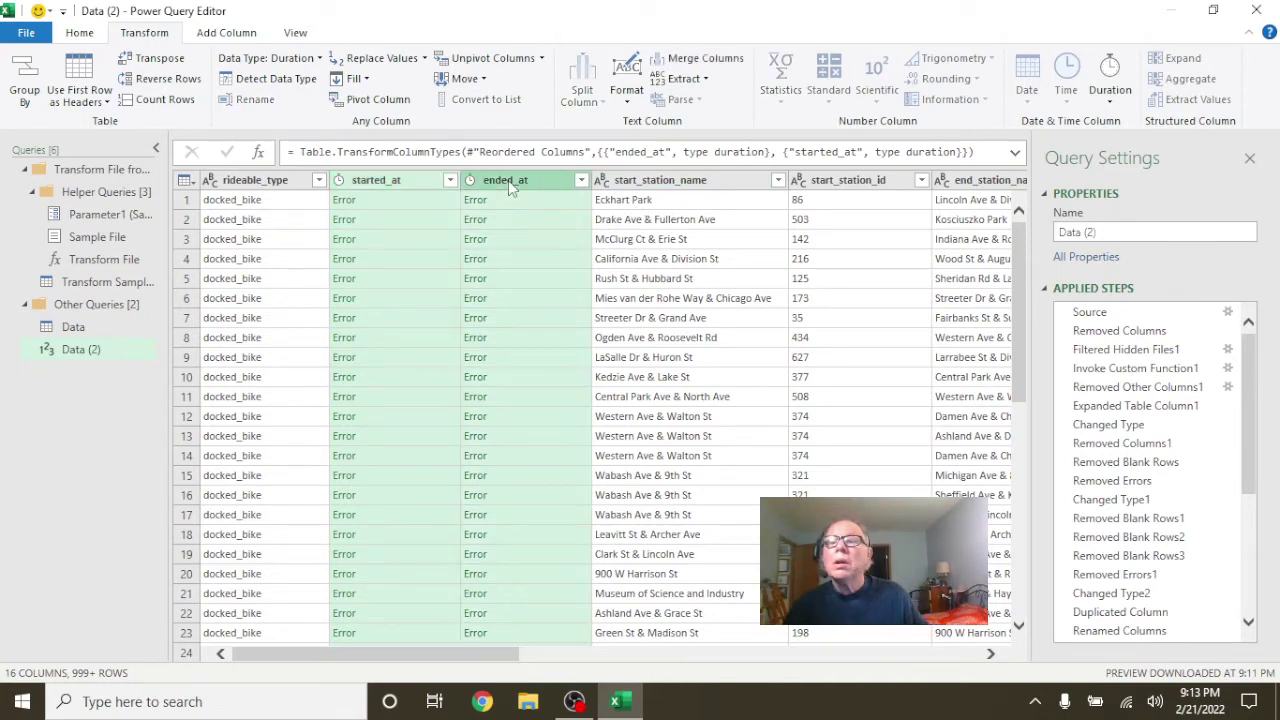
{"action": "left_click", "coordinate": [1115, 100]}
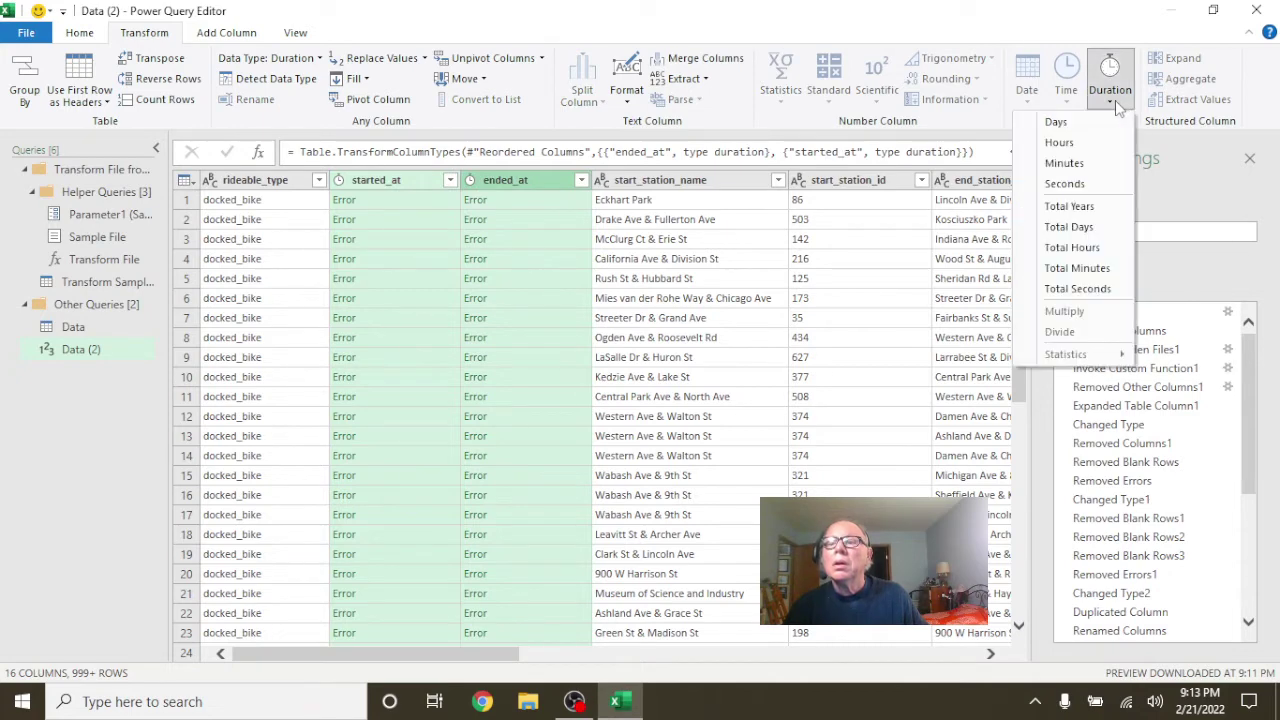
{"action": "left_click", "coordinate": [1085, 145]}
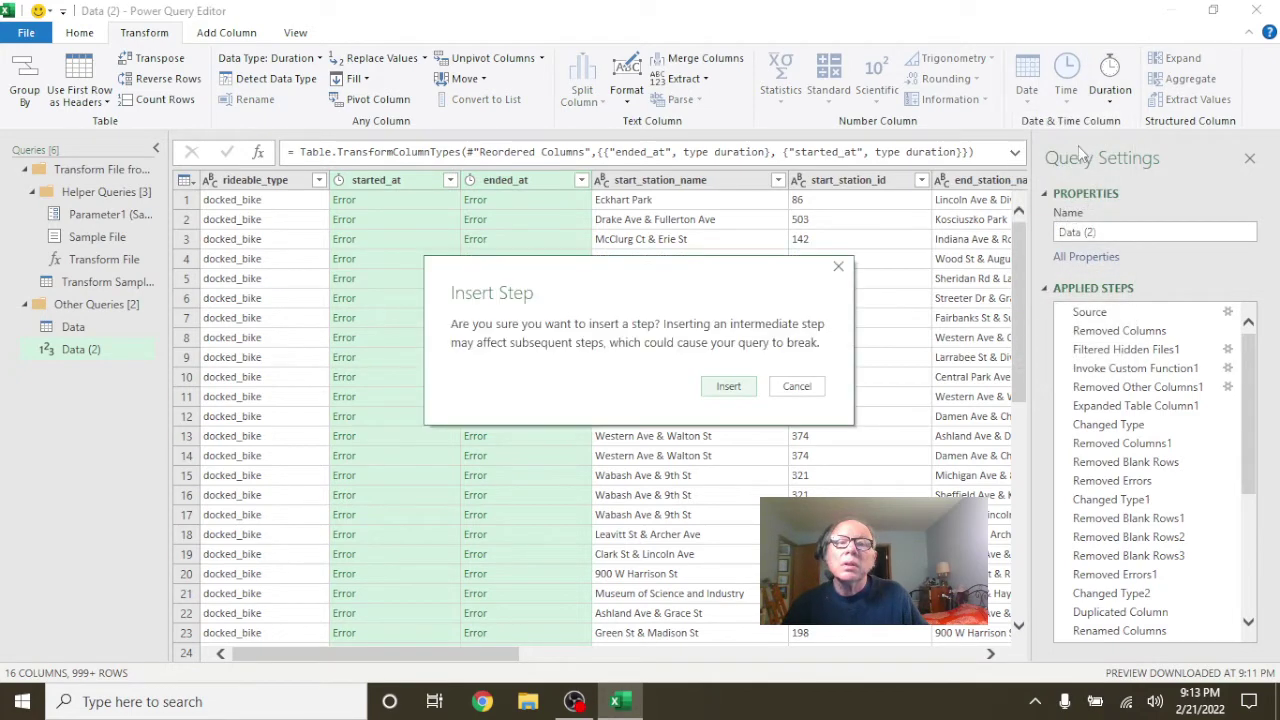
{"action": "left_click", "coordinate": [729, 388]}
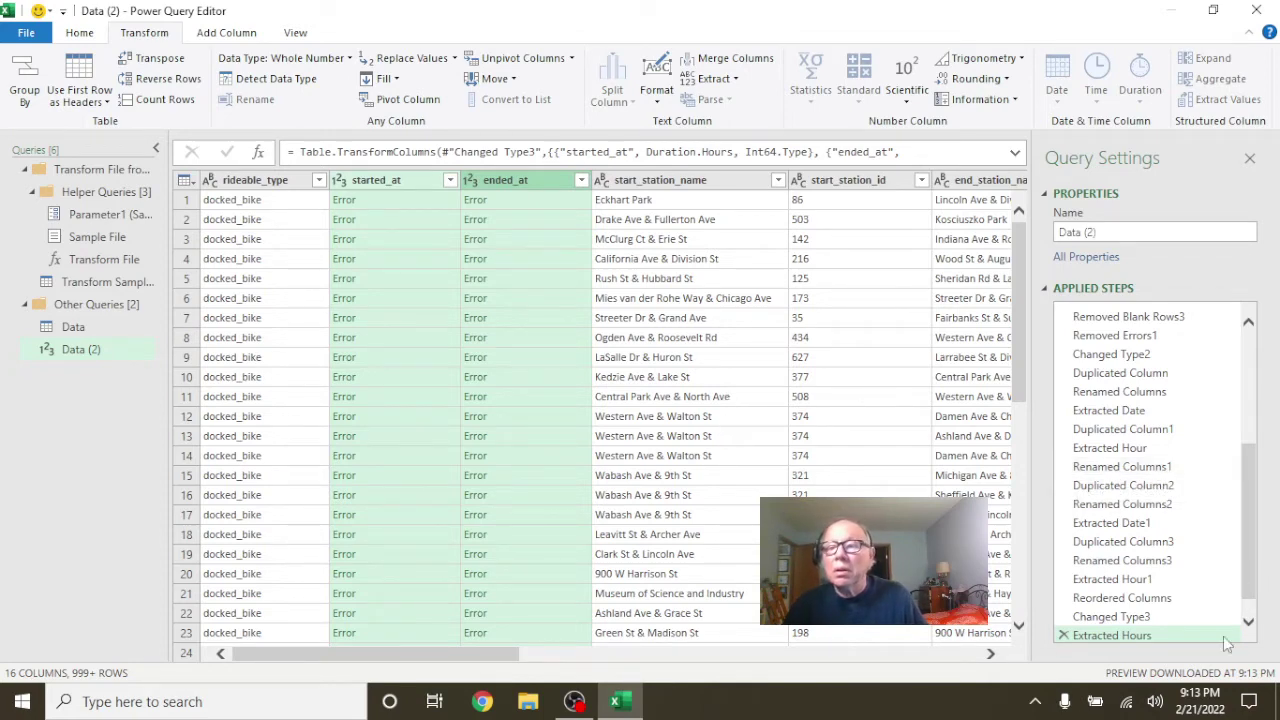
- Delete the Extracted Hours, Counted Rows and Changed Type3 steps from Applied Steps
{"action": "left_click", "coordinate": [1063, 636]}
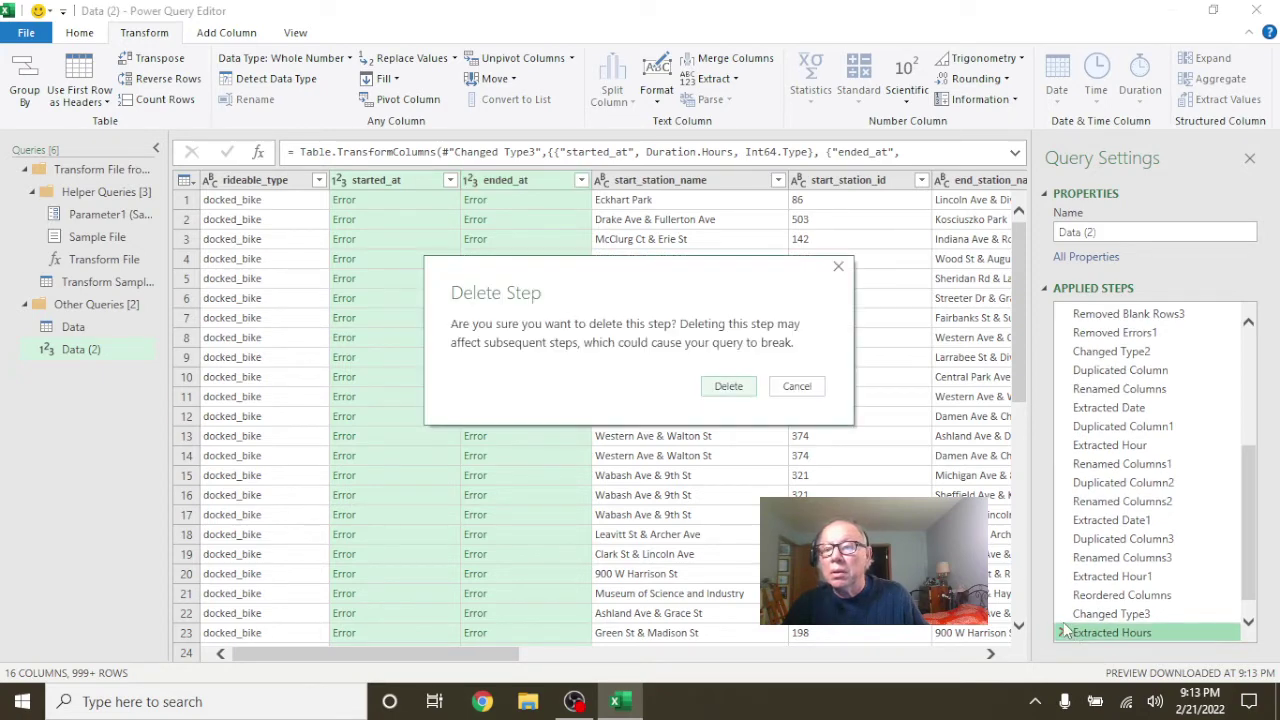
{"action": "left_click", "coordinate": [728, 388]}
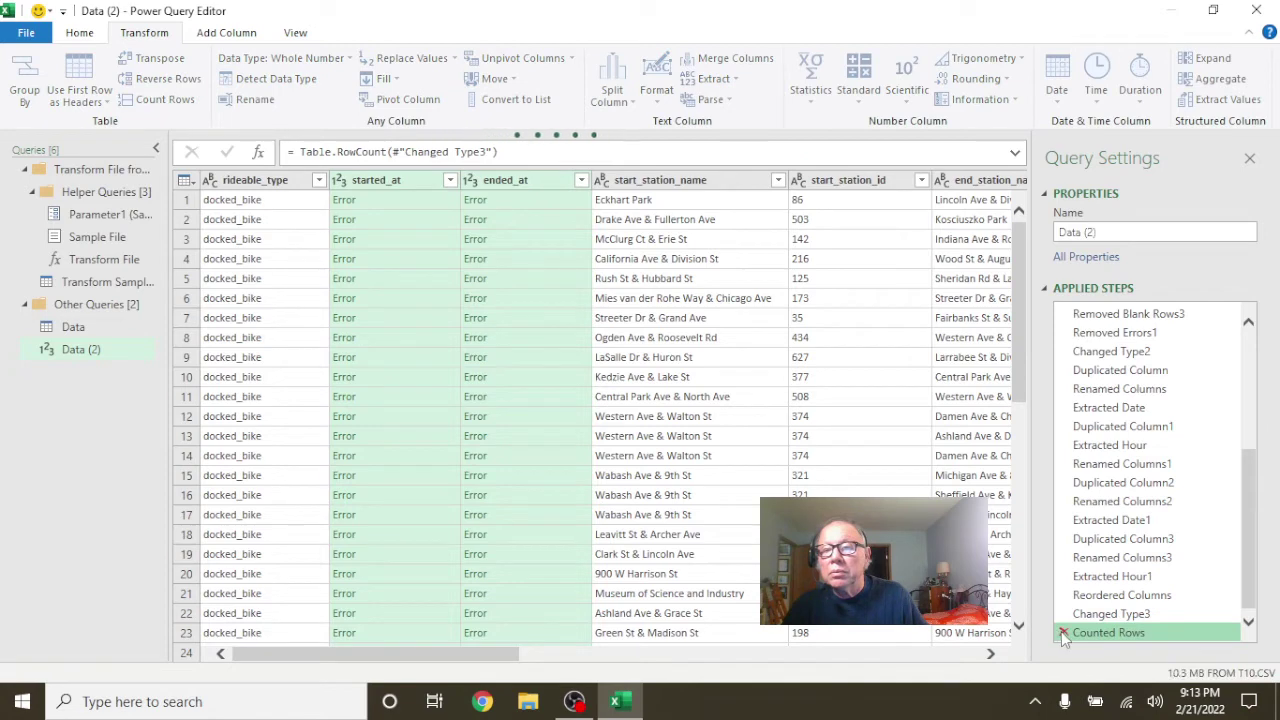
{"action": "left_click", "coordinate": [1062, 633]}
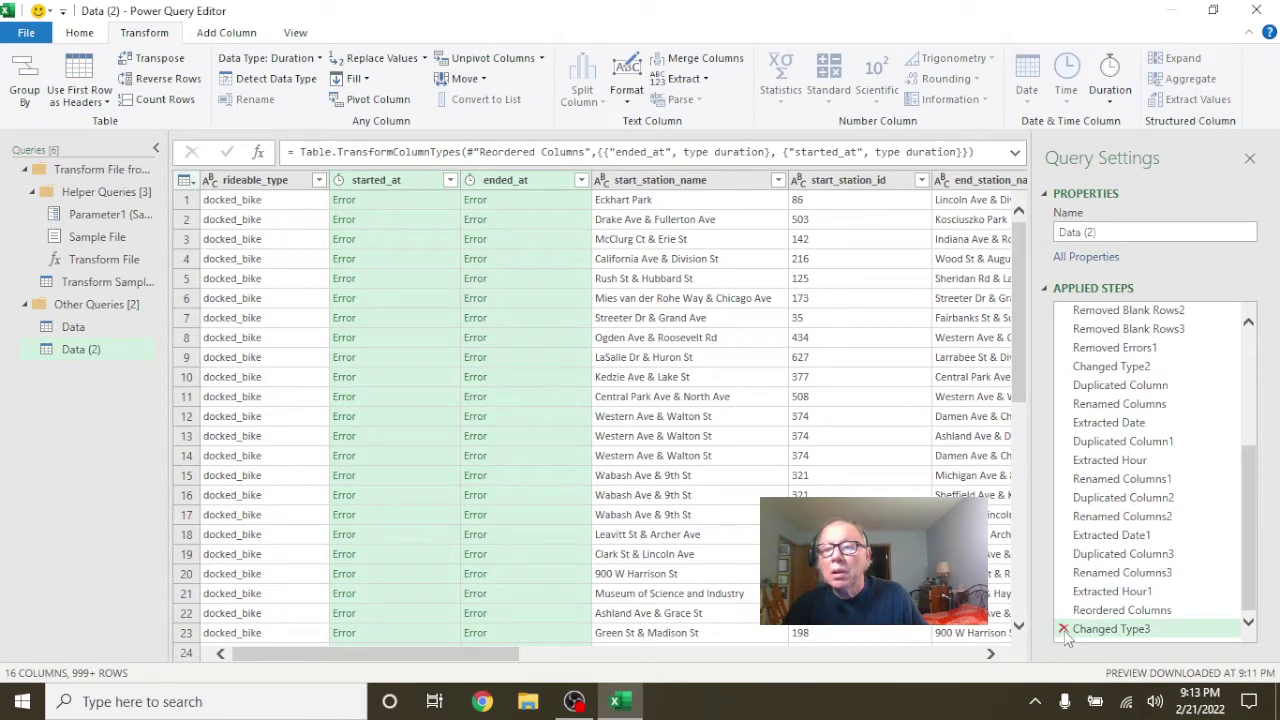
{"action": "left_click", "coordinate": [1063, 629]}
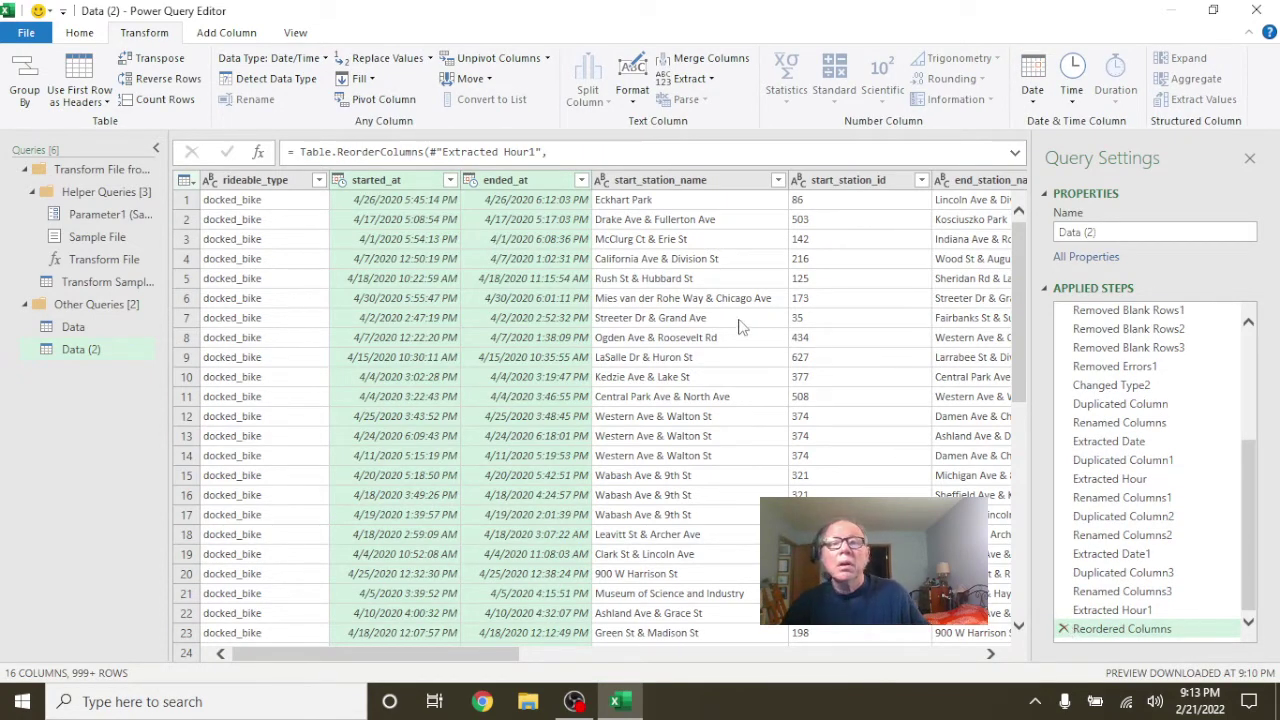
- Browse the Time, Date and Extract options on Transform without applying anything
{"action": "left_click", "coordinate": [1072, 104]}
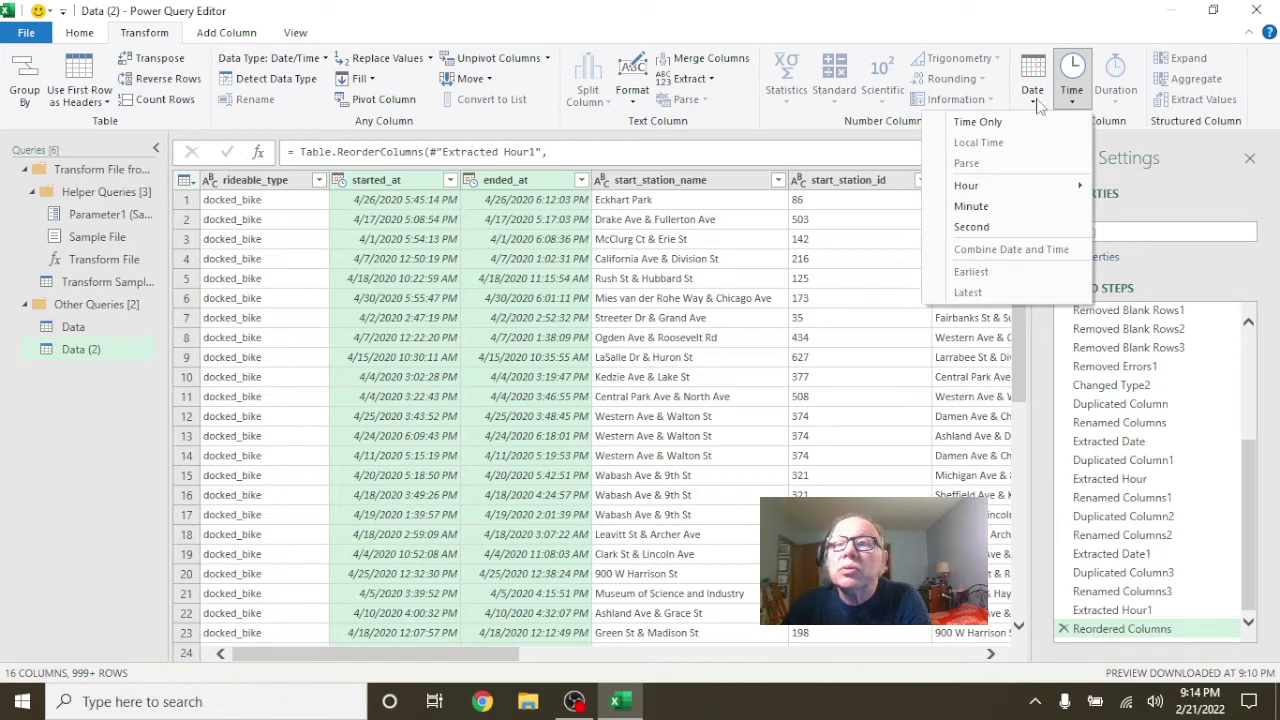
{"action": "left_click", "coordinate": [1036, 104]}
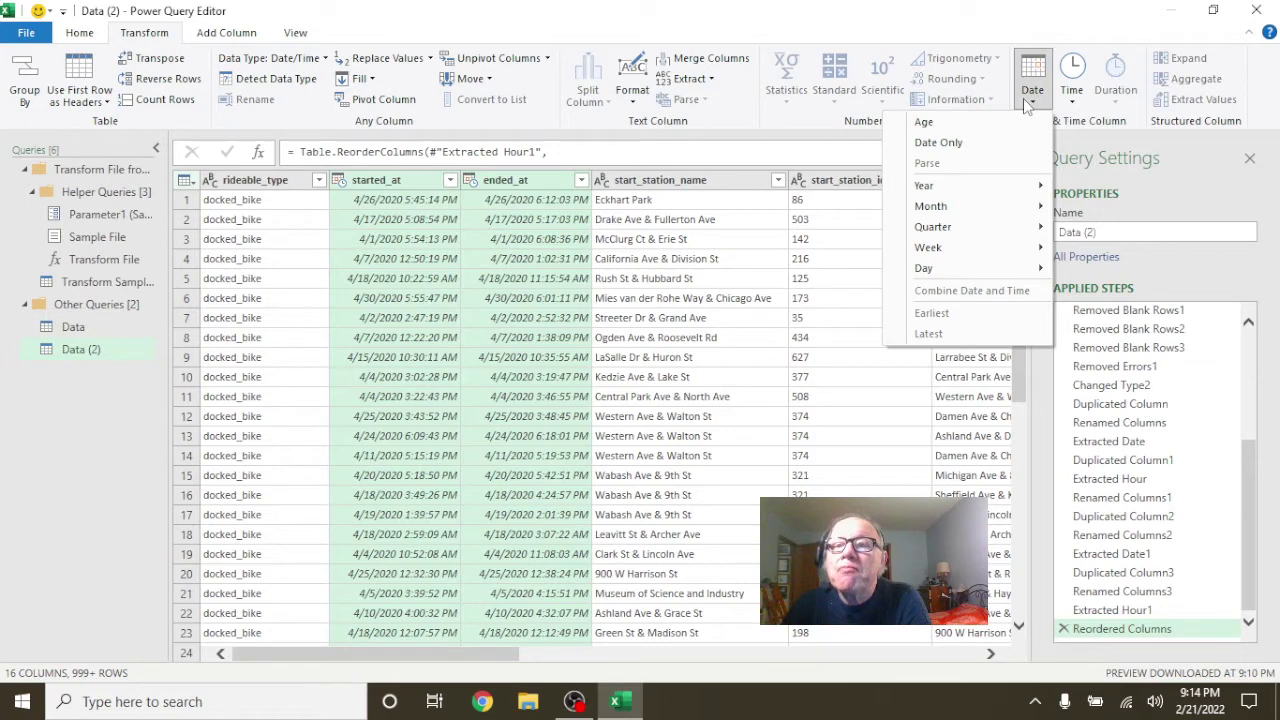
{"action": "mouse_move", "coordinate": [1000, 182]}
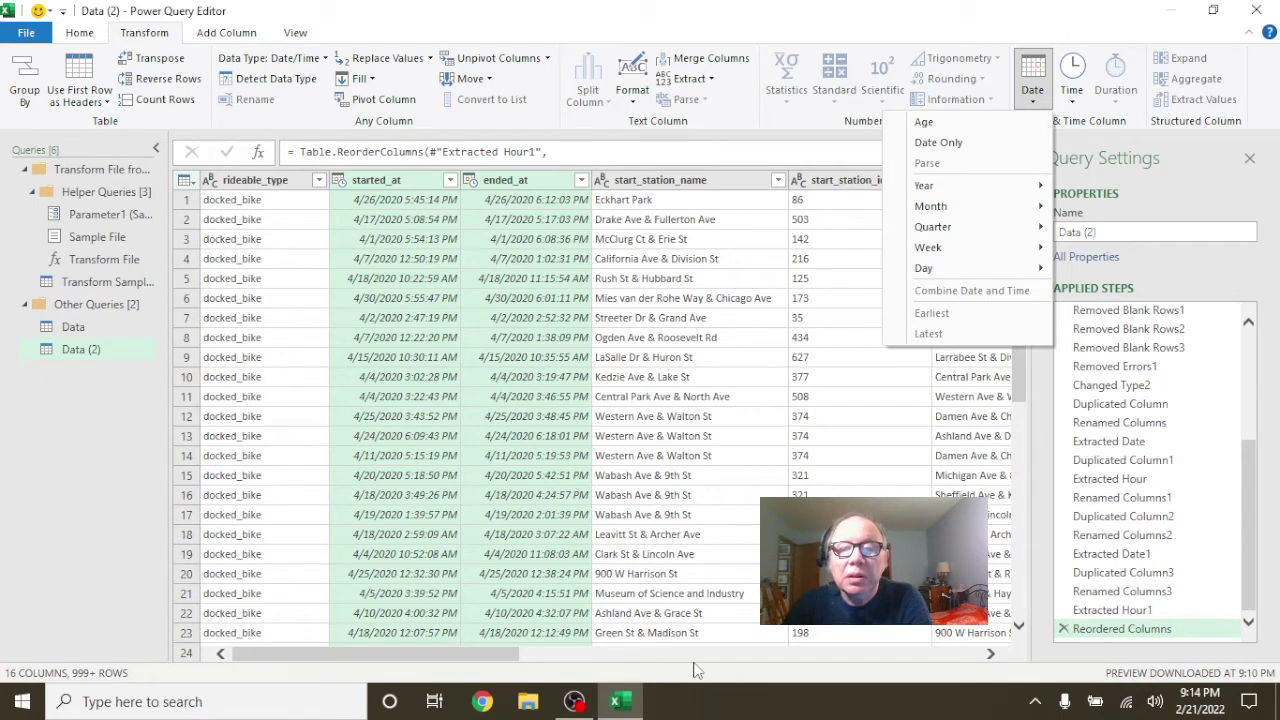
{"action": "left_click", "coordinate": [500, 660]}
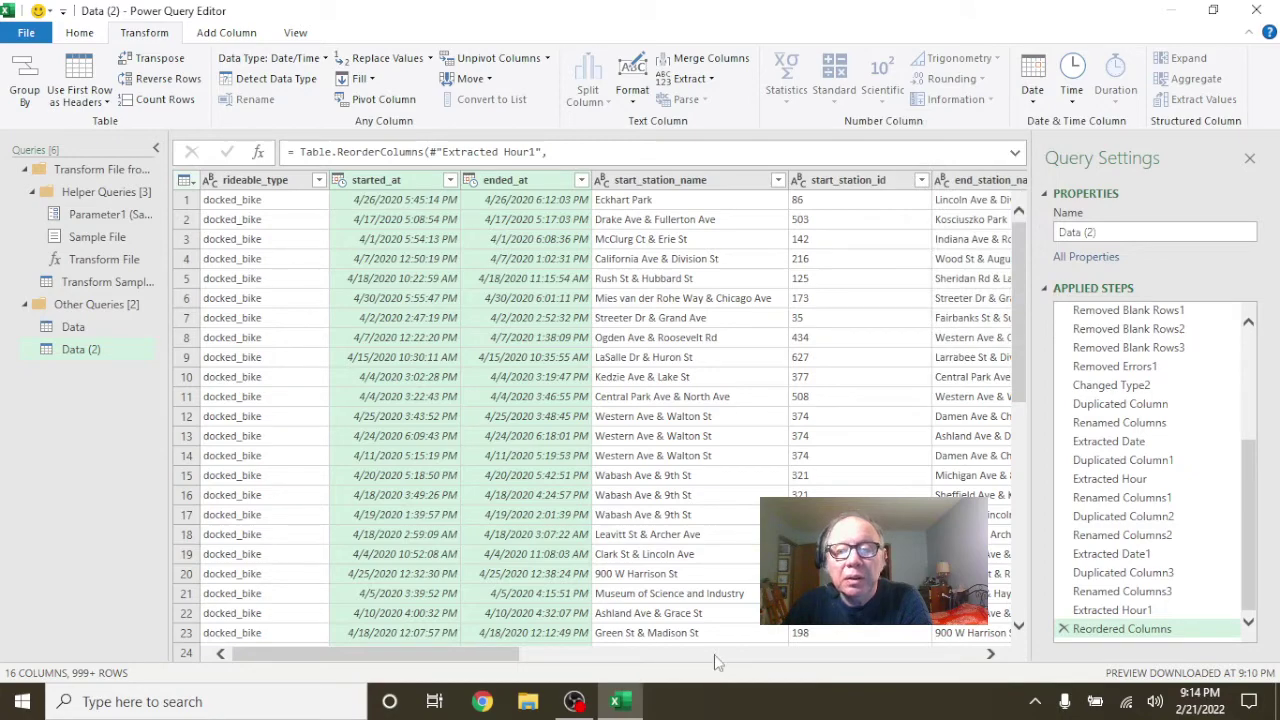
{"action": "mouse_move", "coordinate": [476, 654]}
{"action": "left_mouse_down"}
{"action": "mouse_move", "coordinate": [565, 654]}
{"action": "mouse_move", "coordinate": [755, 615]}
{"action": "mouse_move", "coordinate": [455, 608]}
{"action": "left_mouse_up"}
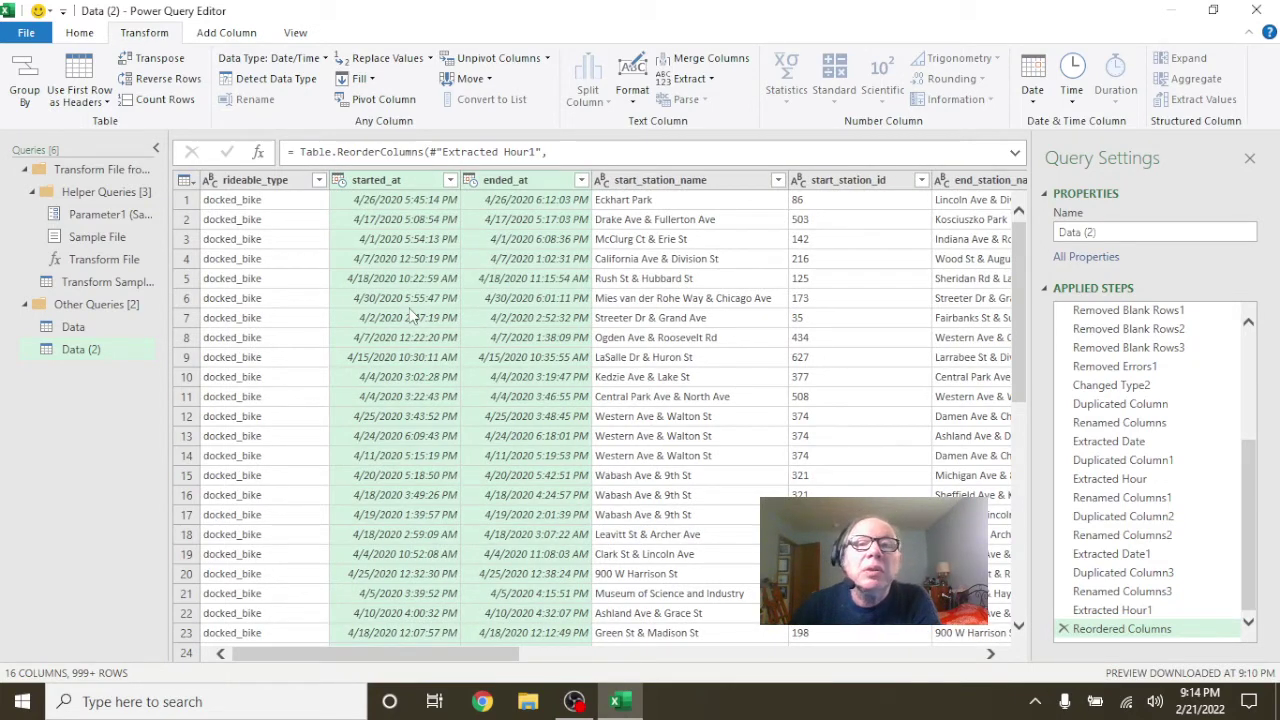
{"action": "left_click", "coordinate": [711, 80]}
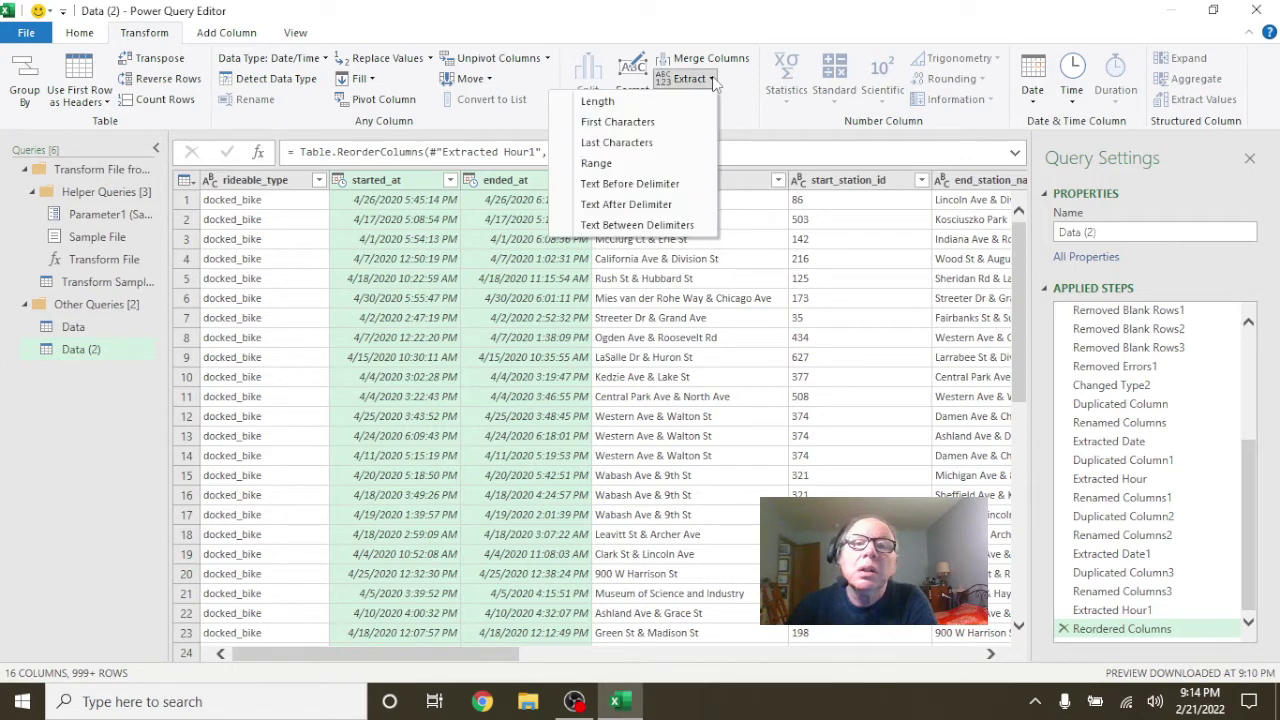
{"action": "left_click", "coordinate": [713, 83]}
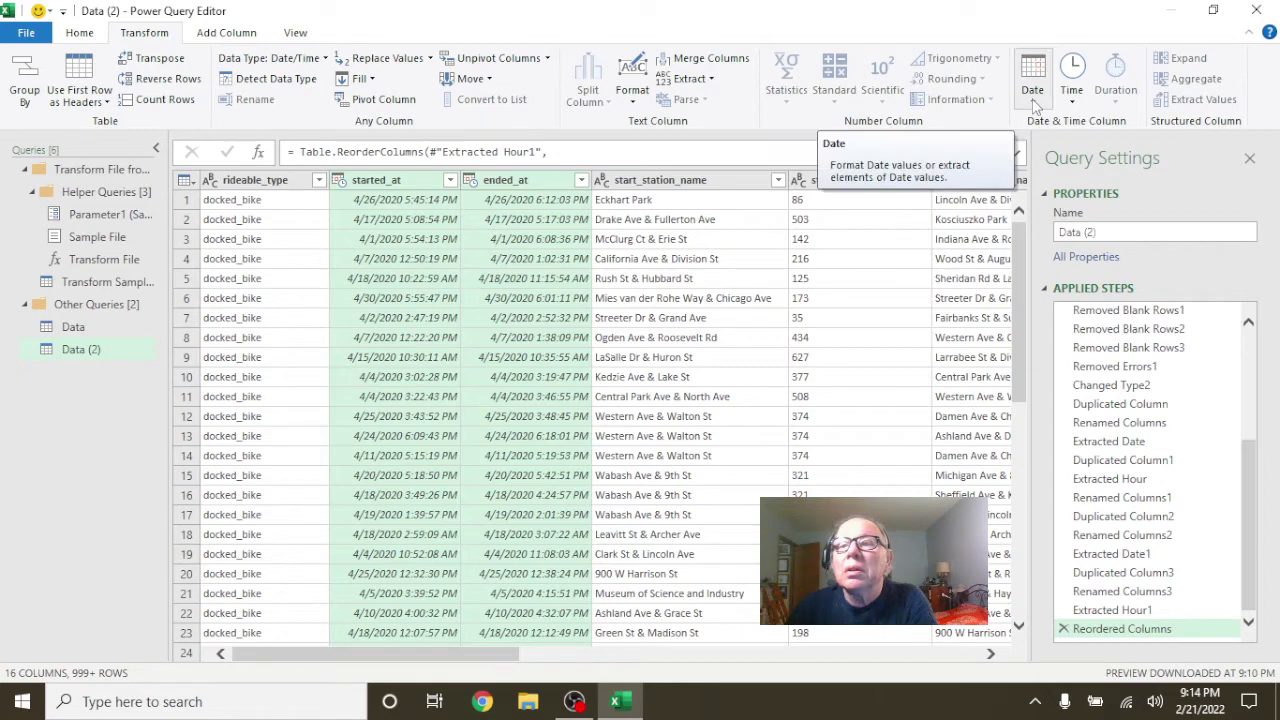
- Reselect started_at and ended_at and show the Add Column commands
{"action": "left_click", "coordinate": [391, 185]}
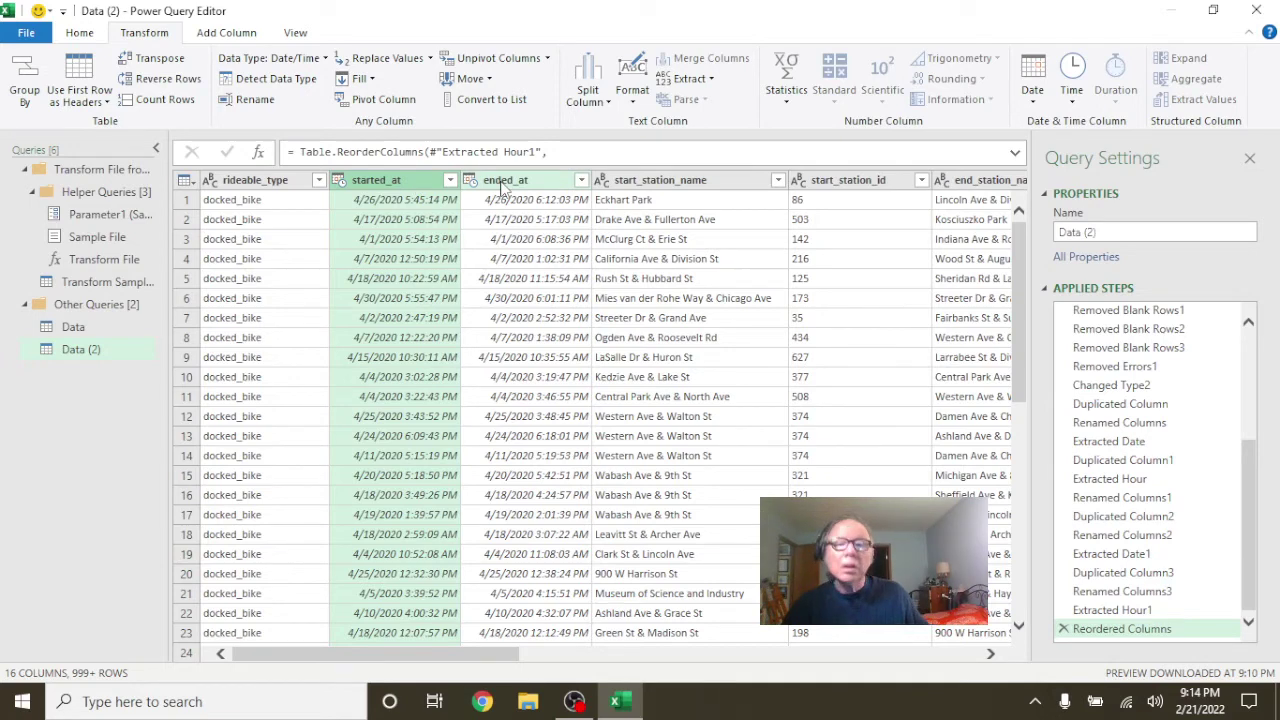
{"action": "left_click", "coordinate": [503, 185], "text": "ctrl"}
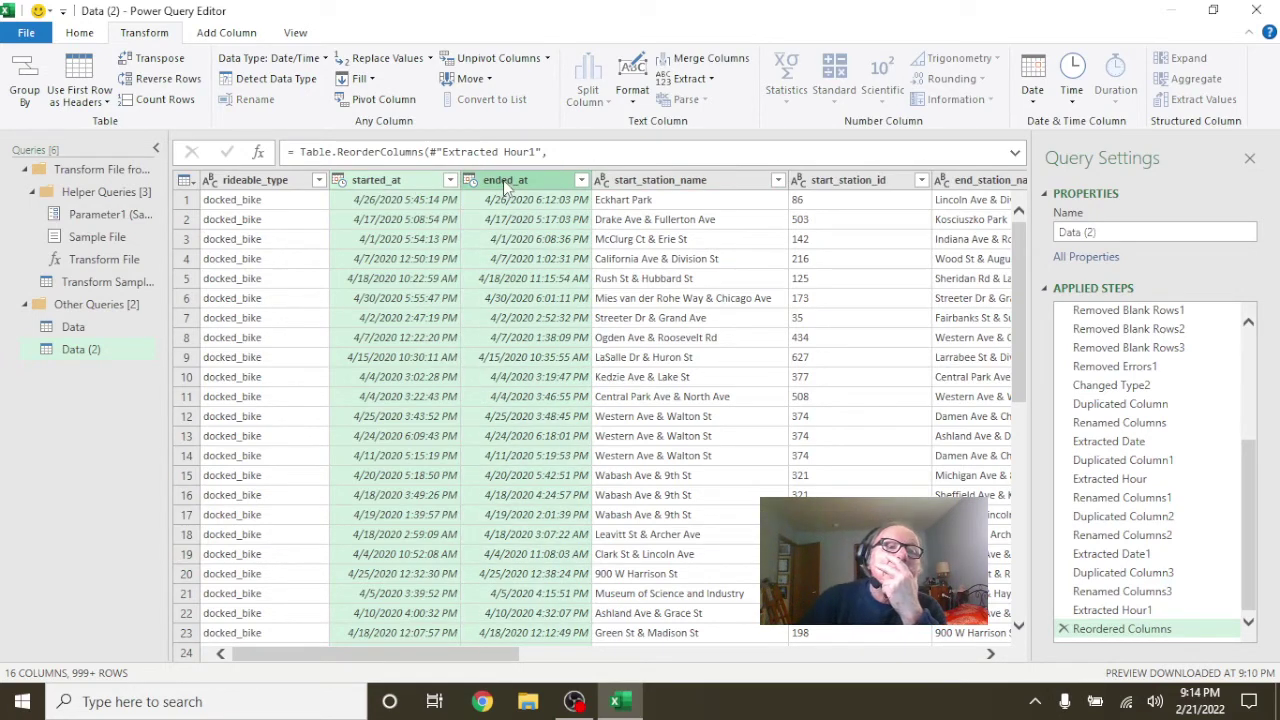
{"action": "left_click", "coordinate": [232, 35]}
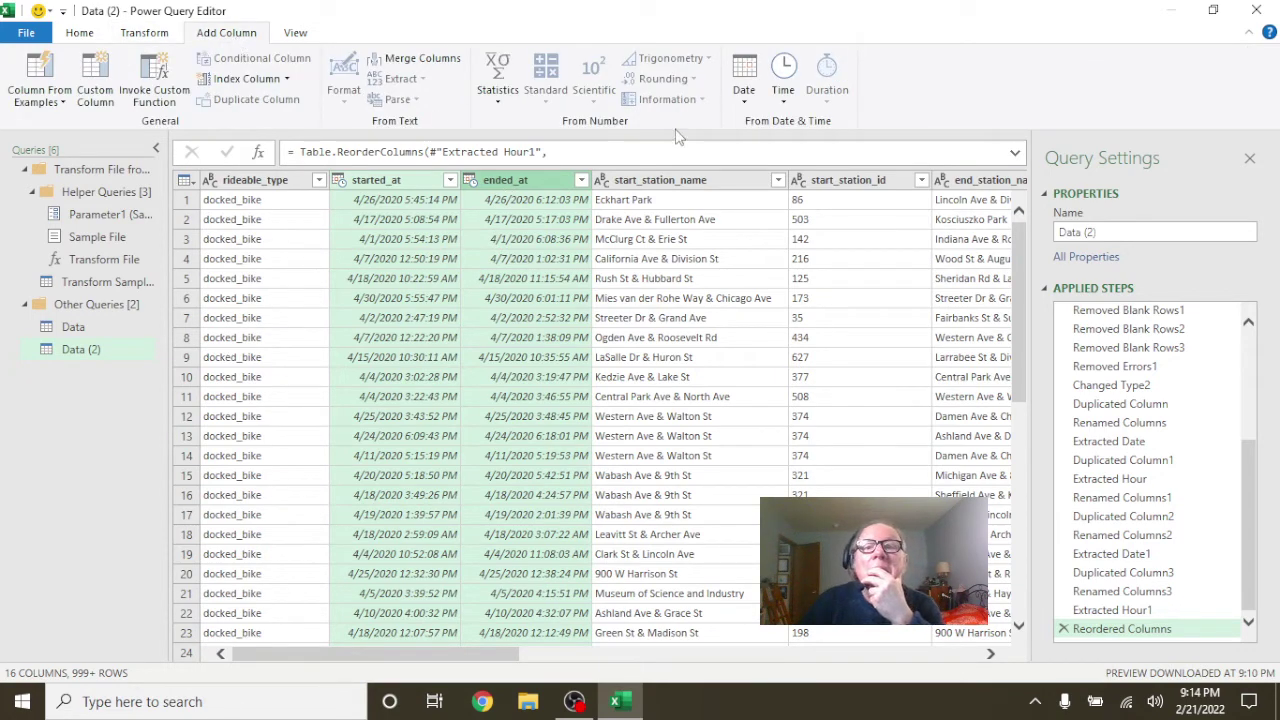
- Try a Time > Subtract column on the two timestamps, then delete that step
{"action": "left_click", "coordinate": [786, 110]}
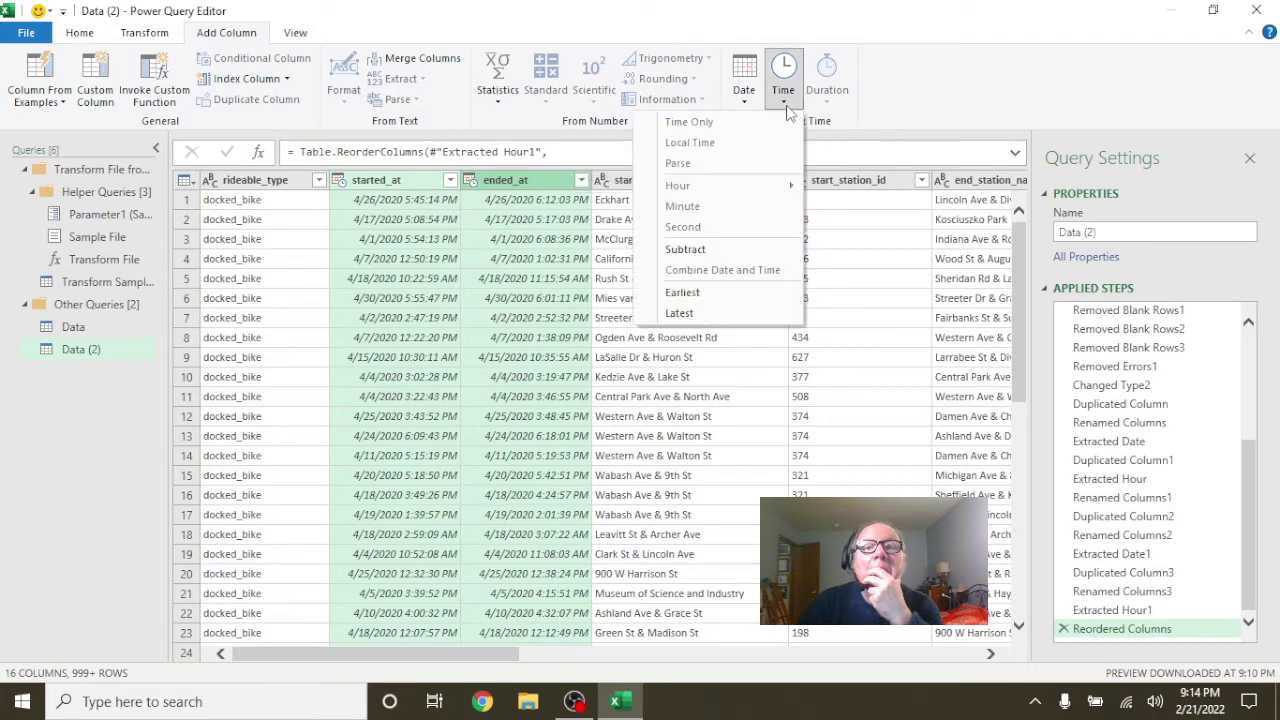
{"action": "left_click", "coordinate": [744, 250]}
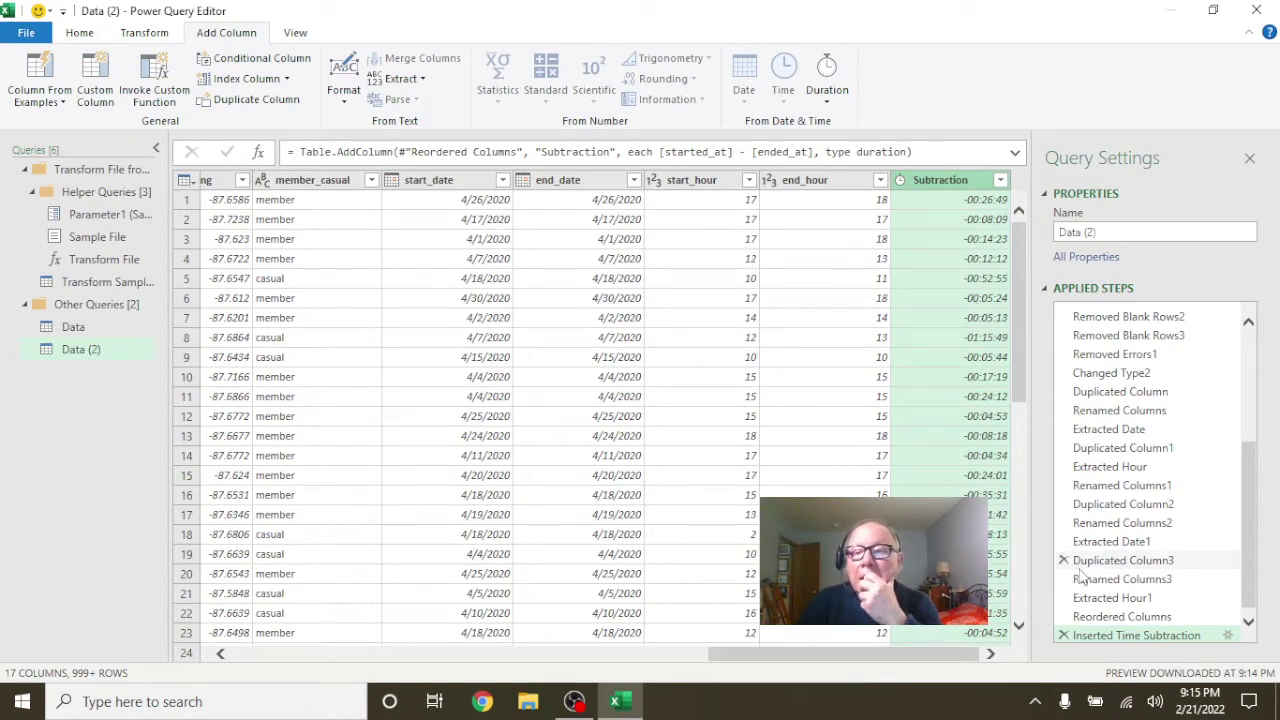
{"action": "scroll", "coordinate": [1085, 625], "scroll_direction": "down", "scroll_amount": 1}
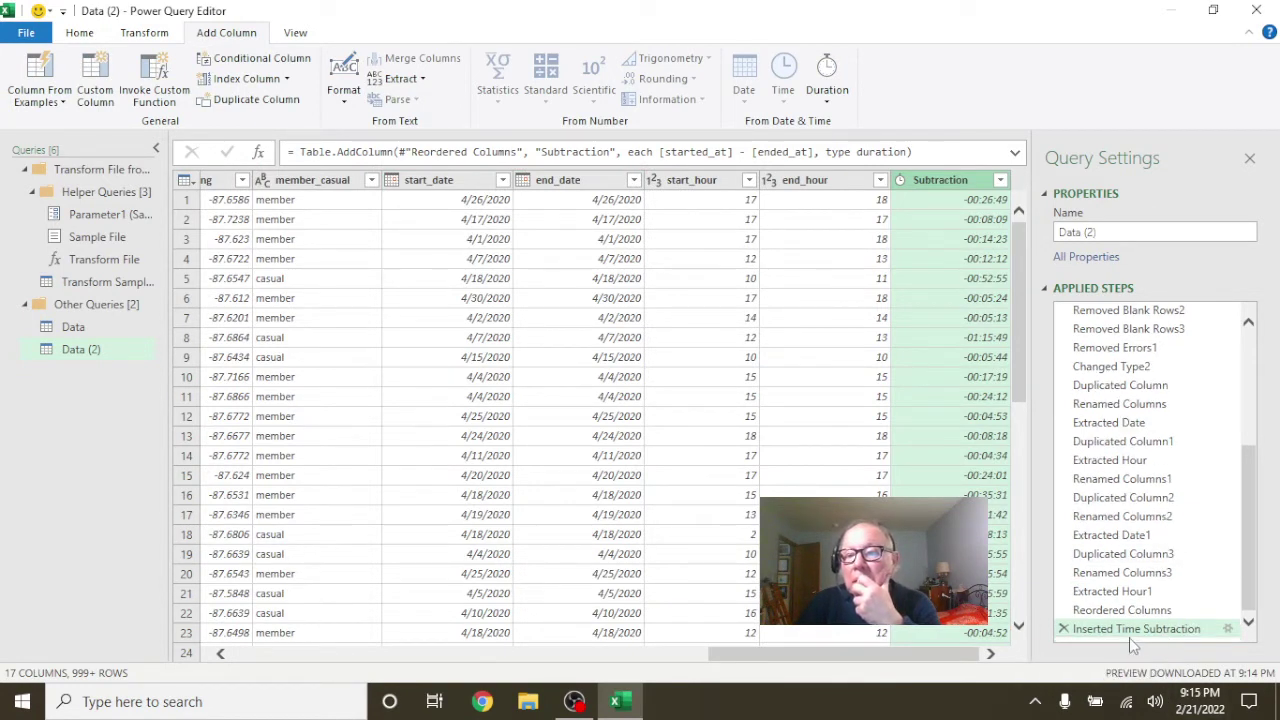
{"action": "left_click", "coordinate": [1063, 628]}
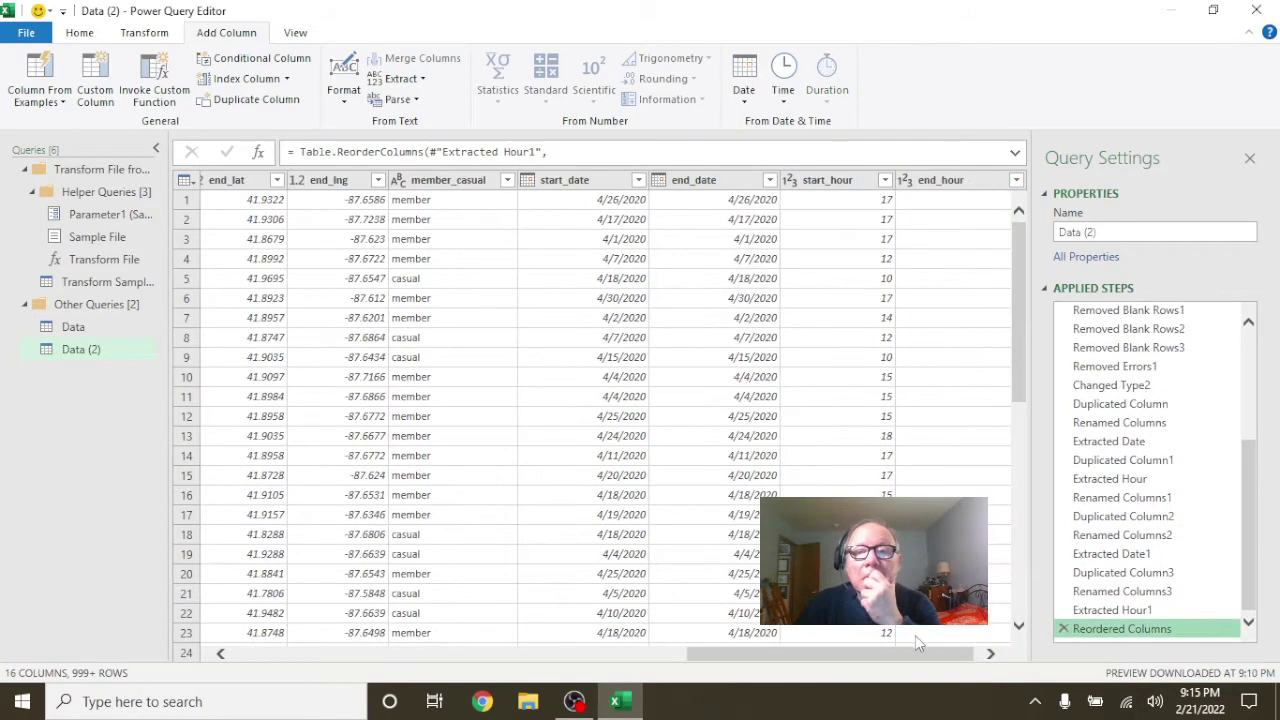
- Select ended_at then started_at and add a Subtraction column of ended_at minus started_at
{"action": "left_click_drag", "start_coordinate": [870, 652], "coordinate": [551, 652]}
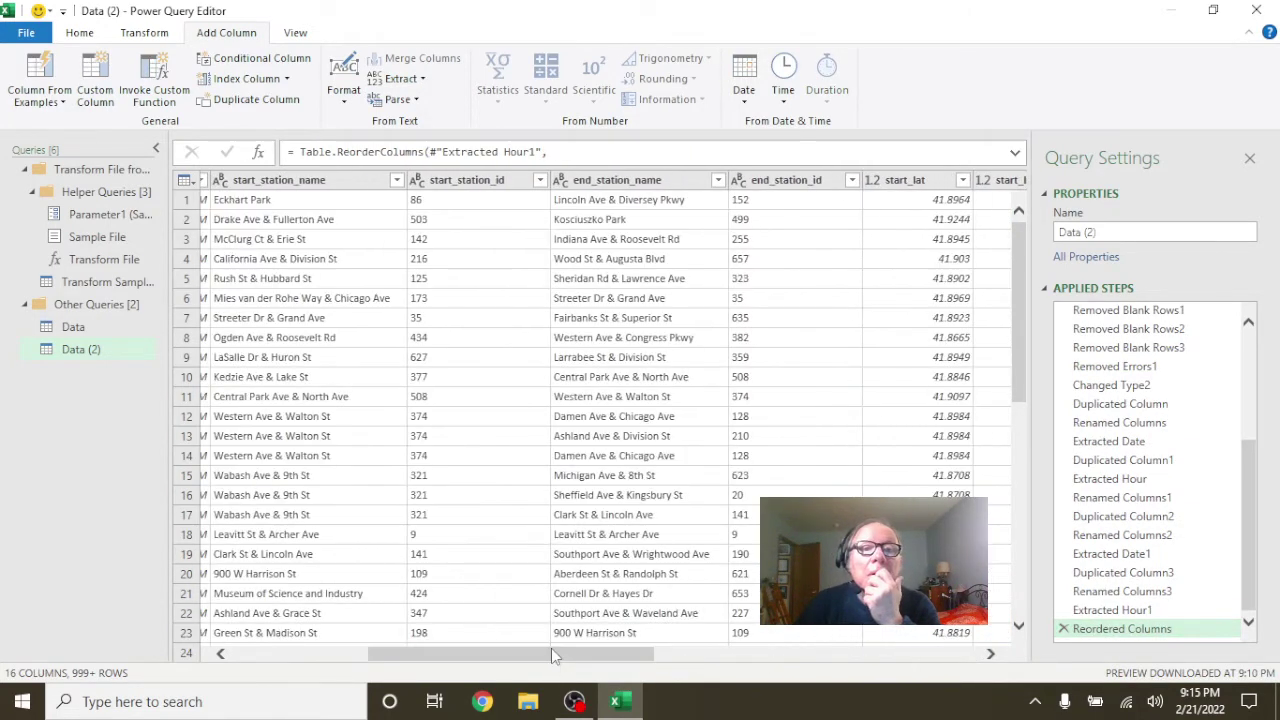
{"action": "left_click_drag", "start_coordinate": [551, 650], "coordinate": [404, 652]}
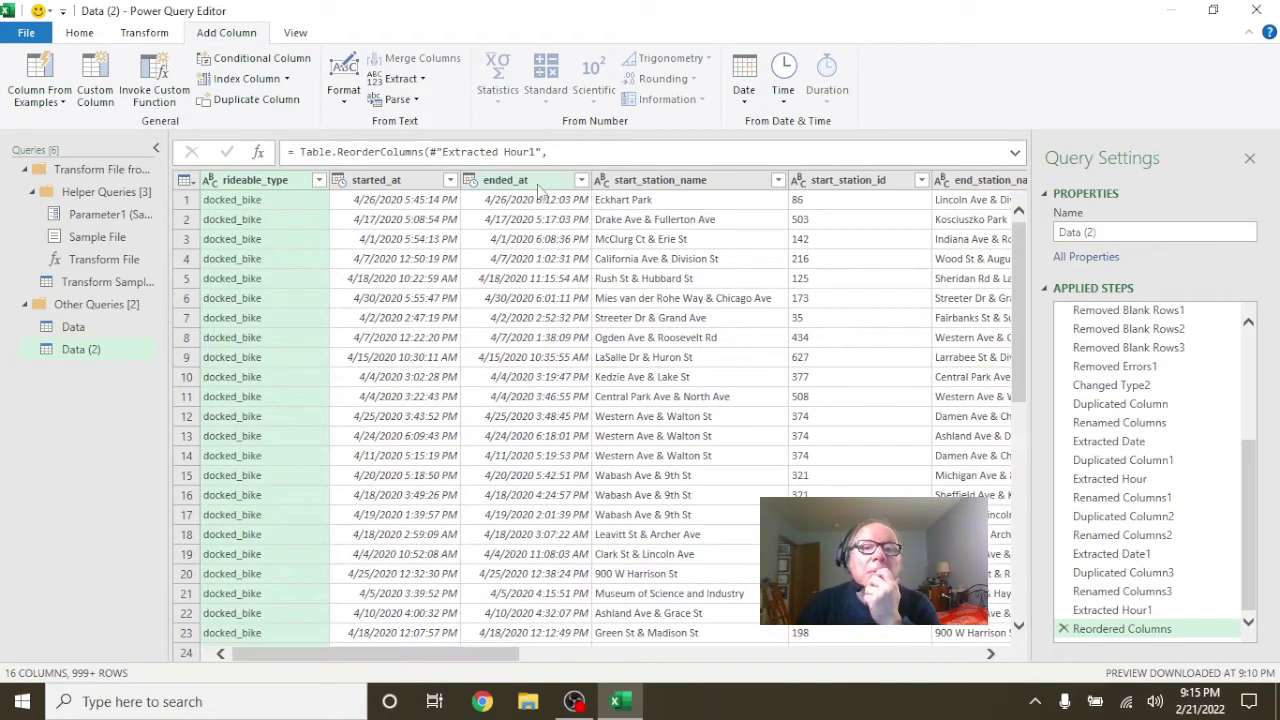
{"action": "left_click", "coordinate": [538, 188]}
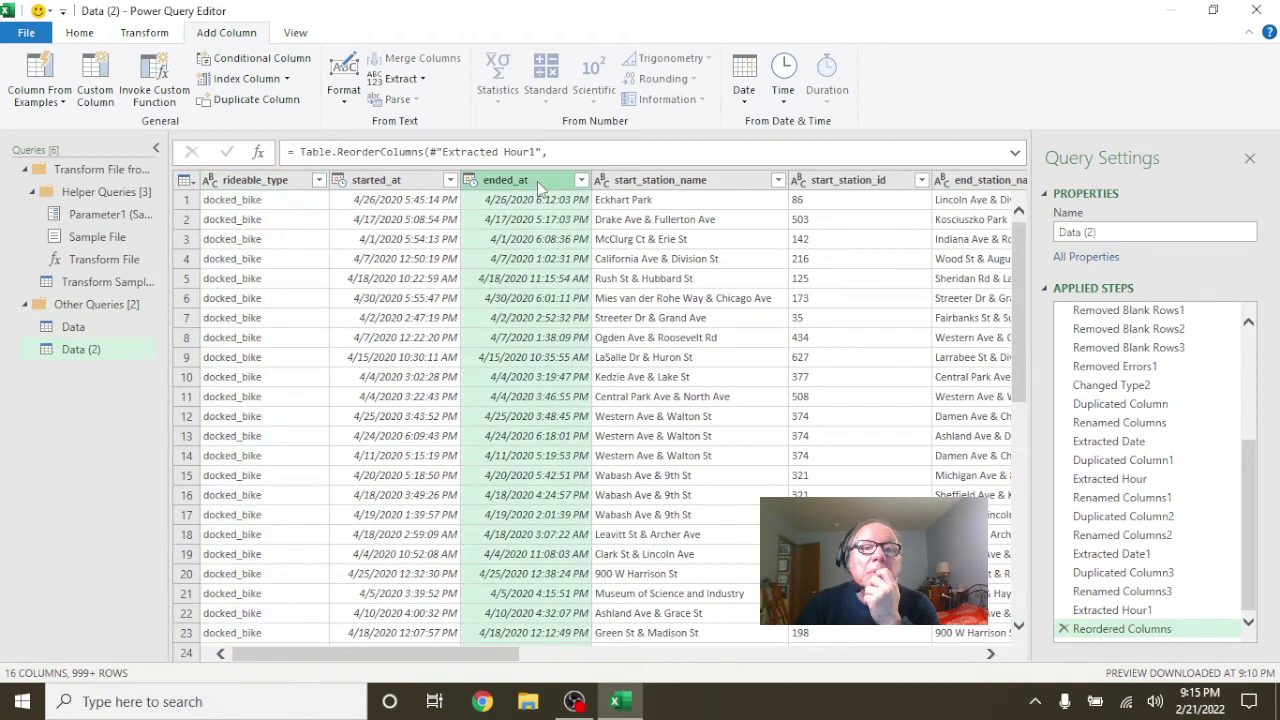
{"action": "left_click", "coordinate": [400, 187], "text": "ctrl"}
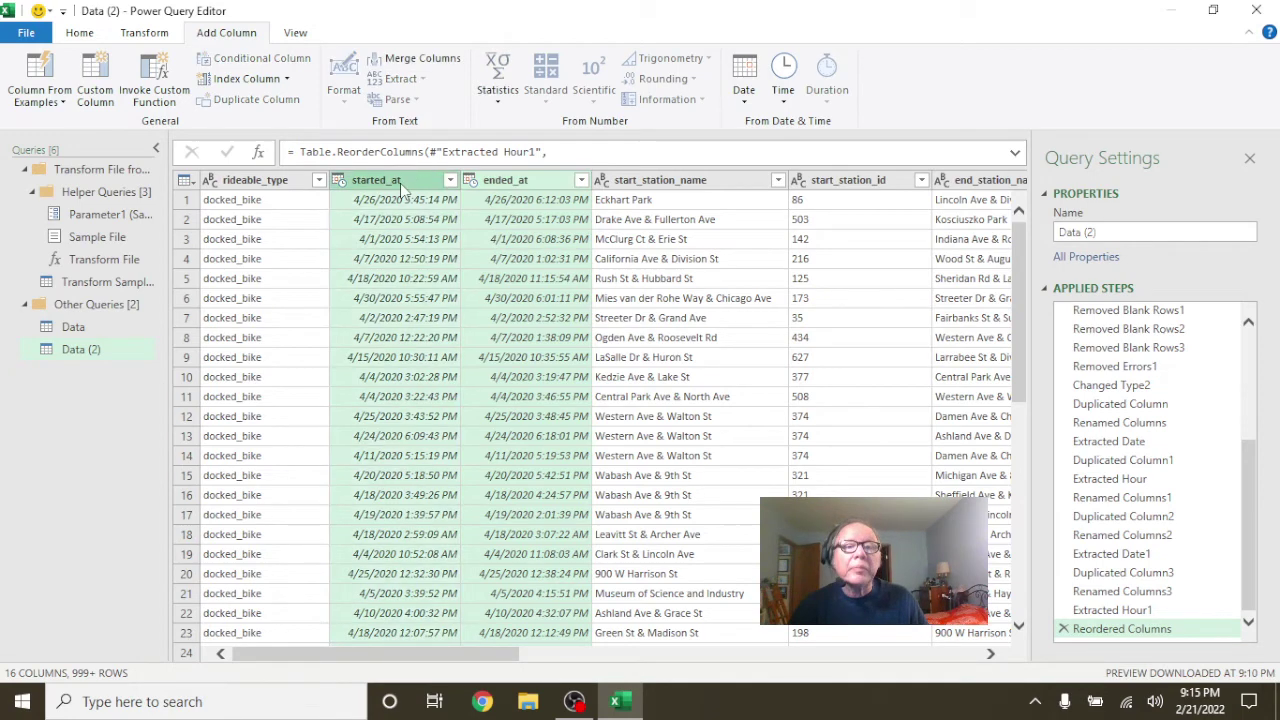
{"action": "left_click", "coordinate": [745, 100]}
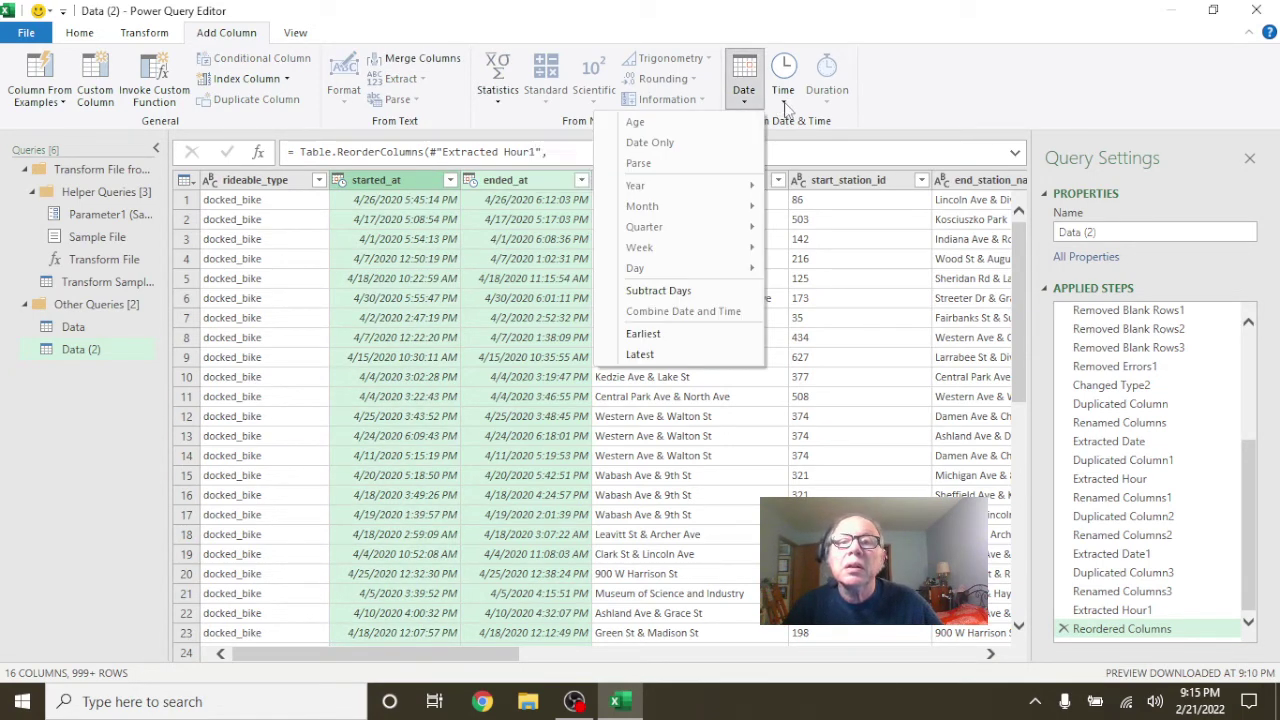
{"action": "left_click", "coordinate": [785, 100]}
{"action": "left_click", "coordinate": [749, 253]}
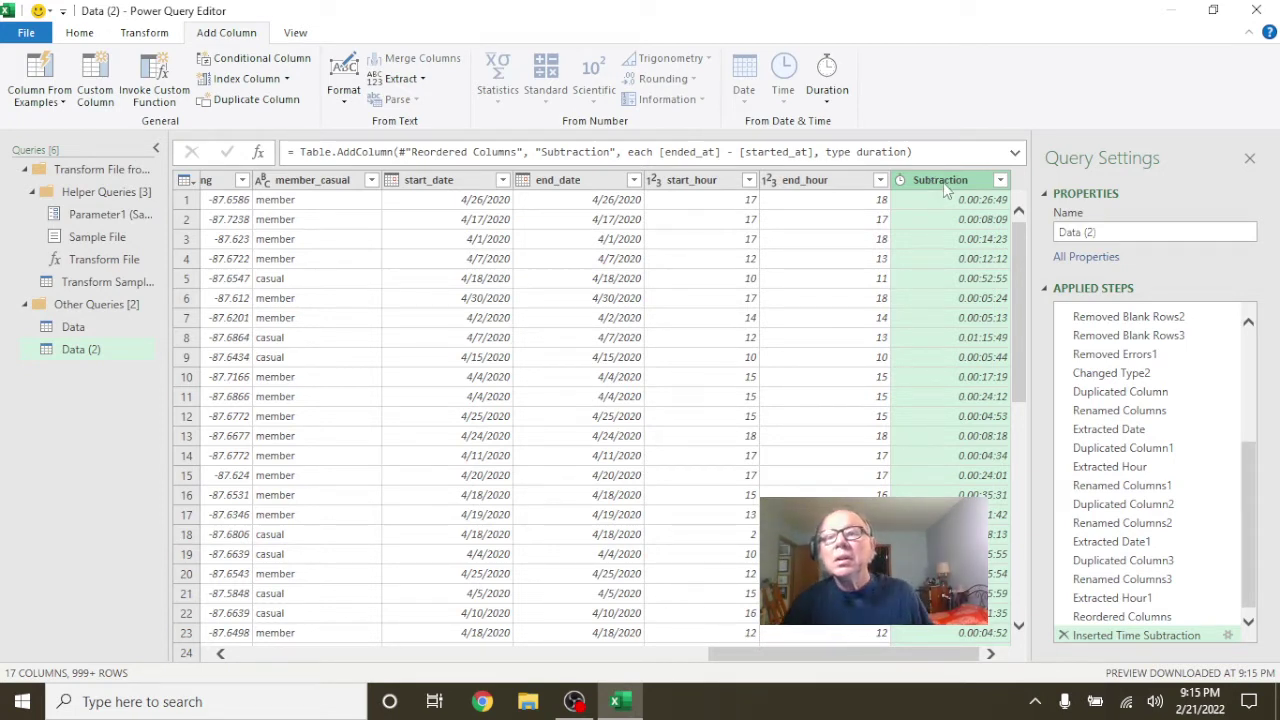
- Rename the Subtraction column to trip_duration, creating the Renamed Columns4 step
{"action": "right_click", "coordinate": [943, 184]}
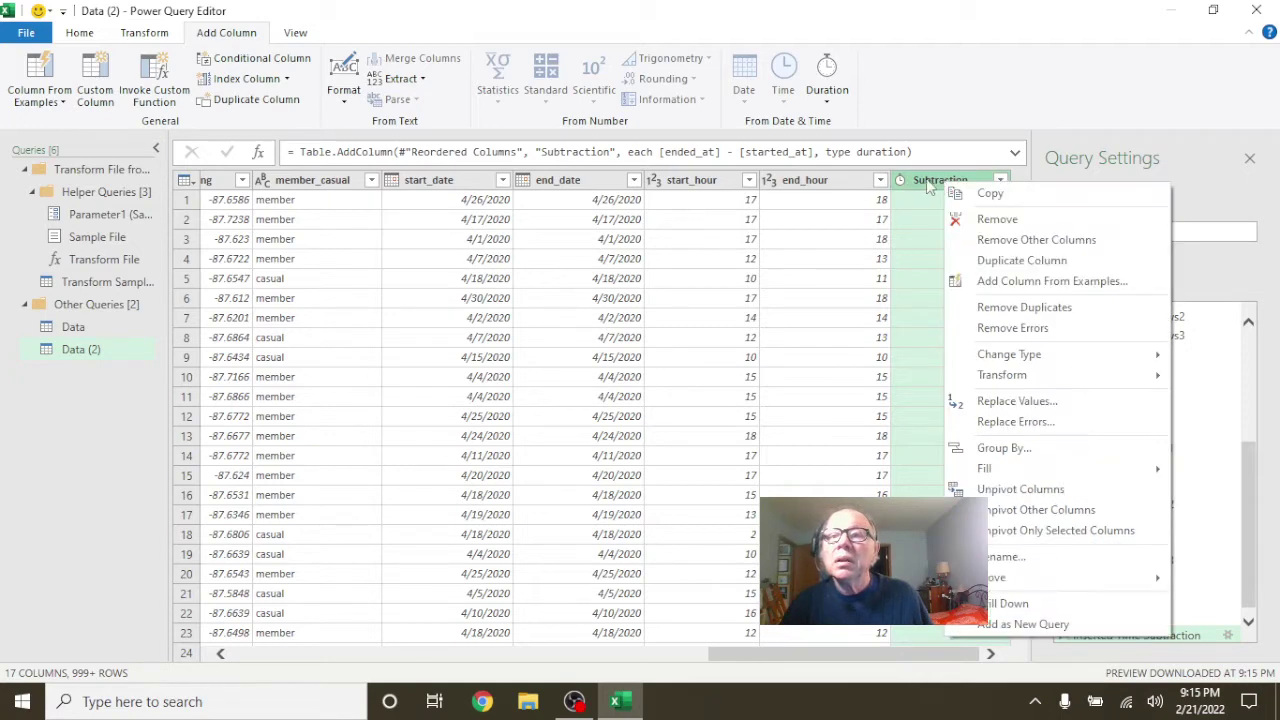
{"action": "left_click", "coordinate": [922, 180]}
{"action": "double_click", "coordinate": [922, 180]}
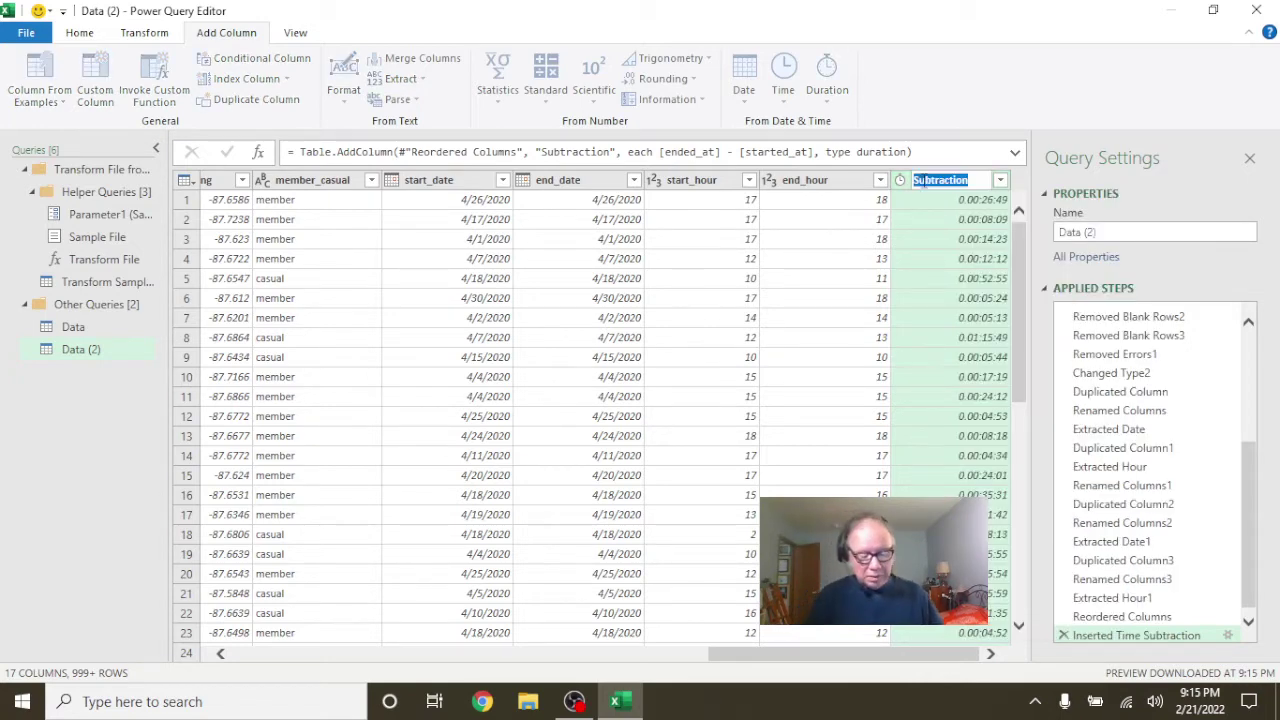
{"action": "type", "text": "trip_dur"}
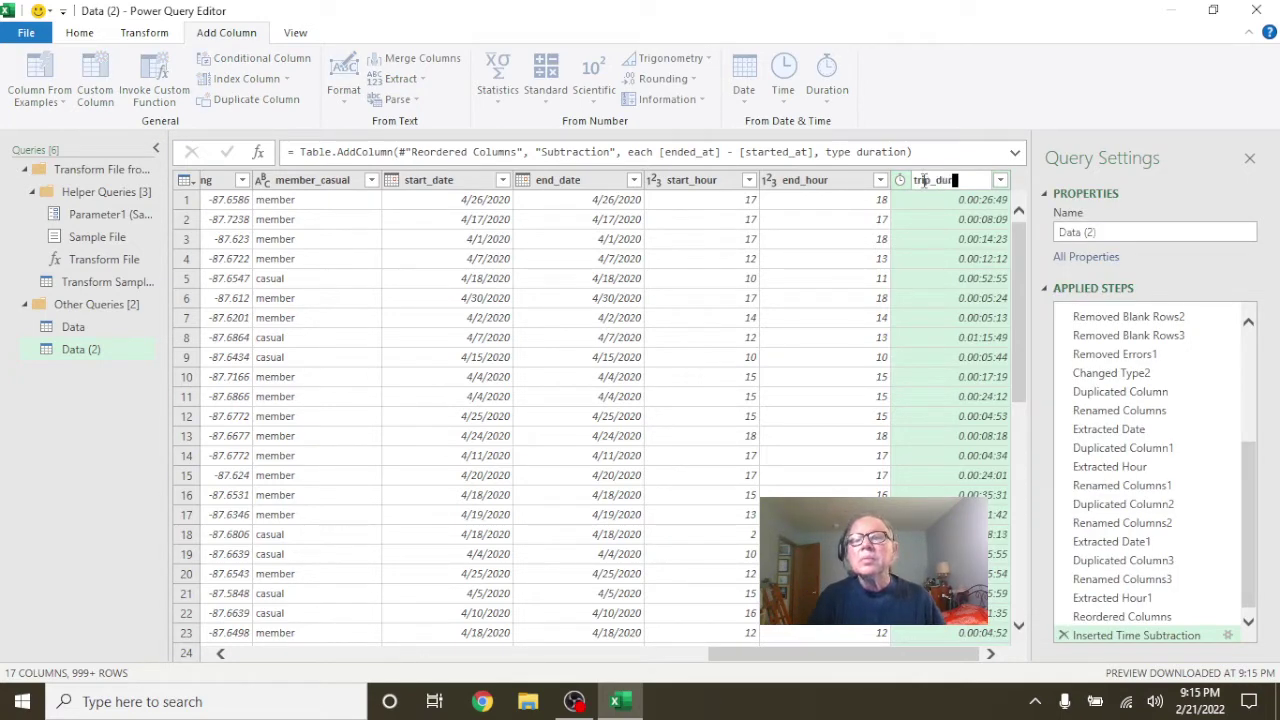
{"action": "type", "text": "ation"}
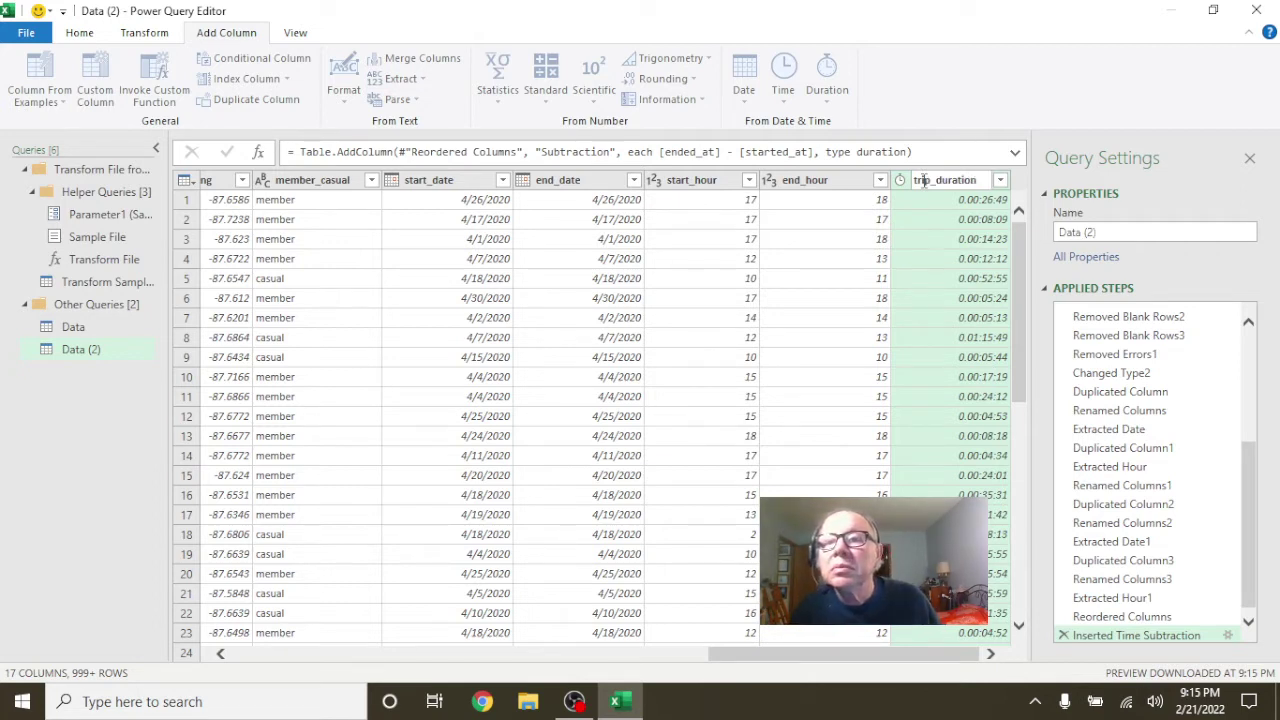
{"action": "key", "text": "Return"}
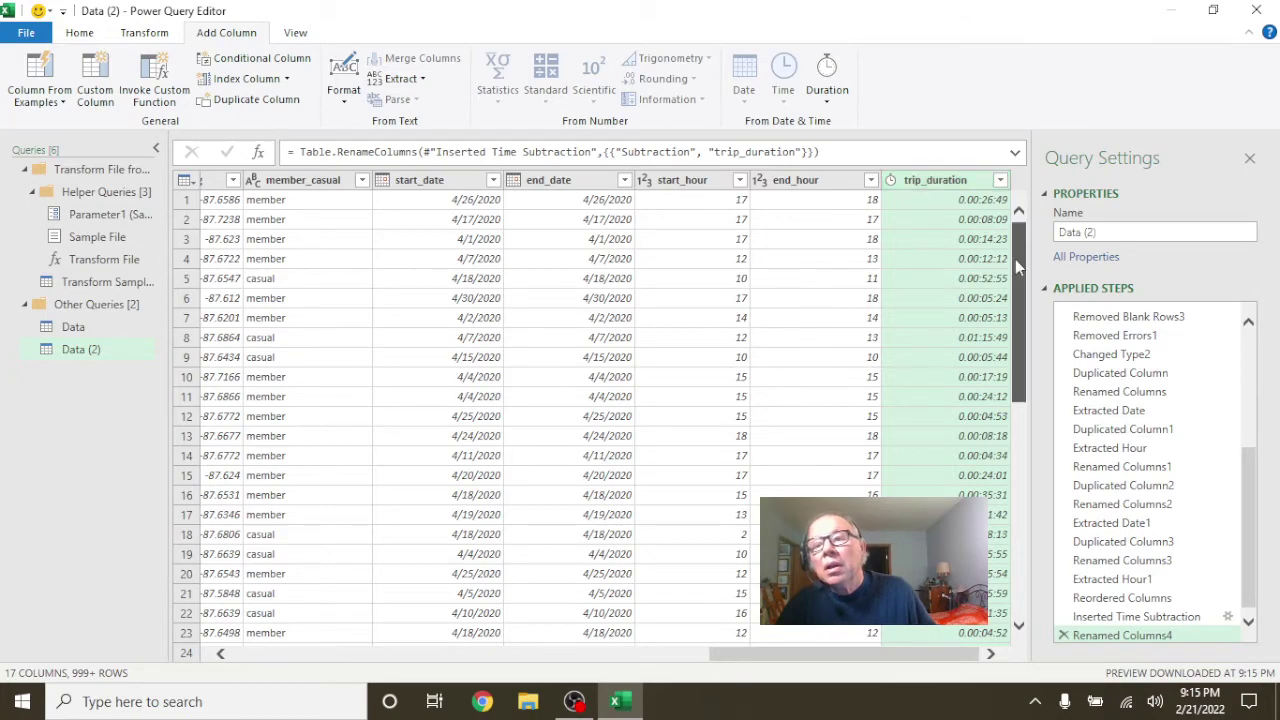
{"action": "left_click_drag", "start_coordinate": [1015, 259], "coordinate": [1010, 228]}
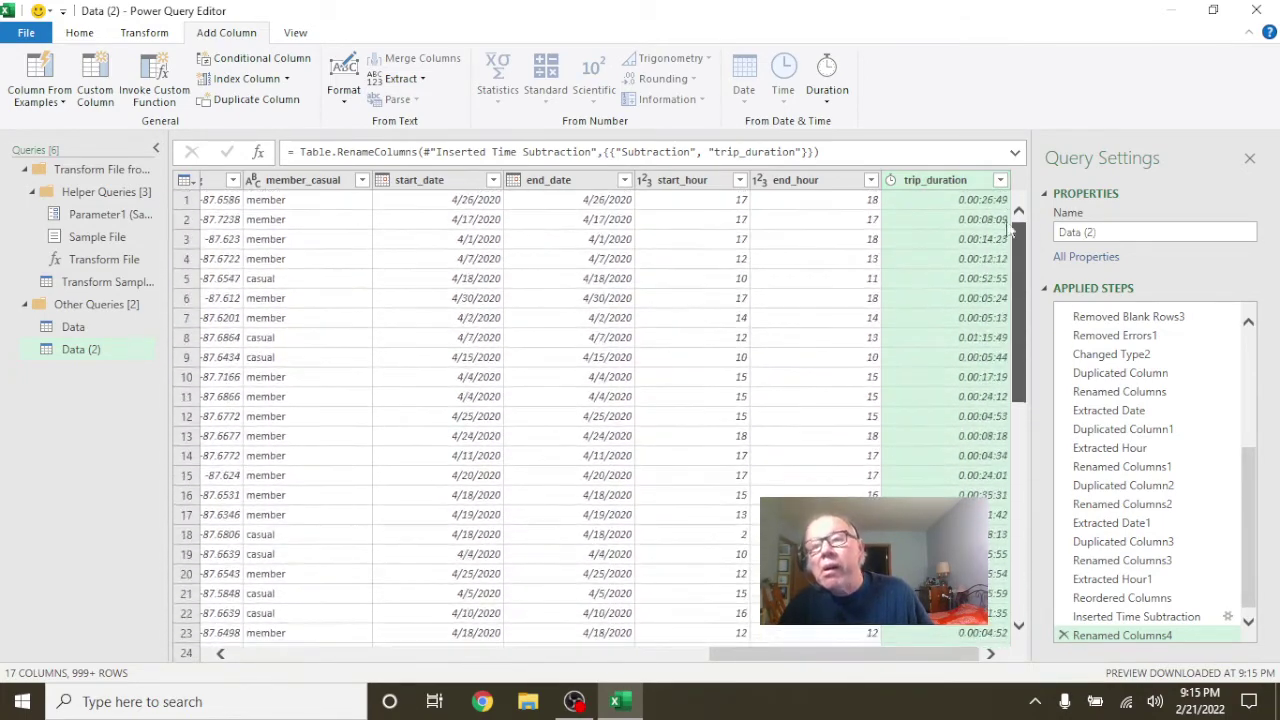
- Review trip_duration's values and apply its filter, then start renaming the query to cyclistic
{"action": "left_click", "coordinate": [1000, 180]}
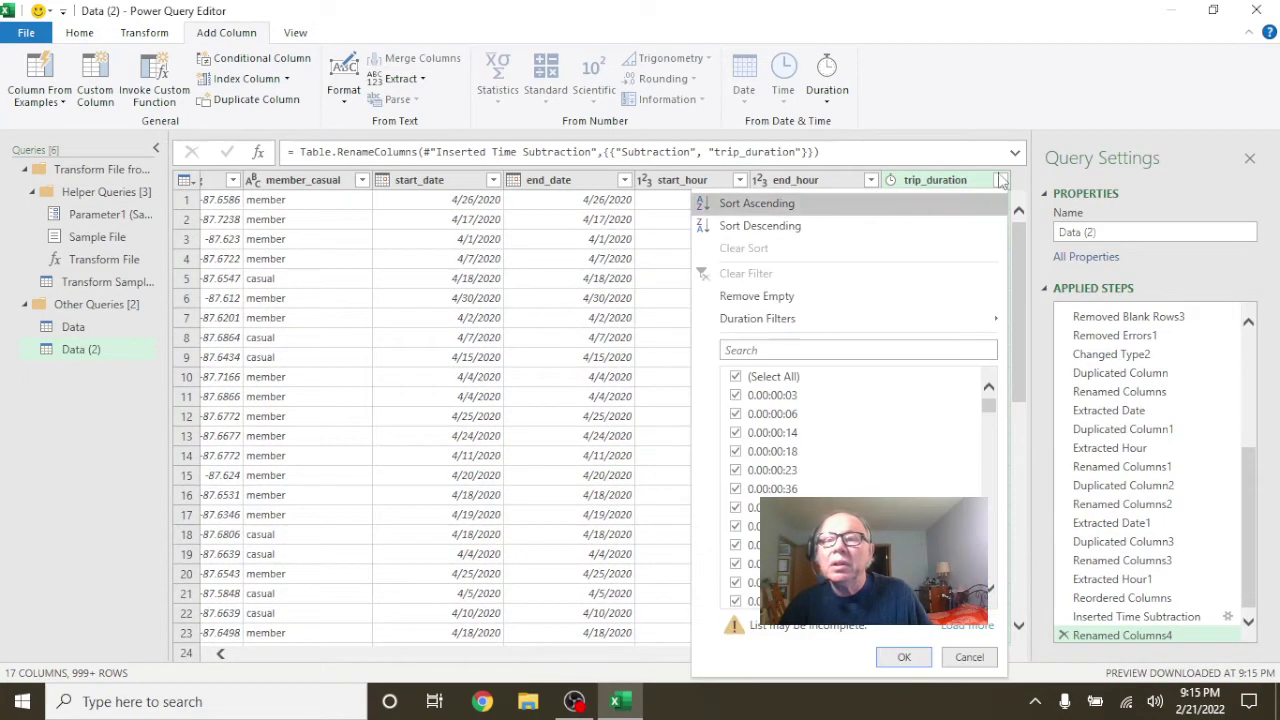
{"action": "scroll", "coordinate": [930, 454], "scroll_direction": "down", "scroll_amount": 1}
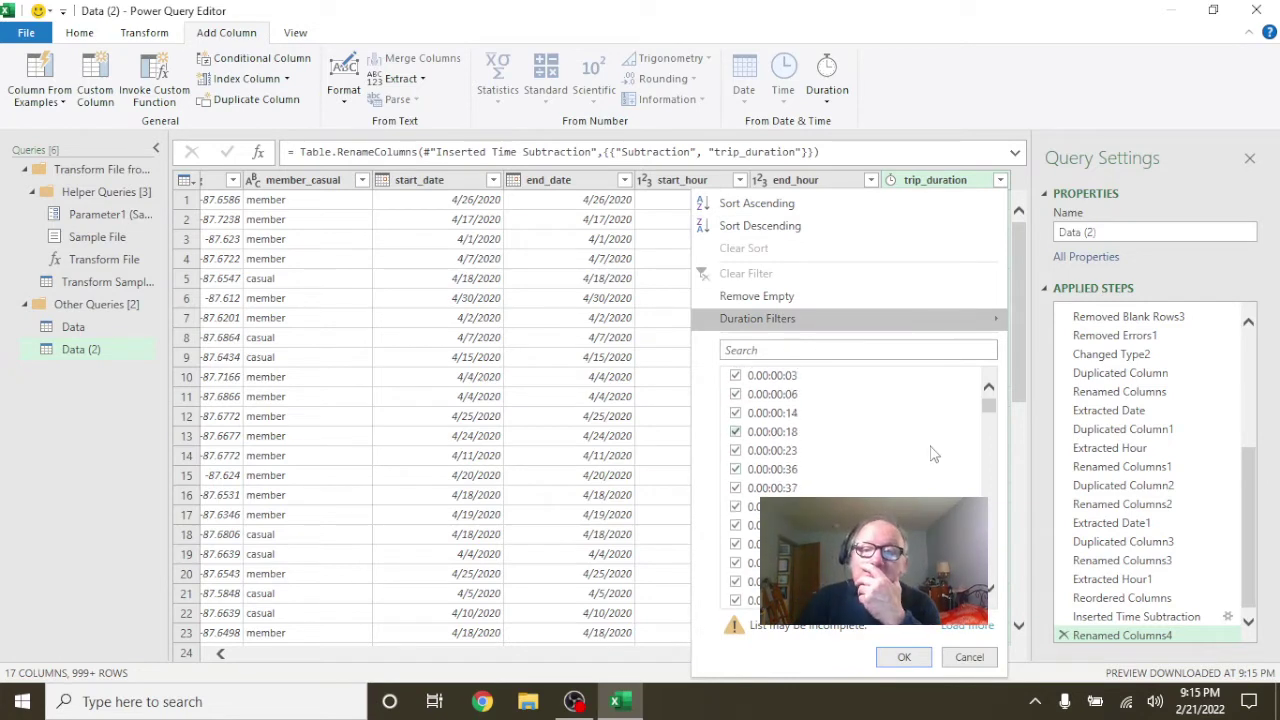
{"action": "scroll", "coordinate": [930, 454], "scroll_direction": "down", "scroll_amount": 2}
{"action": "scroll", "coordinate": [984, 418], "scroll_direction": "down", "scroll_amount": 2}
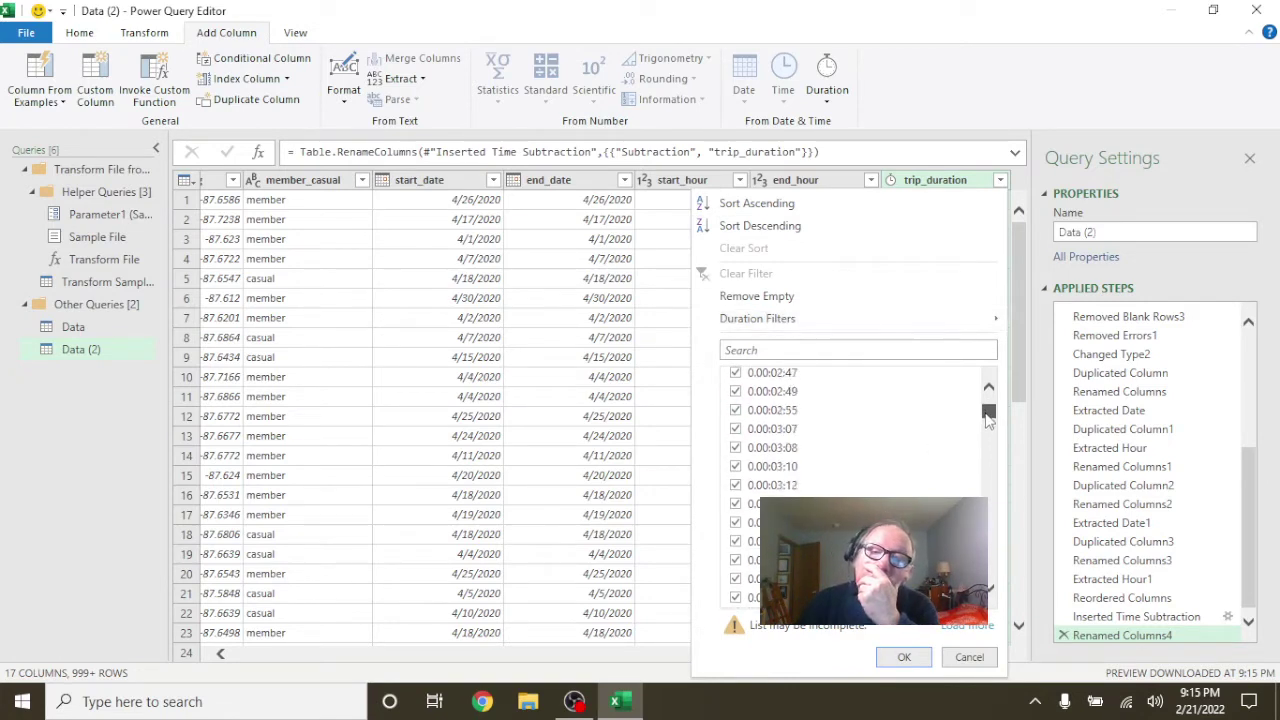
{"action": "left_click_drag", "start_coordinate": [987, 408], "coordinate": [990, 568]}
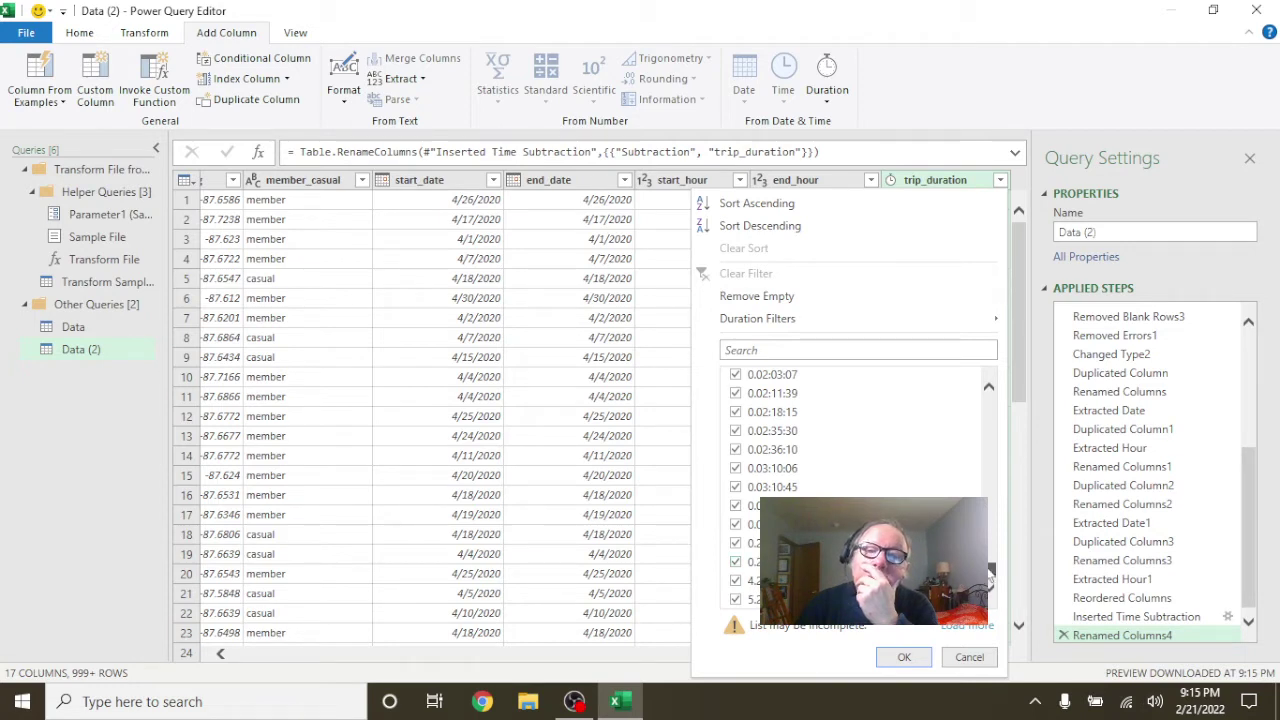
{"action": "left_click_drag", "start_coordinate": [990, 568], "coordinate": [990, 442]}
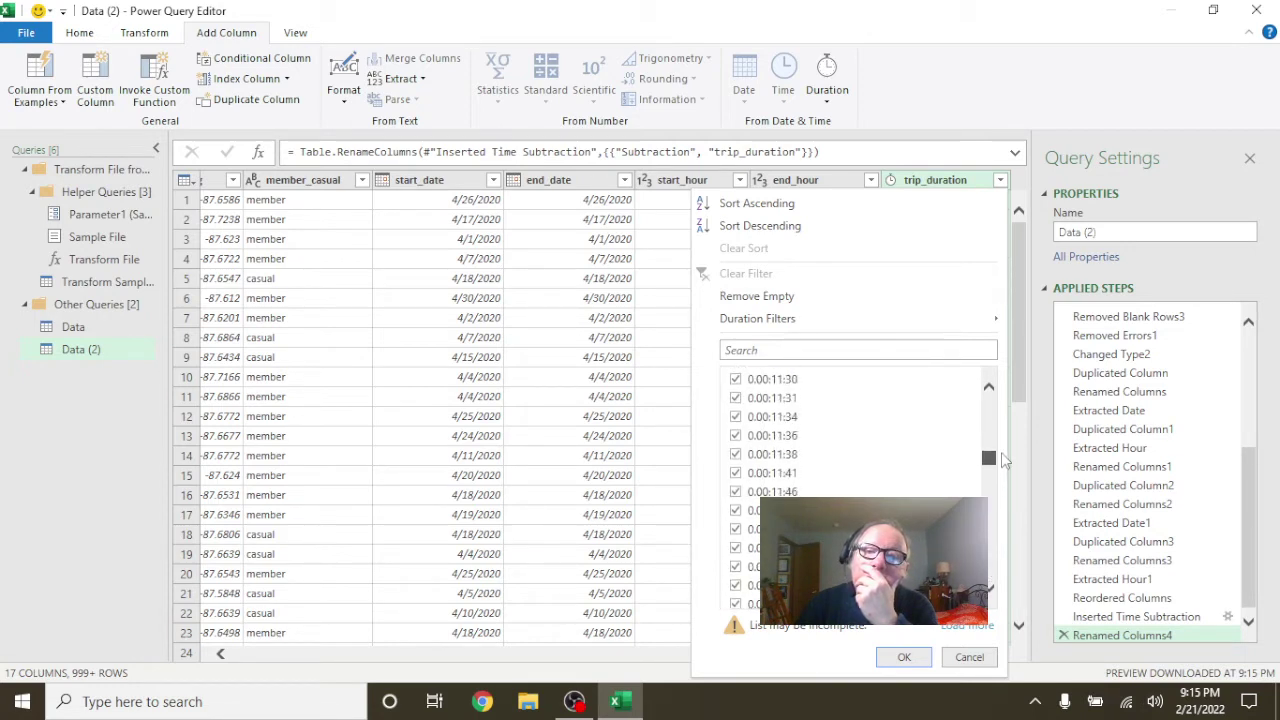
{"action": "left_click", "coordinate": [903, 657]}
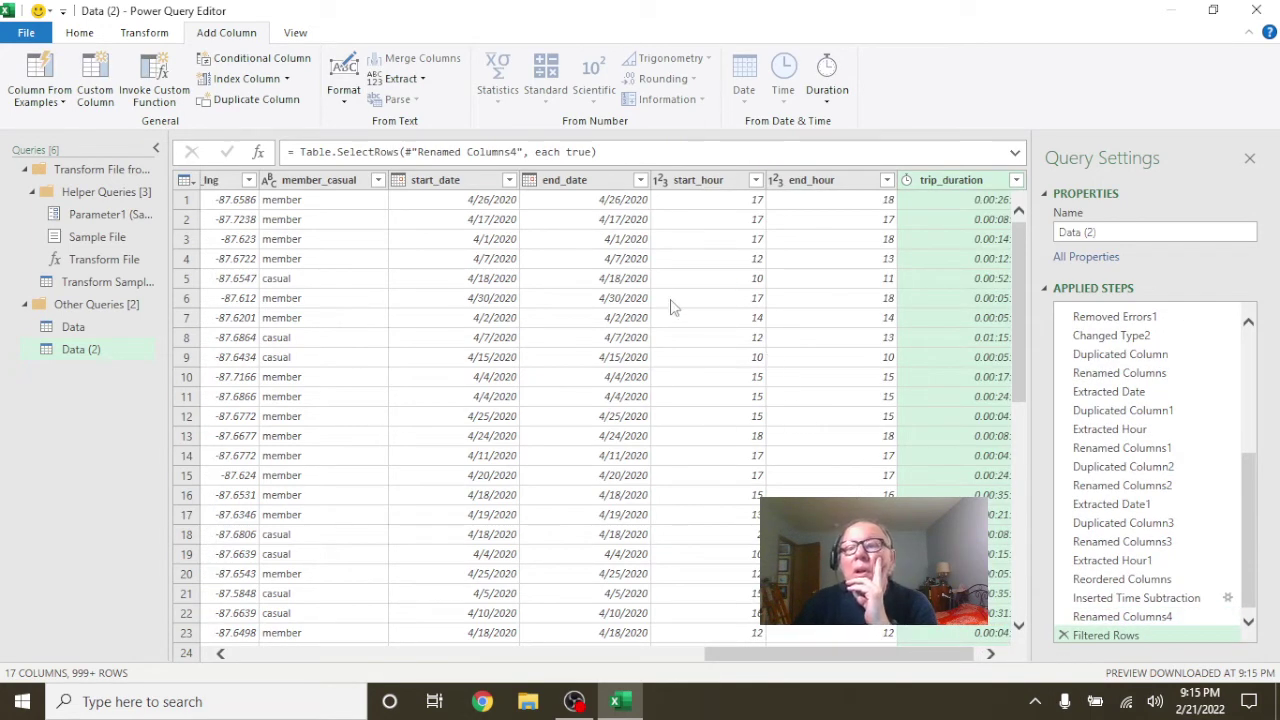
{"action": "left_click", "coordinate": [1105, 232]}
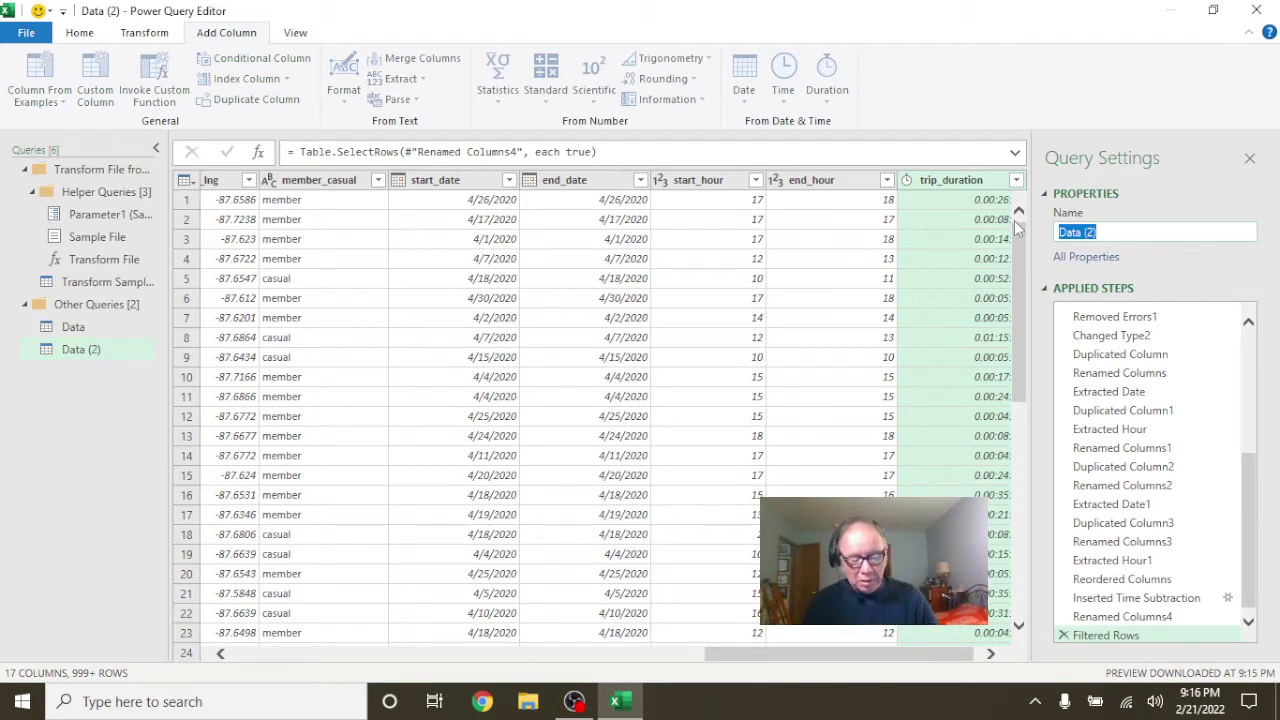
{"action": "type", "text": "cycl"}
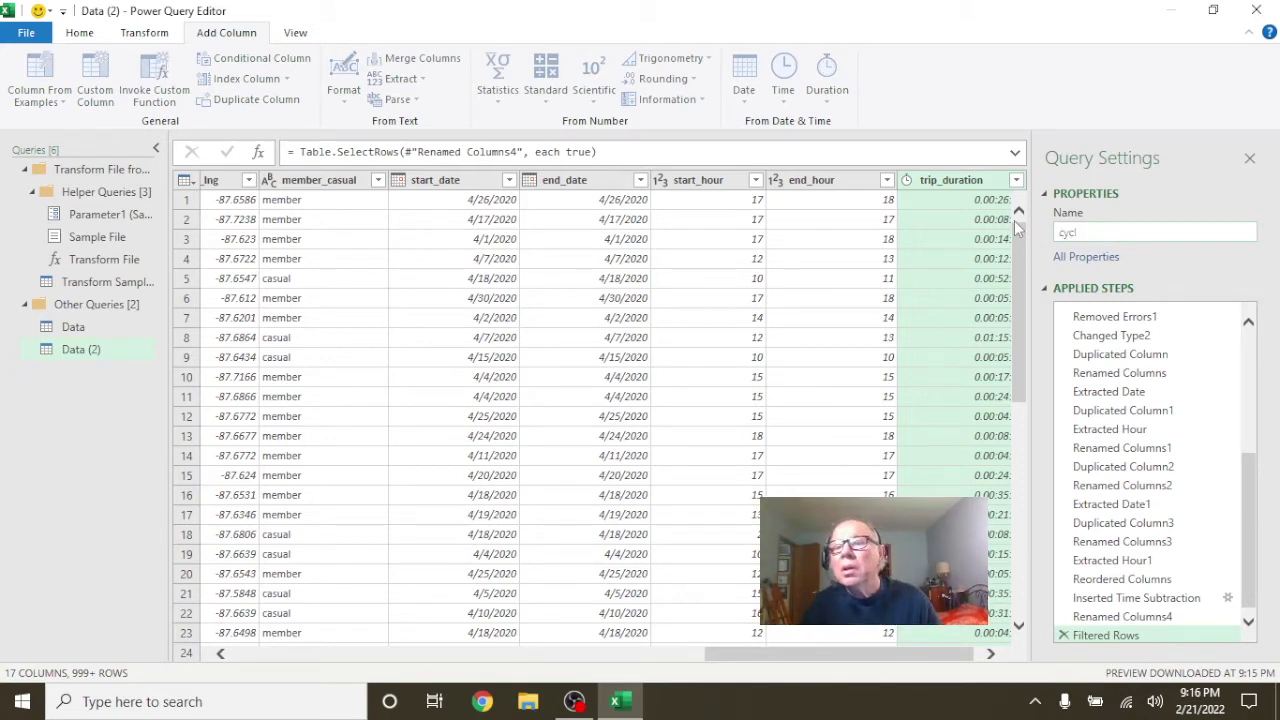
{"action": "type", "text": "istic"}
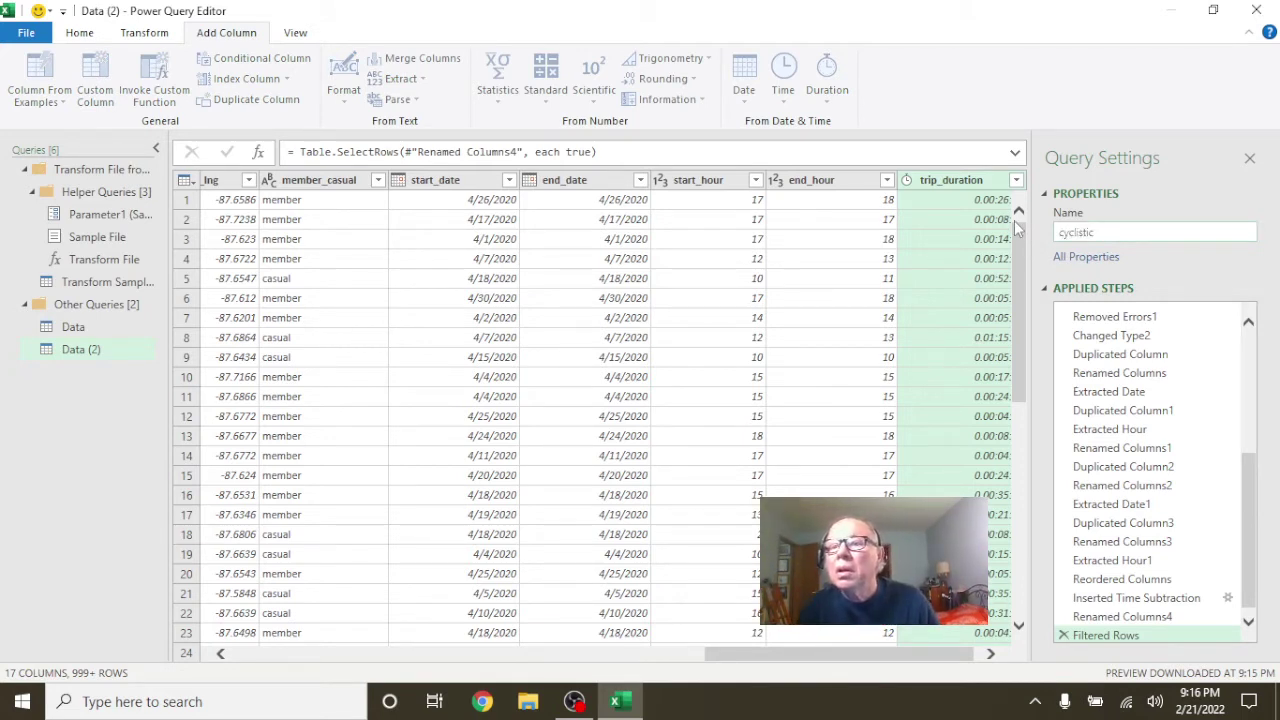
- Confirm cyclistic as the new name for the query formerly called Data (2)
{"action": "key", "text": "Return"}
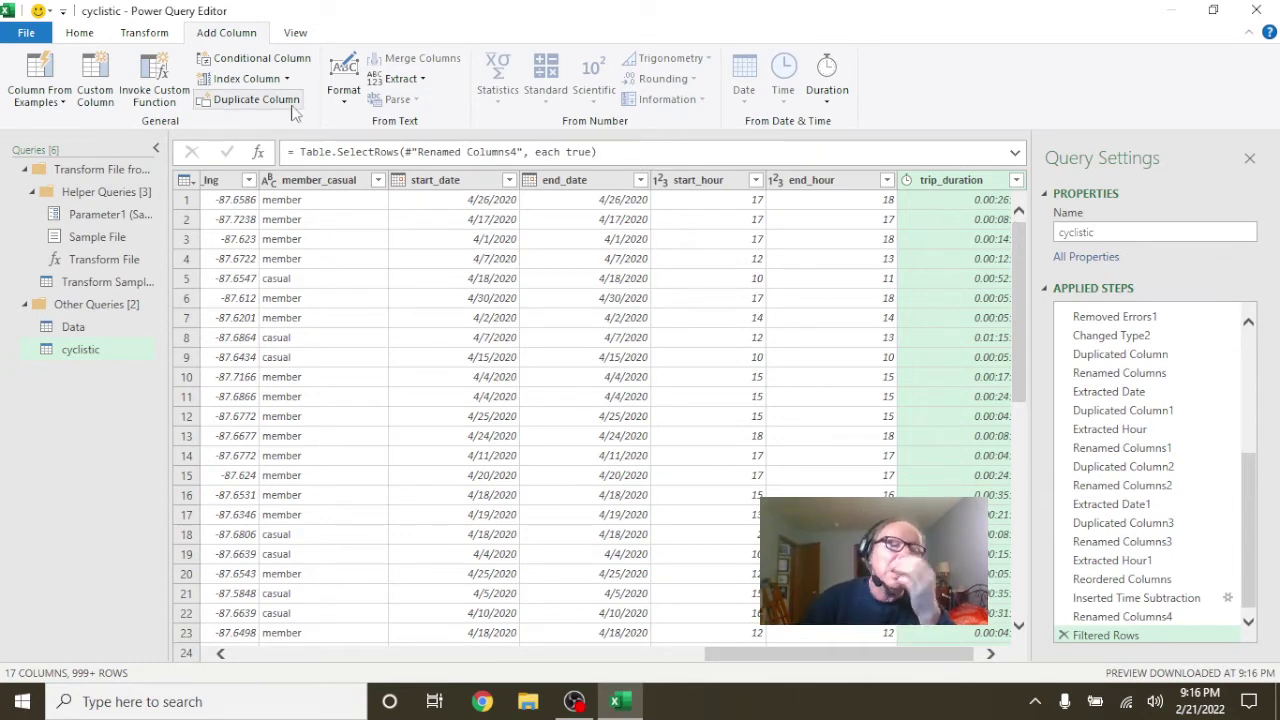
- Load the cyclistic query as a connection only, also adding it to the Data Model
{"action": "left_click", "coordinate": [64, 104]}
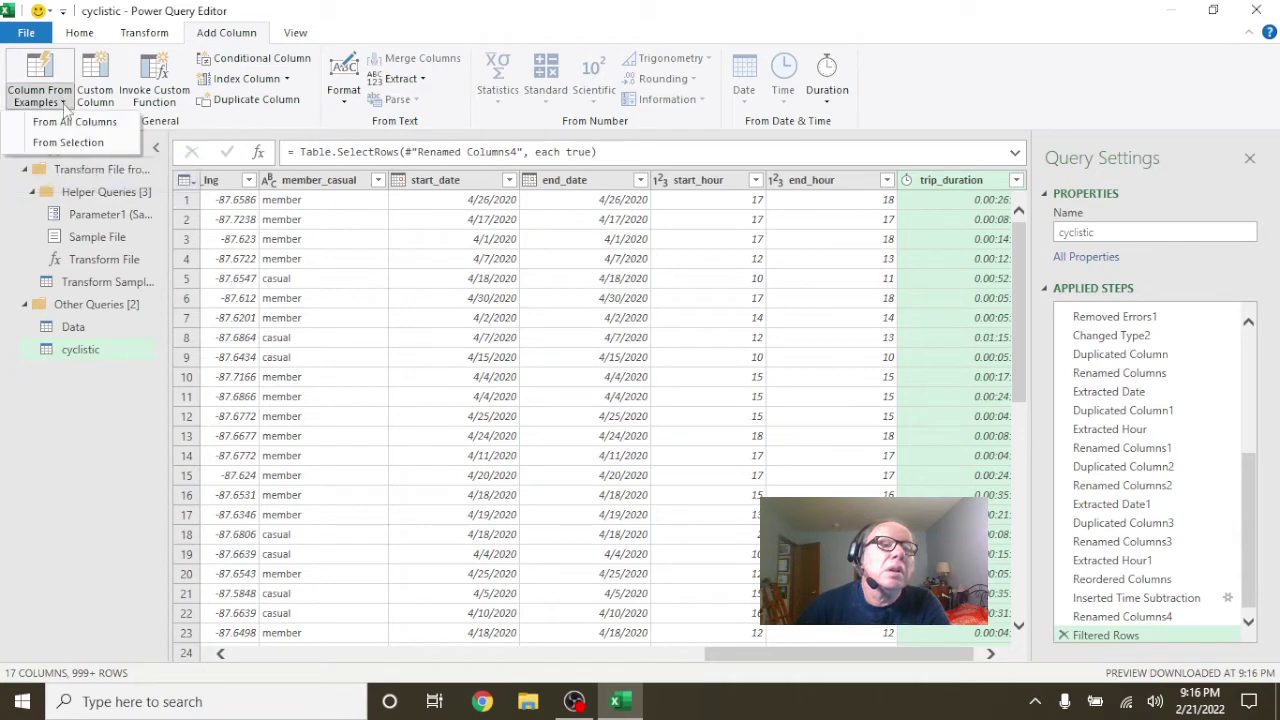
{"action": "left_click", "coordinate": [88, 36]}
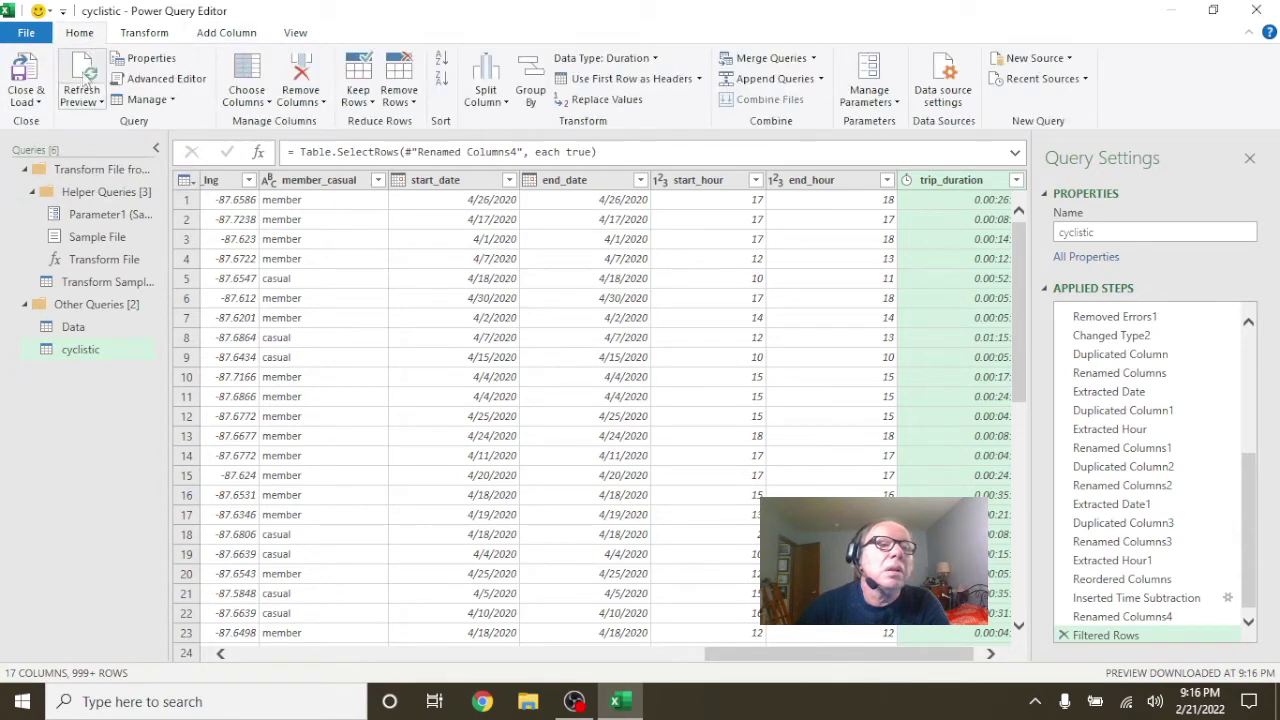
{"action": "left_click", "coordinate": [40, 102]}
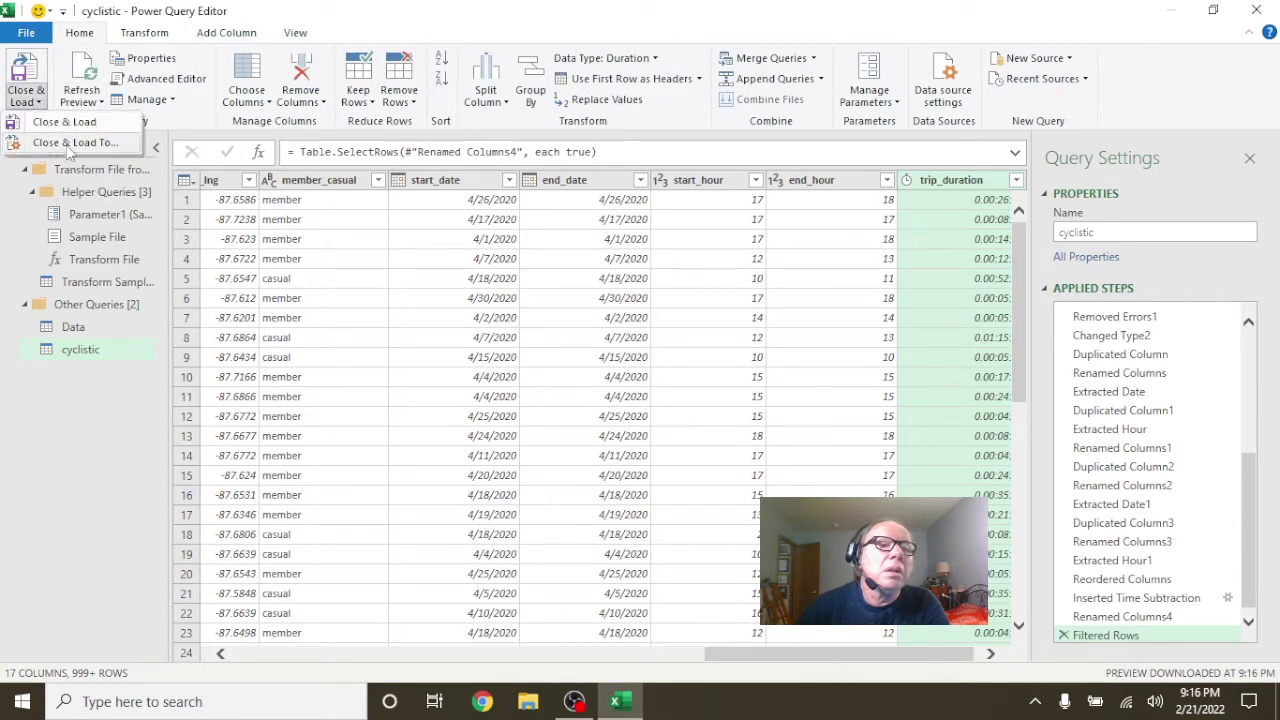
{"action": "left_click", "coordinate": [70, 143]}
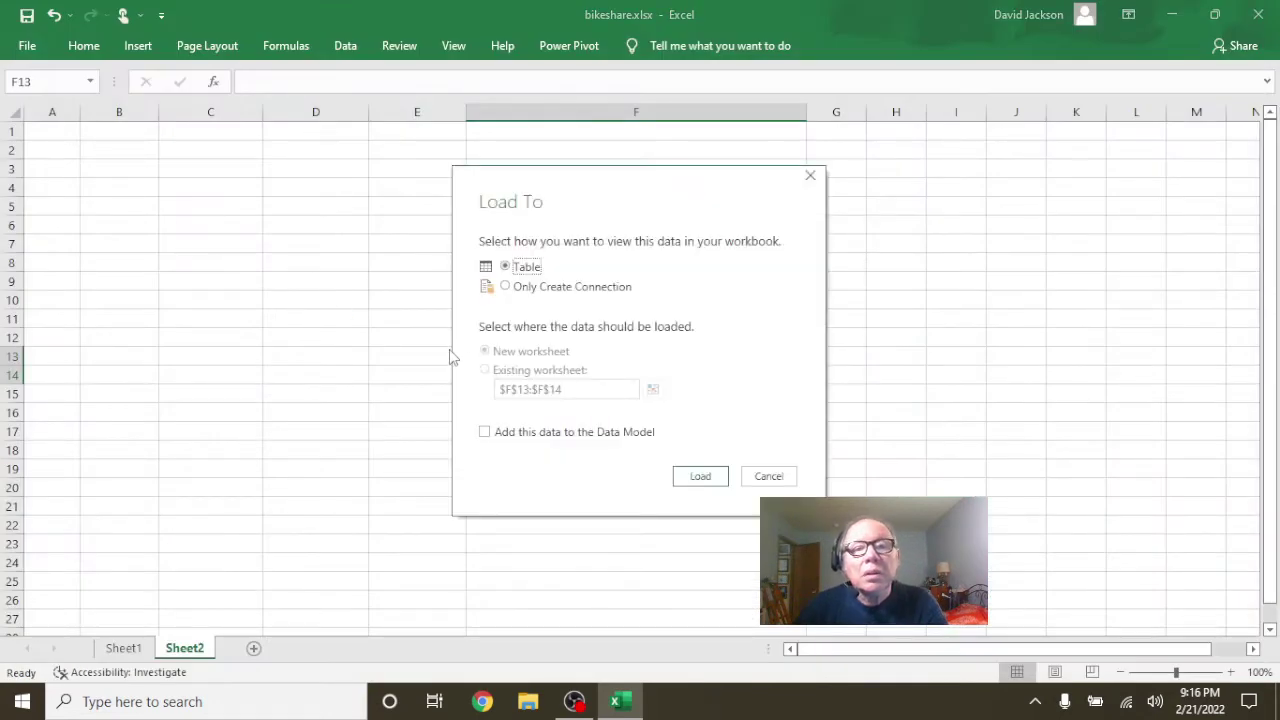
{"action": "left_click", "coordinate": [504, 287]}
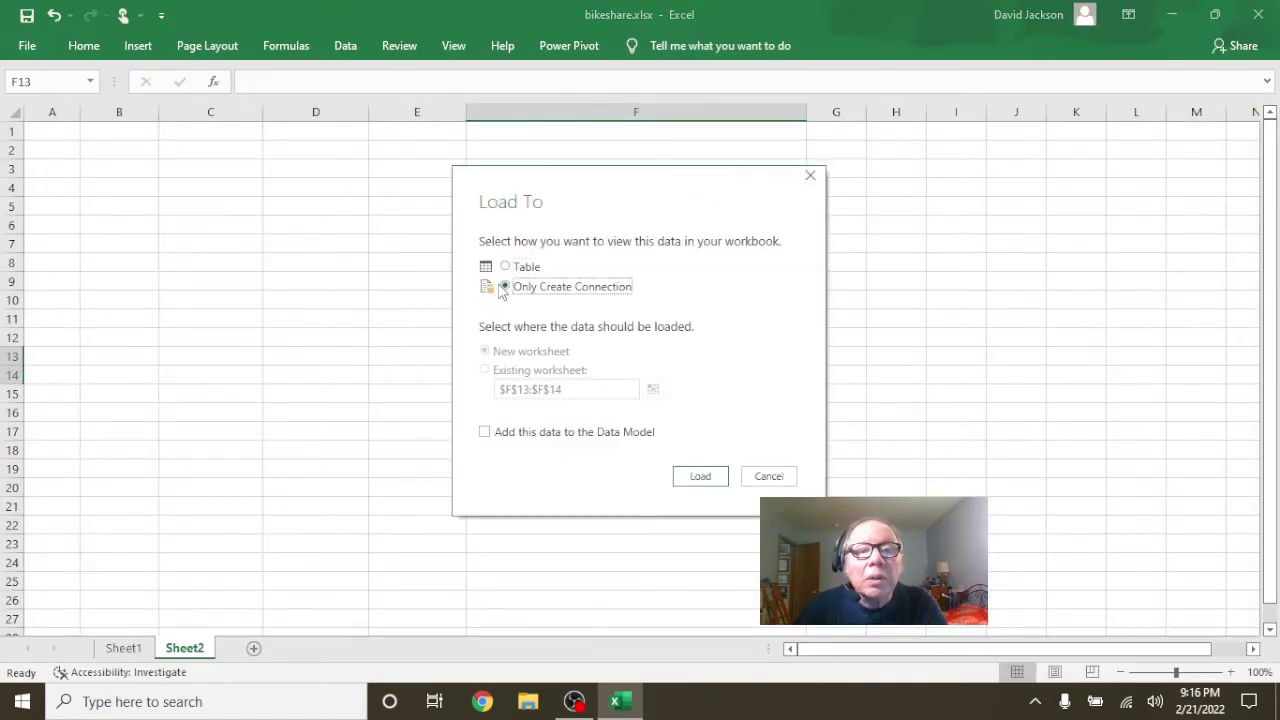
{"action": "left_click", "coordinate": [484, 432]}
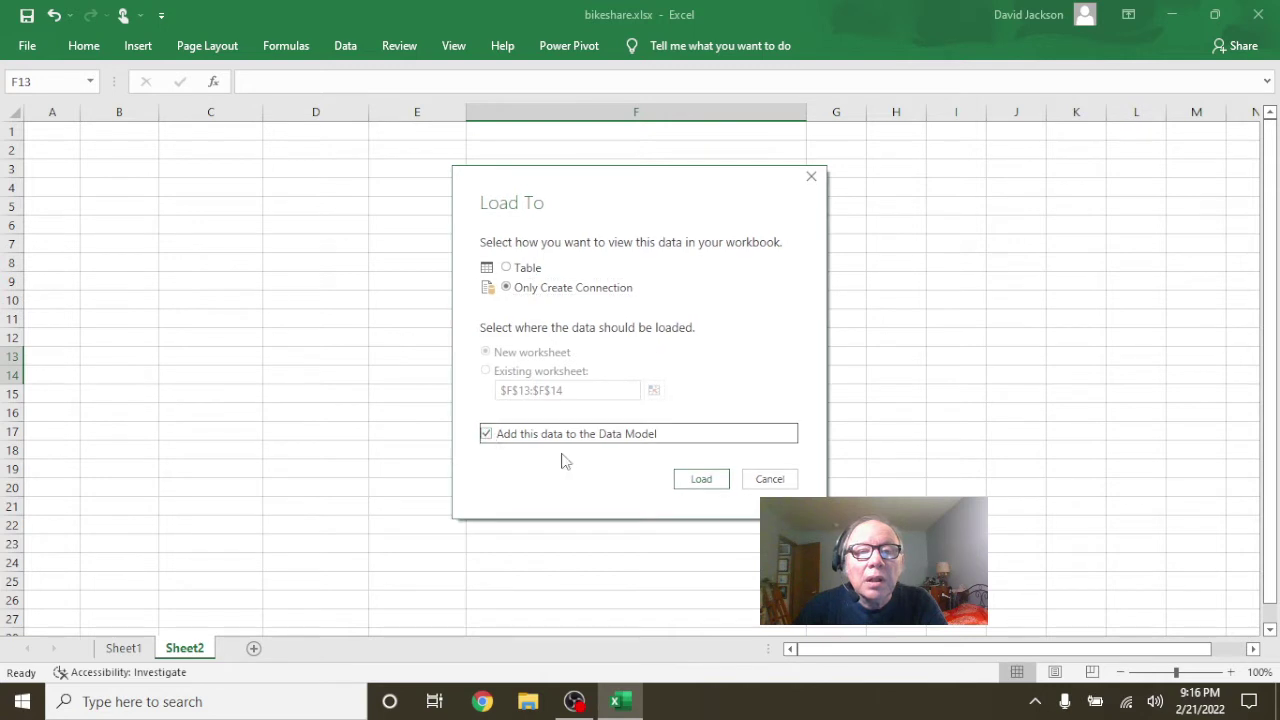
{"action": "left_click", "coordinate": [700, 479]}
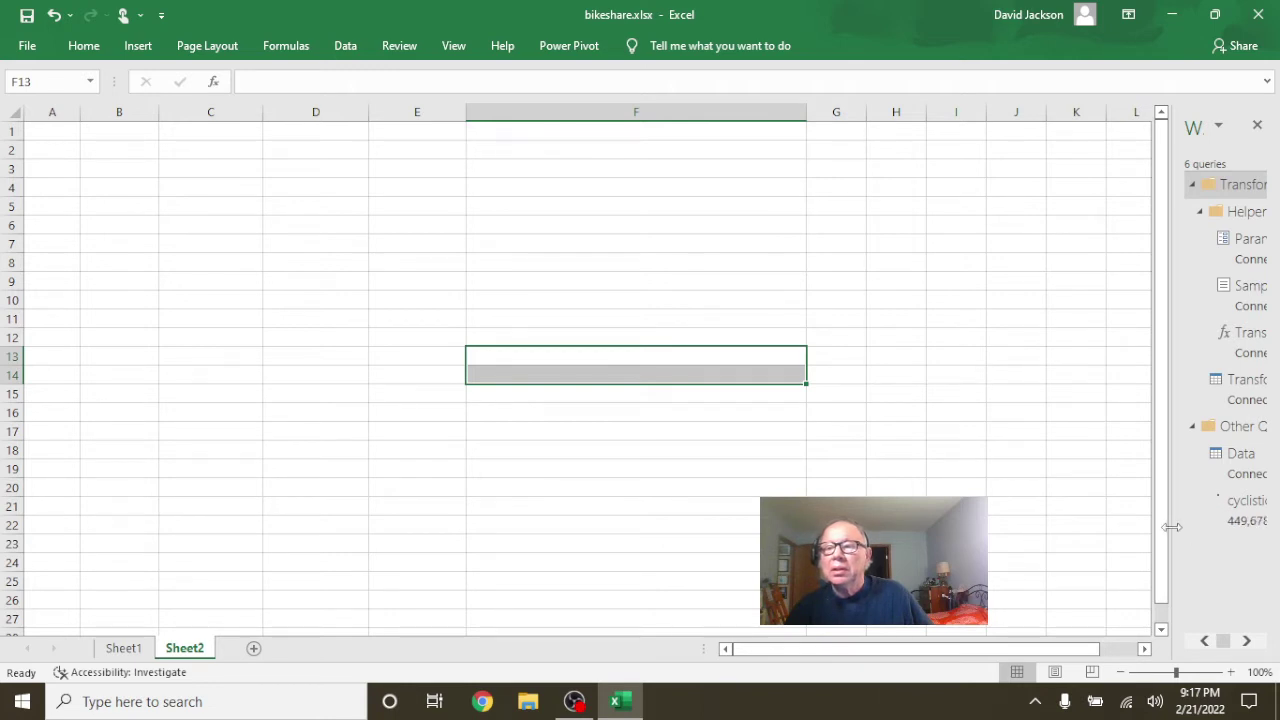
- Widen the Workbook Queries pane to follow the cyclistic load progress
{"action": "left_click_drag", "start_coordinate": [1172, 527], "coordinate": [968, 520]}
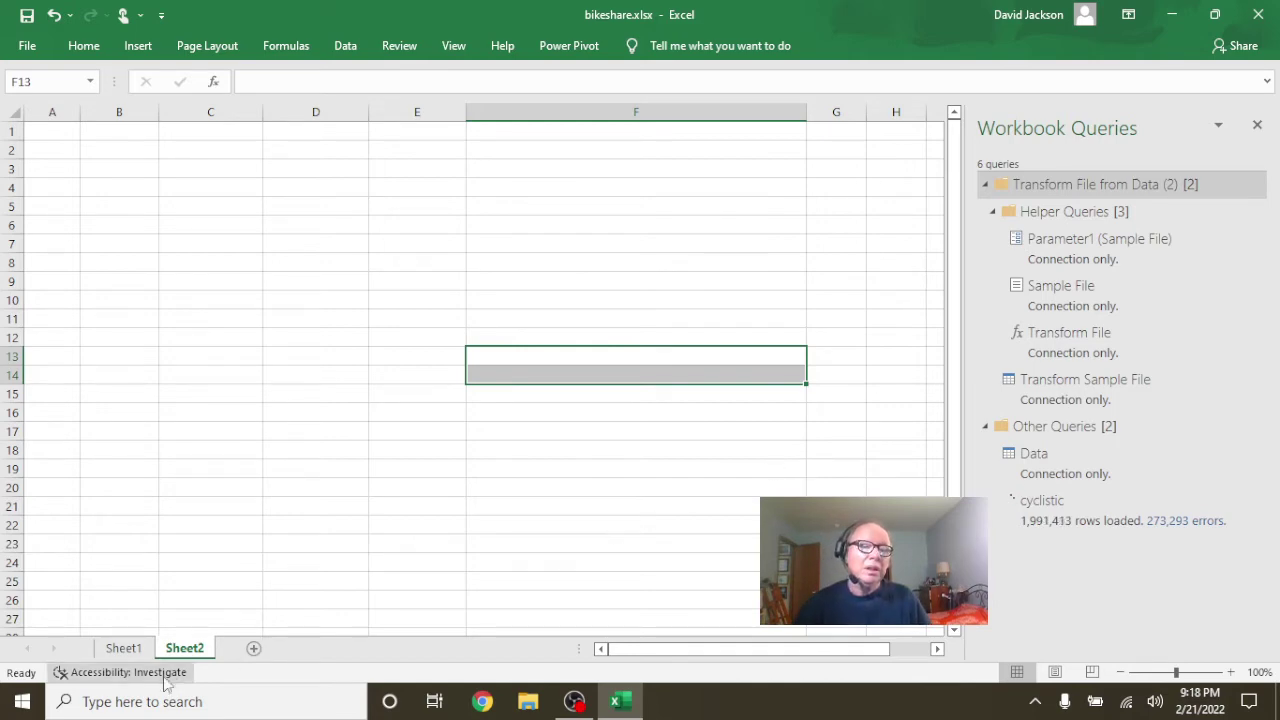
- Open the Windows Start menu
{"action": "left_click", "coordinate": [22, 701]}
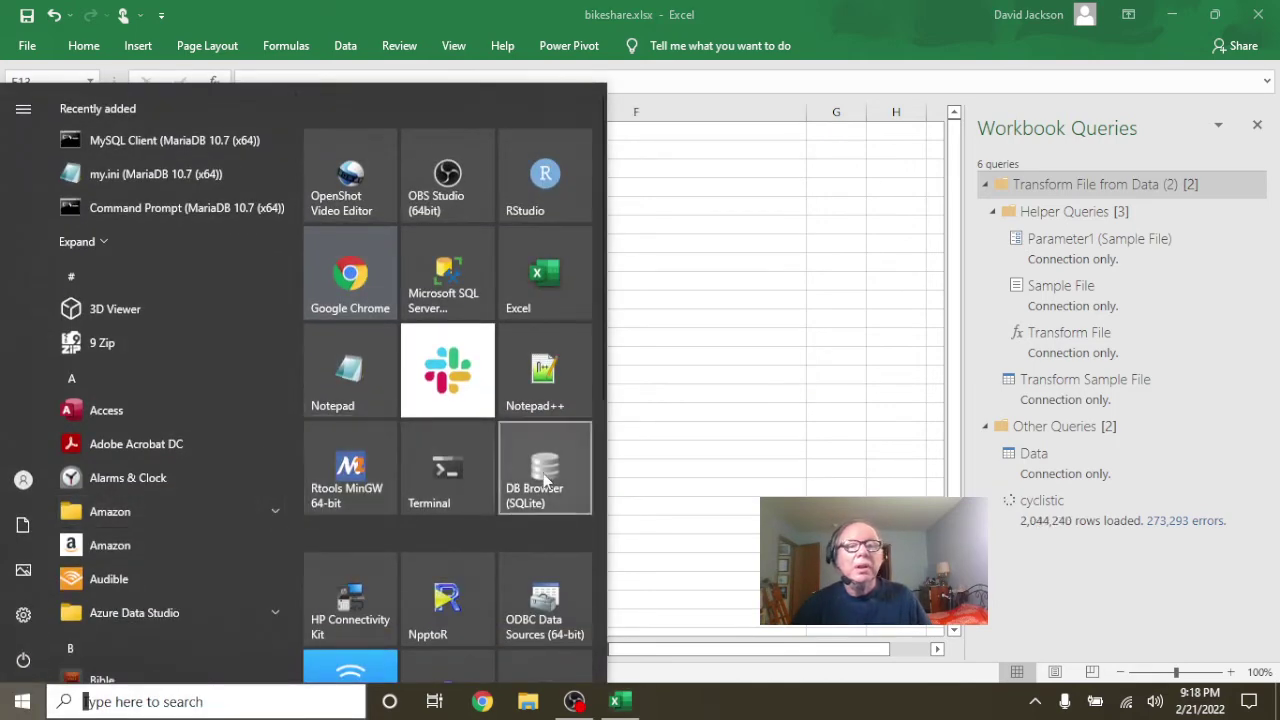
- Launch DB Browser for SQLite and open the recent CyclisticBikeShare database
{"action": "left_click", "coordinate": [545, 481]}
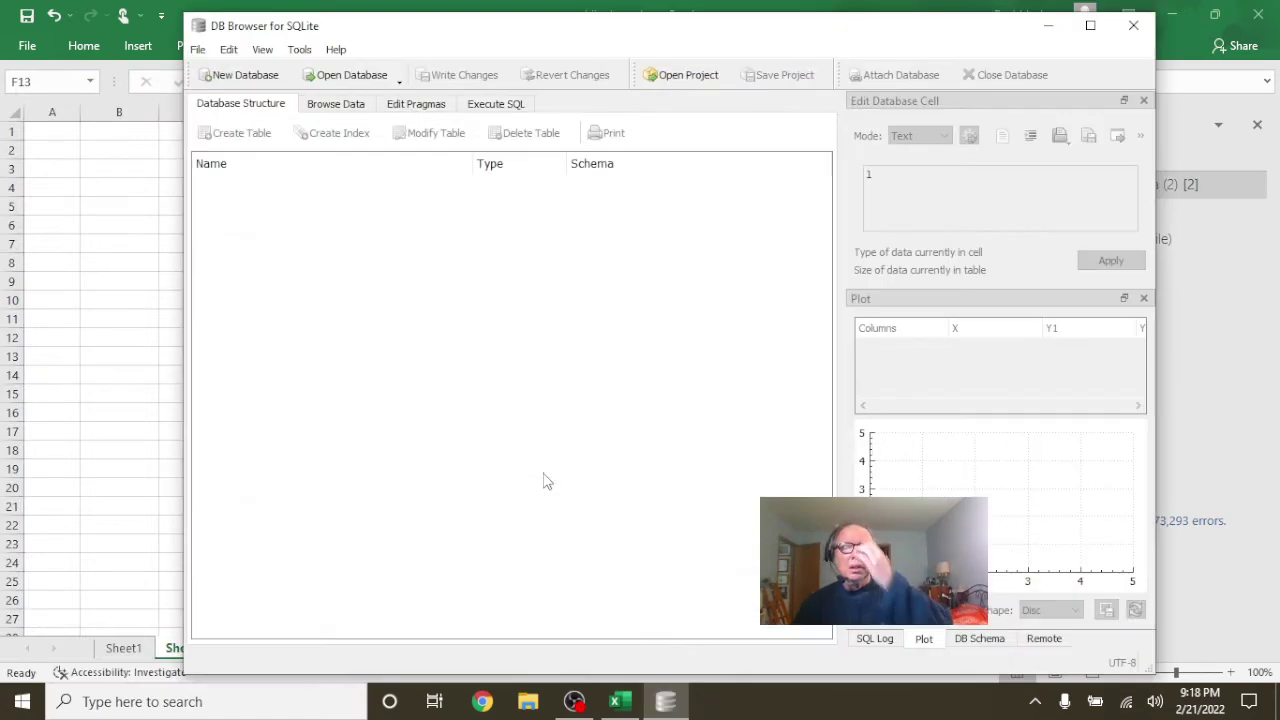
{"action": "left_click", "coordinate": [198, 49]}
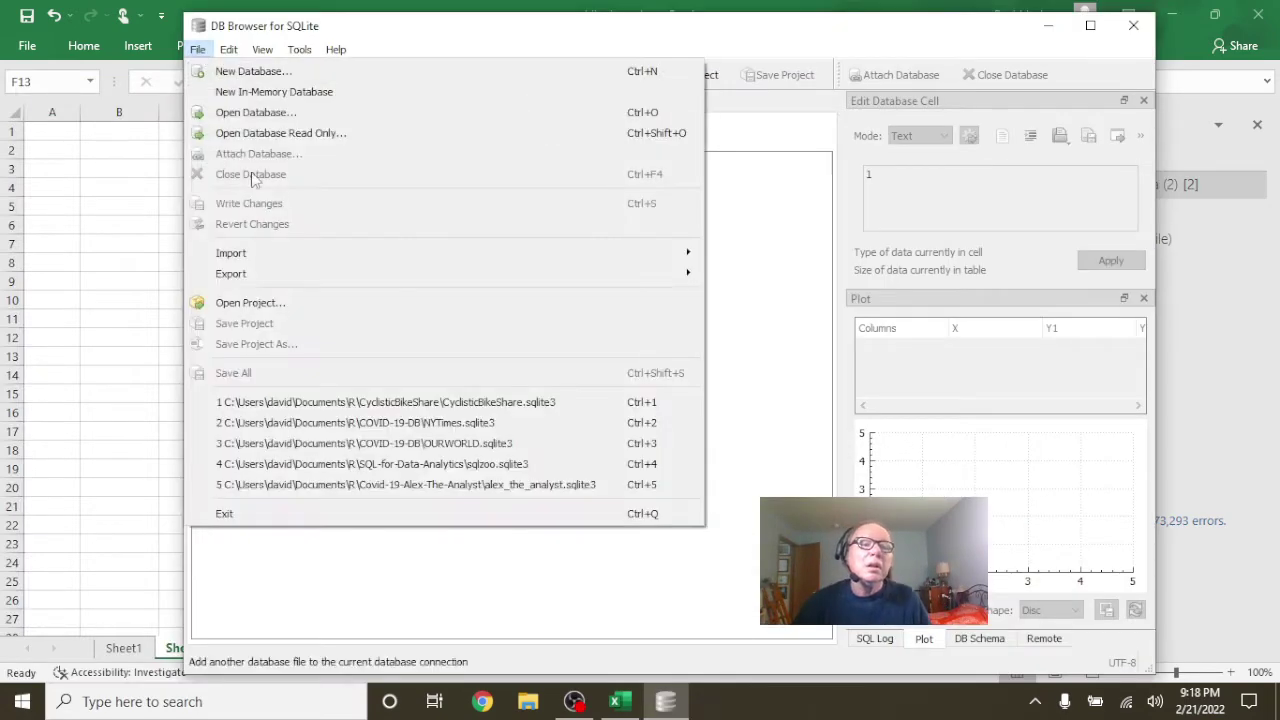
{"action": "left_click", "coordinate": [370, 402]}
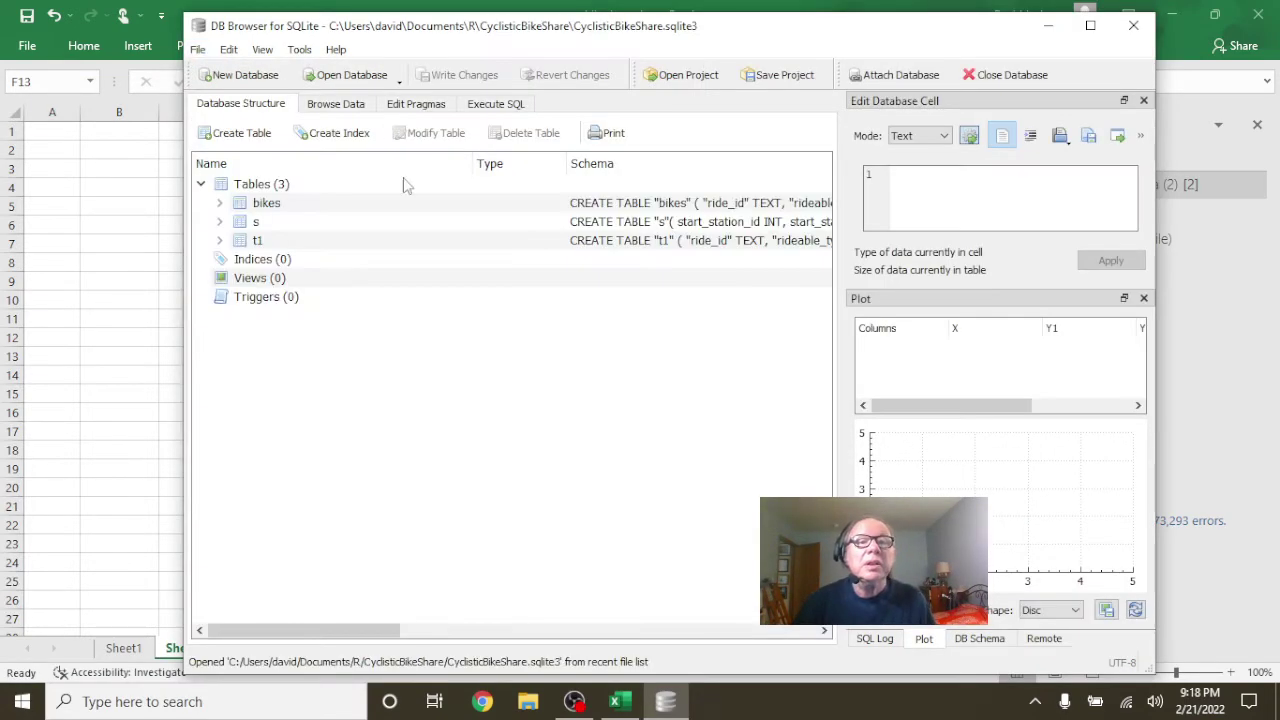
- Begin a 'SELECT * FROM' query in the SQL editor, then browse the bikes table's columns
{"action": "left_click", "coordinate": [492, 105]}
{"action": "type", "text": "S"}
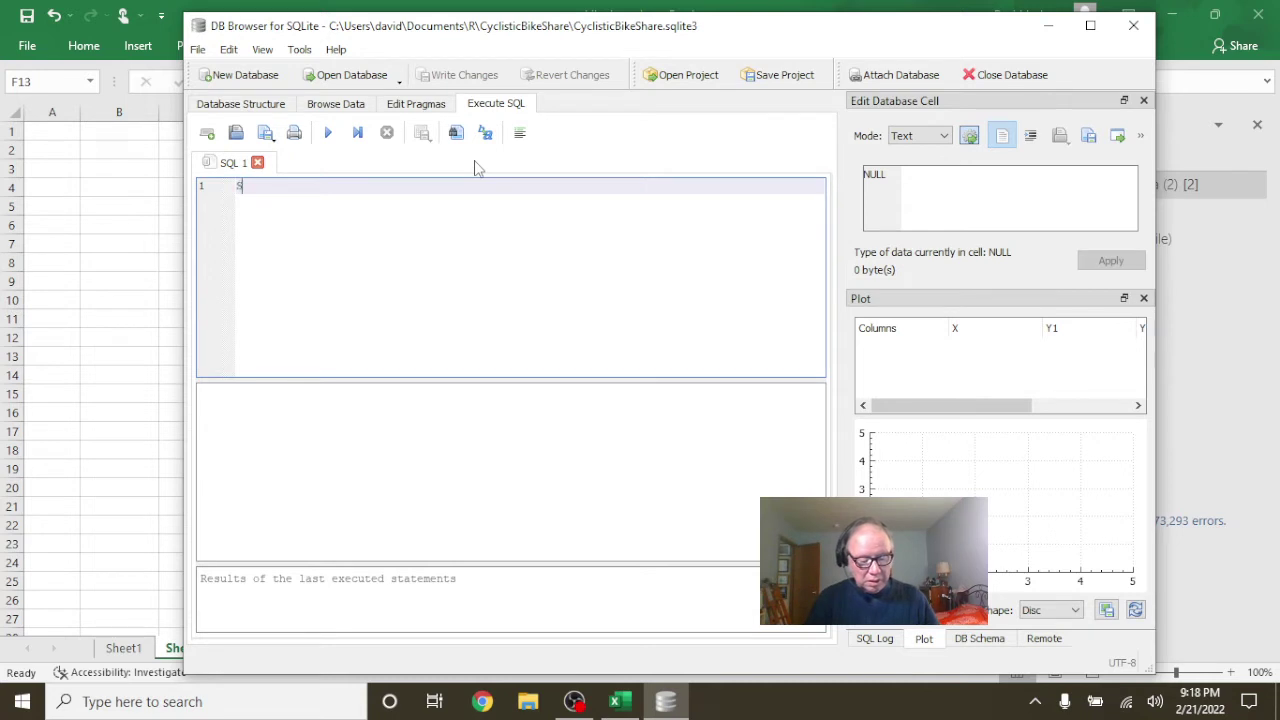
{"action": "type", "text": "ELECT"}
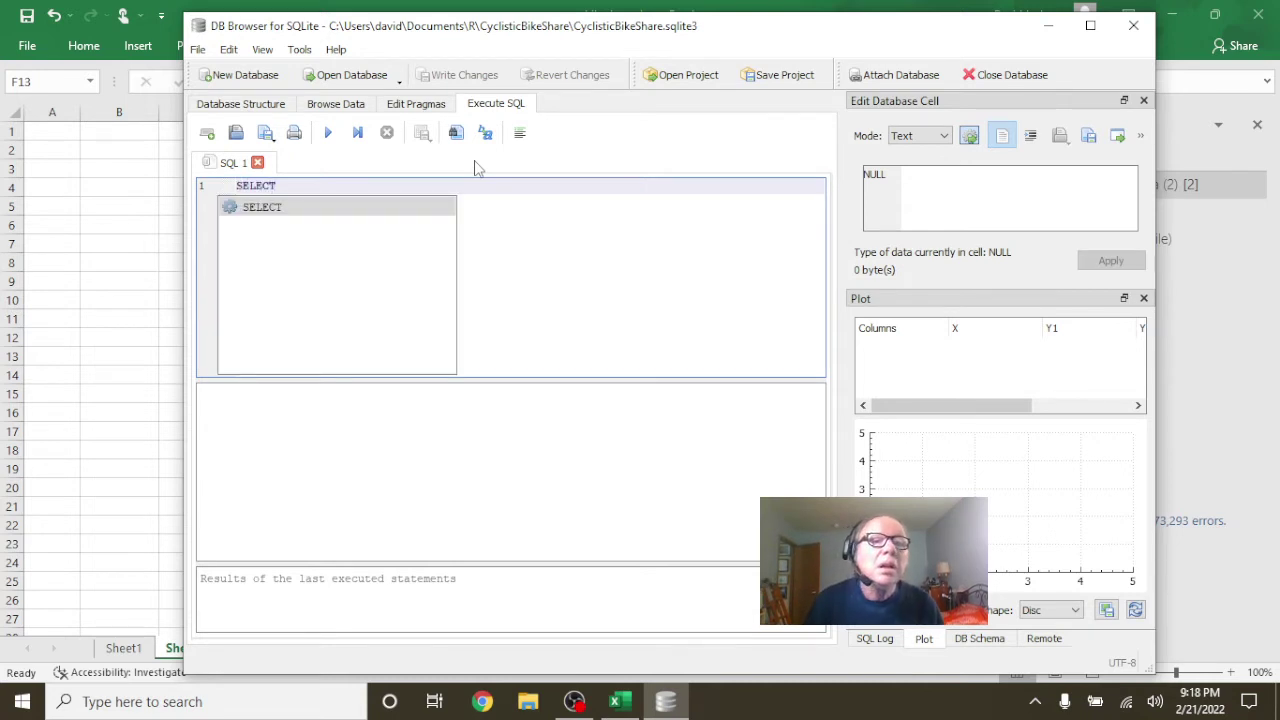
{"action": "type", "text": " *"}
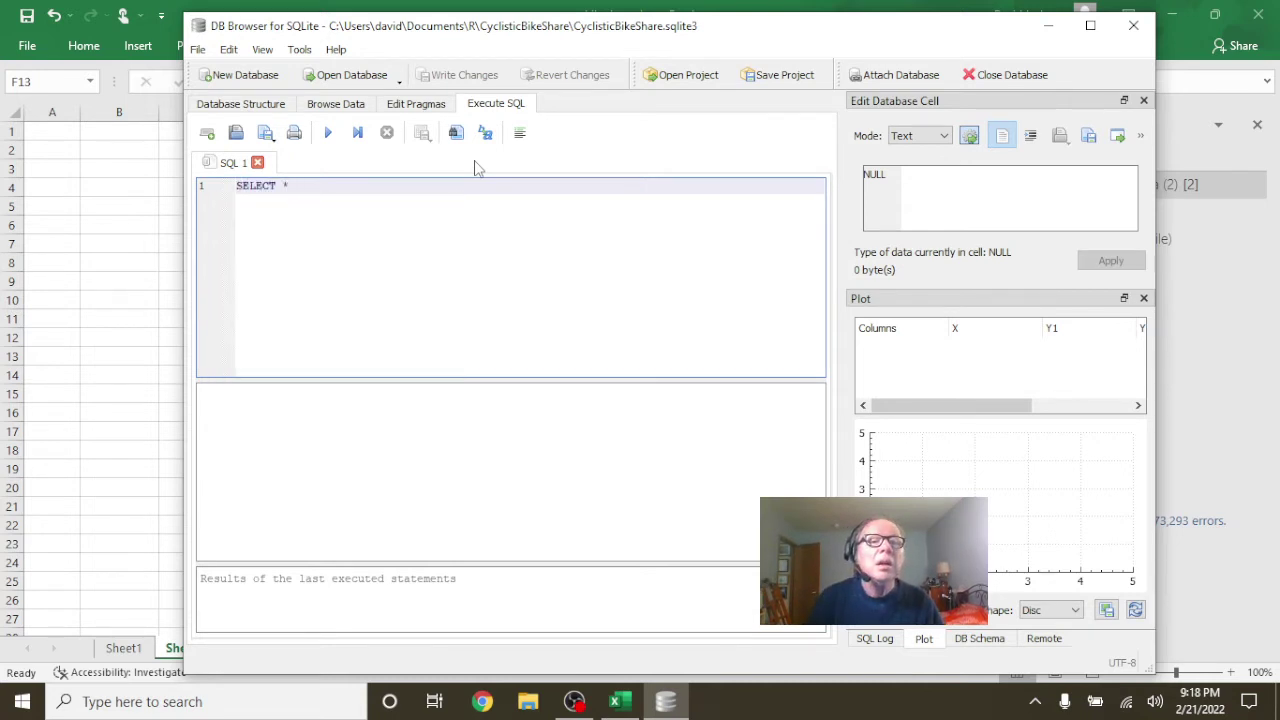
{"action": "key", "text": "Return"}
{"action": "type", "text": "FROM"}
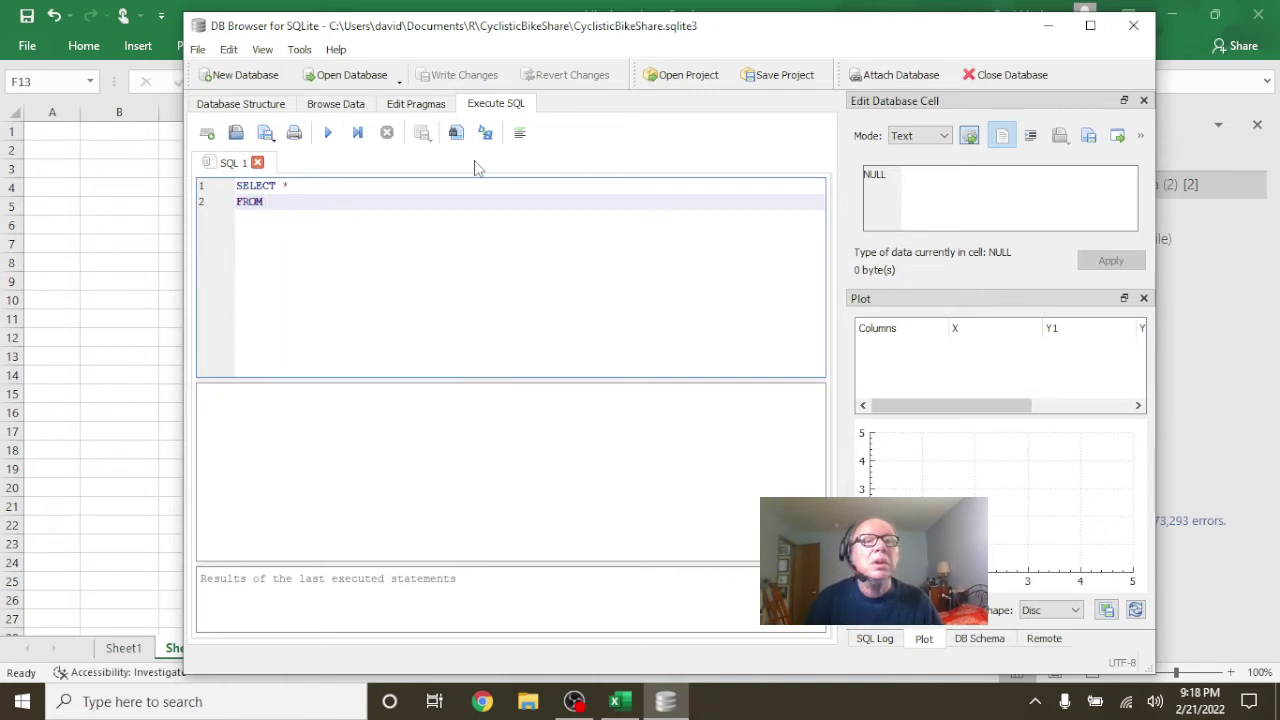
{"action": "left_click", "coordinate": [352, 106]}
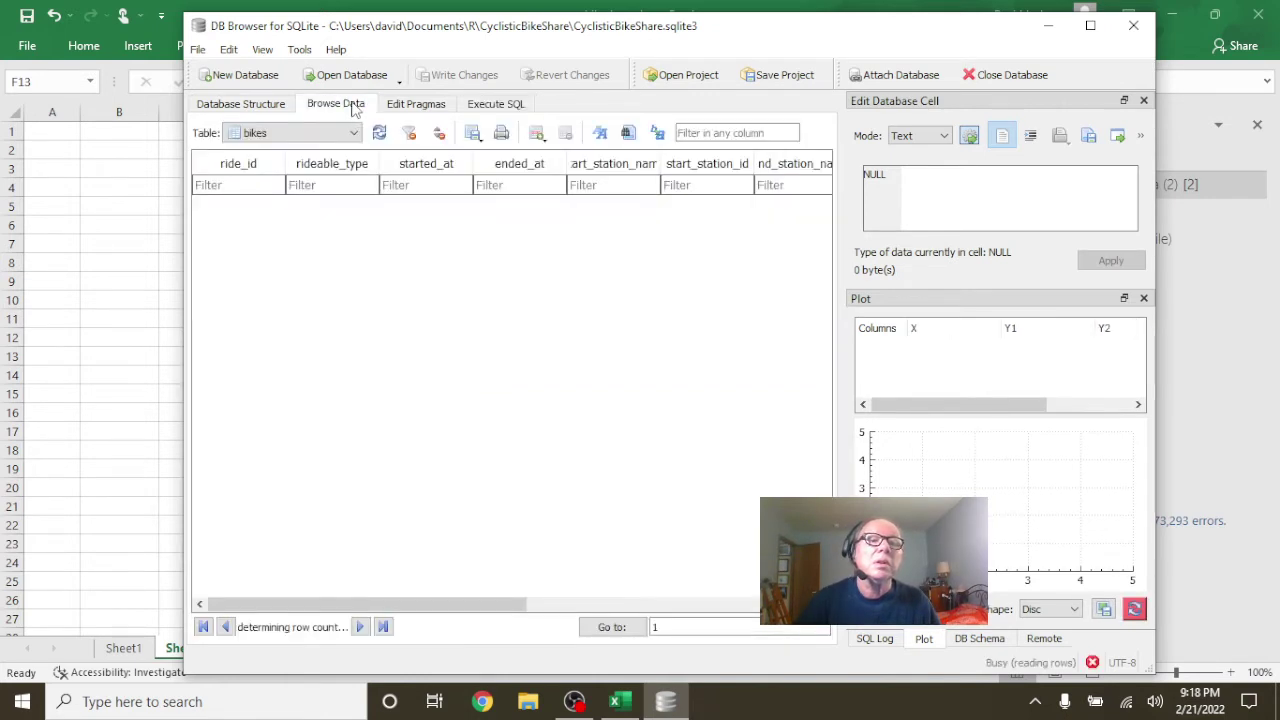
- Complete and run SELECT * FROM bikes;, returning 3489748 rows
{"action": "left_click", "coordinate": [510, 104]}
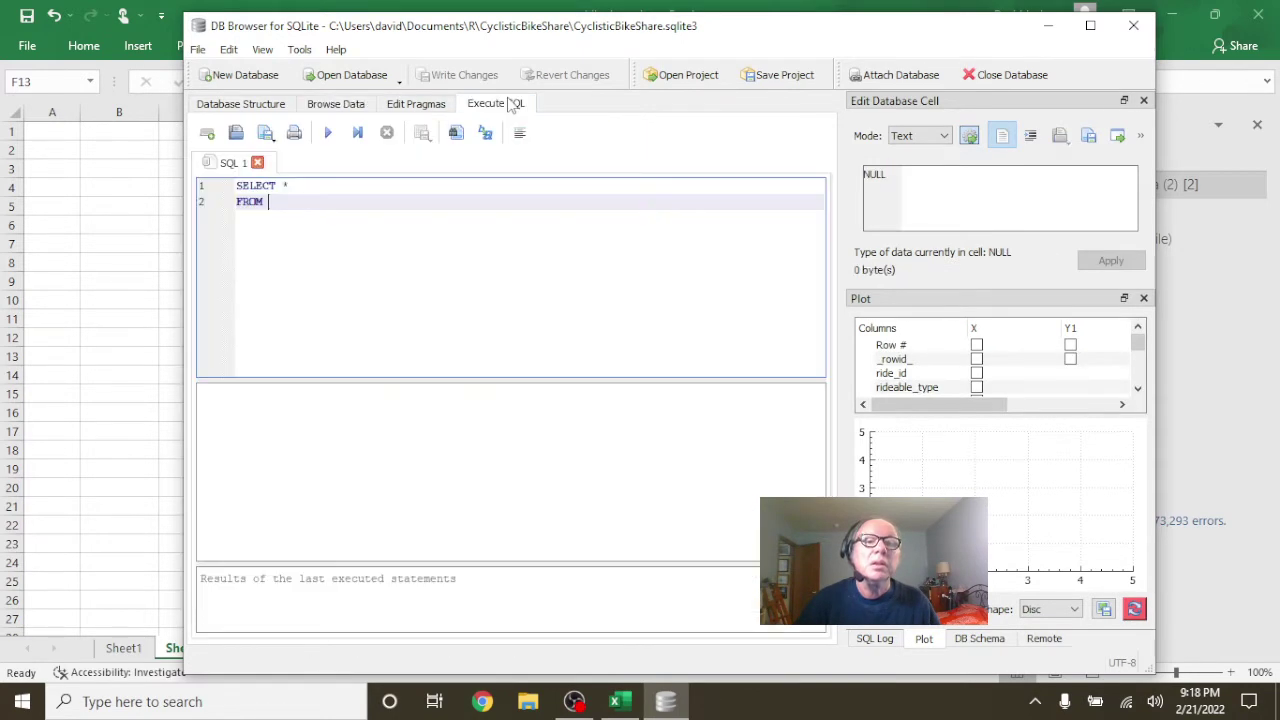
{"action": "type", "text": "bikes"}
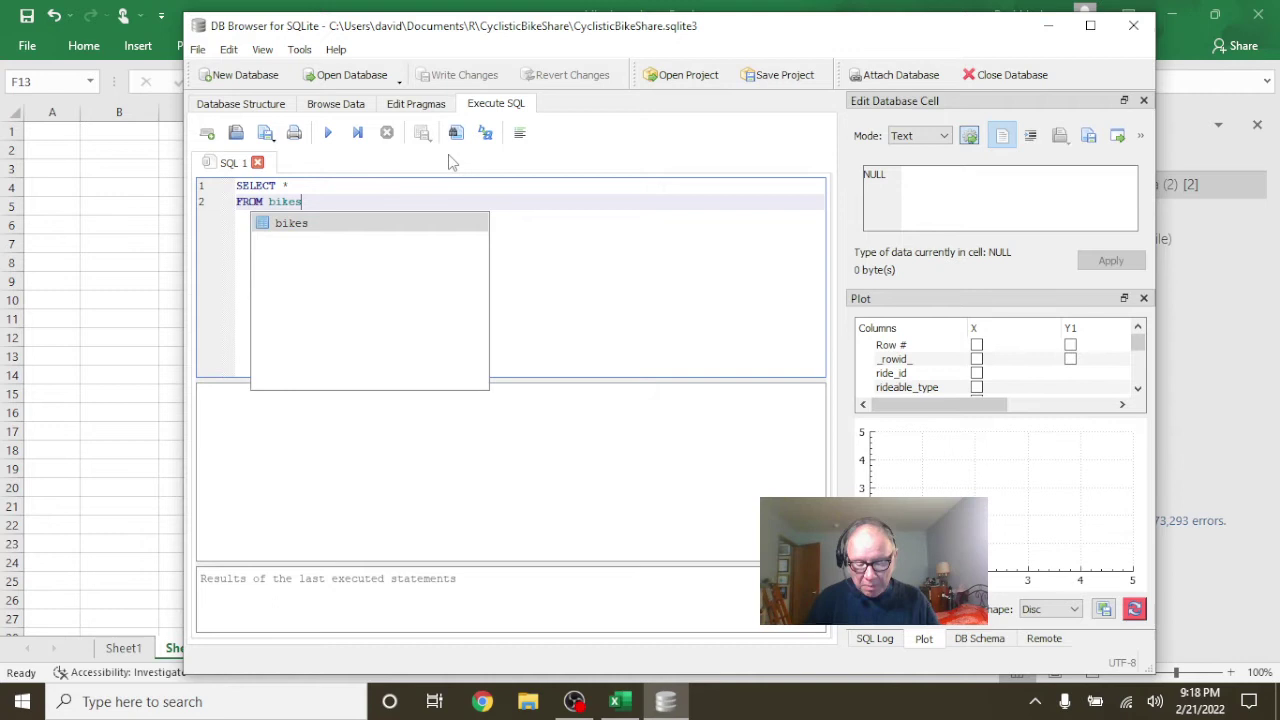
{"action": "key", "text": "Escape"}
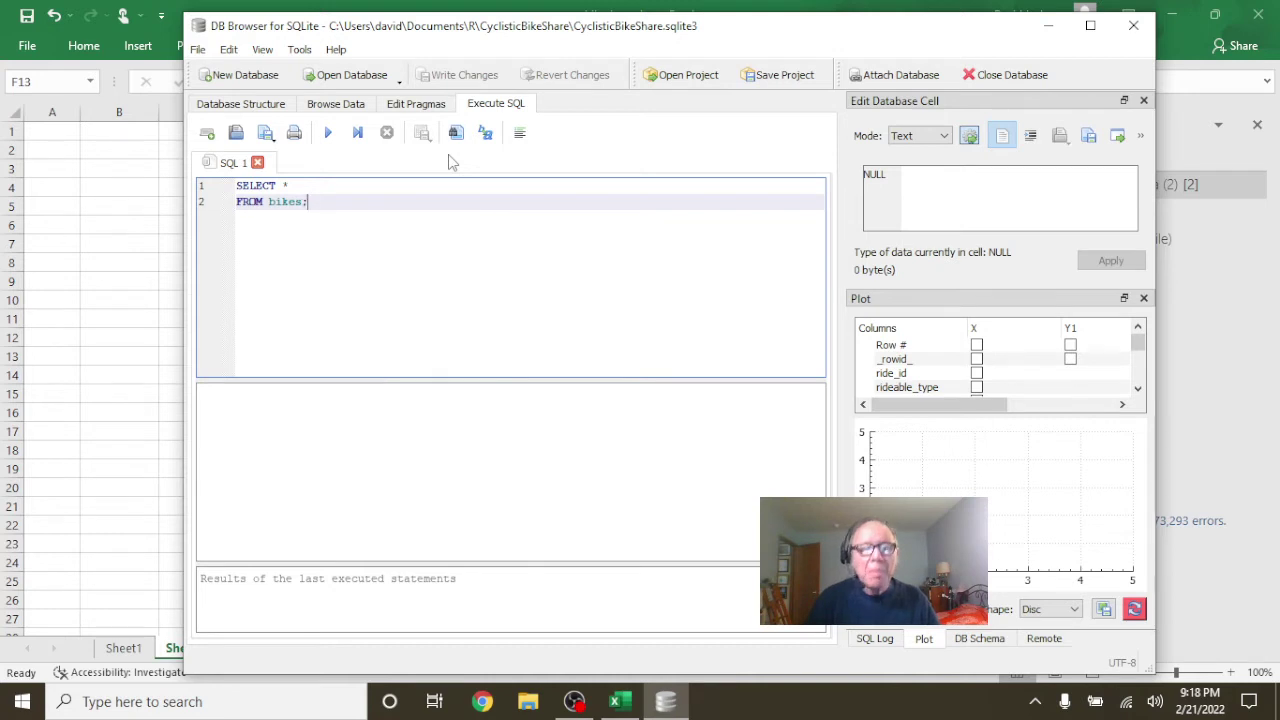
{"action": "type", "text": ";"}
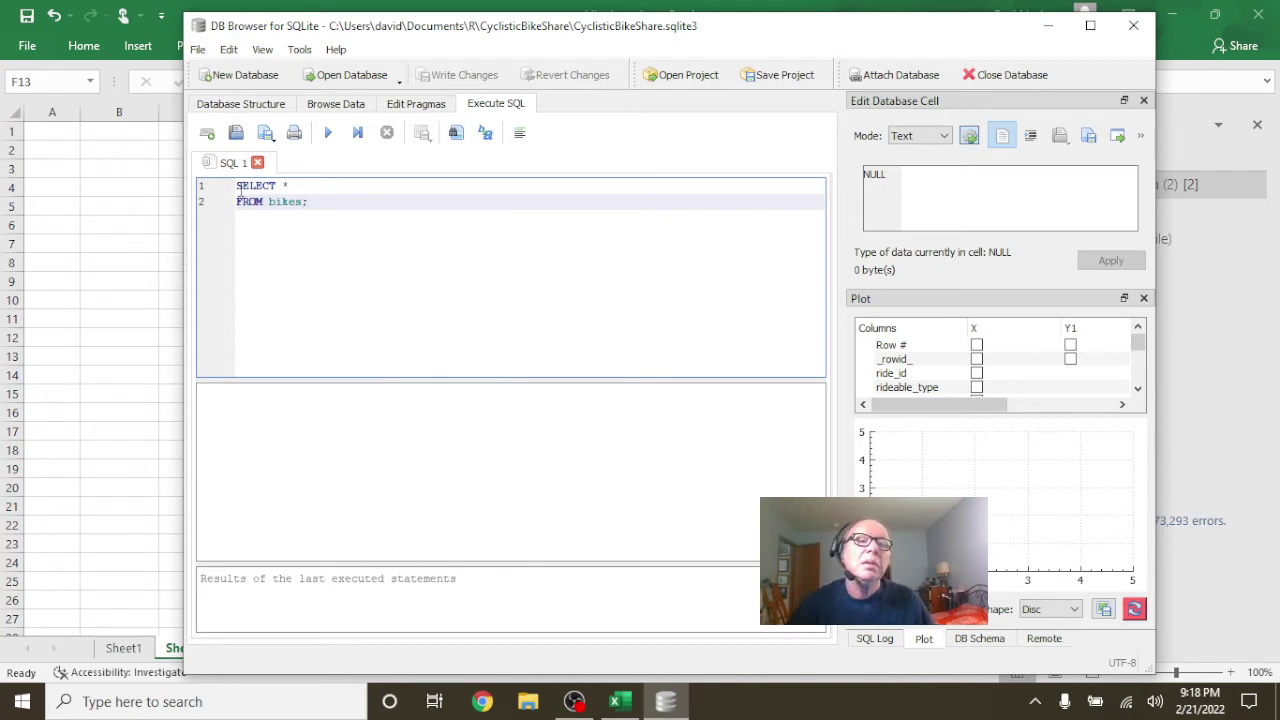
{"action": "left_click_drag", "start_coordinate": [240, 188], "coordinate": [333, 210]}
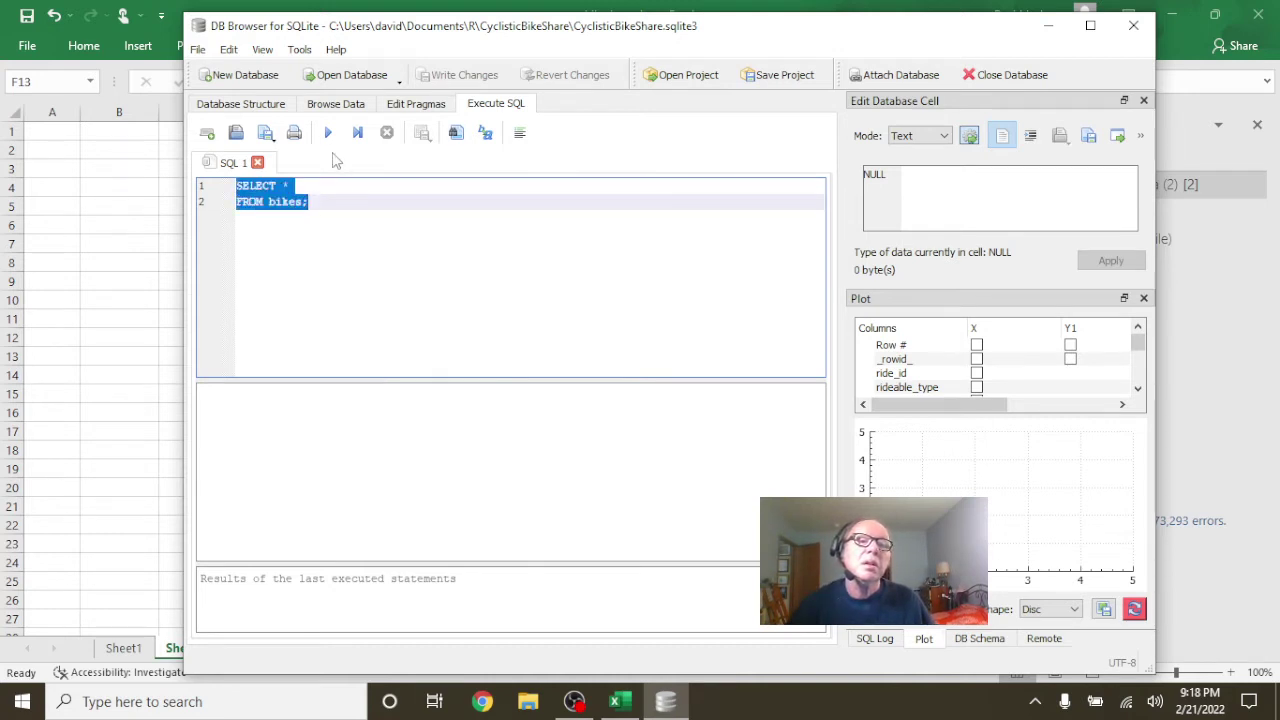
{"action": "left_click", "coordinate": [328, 133]}
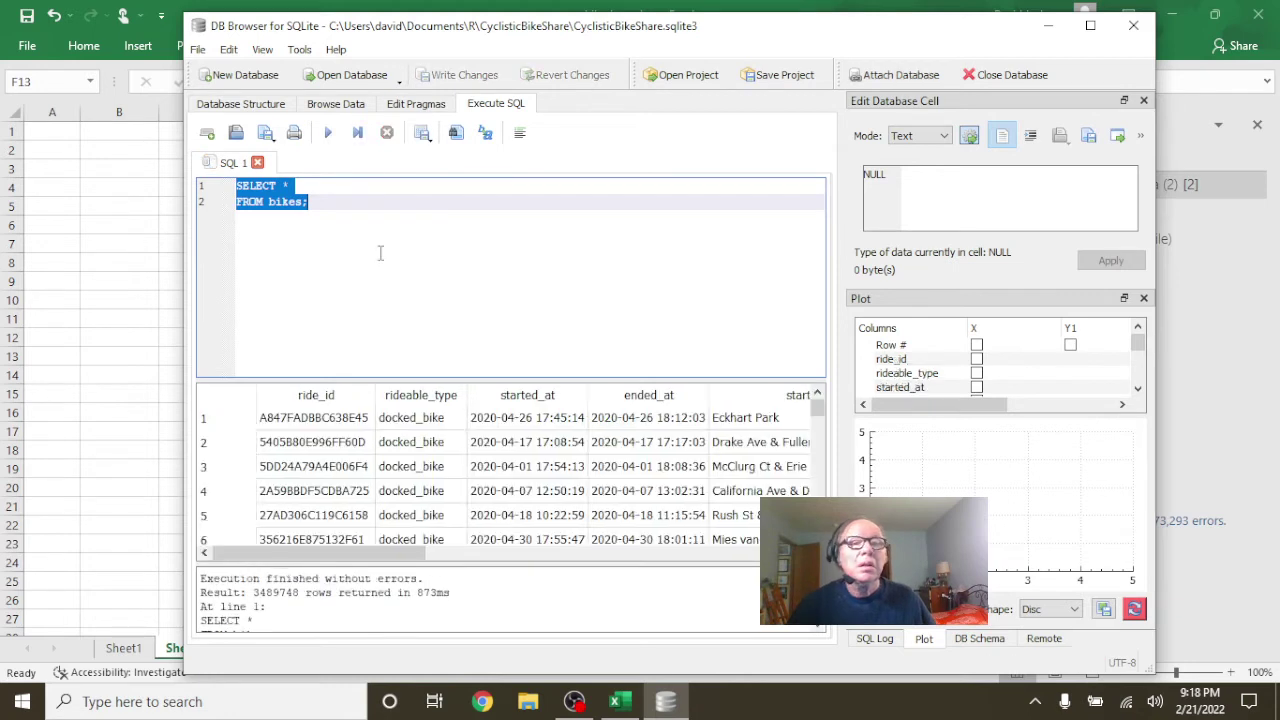
{"action": "left_click", "coordinate": [311, 201]}
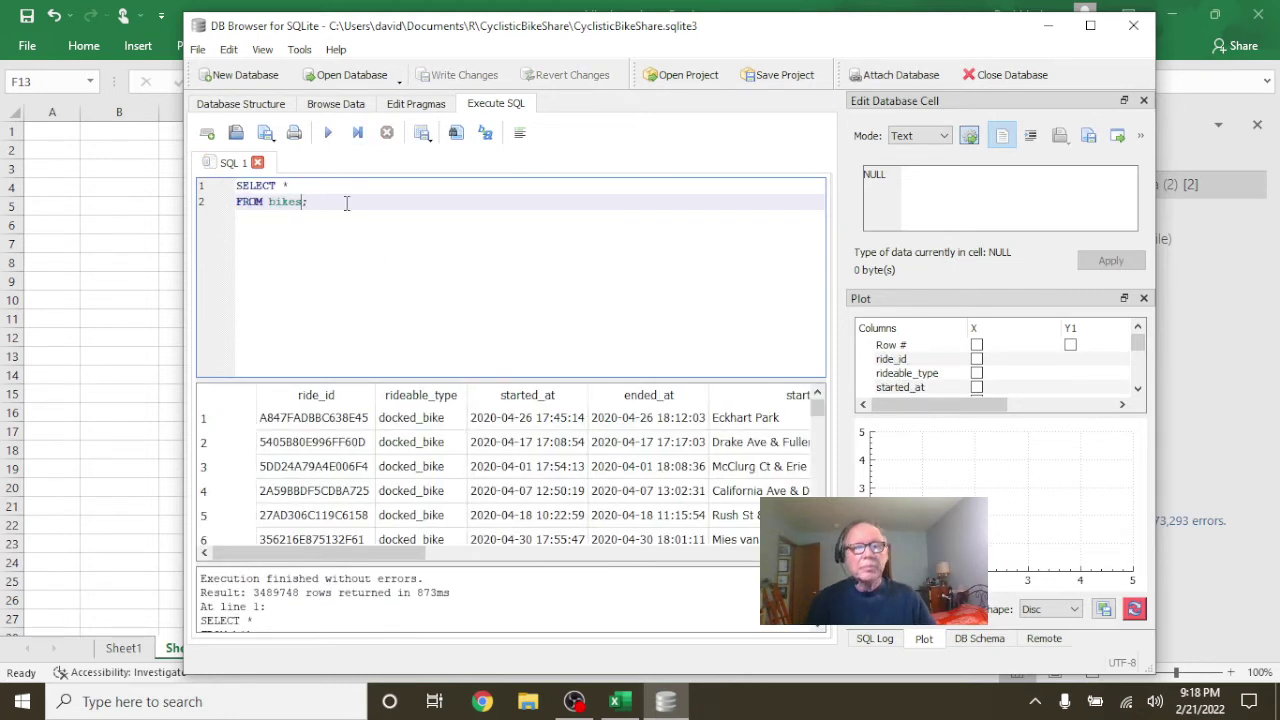
{"action": "key", "text": "Return"}
- Add WHERE start_station_name is NULL and run the query, returning 122175 rows
{"action": "type", "text": "WHERE sta;"}
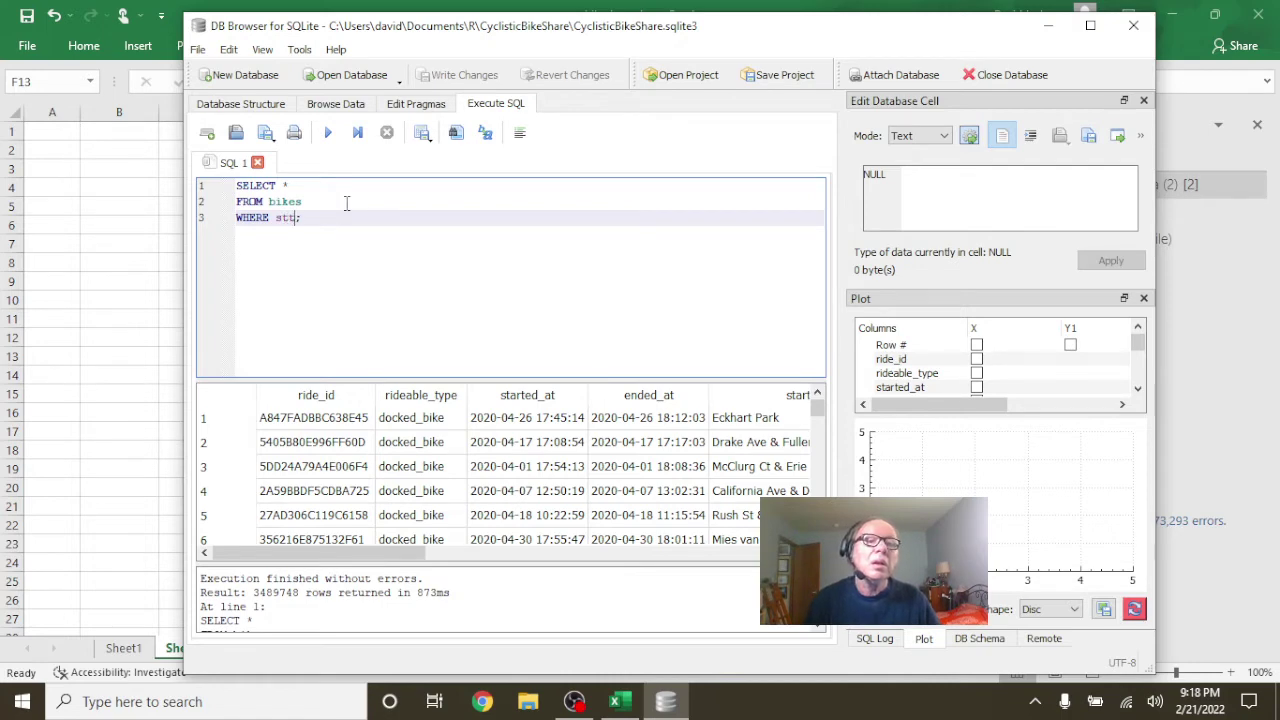
{"action": "key", "text": "BackSpace"}
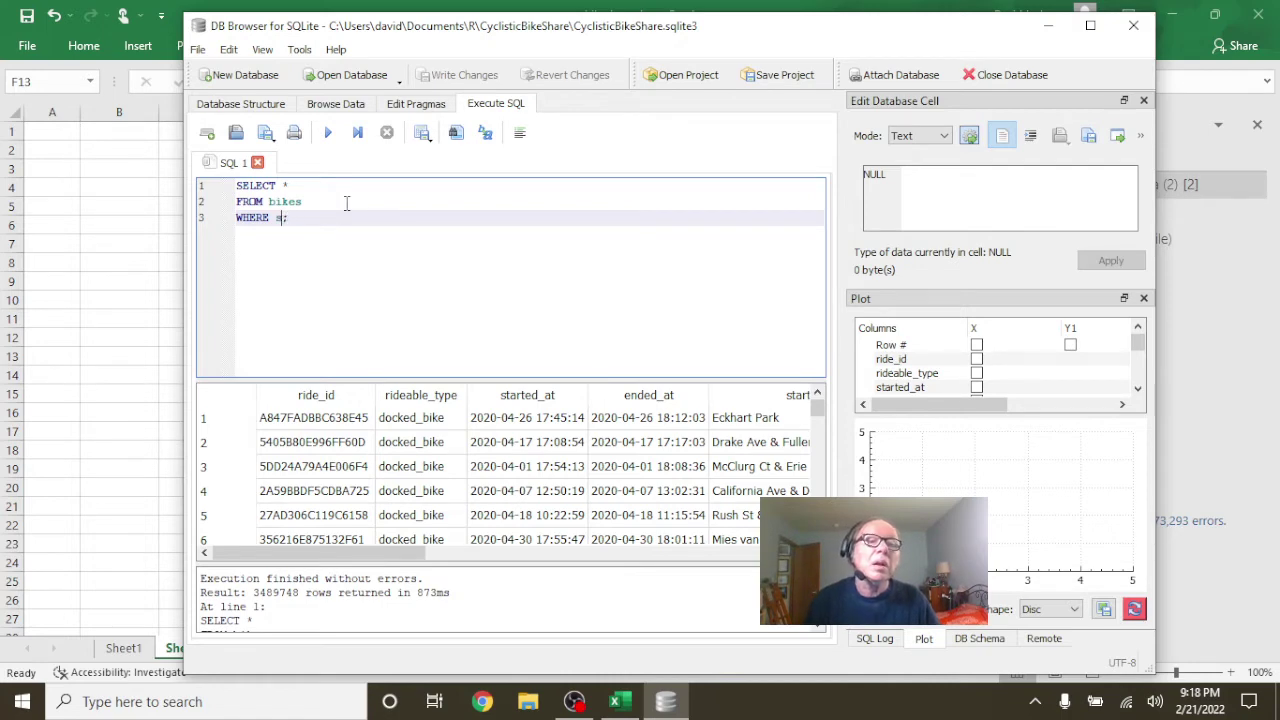
{"action": "type", "text": "tart"}
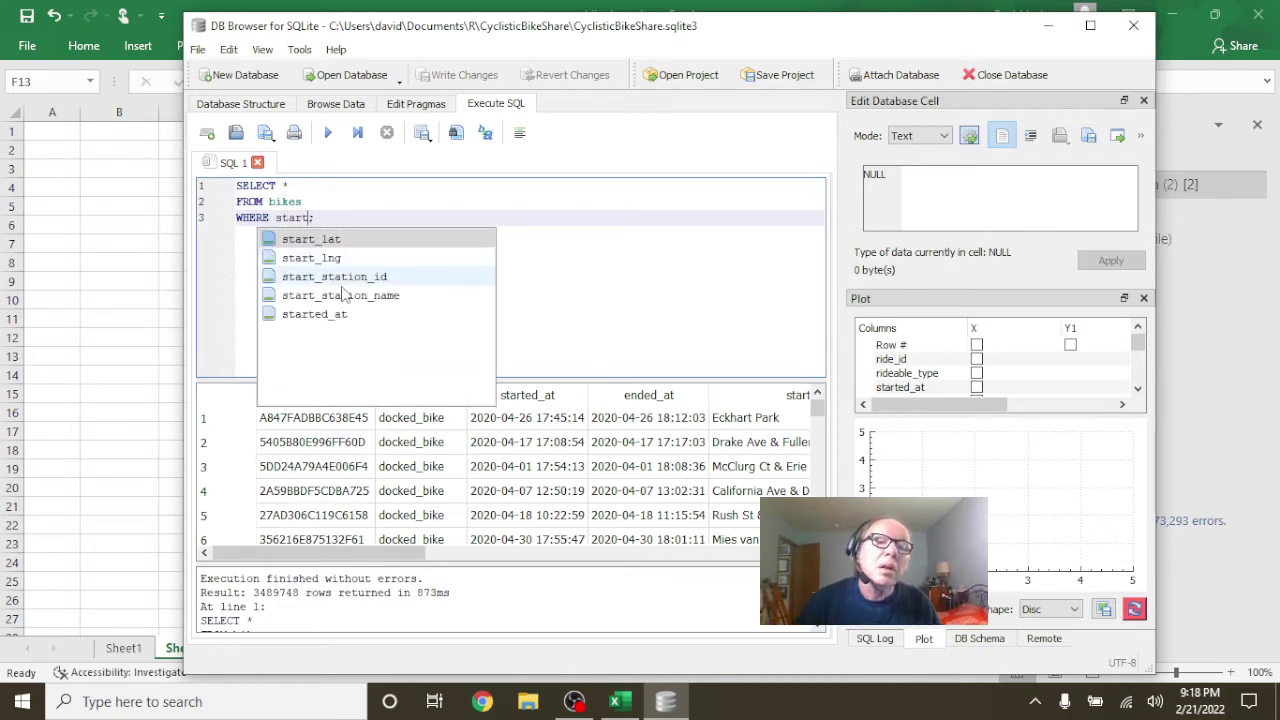
{"action": "double_click", "coordinate": [340, 296]}
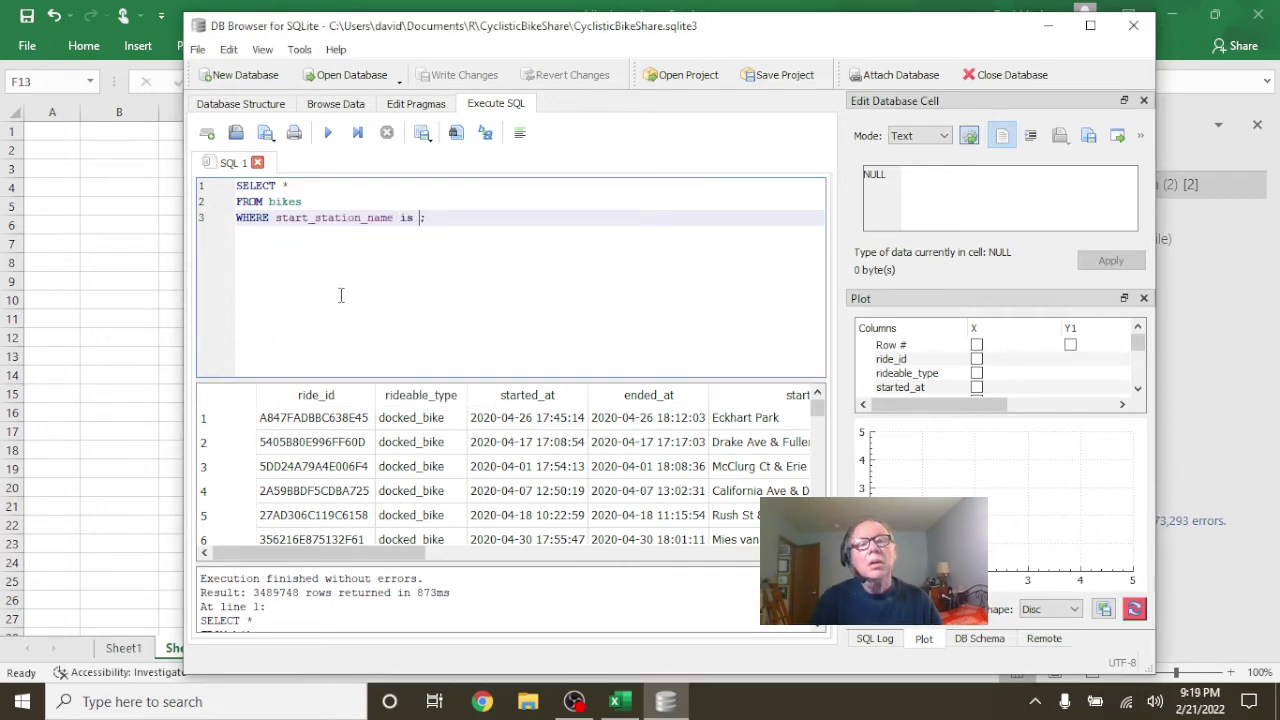
{"action": "type", "text": "NULL"}
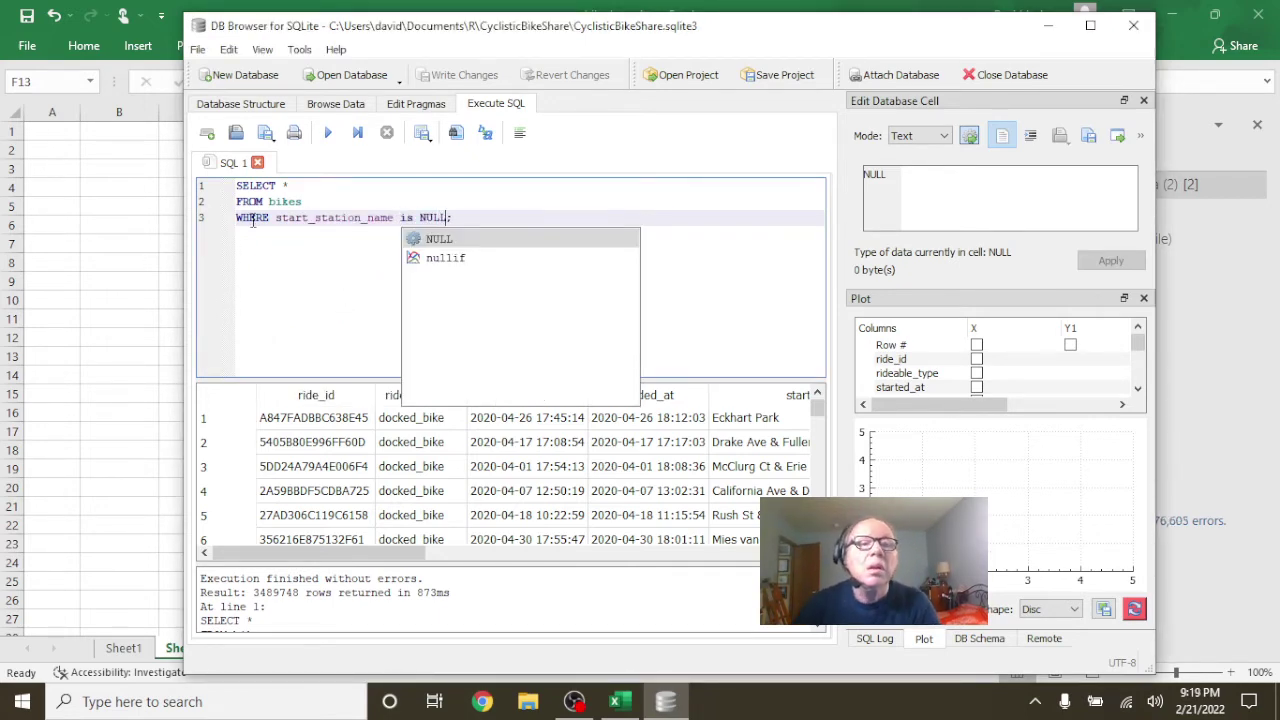
{"action": "left_click_drag", "start_coordinate": [238, 188], "coordinate": [412, 230]}
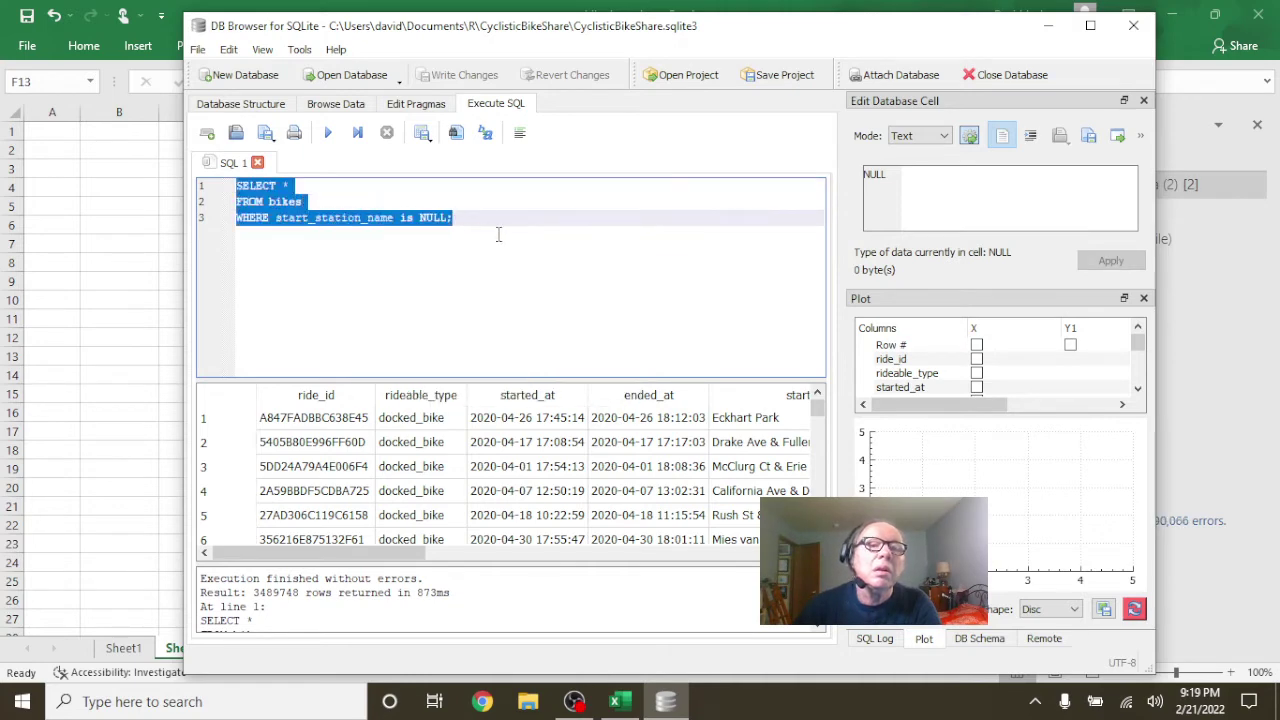
{"action": "left_click", "coordinate": [334, 140]}
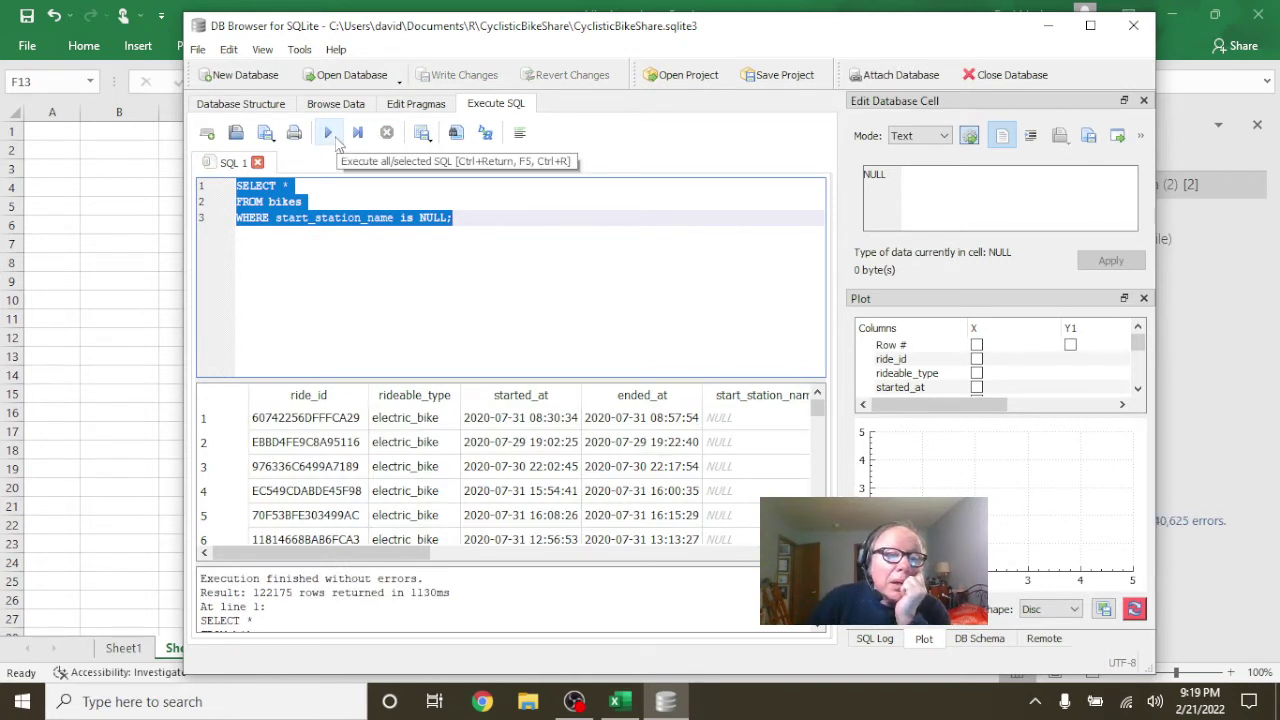
{"action": "left_click", "coordinate": [449, 222]}
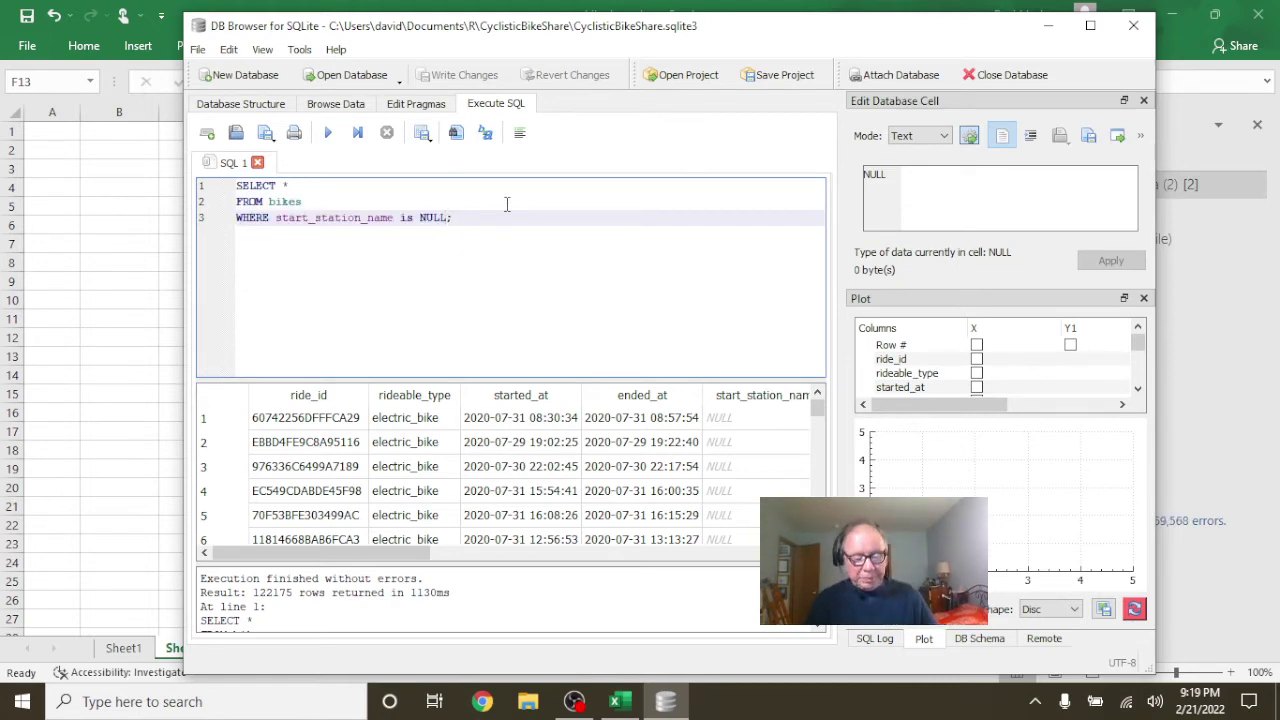
- Add OR end_station_name is NULL and rerun the query, returning 194185 rows
{"action": "key", "text": "Return"}
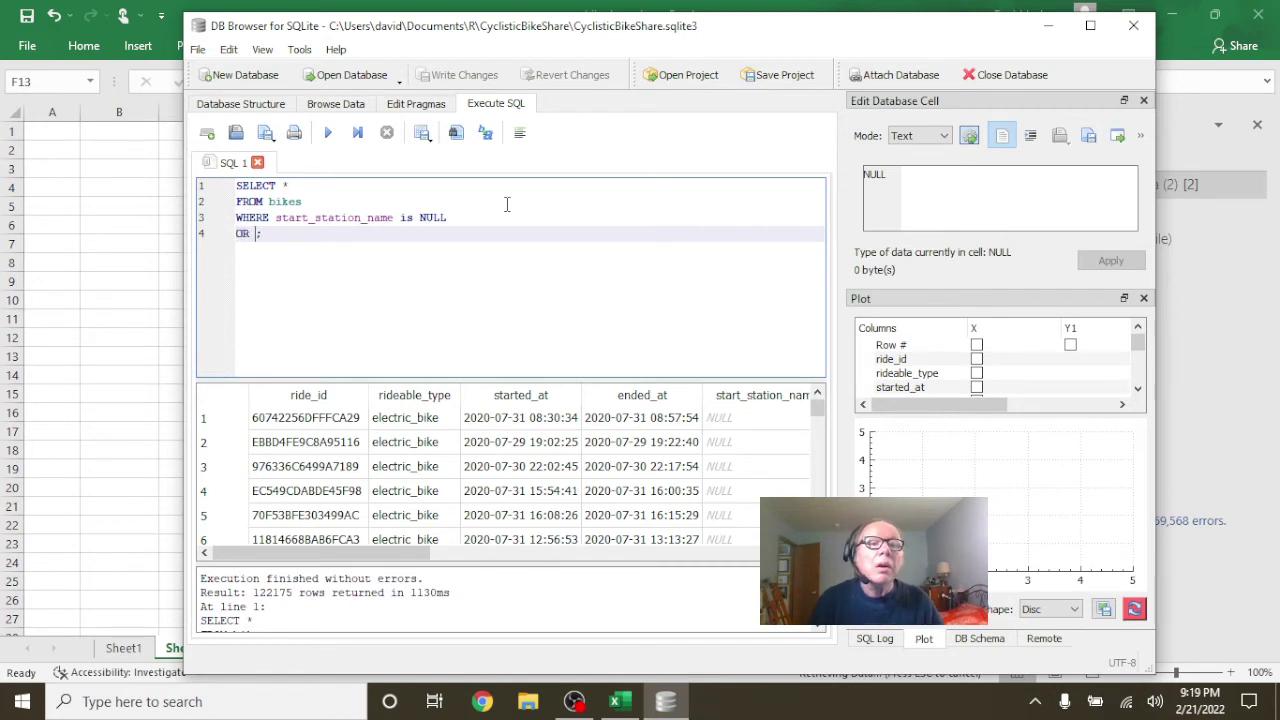
{"action": "type", "text": "end"}
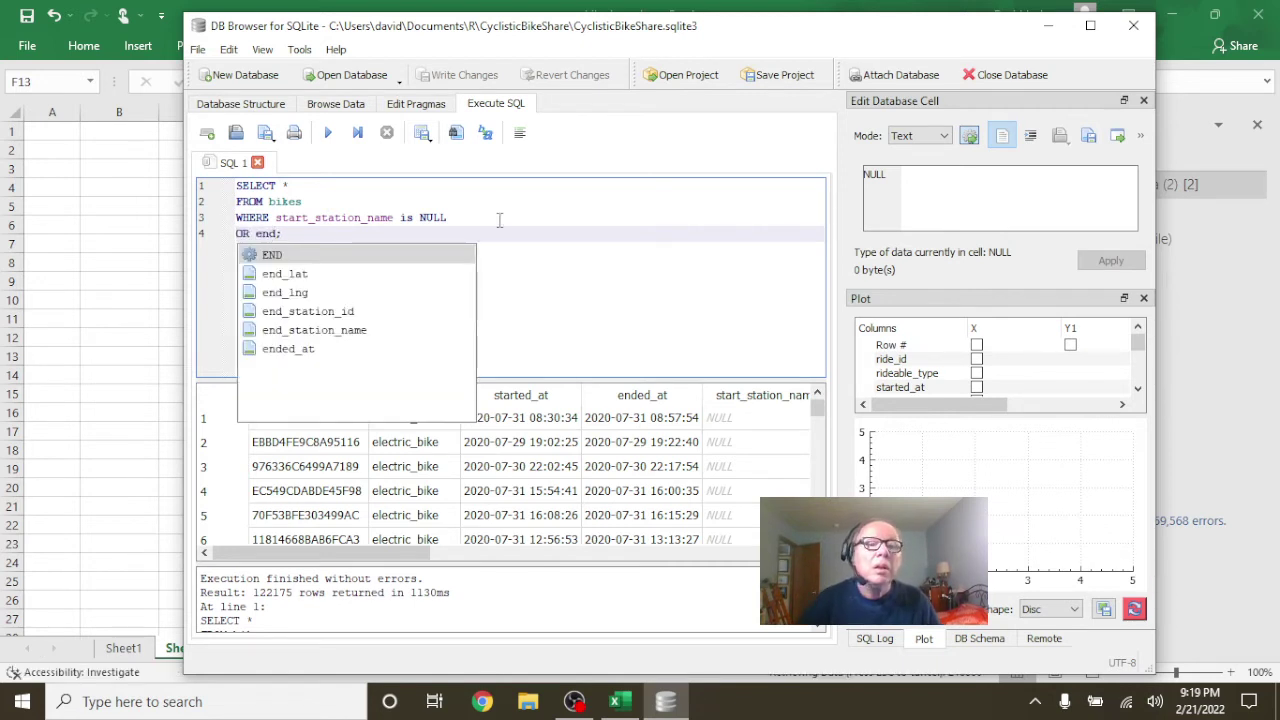
{"action": "left_click", "coordinate": [298, 332]}
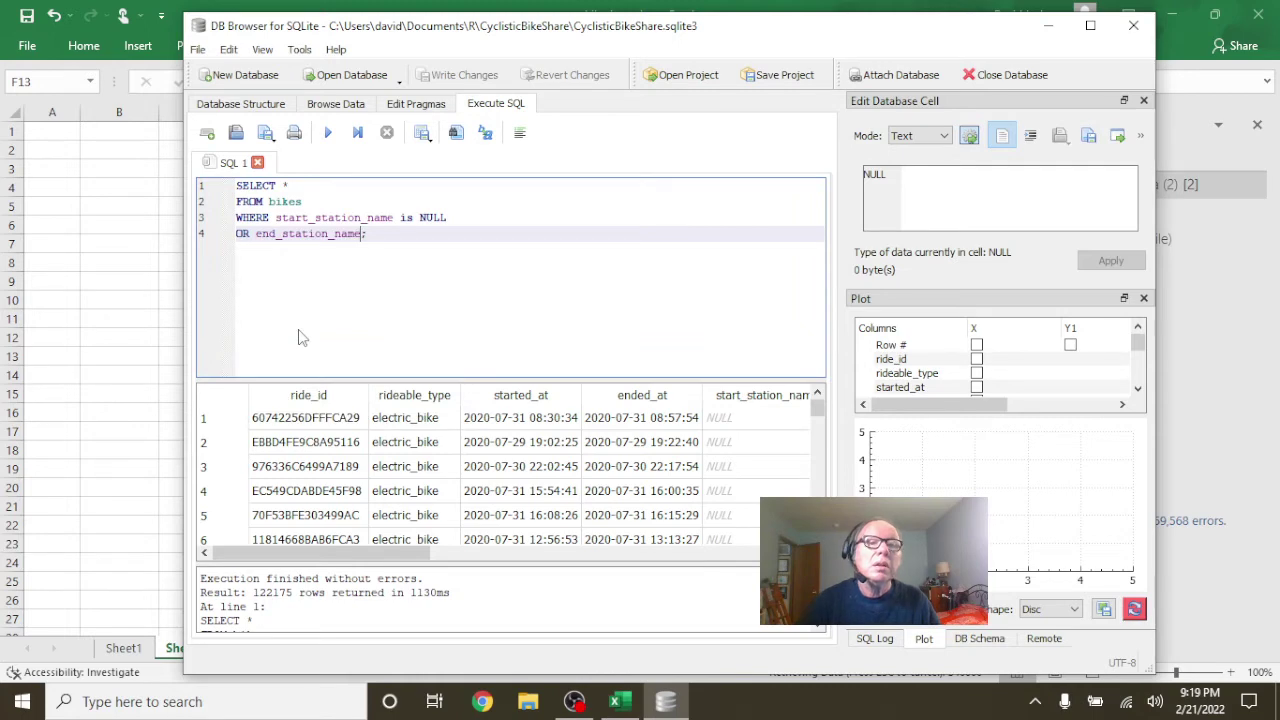
{"action": "type", "text": " is NULL"}
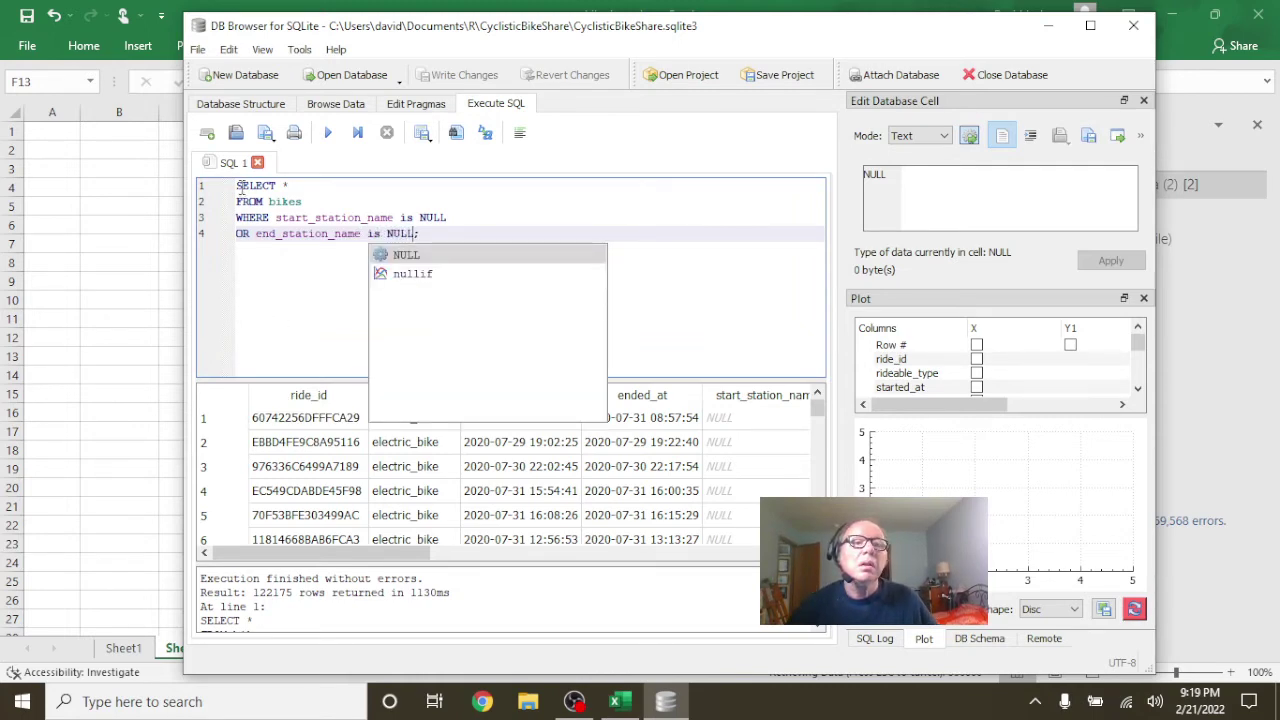
{"action": "left_click_drag", "start_coordinate": [240, 183], "coordinate": [417, 253]}
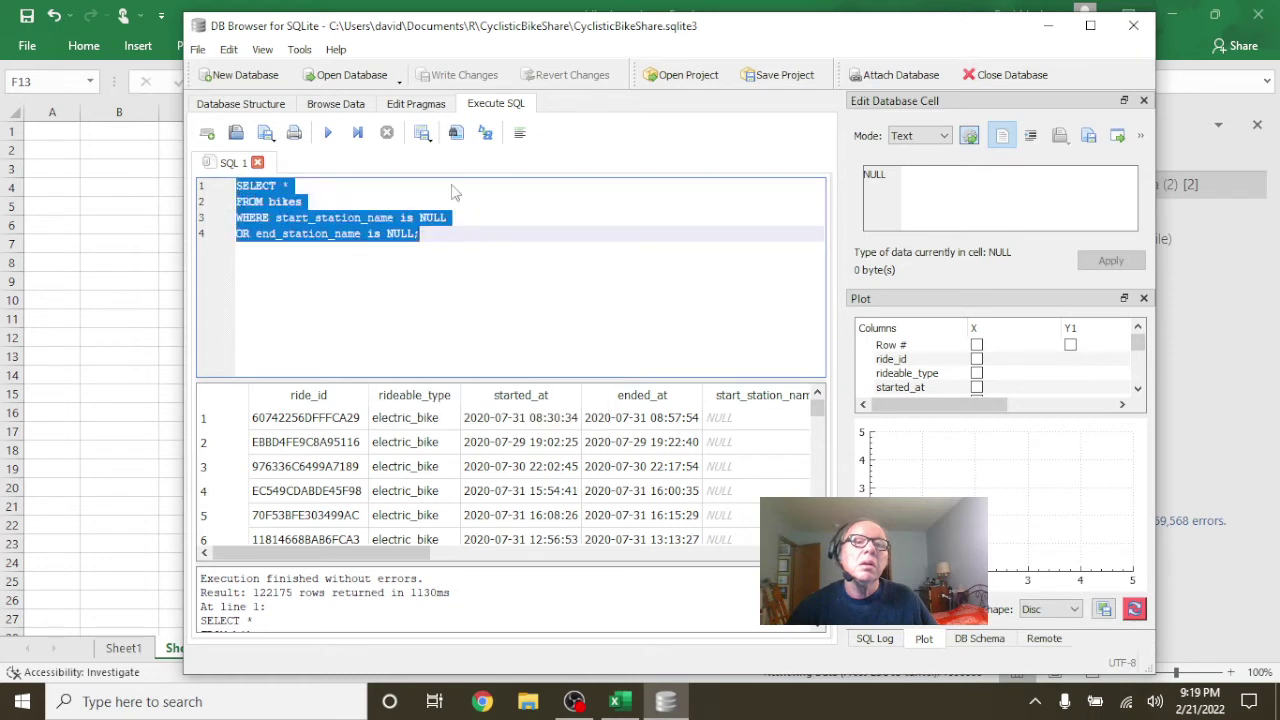
{"action": "left_click", "coordinate": [328, 134]}
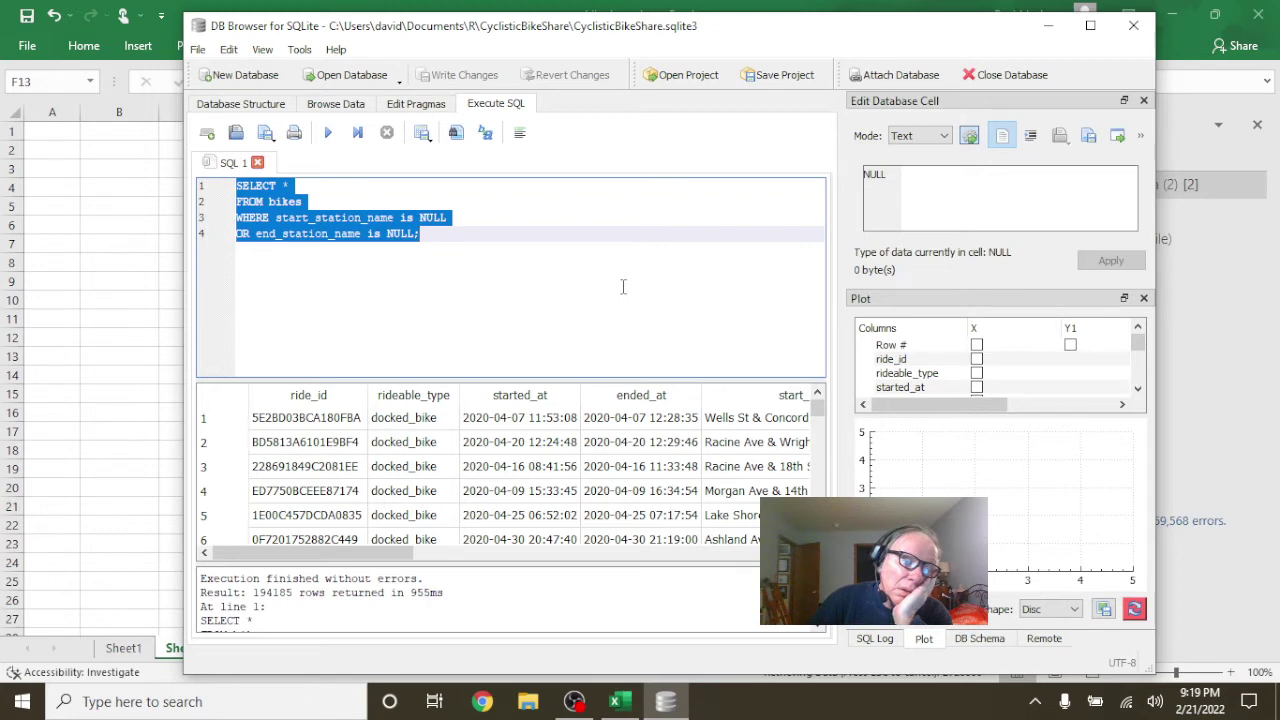
- Close DB Browser for SQLite without saving changes
{"action": "left_click", "coordinate": [1130, 30]}
{"action": "left_click", "coordinate": [722, 362]}
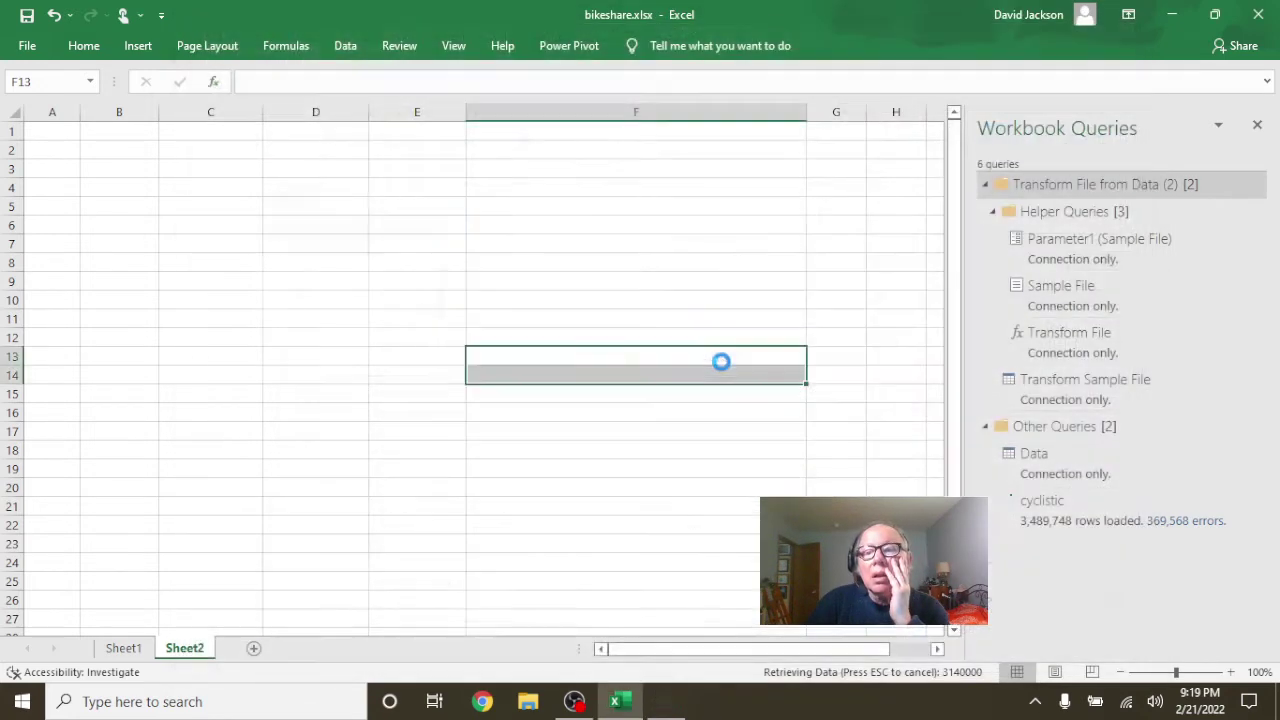
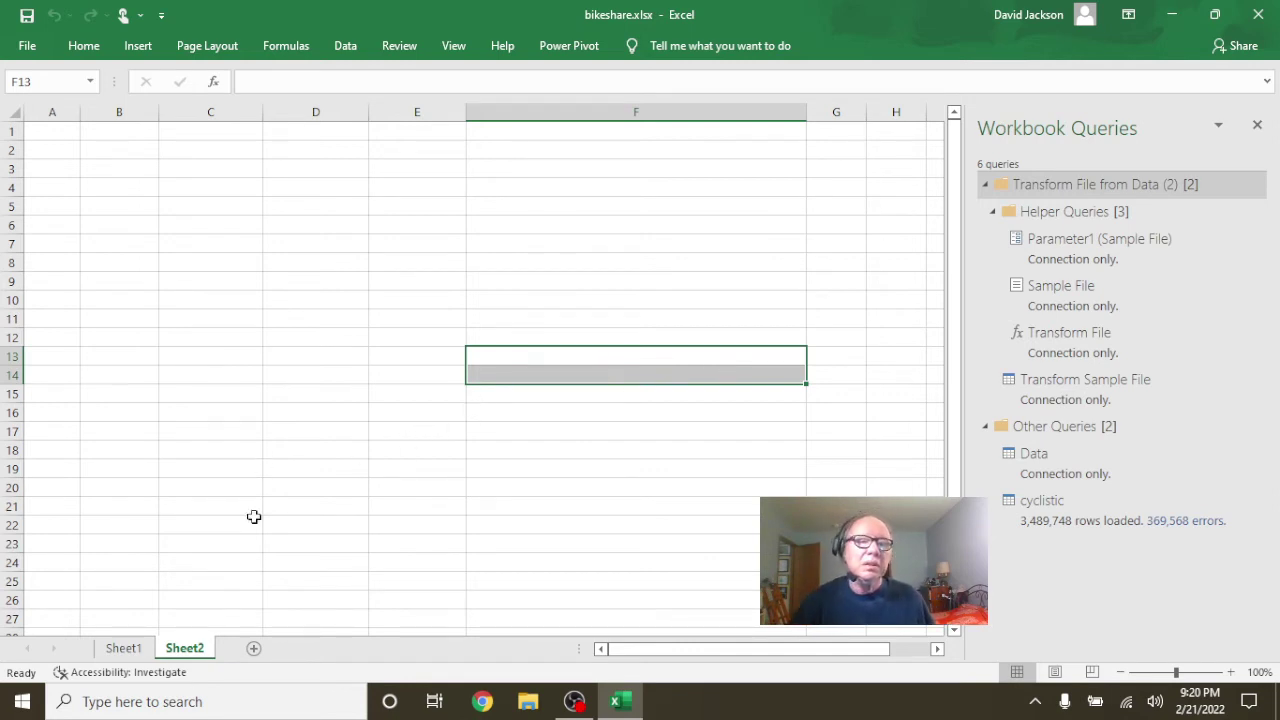
- Glance at Sheet1, select E5 on Sheet2, and open the Data query in the editor
{"action": "left_click", "coordinate": [140, 650]}
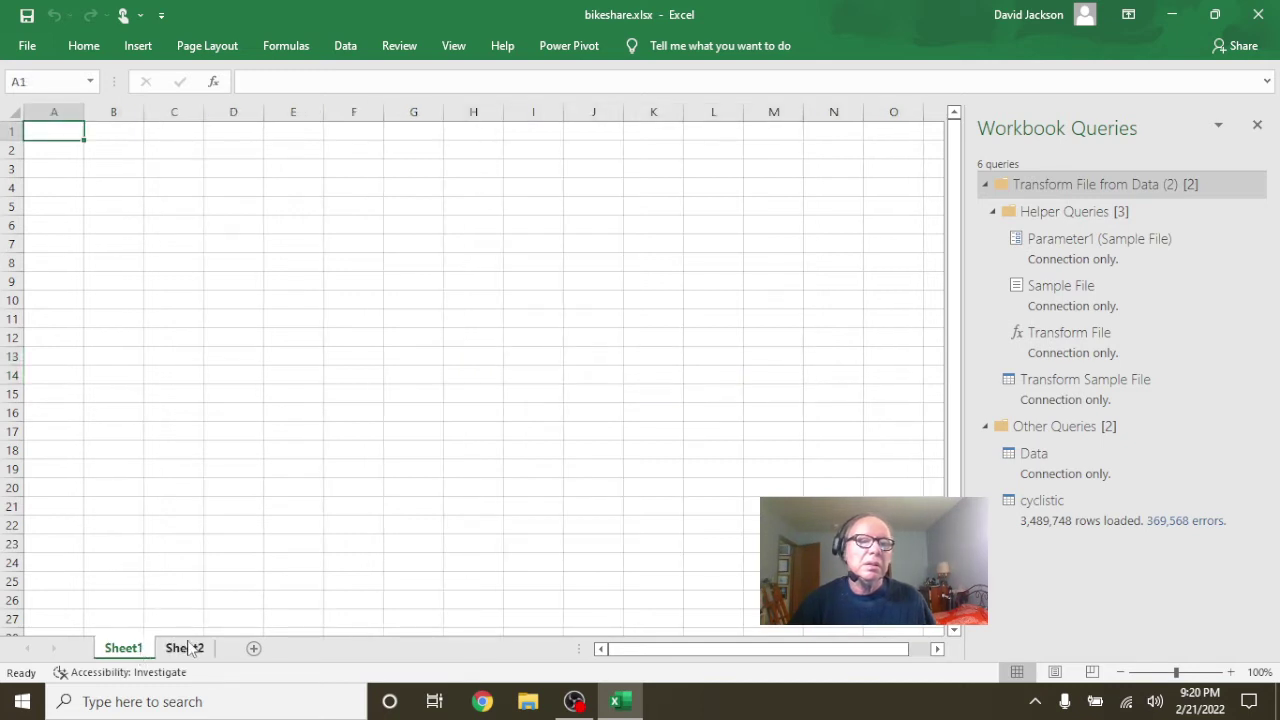
{"action": "left_click", "coordinate": [184, 648]}
{"action": "left_click", "coordinate": [383, 212]}
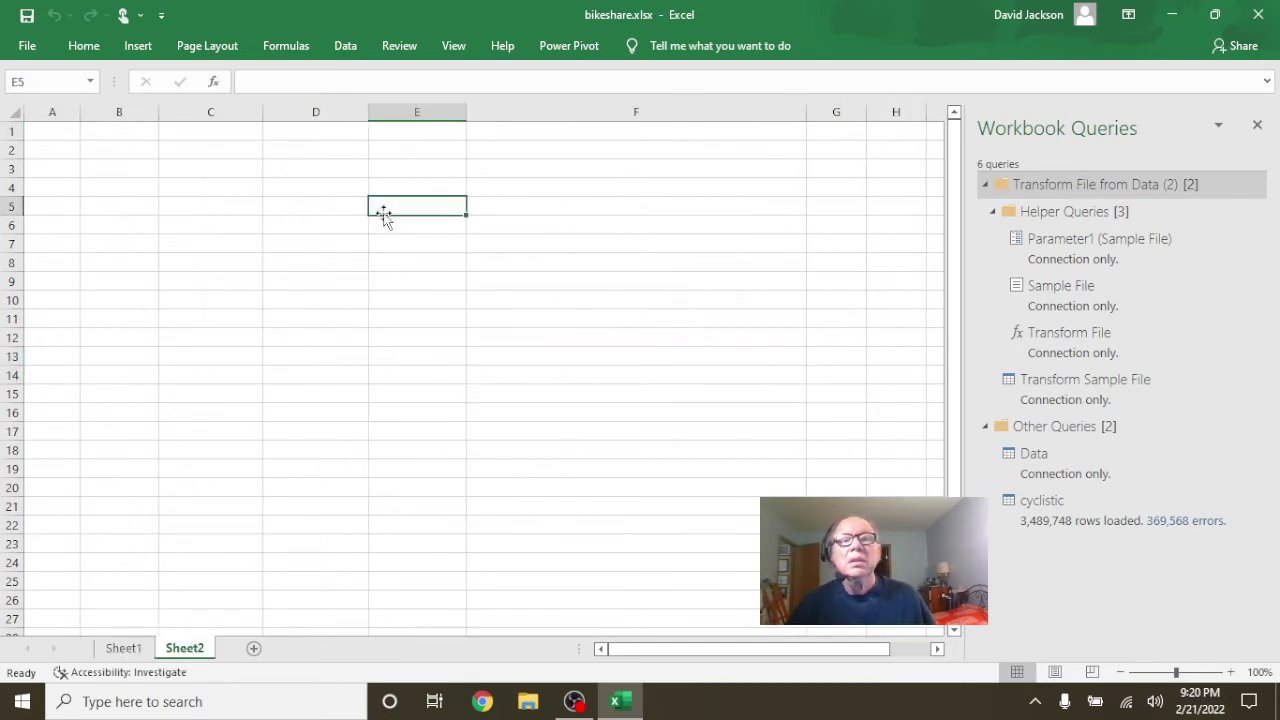
{"action": "left_click", "coordinate": [1040, 504]}
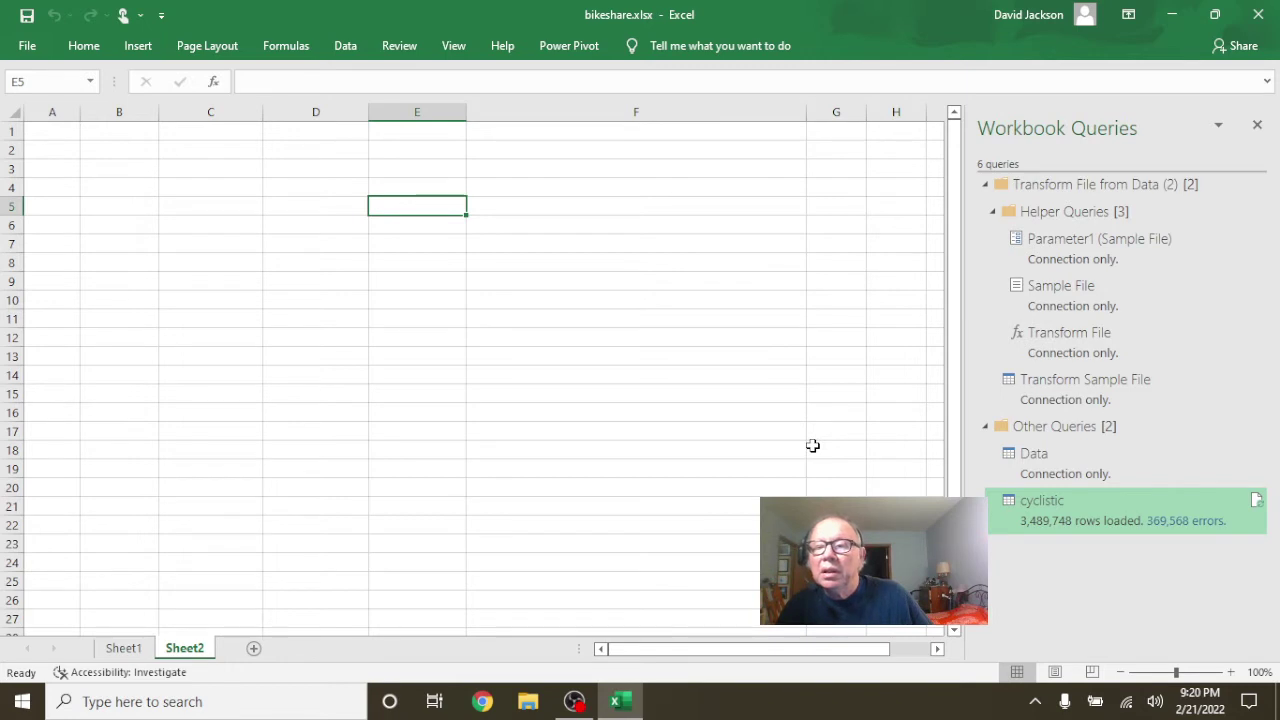
{"action": "left_click", "coordinate": [1015, 463]}
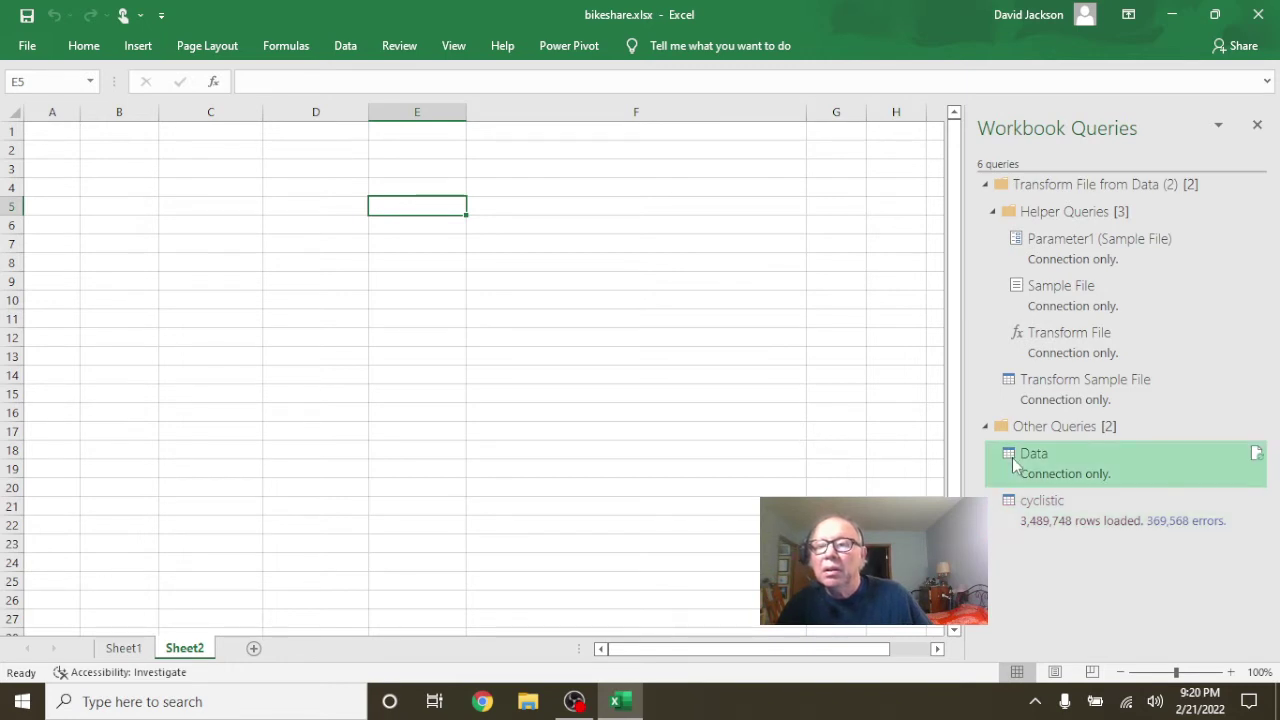
{"action": "double_click", "coordinate": [1042, 461]}
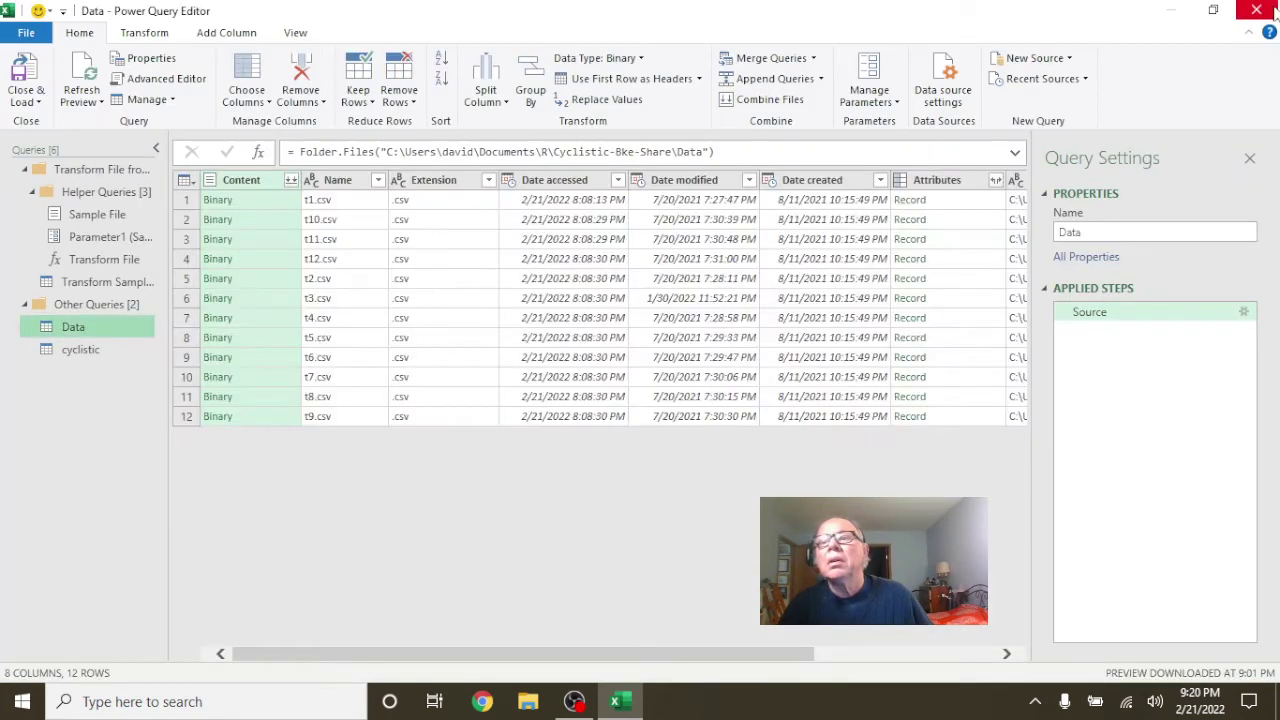
- Close the query editor, refresh the cyclistic query's data, and bring OBS Studio forward
{"action": "left_click", "coordinate": [1258, 10]}
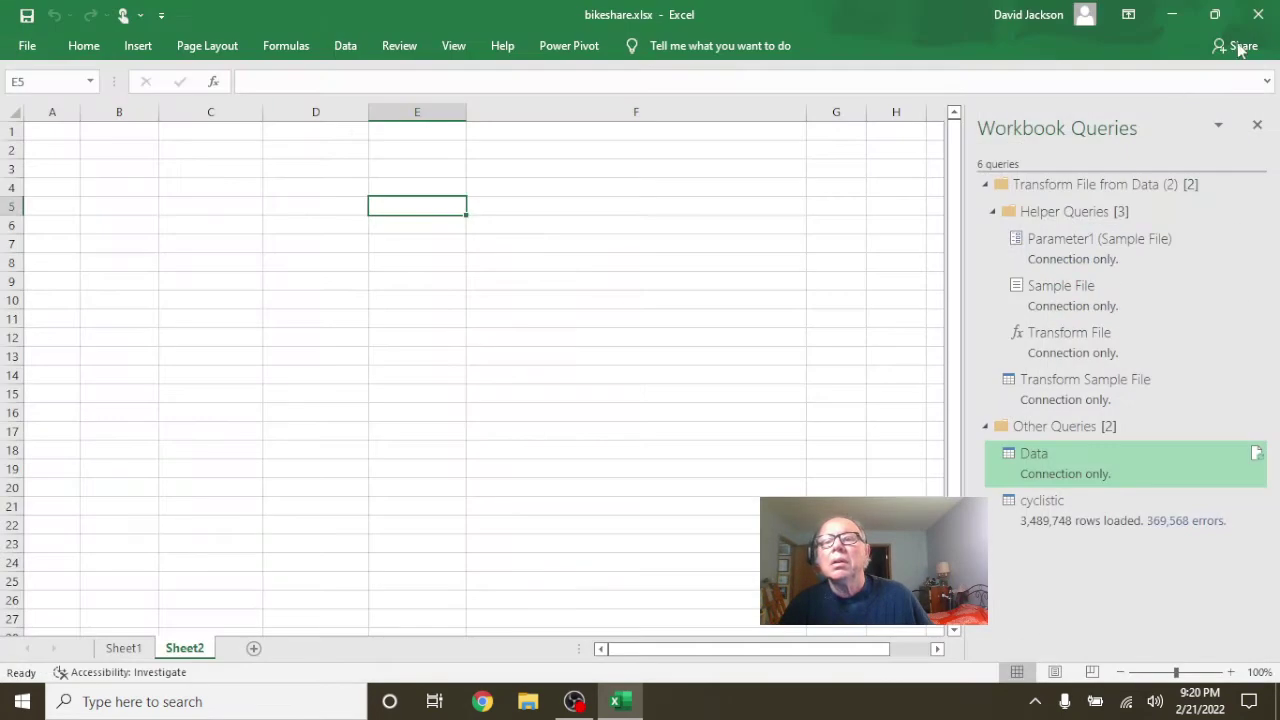
{"action": "left_click", "coordinate": [1056, 524]}
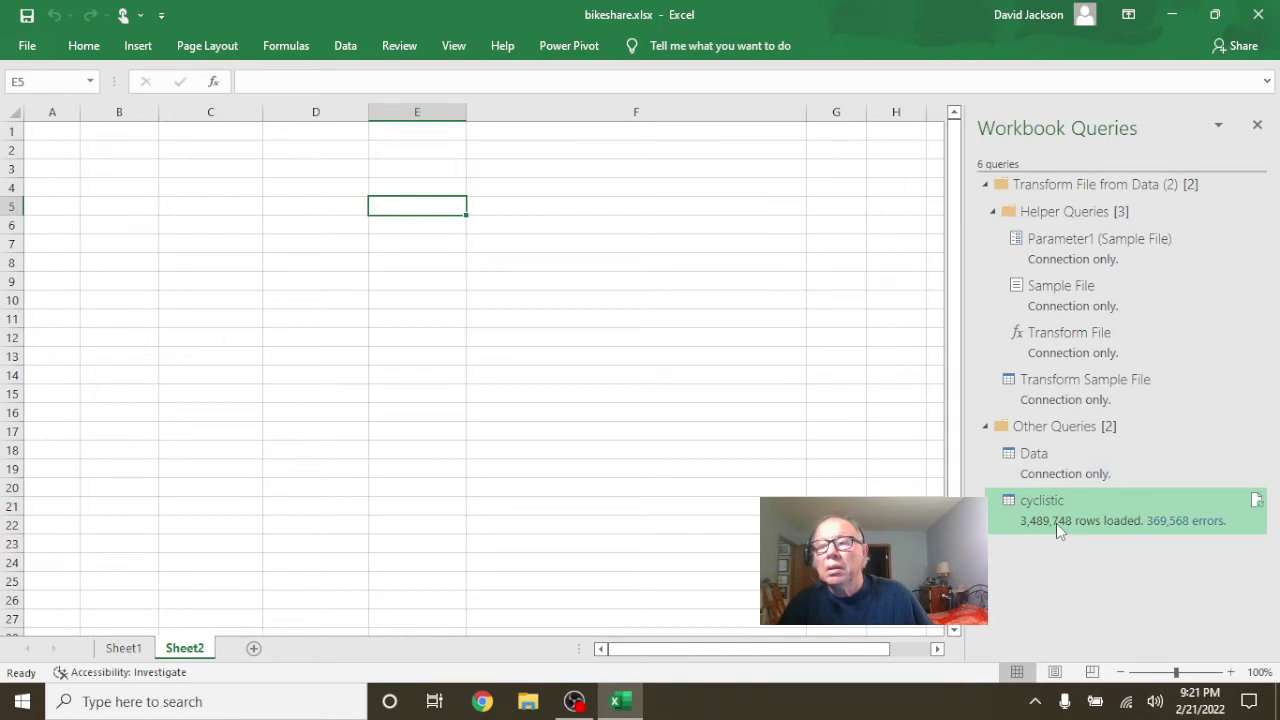
{"action": "right_click", "coordinate": [1056, 523]}
{"action": "left_click", "coordinate": [1014, 572]}
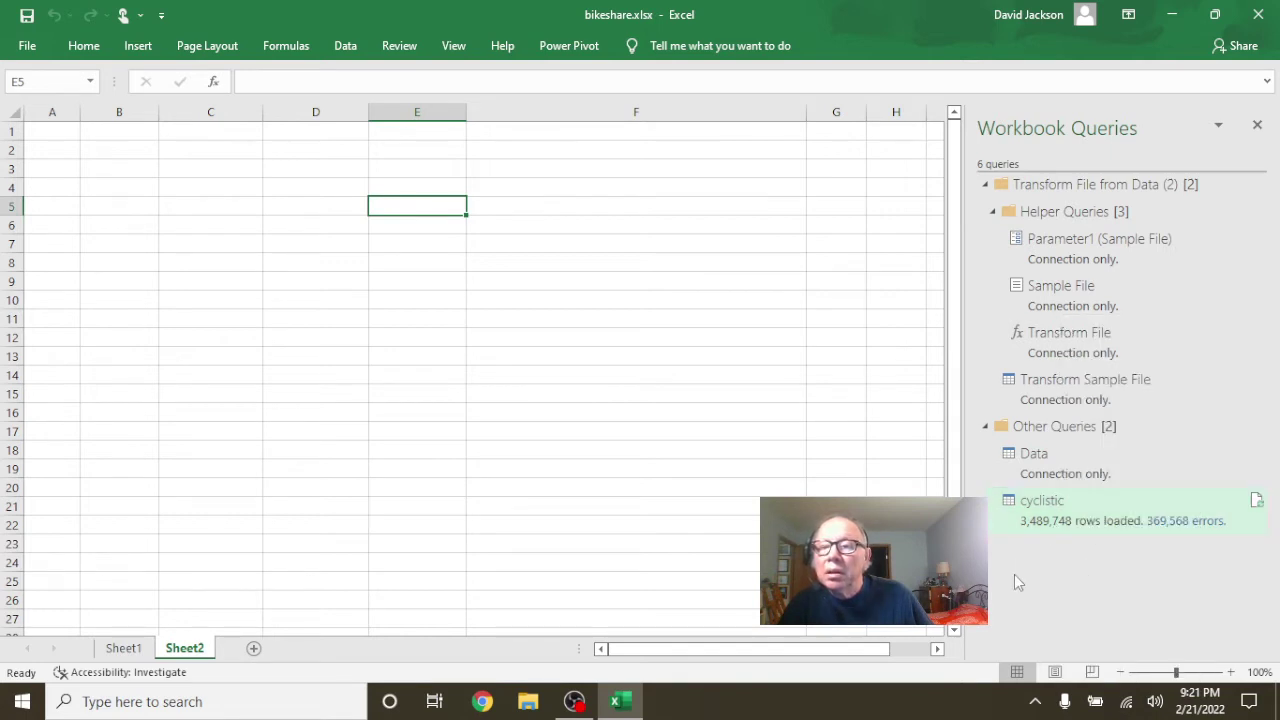
{"action": "left_click", "coordinate": [1257, 502]}
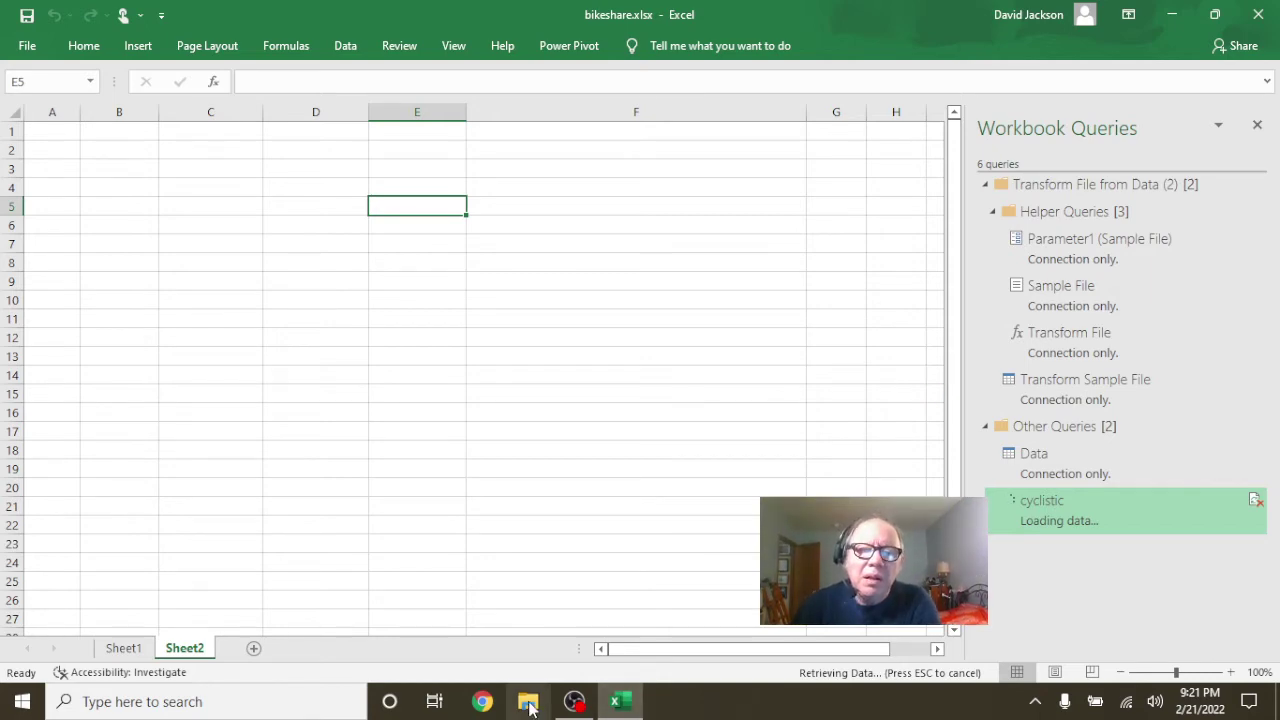
{"action": "left_click", "coordinate": [574, 702]}
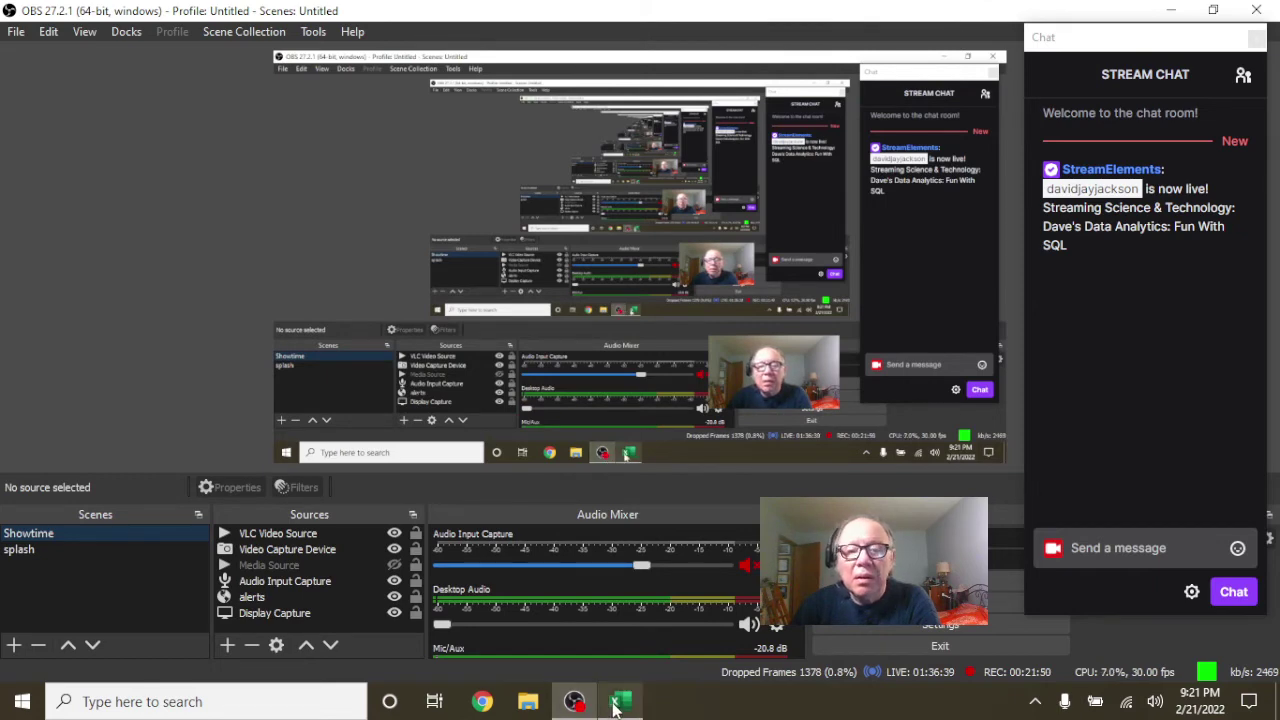
- Bring bikeshare.xlsx back in front of OBS Studio while the cyclistic query loads
{"action": "left_click", "coordinate": [620, 702]}
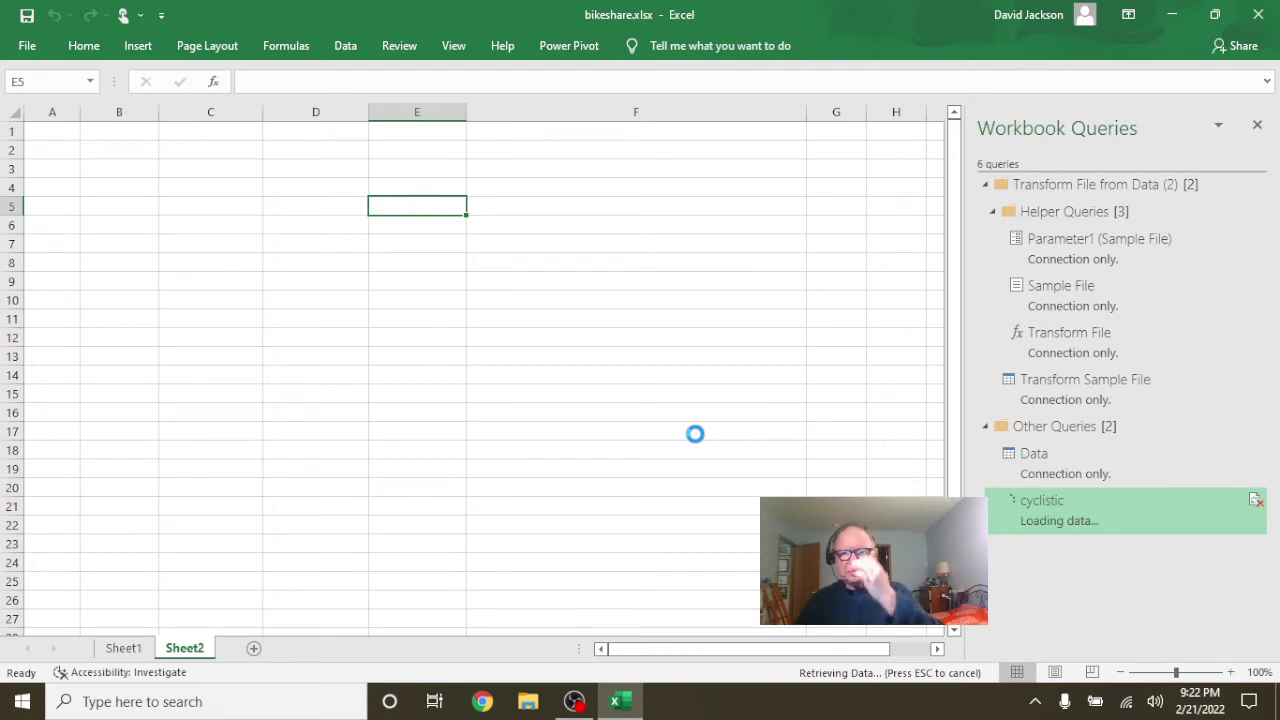
- Switch between OBS Studio and Excel, ending with OBS in front to check the stream
{"action": "left_click", "coordinate": [576, 702]}
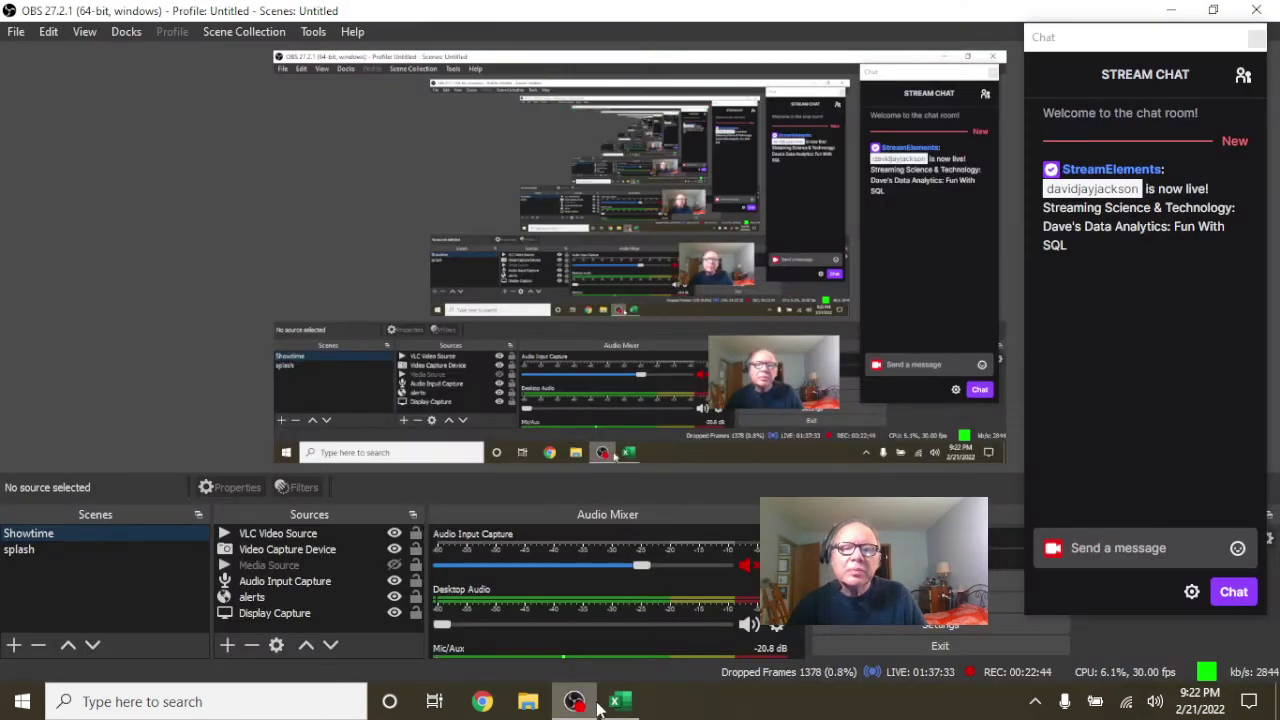
{"action": "left_click", "coordinate": [620, 701]}
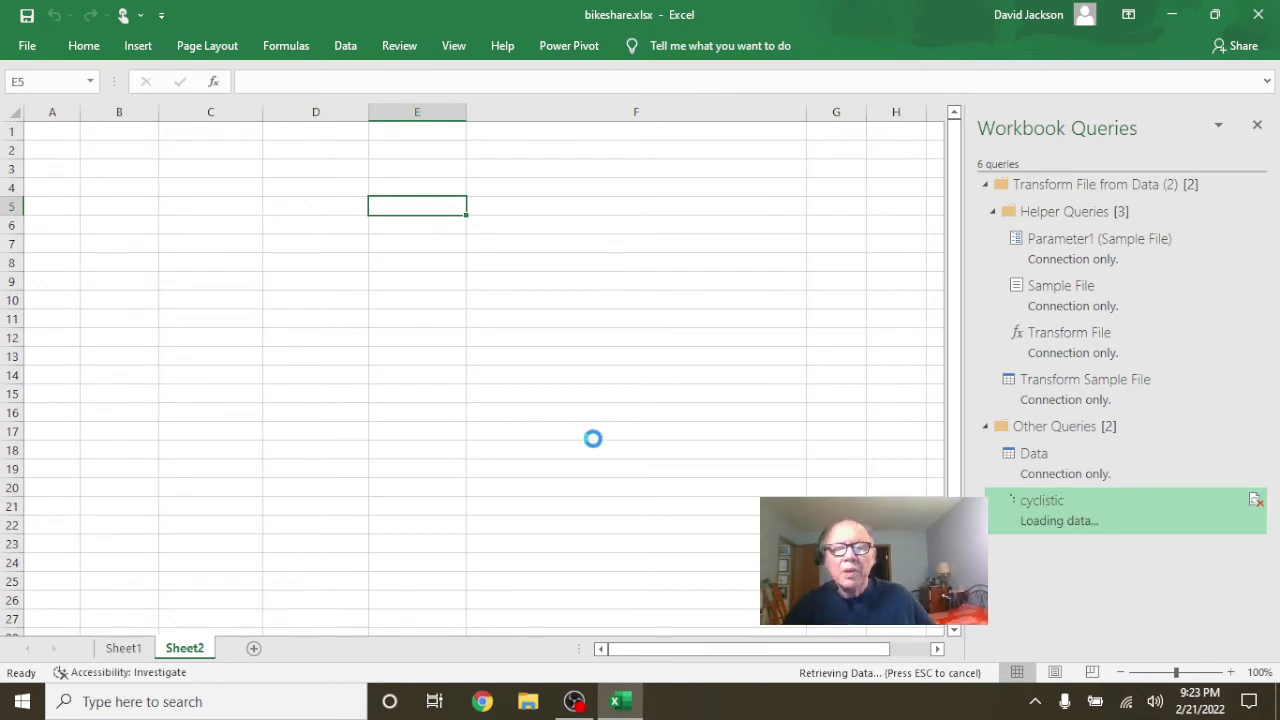
{"action": "left_click", "coordinate": [584, 704]}
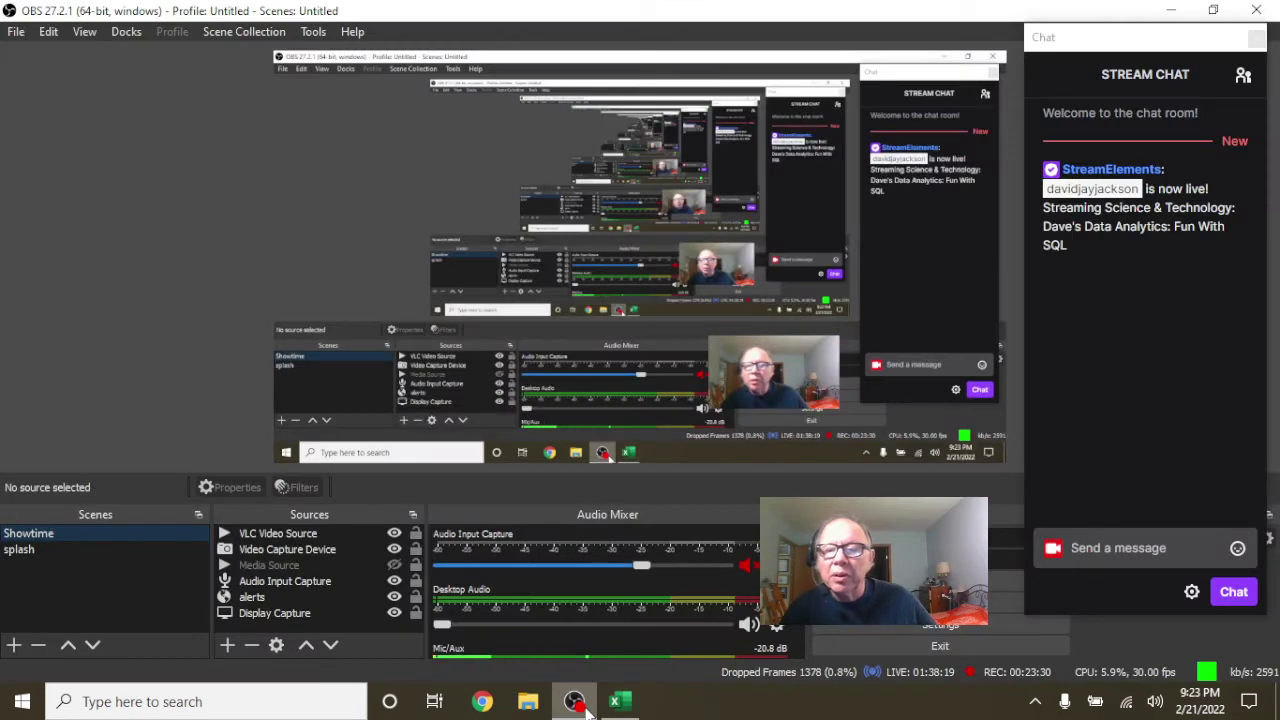
- Return to bikeshare.xlsx as the cyclistic query reaches 1,840,000 rows
{"action": "left_click", "coordinate": [620, 702]}
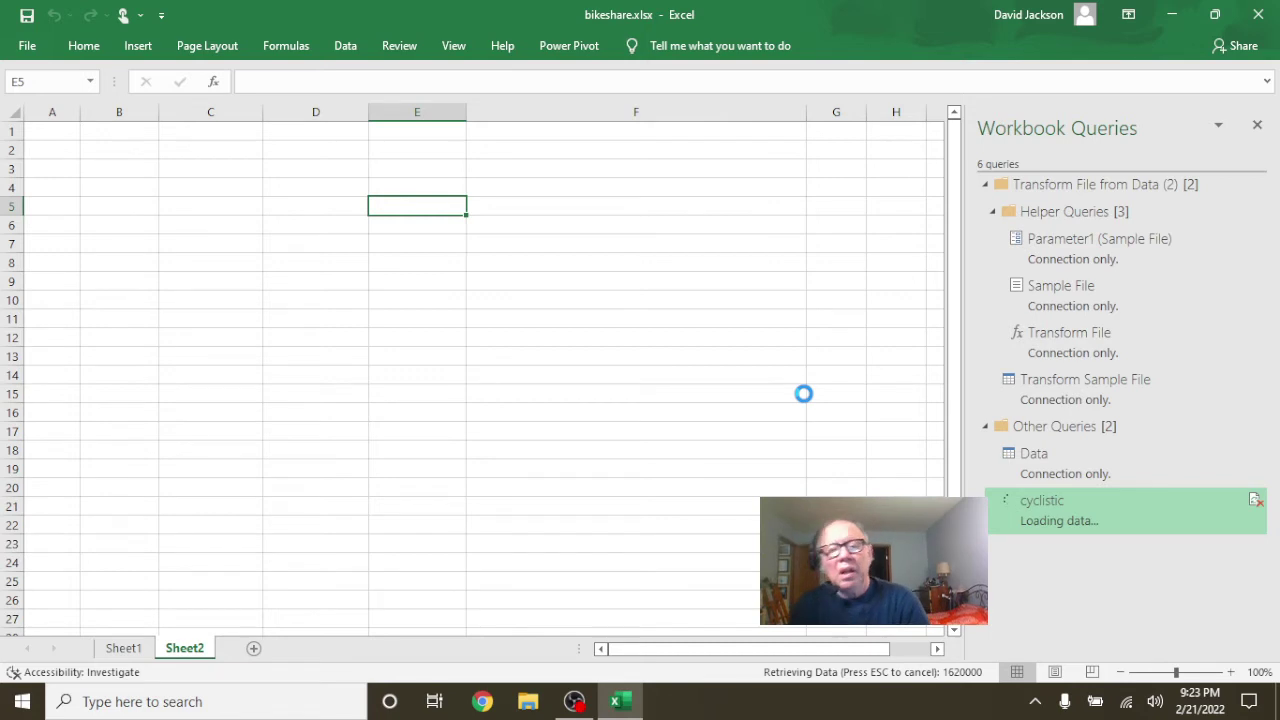
- Go to youtube.com in Chrome
{"action": "left_click", "coordinate": [482, 701]}
{"action": "left_click", "coordinate": [408, 48]}
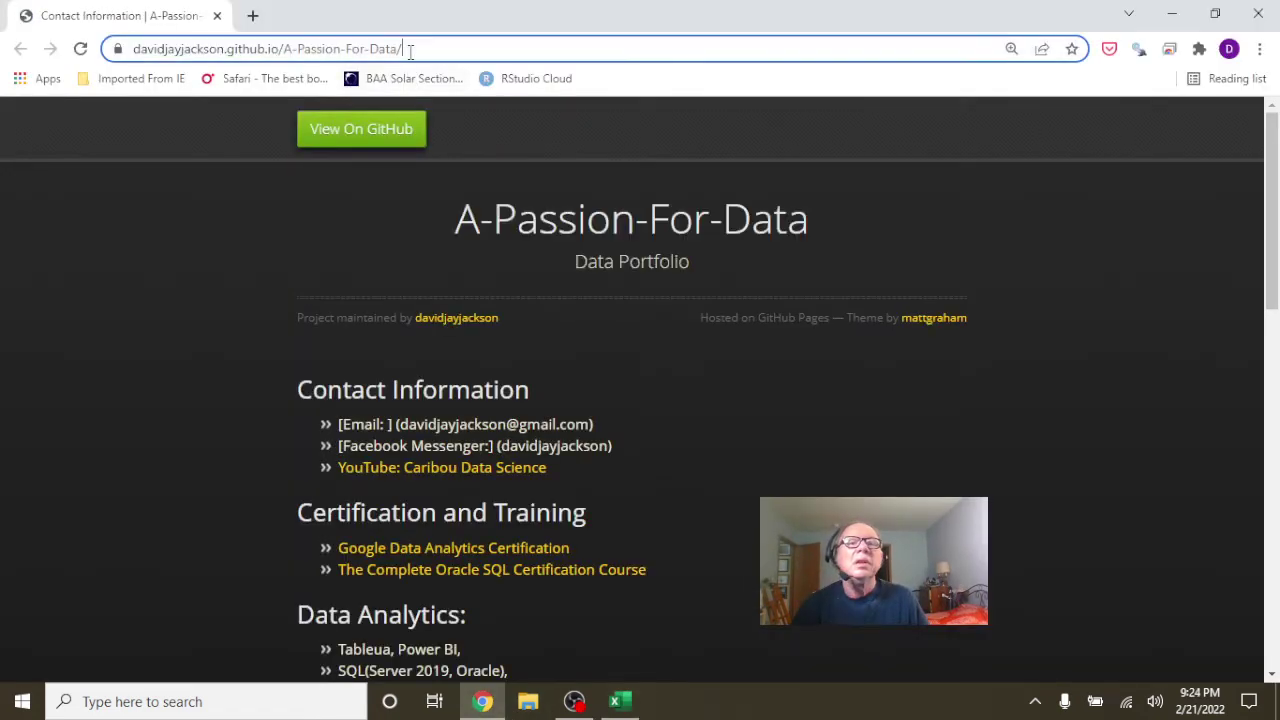
{"action": "type", "text": "you"}
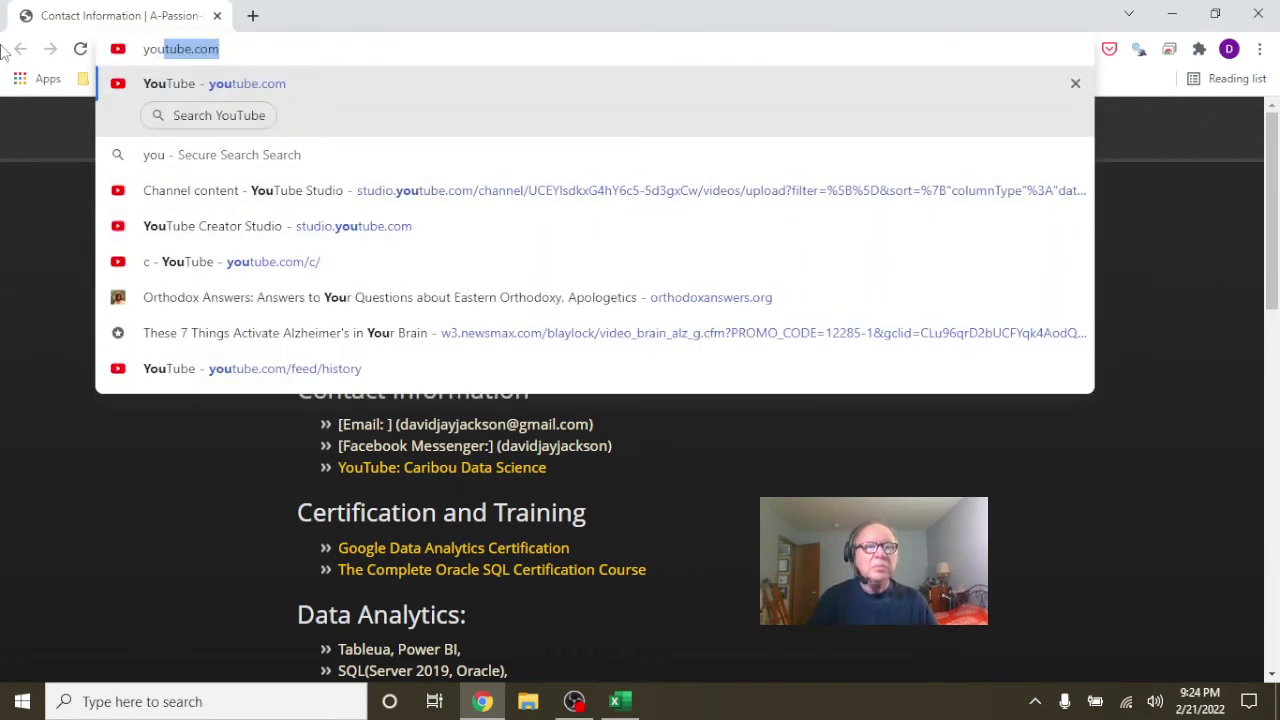
{"action": "key", "text": "Return"}
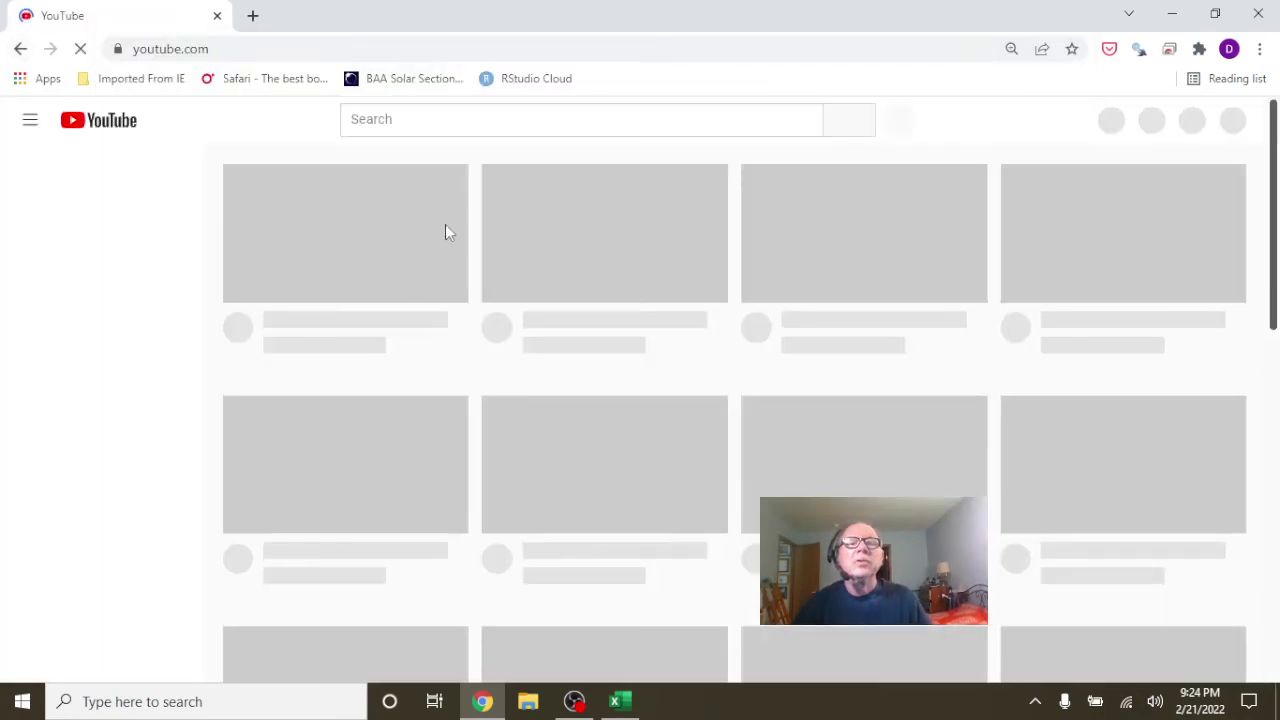
- Search YouTube for 'excel connection' and scroll through the tutorial results
{"action": "left_click", "coordinate": [508, 120]}
{"action": "type", "text": "ex"}
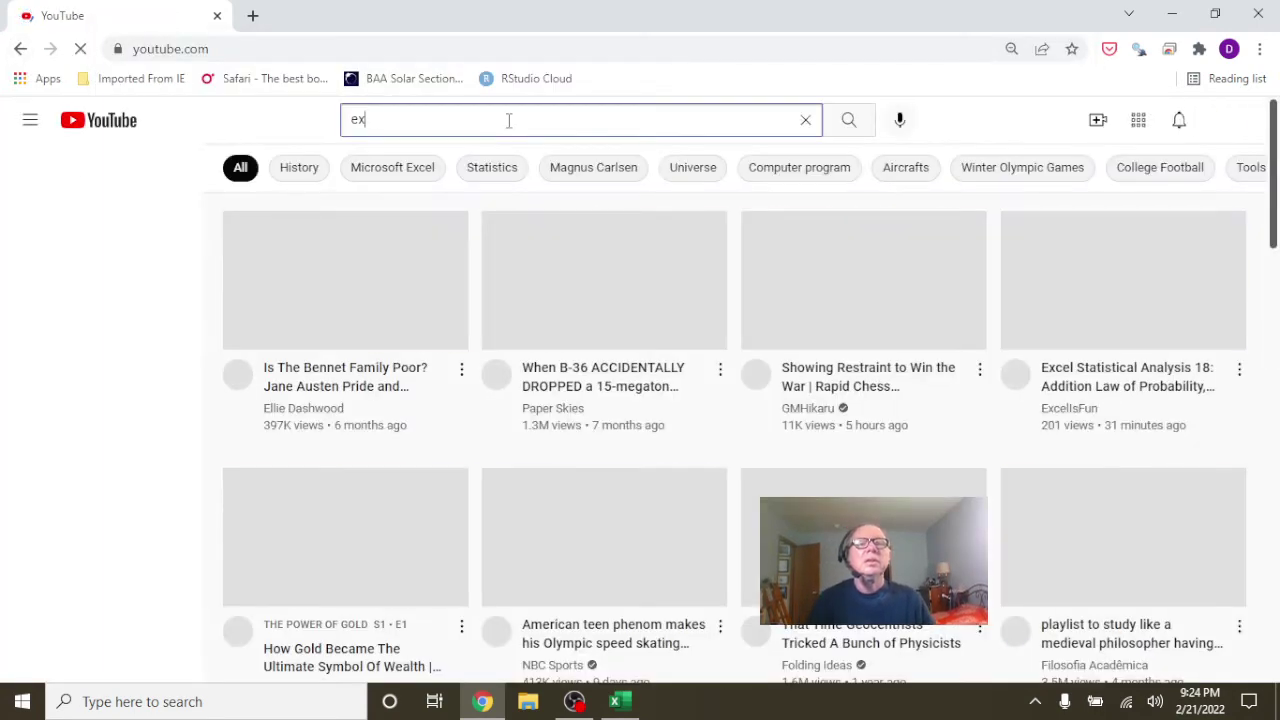
{"action": "type", "text": "cel connect"}
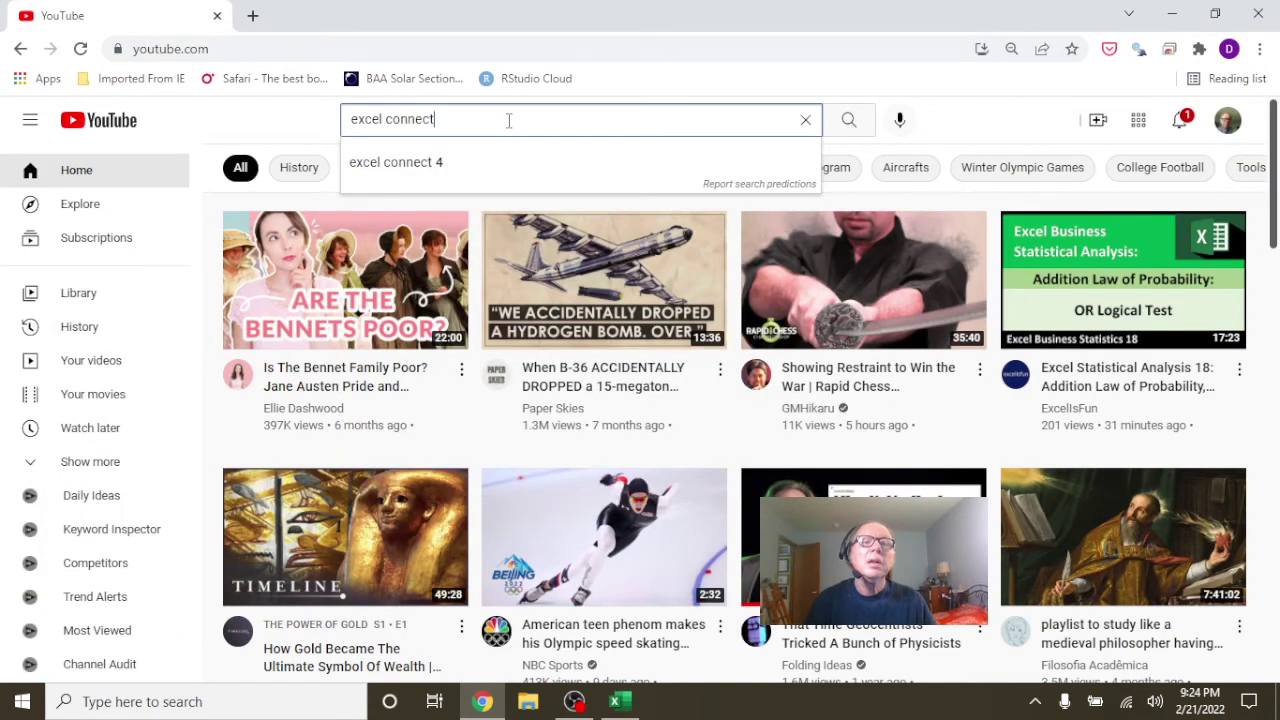
{"action": "type", "text": "ion"}
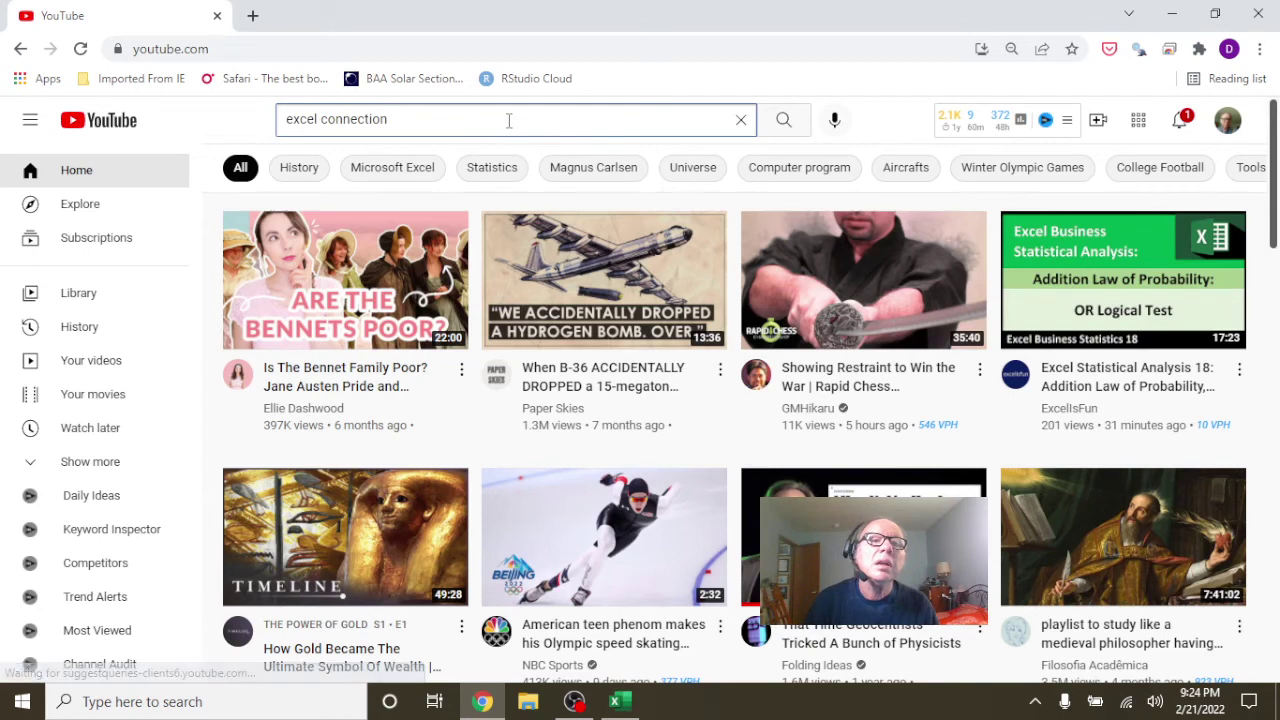
{"action": "key", "text": "Return"}
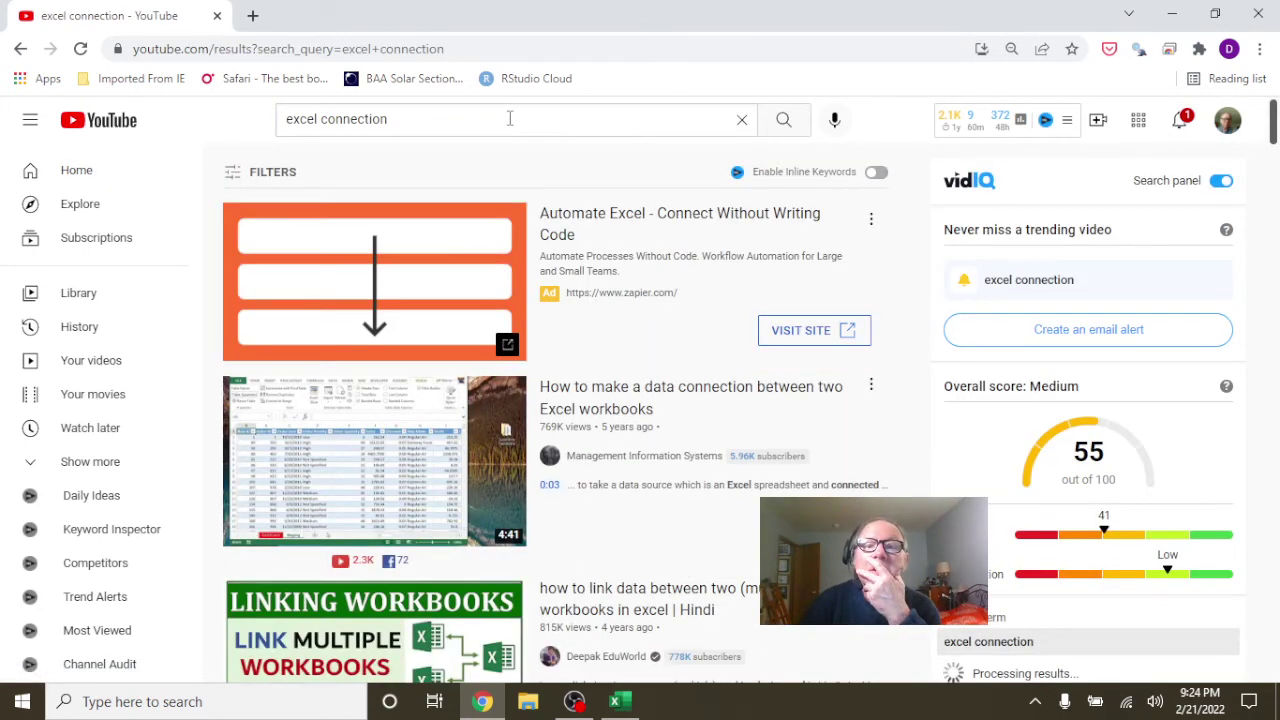
{"action": "scroll", "coordinate": [463, 385], "scroll_direction": "down", "scroll_amount": 1}
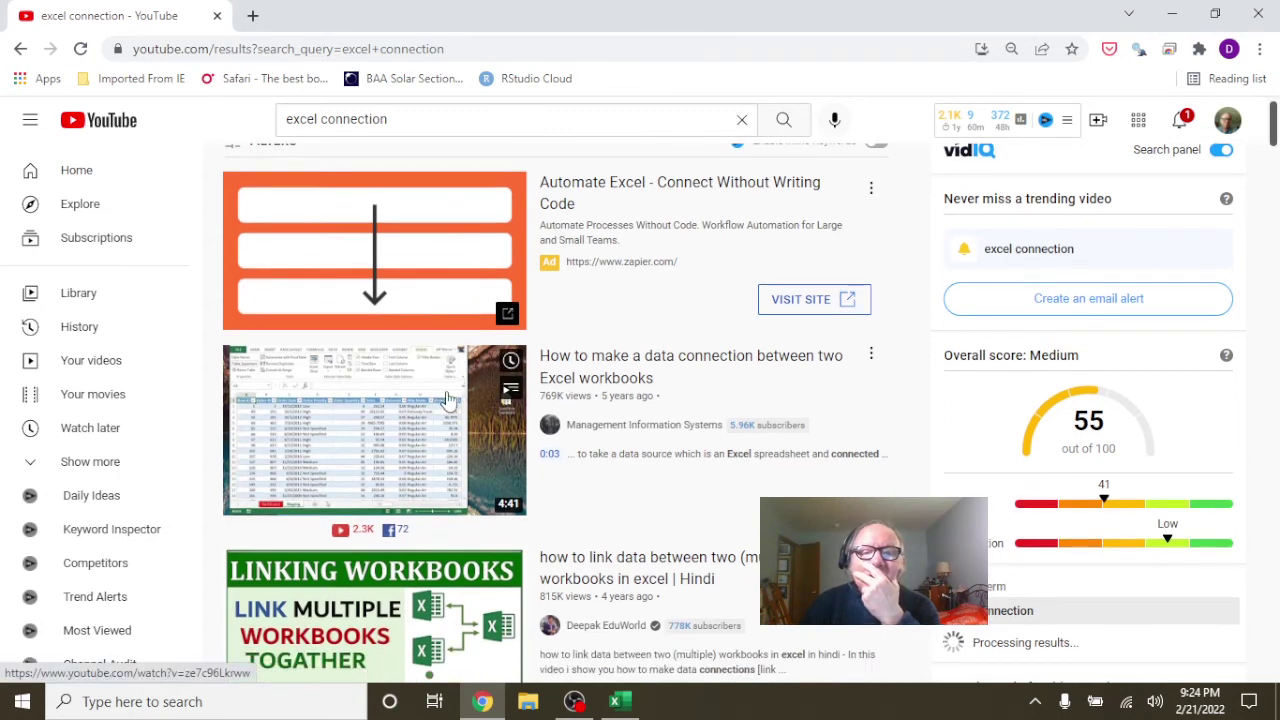
{"action": "scroll", "coordinate": [447, 401], "scroll_direction": "down", "scroll_amount": 1}
{"action": "scroll", "coordinate": [449, 400], "scroll_direction": "down", "scroll_amount": 1}
{"action": "scroll", "coordinate": [449, 400], "scroll_direction": "down", "scroll_amount": 1}
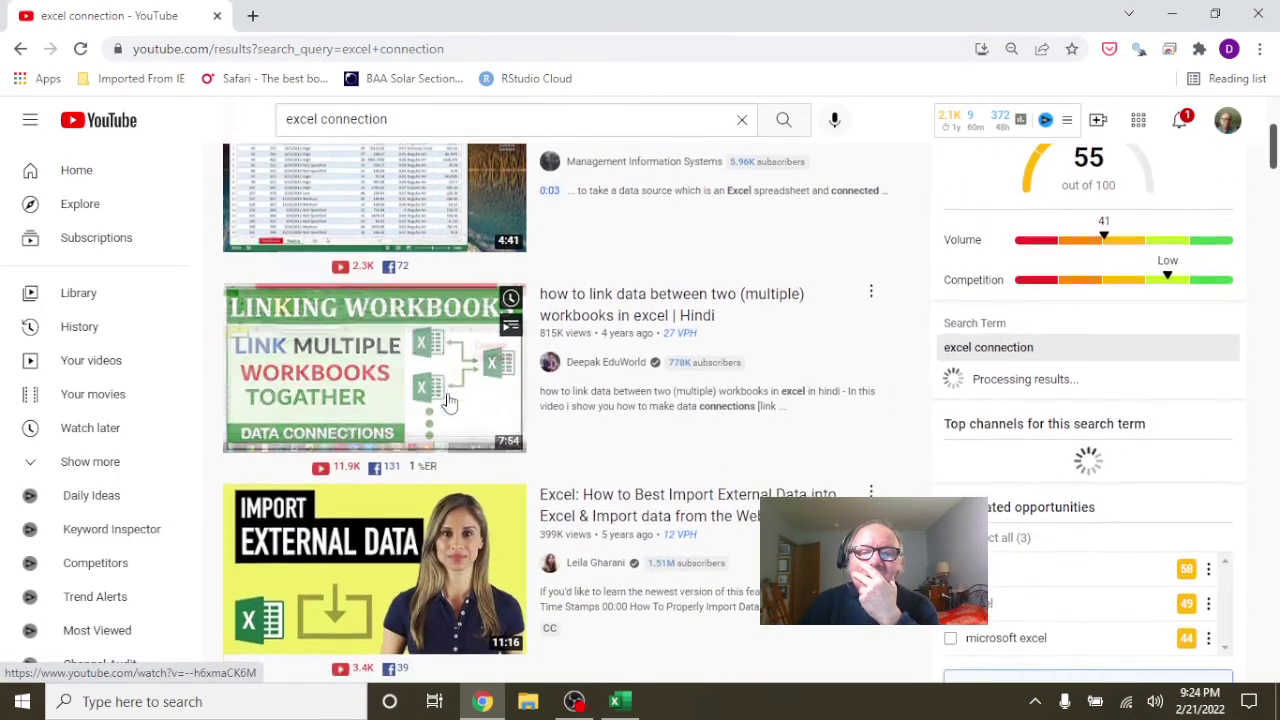
{"action": "mouse_move", "coordinate": [472, 486]}
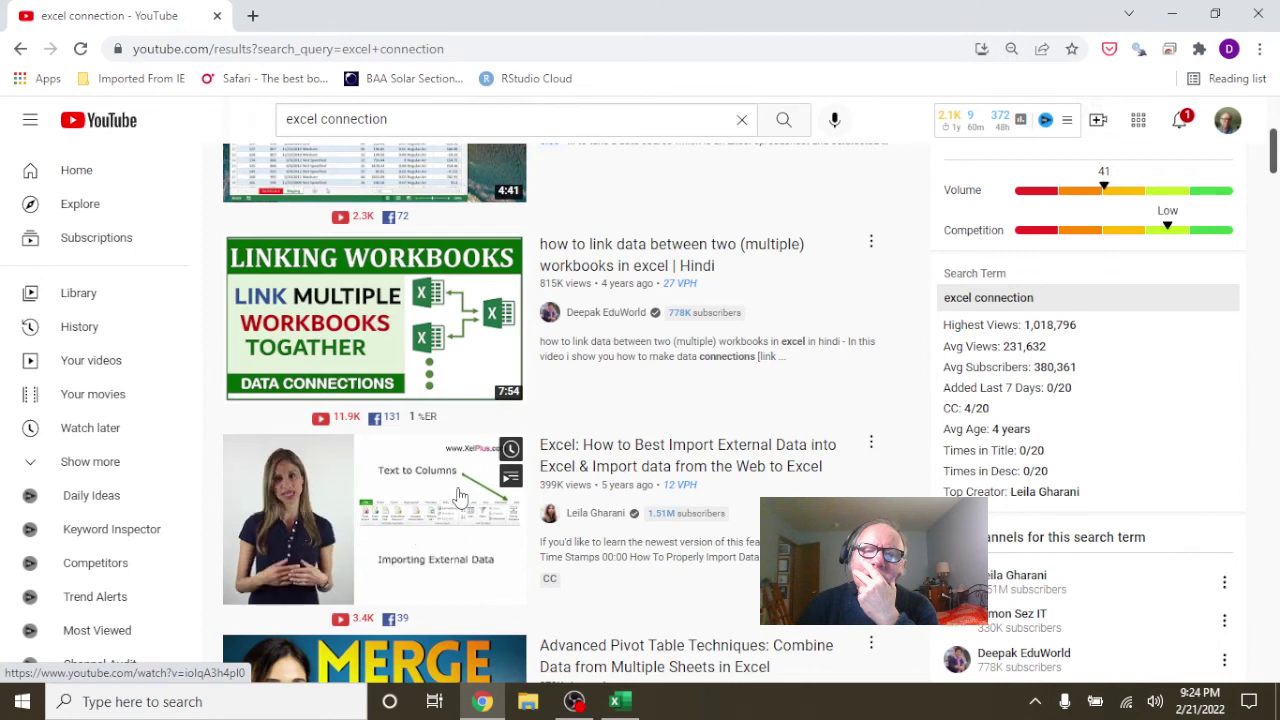
{"action": "scroll", "coordinate": [459, 496], "scroll_direction": "down", "scroll_amount": 1}
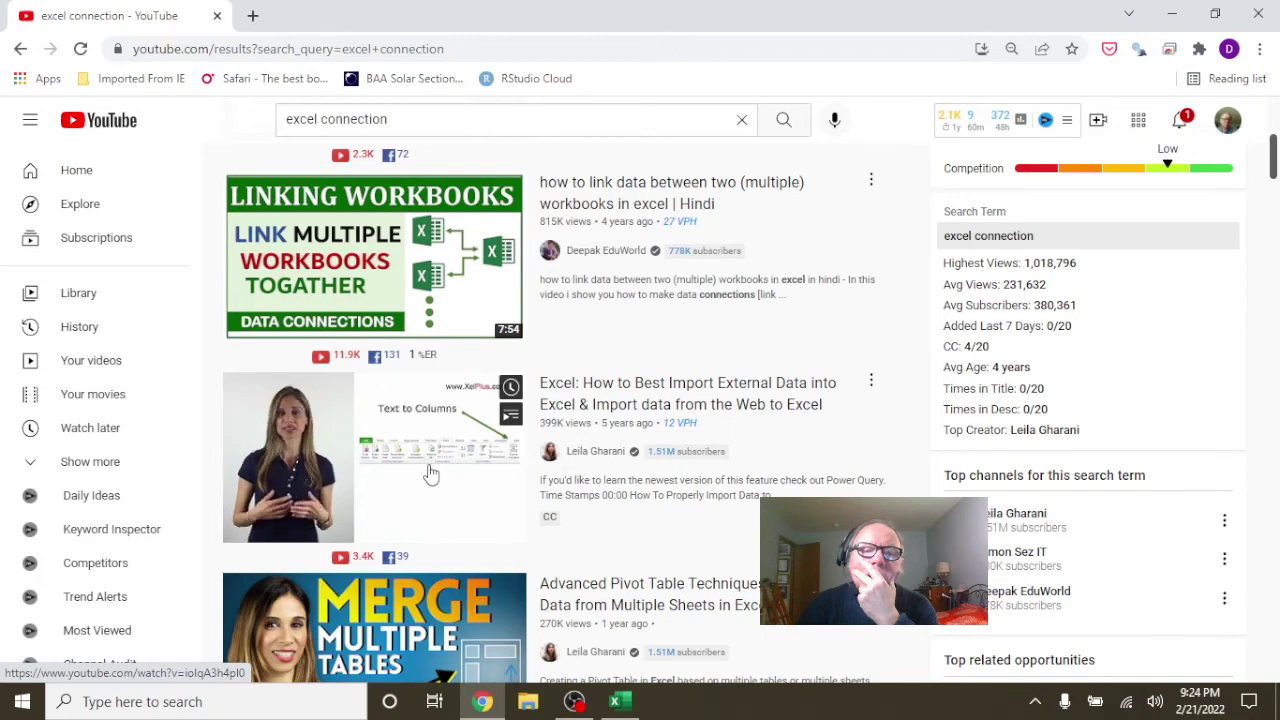
{"action": "scroll", "coordinate": [430, 474], "scroll_direction": "down", "scroll_amount": 3}
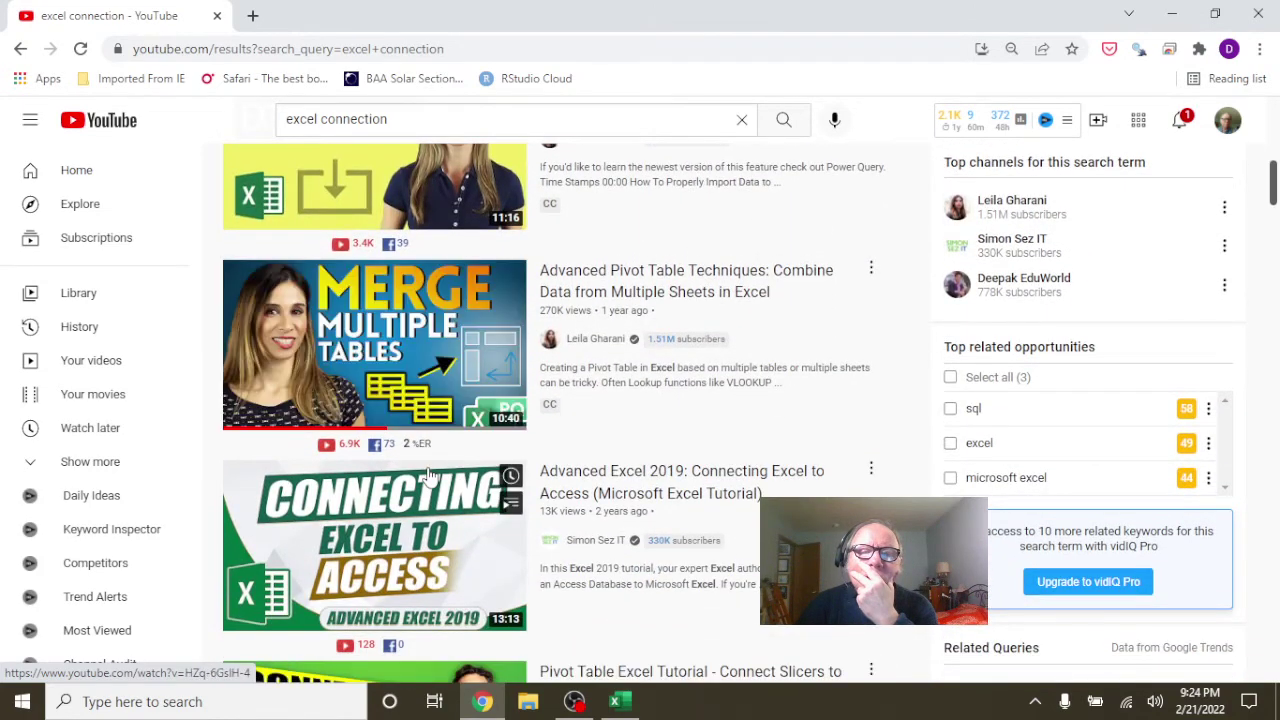
{"action": "scroll", "coordinate": [428, 475], "scroll_direction": "down", "scroll_amount": 2}
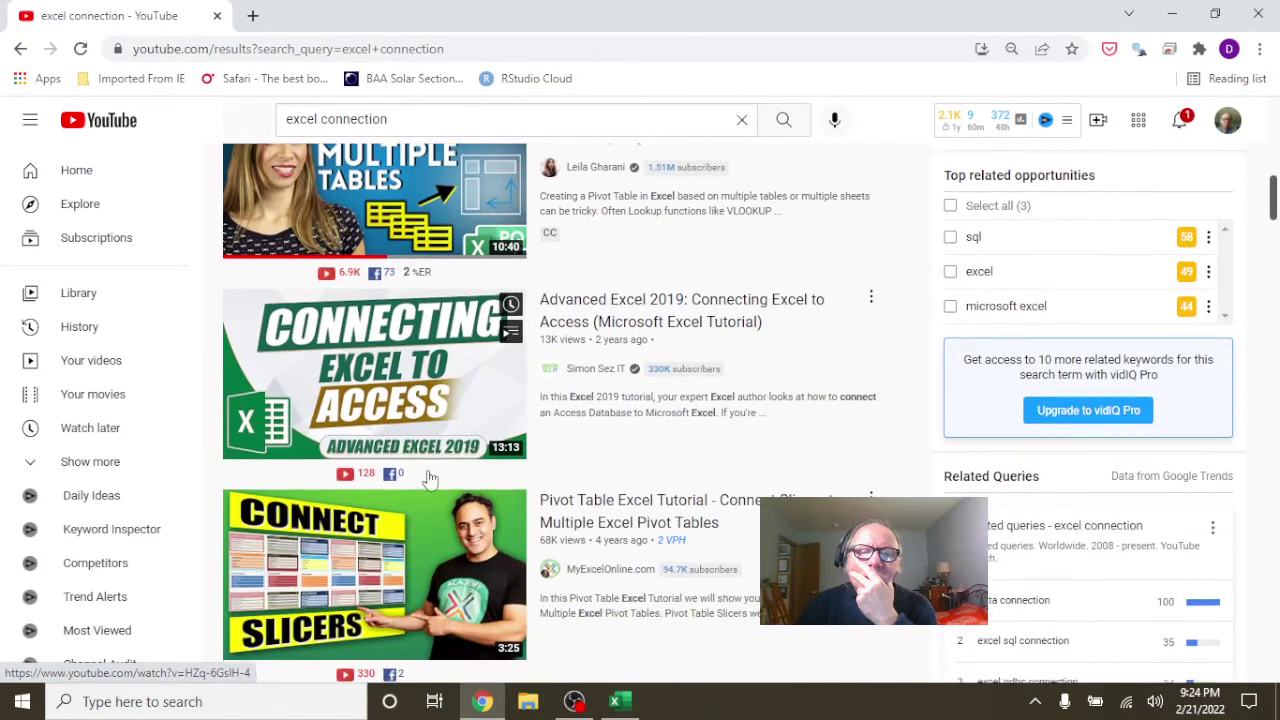
{"action": "scroll", "coordinate": [427, 478], "scroll_direction": "down", "scroll_amount": 2}
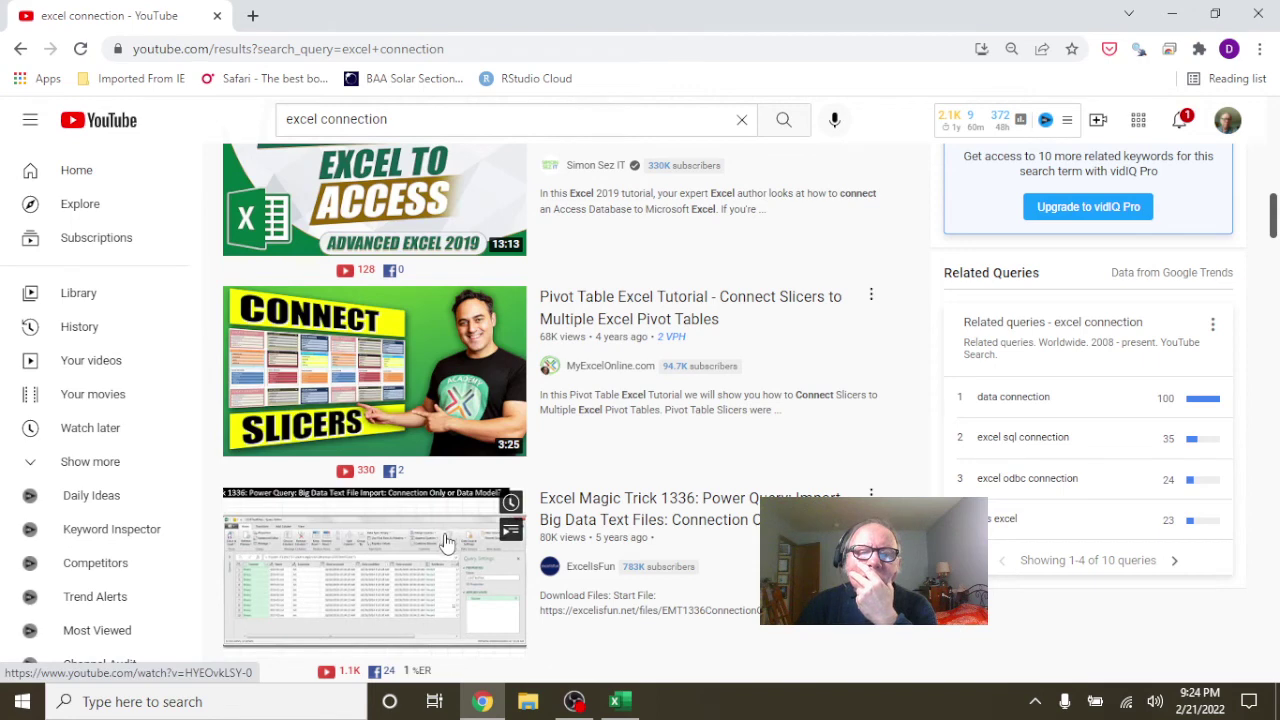
- Open the Excel Magic Trick 1336 video, check notifications, then switch to OBS Studio
{"action": "left_click", "coordinate": [446, 541]}
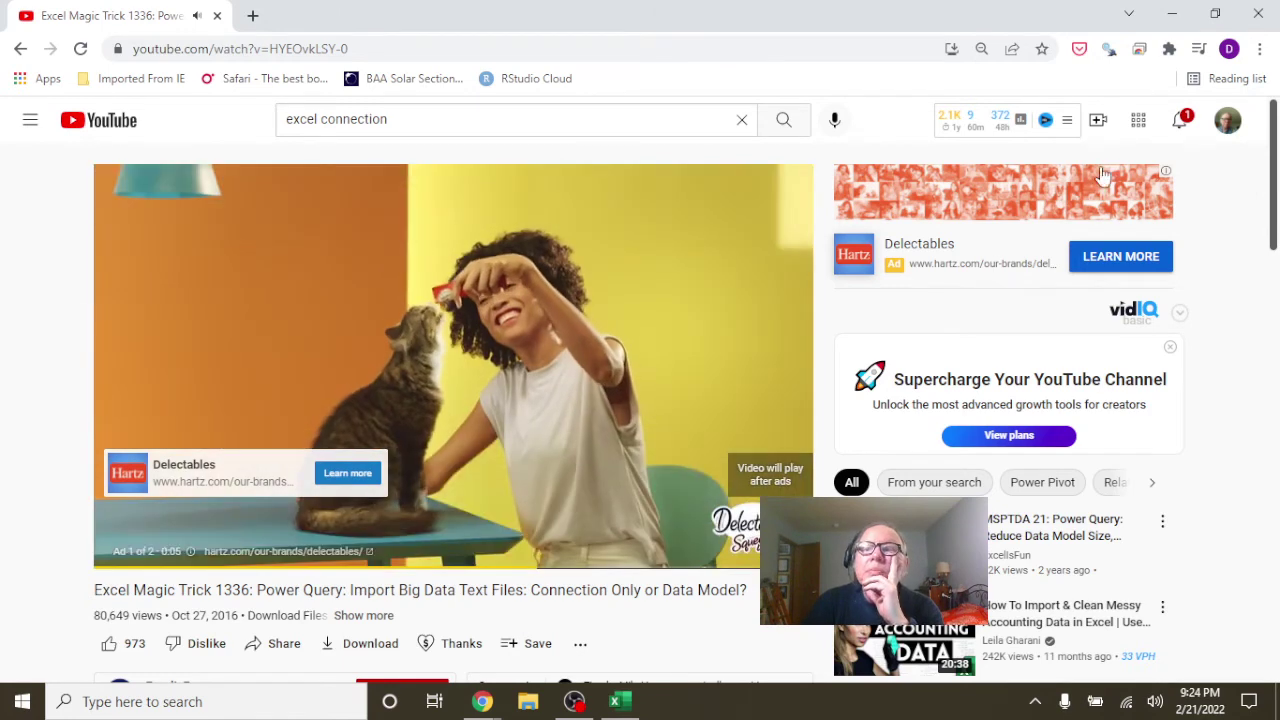
{"action": "left_click", "coordinate": [1180, 121]}
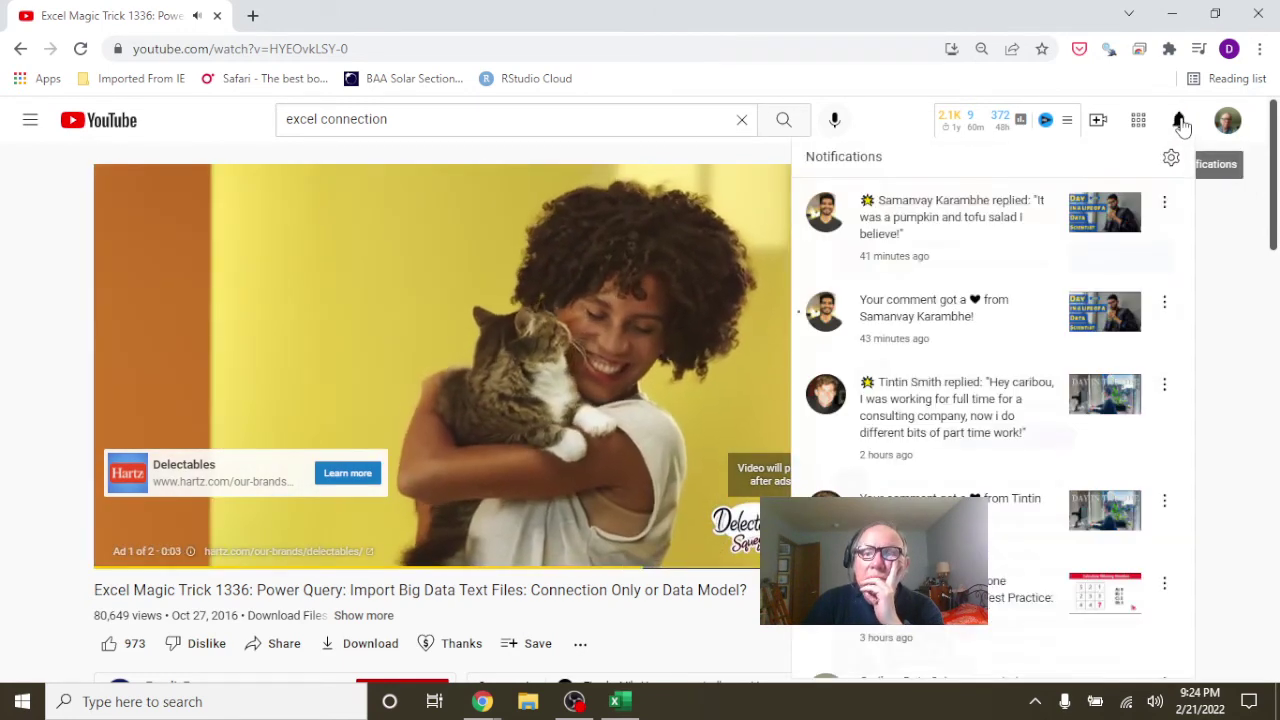
{"action": "left_click", "coordinate": [1180, 121]}
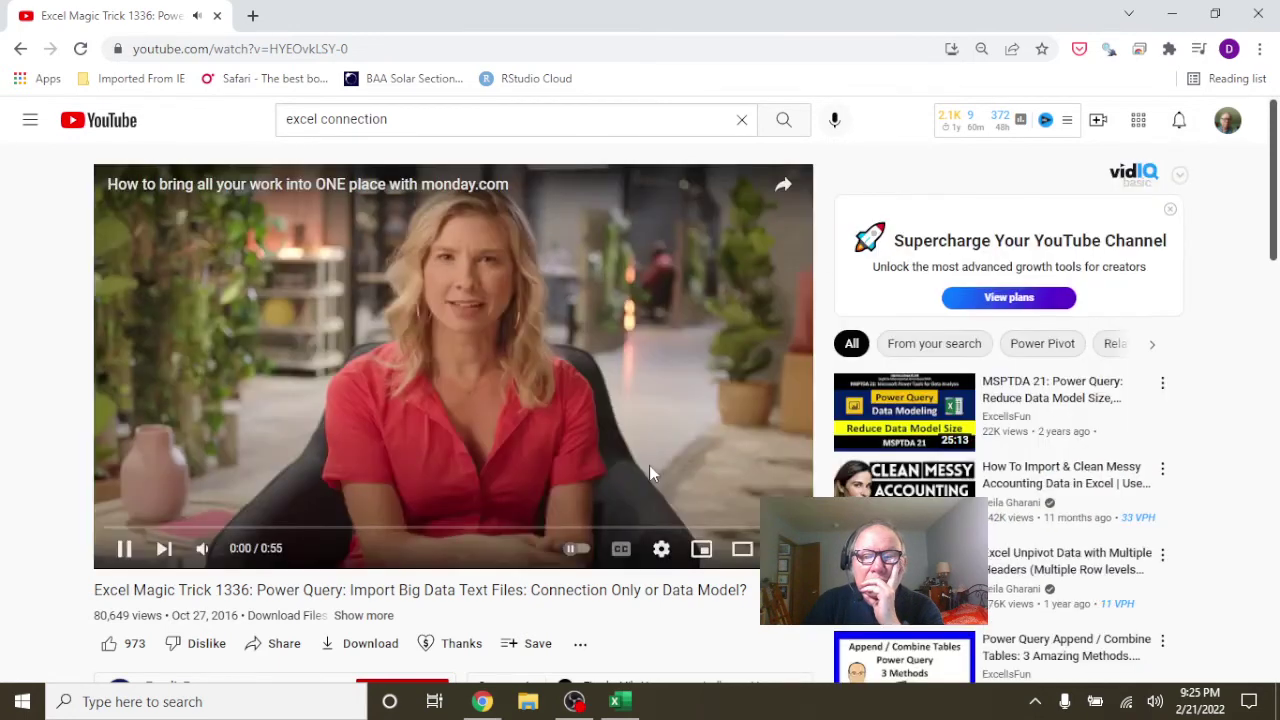
{"action": "left_click", "coordinate": [573, 703]}
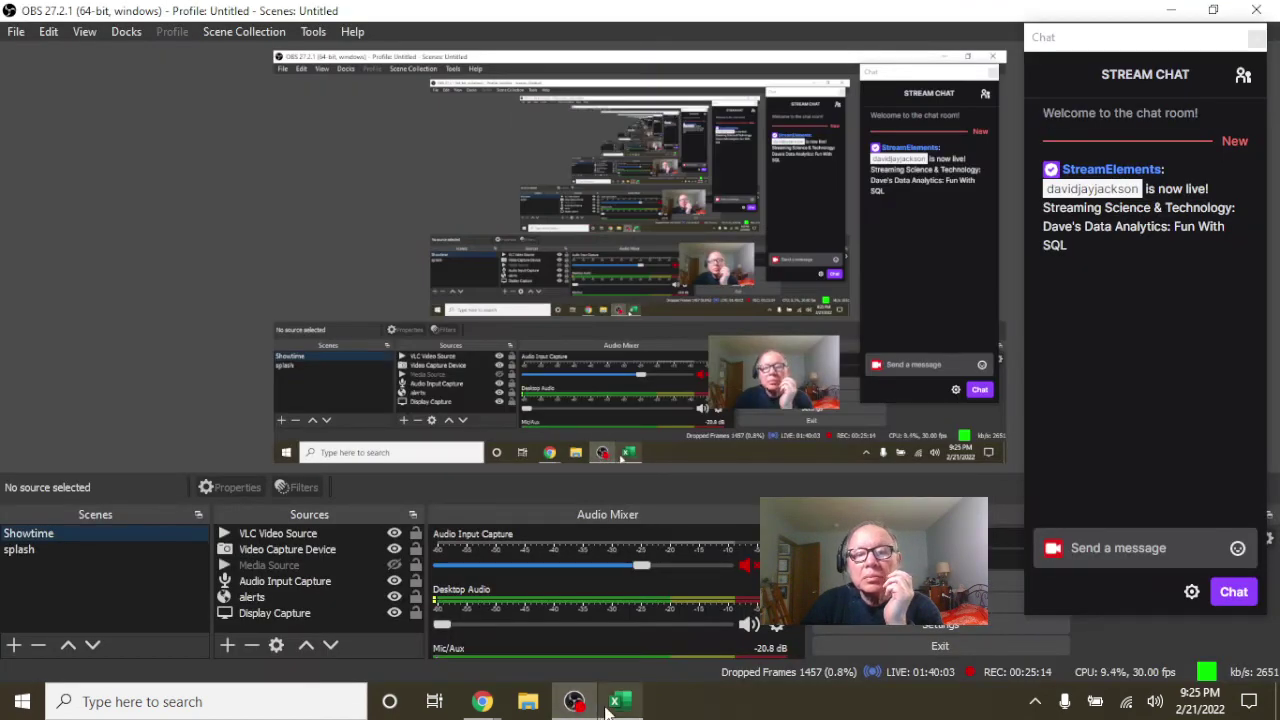
- Return to bikeshare.xlsx and inspect the Data query
{"action": "left_click", "coordinate": [614, 703]}
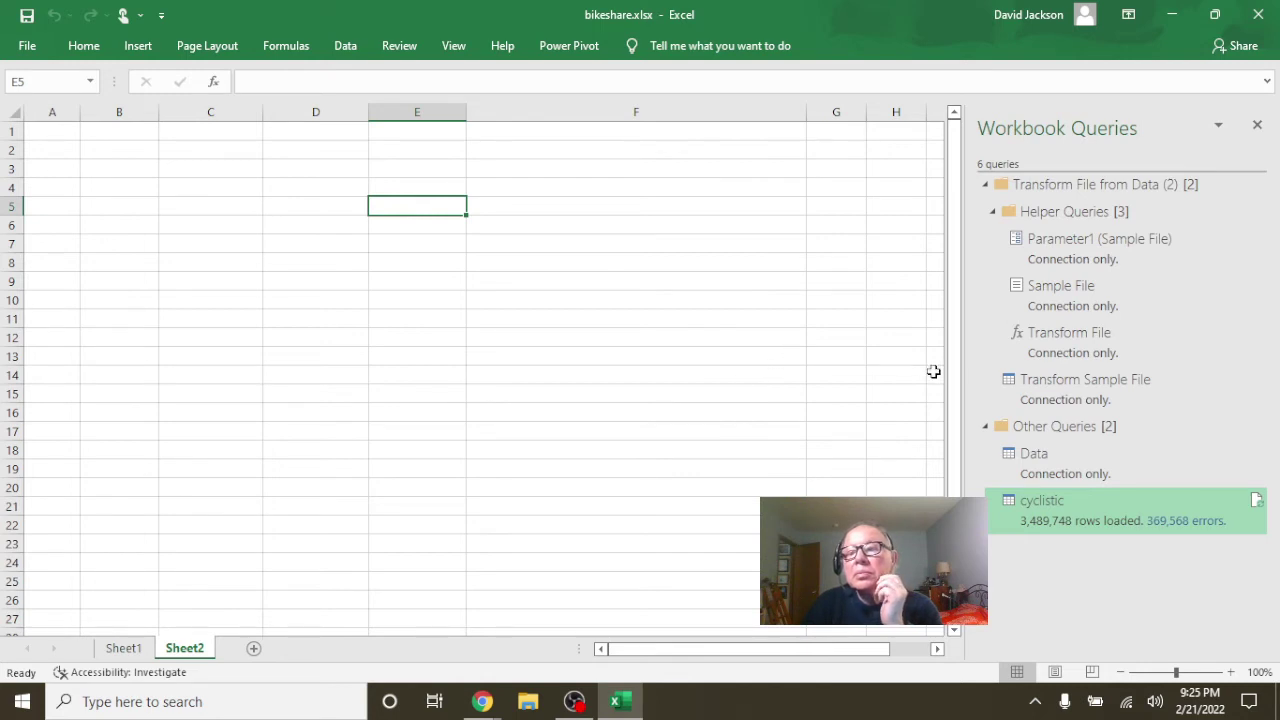
{"action": "mouse_move", "coordinate": [1010, 470]}
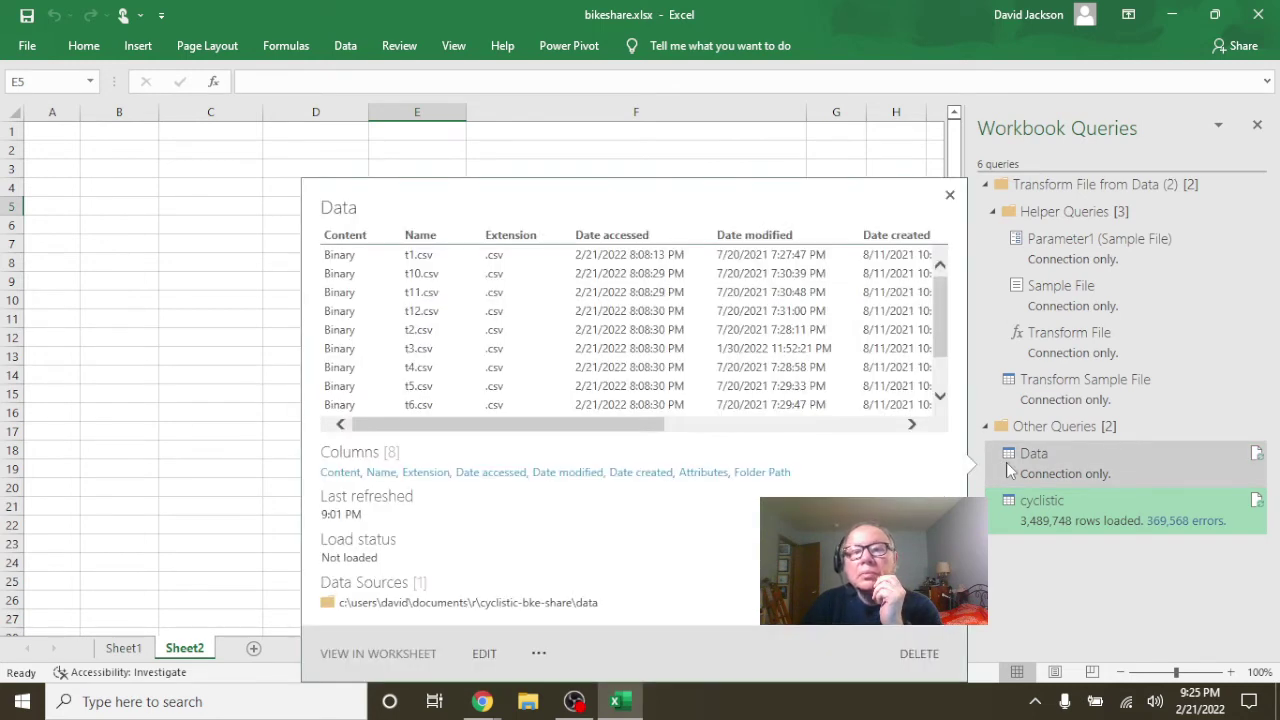
{"action": "left_click", "coordinate": [1010, 470]}
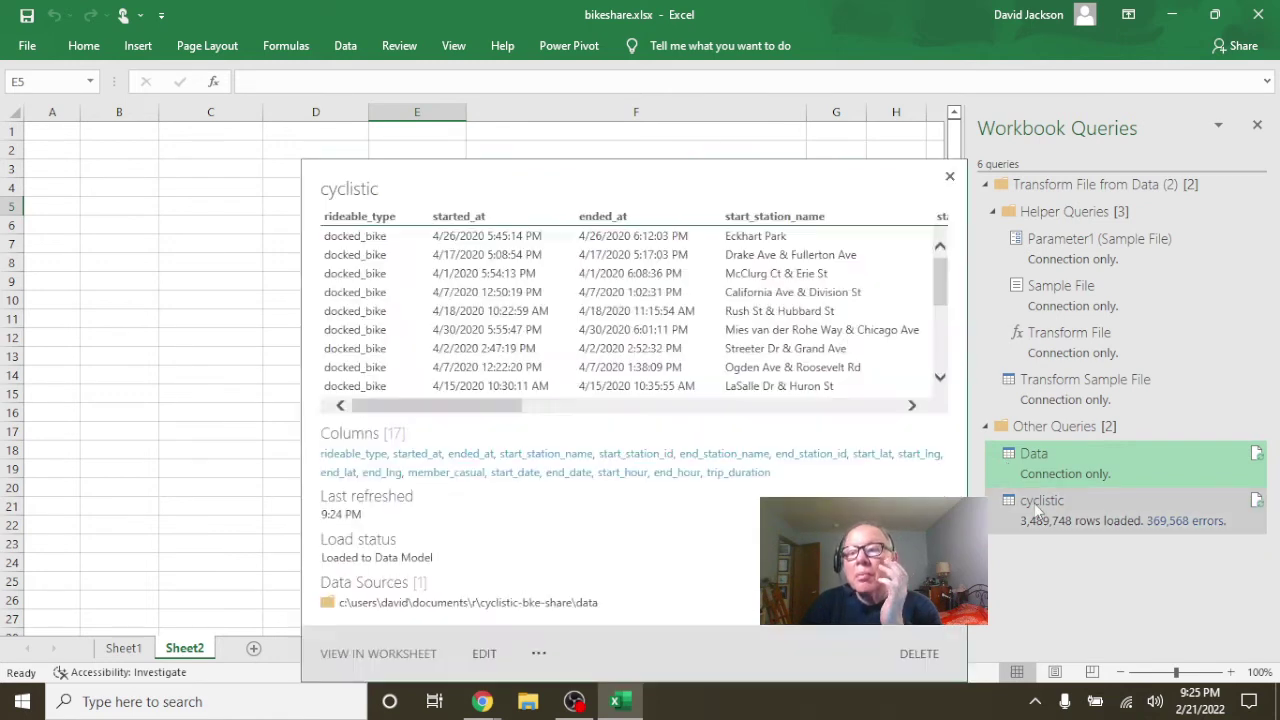
- Cancel the cyclistic query's Load To settings unchanged and close the Workbook Queries pane
{"action": "right_click", "coordinate": [1034, 503]}
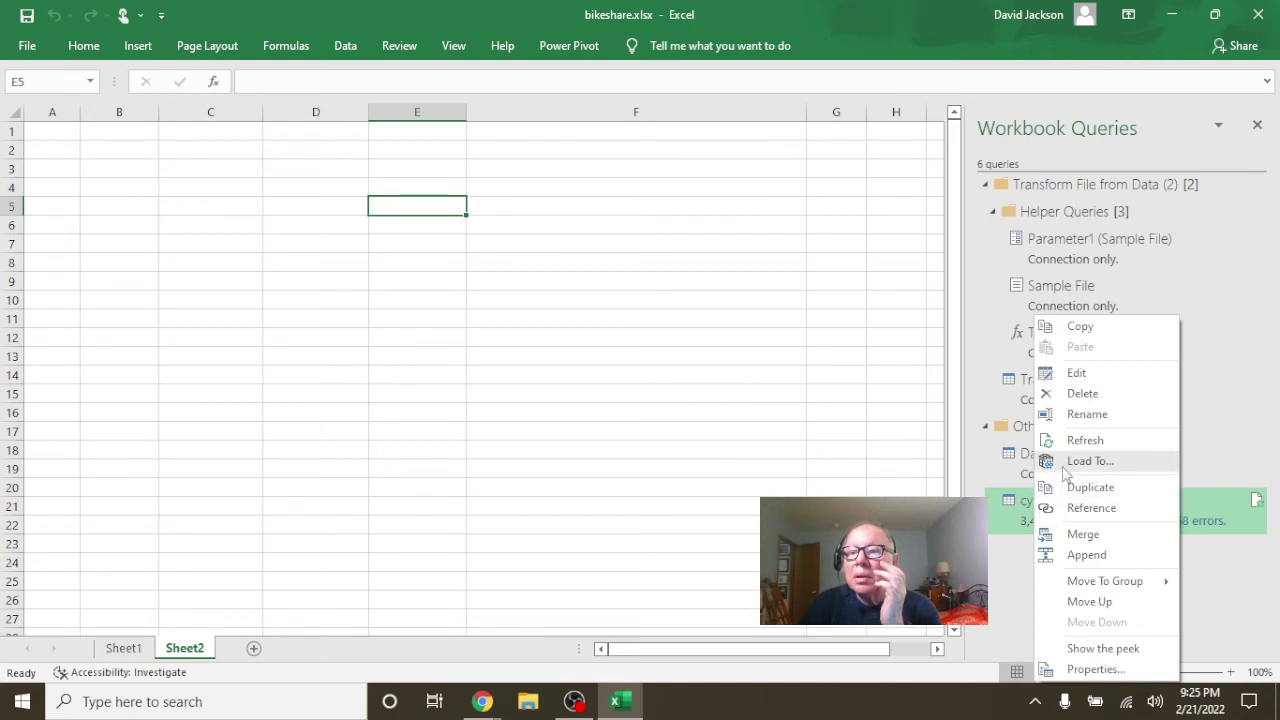
{"action": "left_click", "coordinate": [1064, 466]}
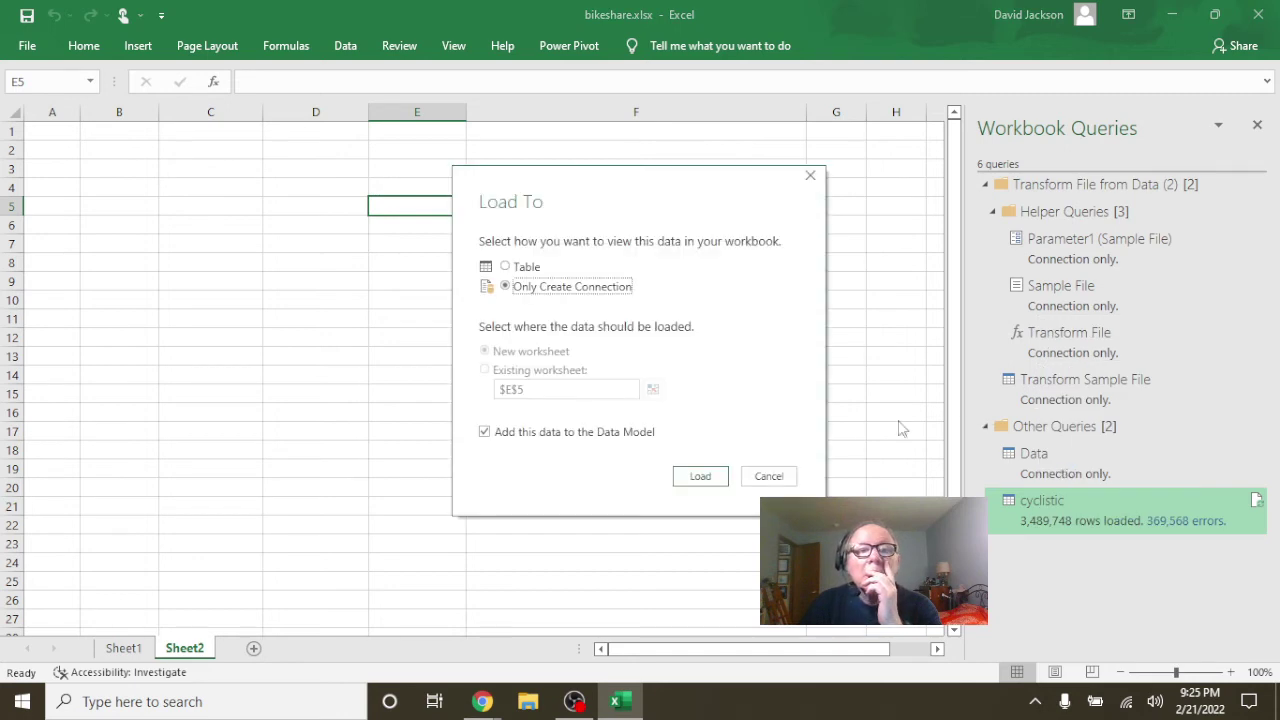
{"action": "left_click", "coordinate": [766, 476]}
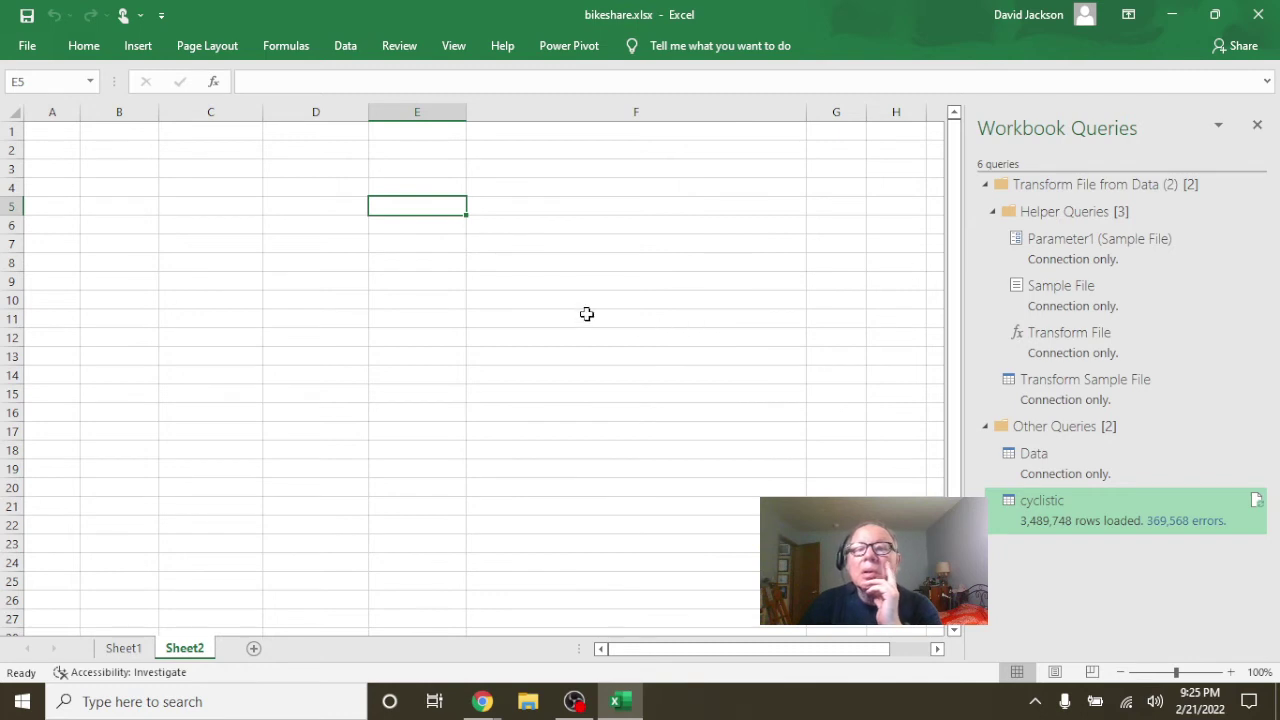
{"action": "left_click", "coordinate": [1258, 127]}
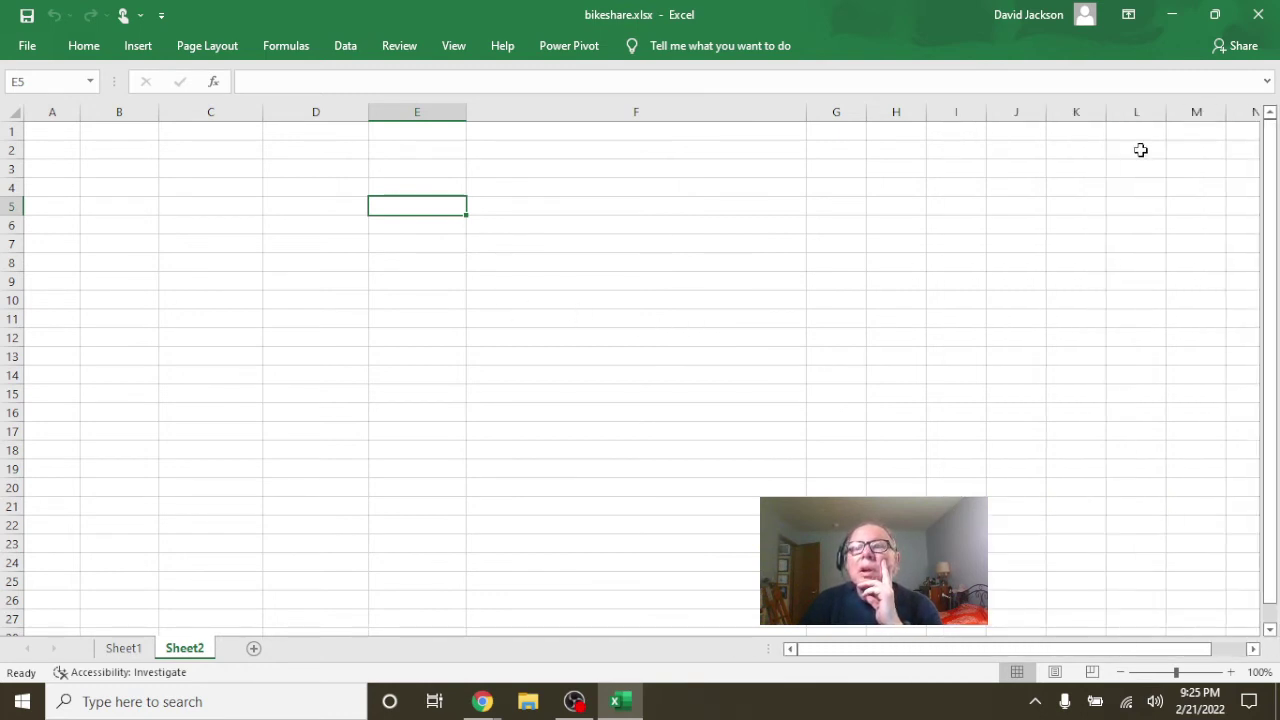
- Insert a PivotTable from the Data Model at Sheet2!$A$1
{"action": "left_click", "coordinate": [88, 52]}
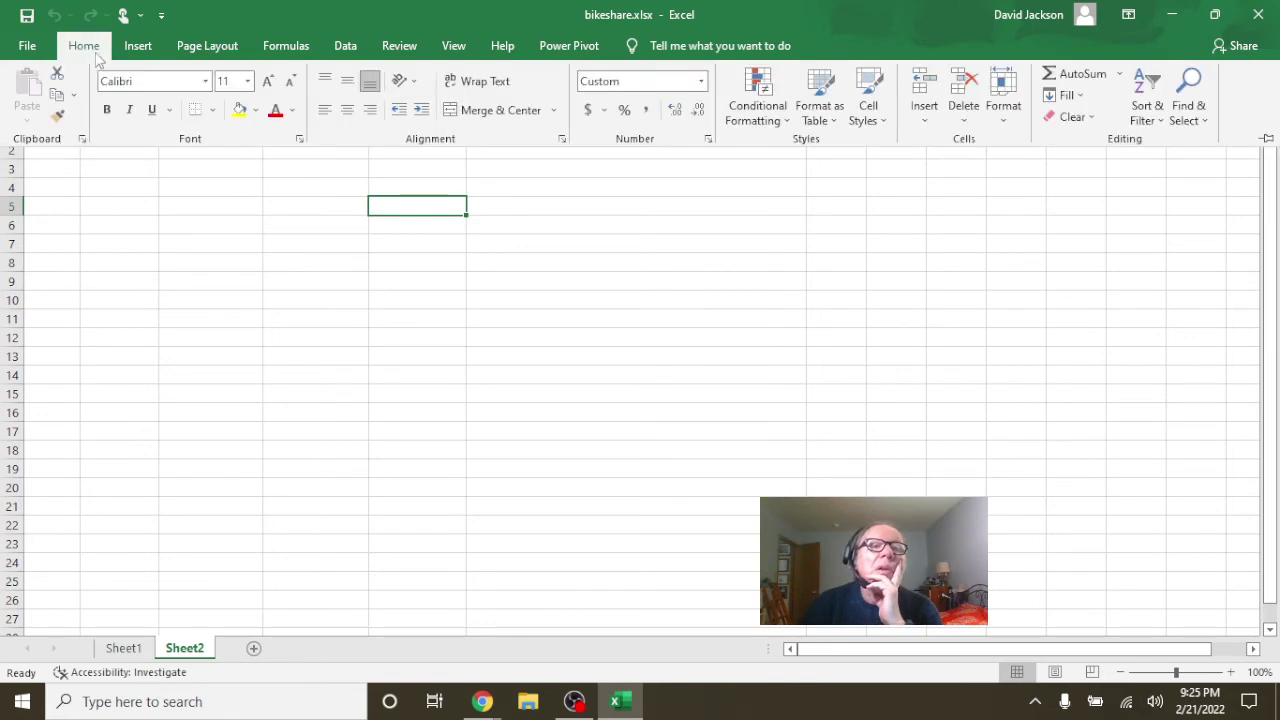
{"action": "left_click", "coordinate": [154, 55]}
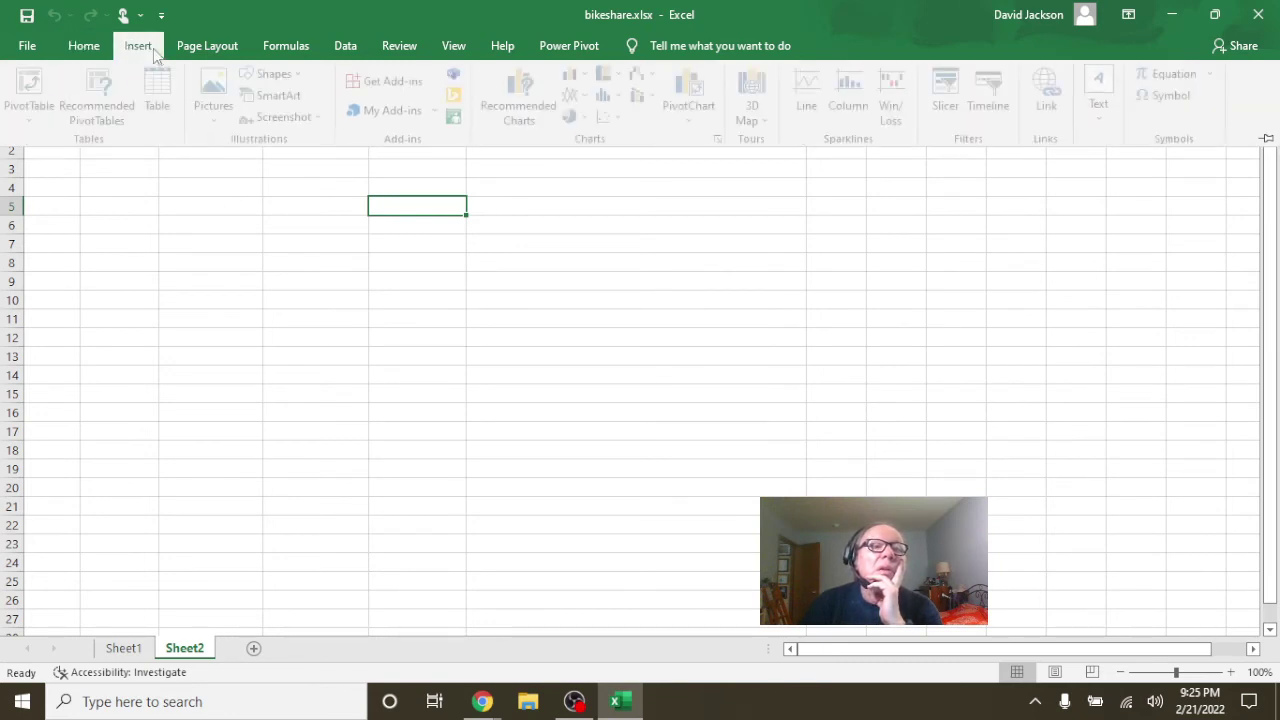
{"action": "left_click", "coordinate": [40, 122]}
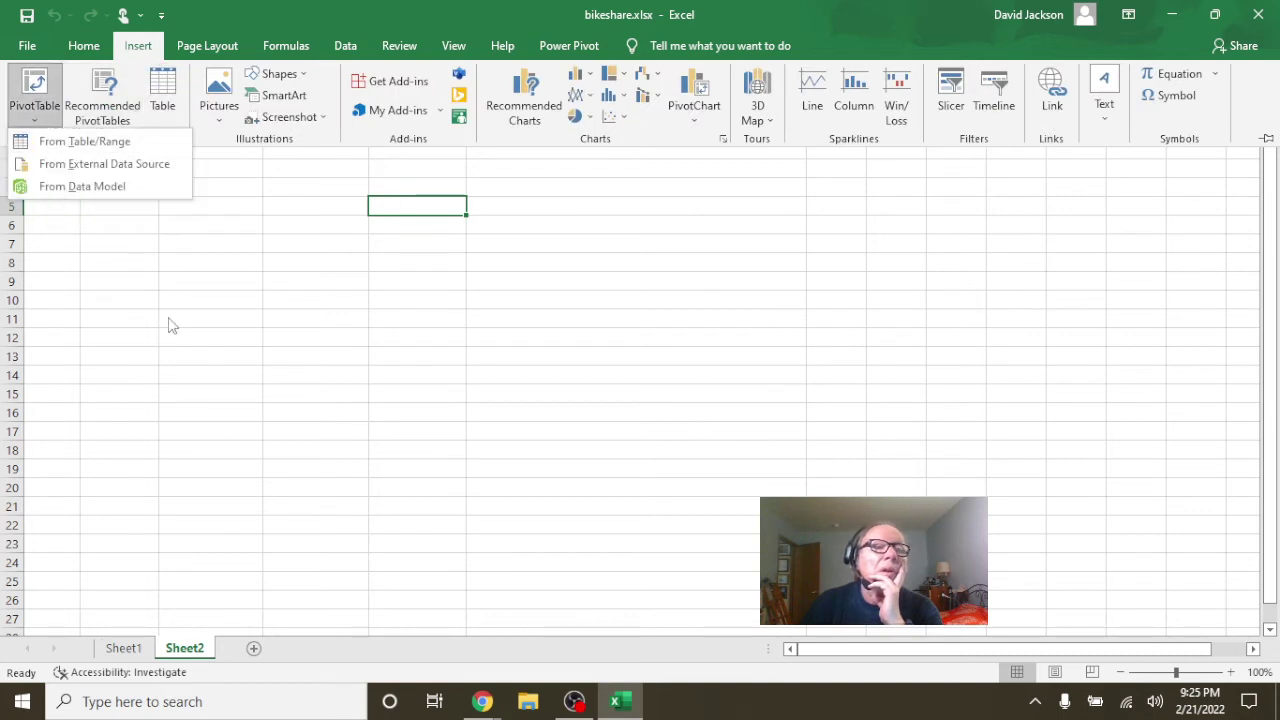
{"action": "left_click", "coordinate": [110, 188]}
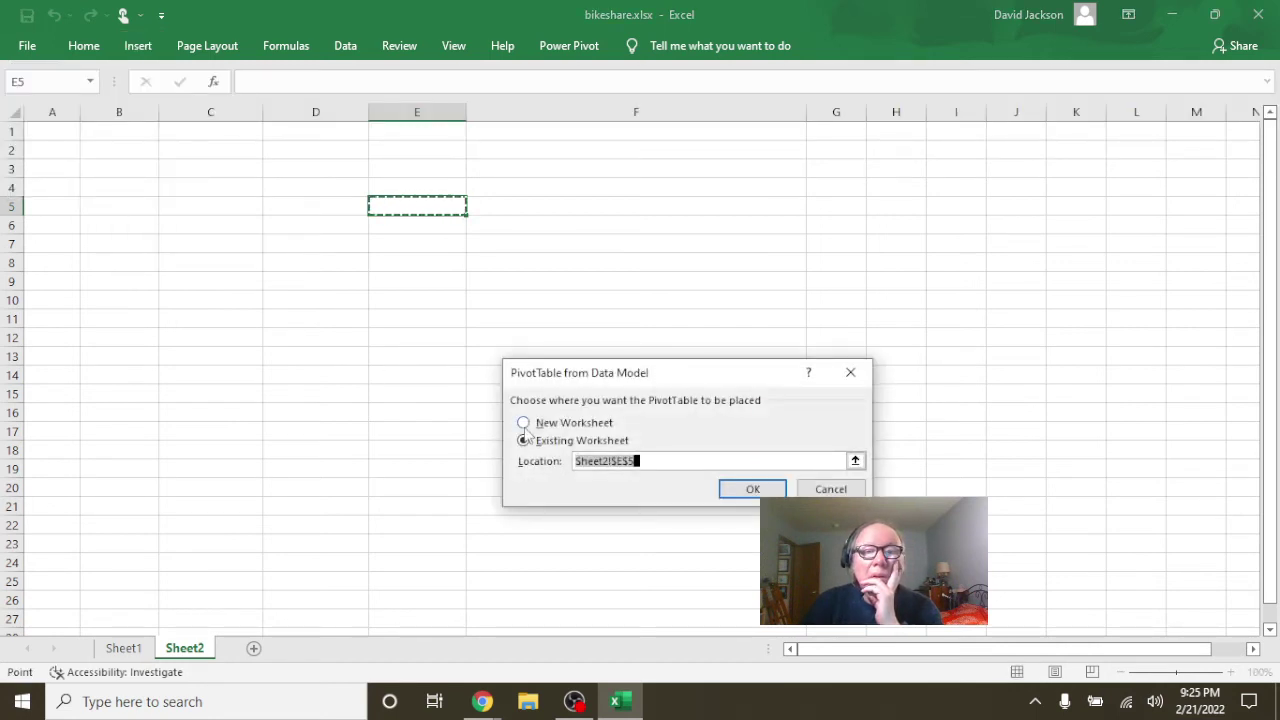
{"action": "left_click", "coordinate": [36, 134]}
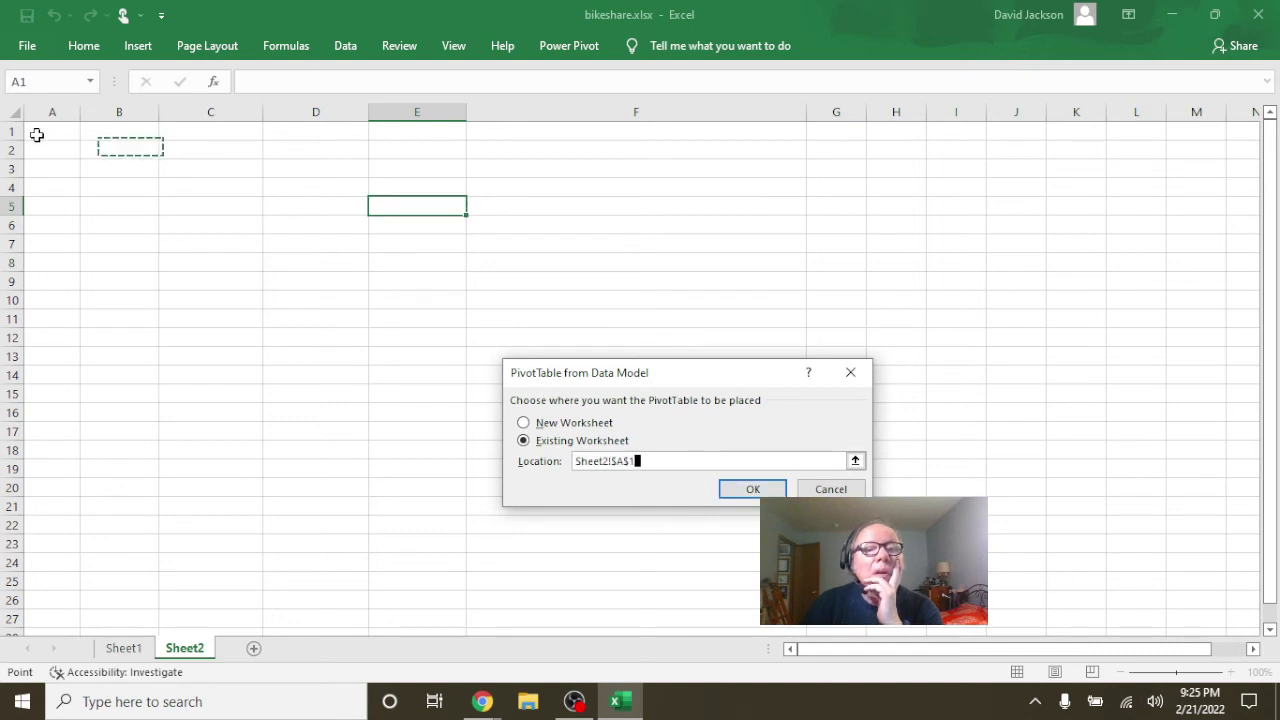
{"action": "left_click", "coordinate": [757, 489]}
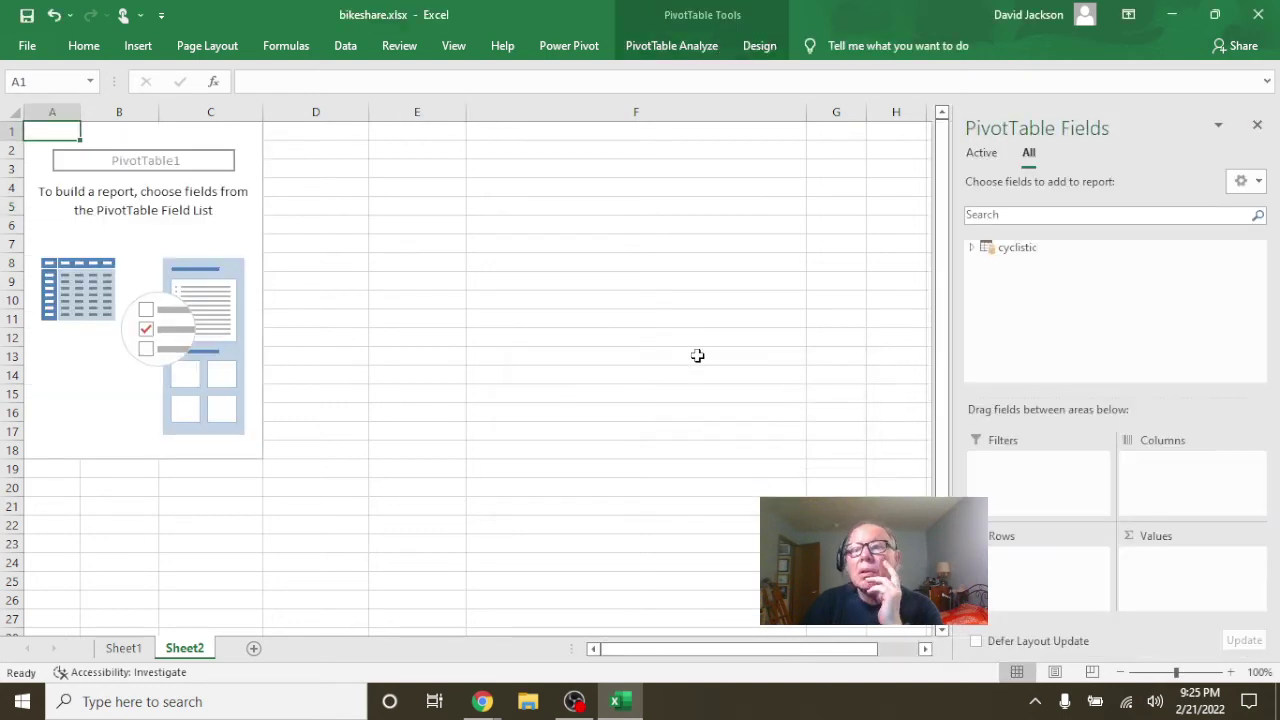
- Expand the cyclistic table in PivotTable Fields and scroll through its fields
{"action": "left_click", "coordinate": [976, 248]}
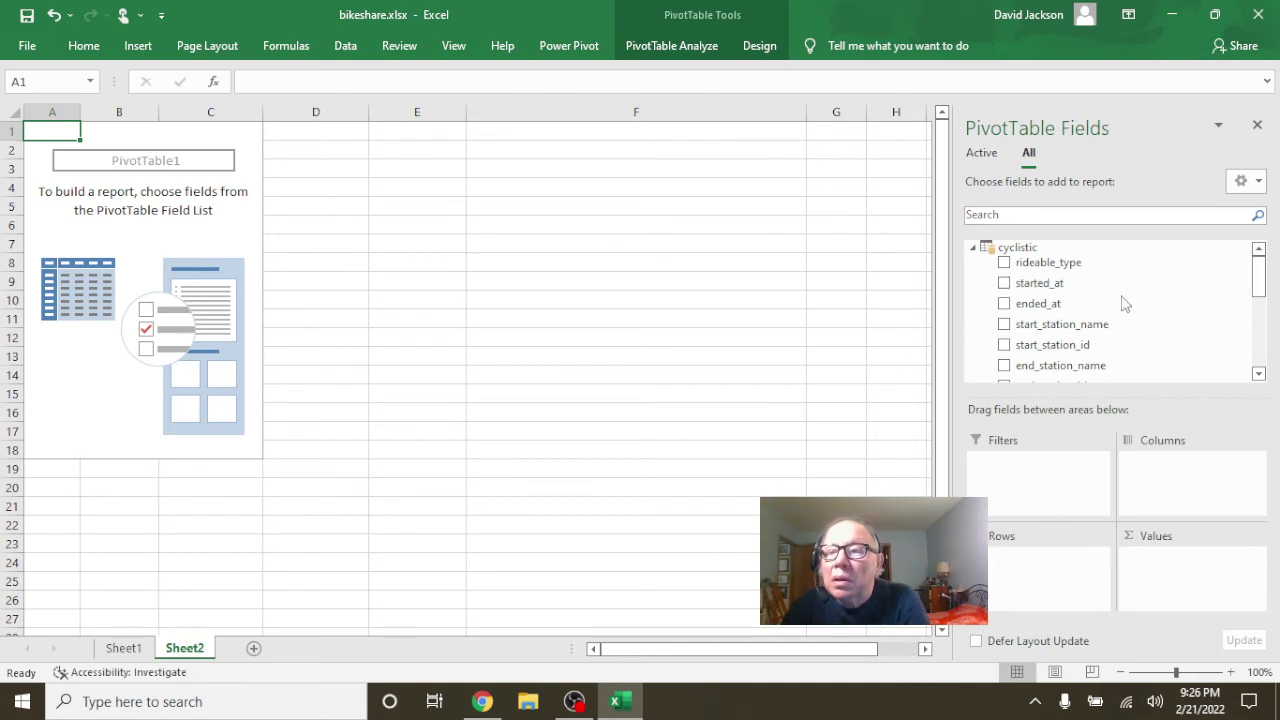
{"action": "scroll", "coordinate": [1120, 300], "scroll_direction": "down", "scroll_amount": 1}
{"action": "scroll", "coordinate": [1122, 305], "scroll_direction": "down", "scroll_amount": 1}
{"action": "scroll", "coordinate": [1122, 305], "scroll_direction": "down", "scroll_amount": 1}
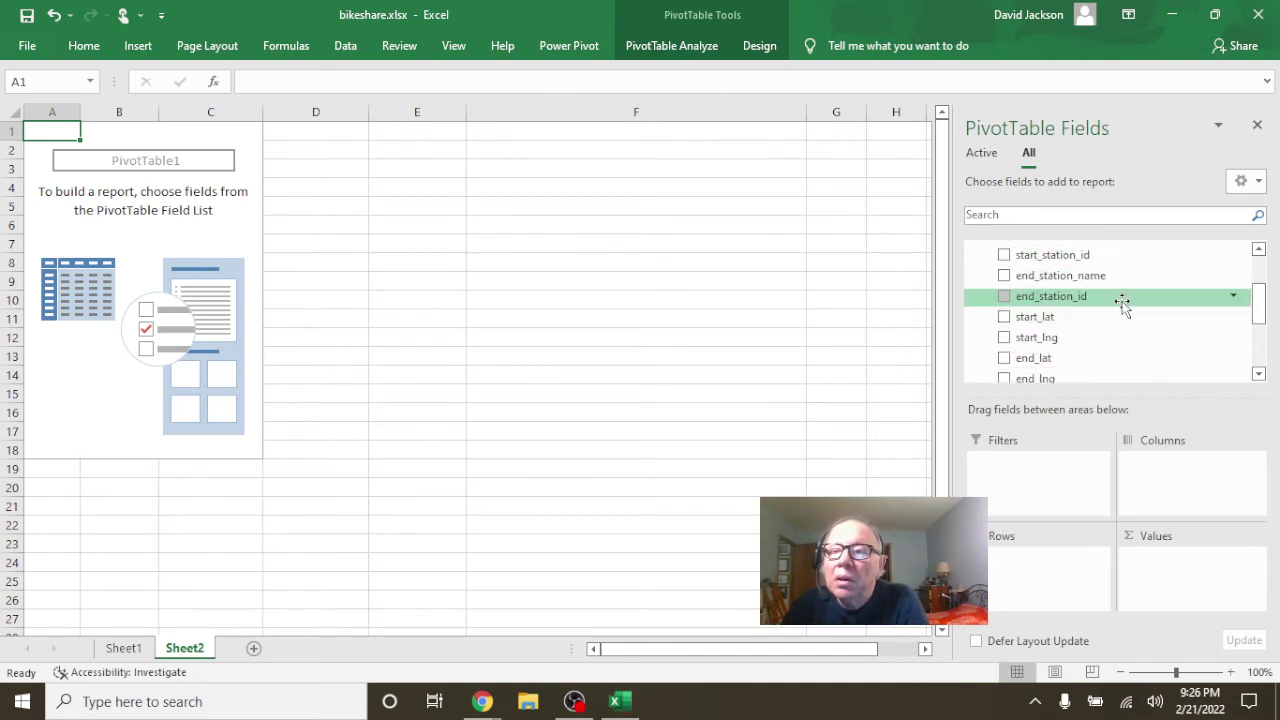
{"action": "scroll", "coordinate": [1122, 305], "scroll_direction": "down", "scroll_amount": 1}
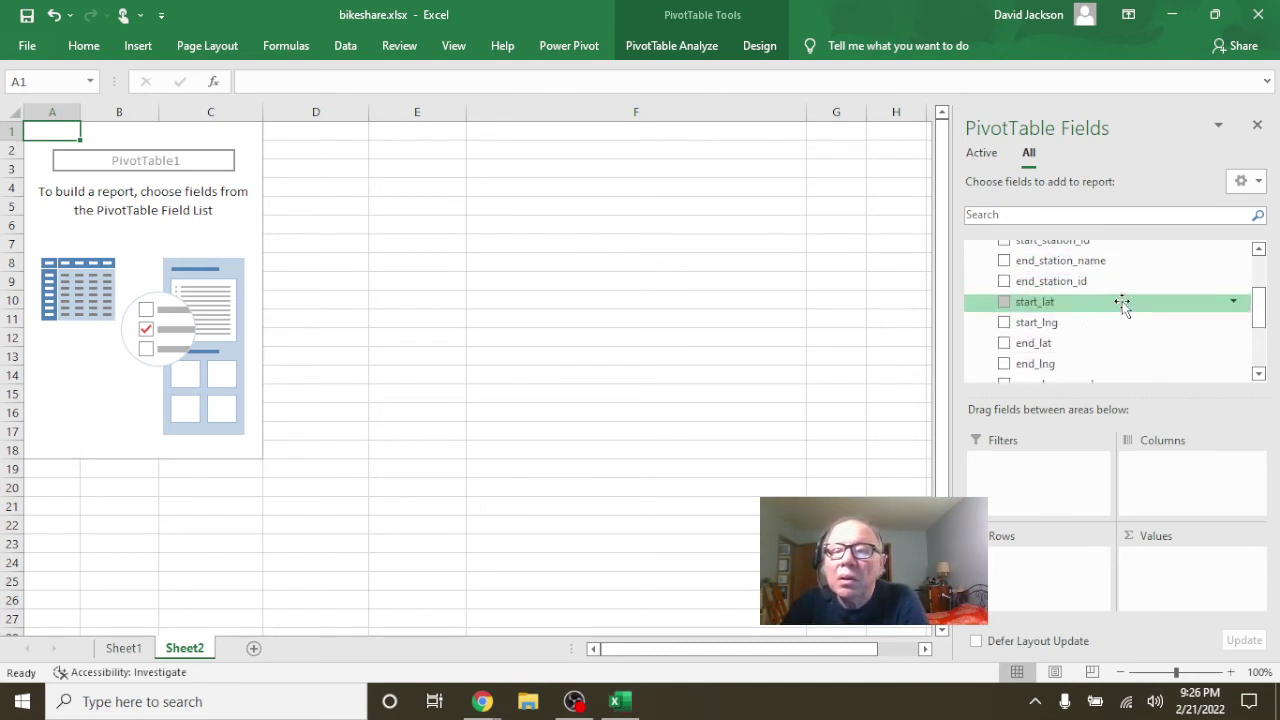
- Minimize Excel, play the Excel Magic Trick 1336 video to 0:41, pause it, then switch to OBS
{"action": "left_click", "coordinate": [628, 710]}
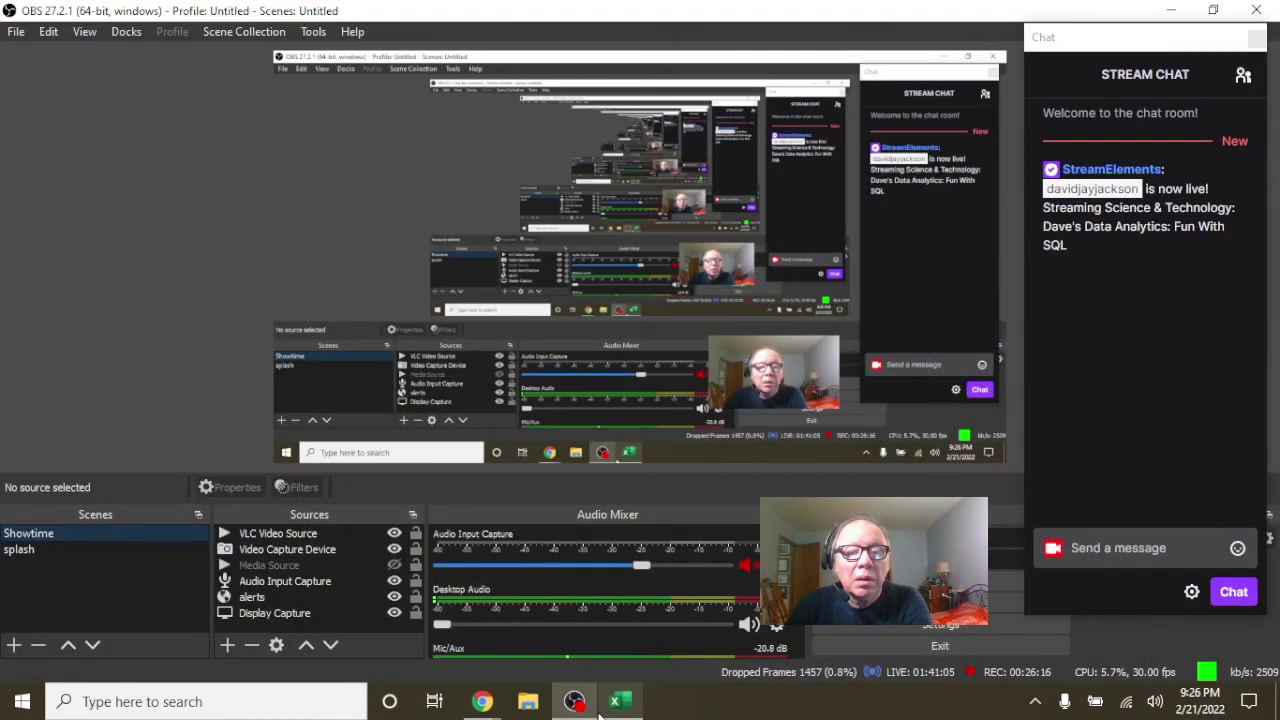
{"action": "mouse_move", "coordinate": [482, 705]}
{"action": "left_click", "coordinate": [380, 615]}
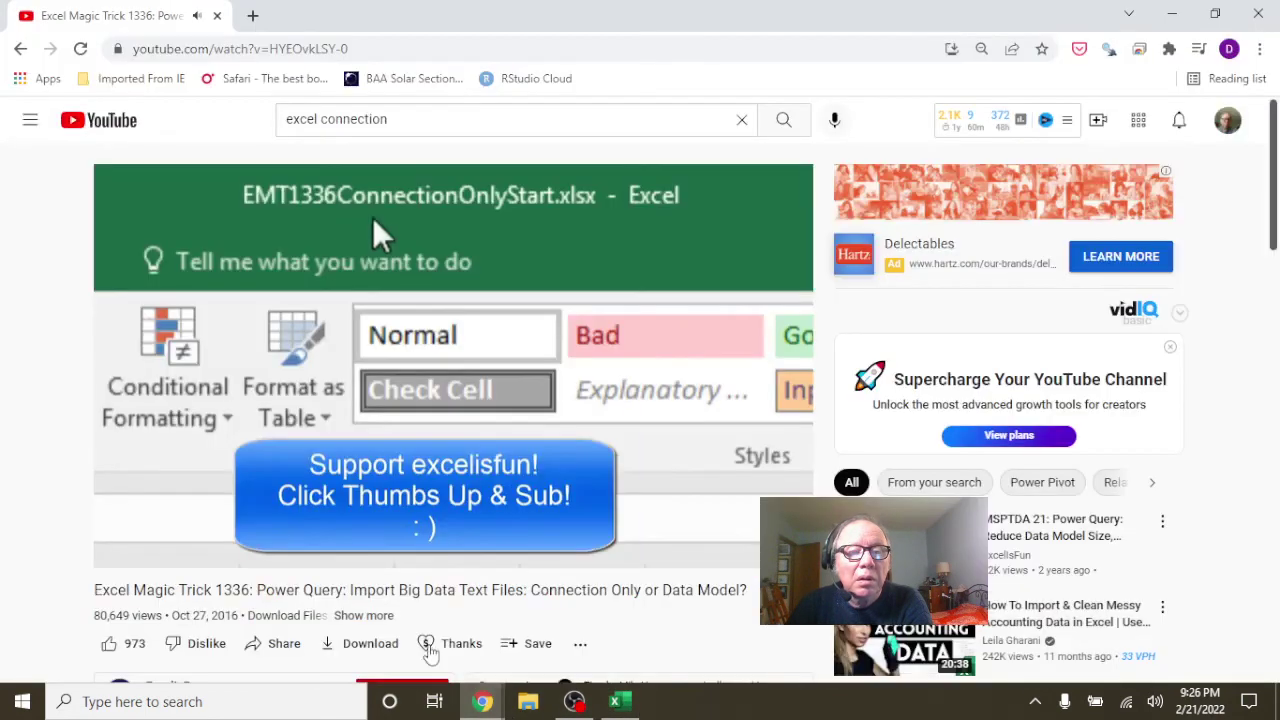
{"action": "scroll", "coordinate": [596, 505], "scroll_direction": "down", "scroll_amount": 1}
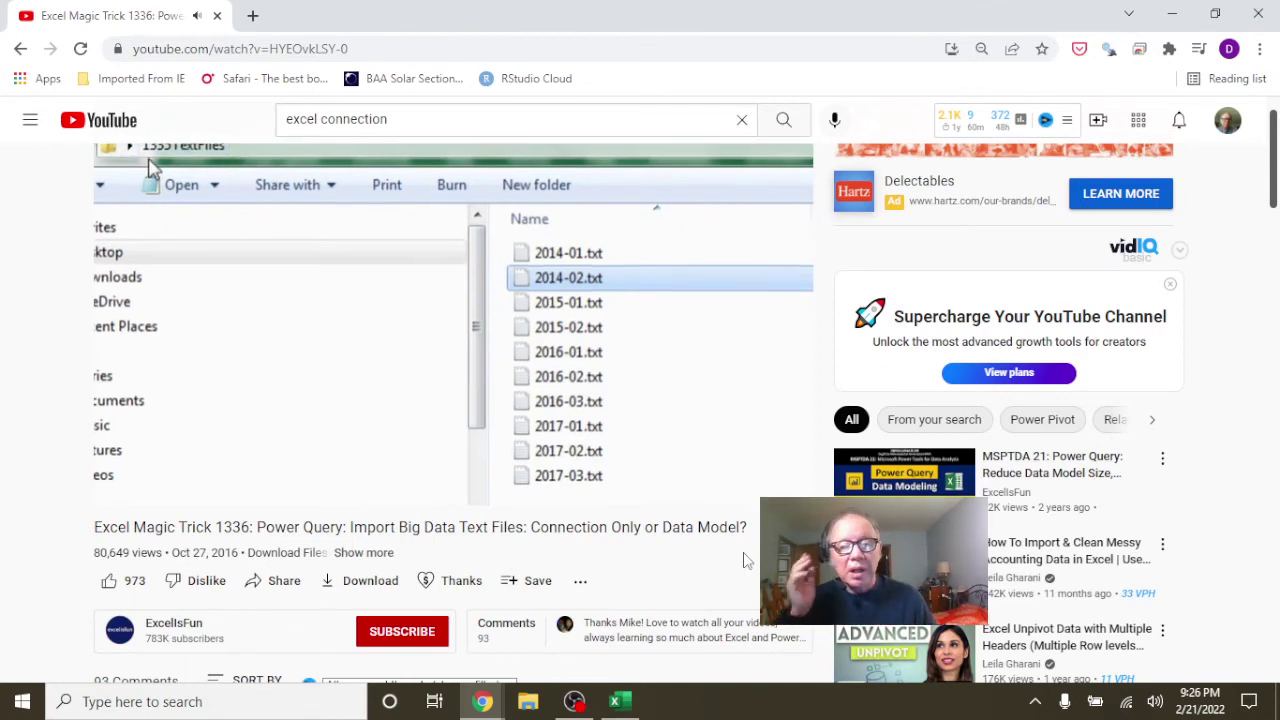
{"action": "mouse_move", "coordinate": [612, 374]}
{"action": "left_click", "coordinate": [606, 440]}
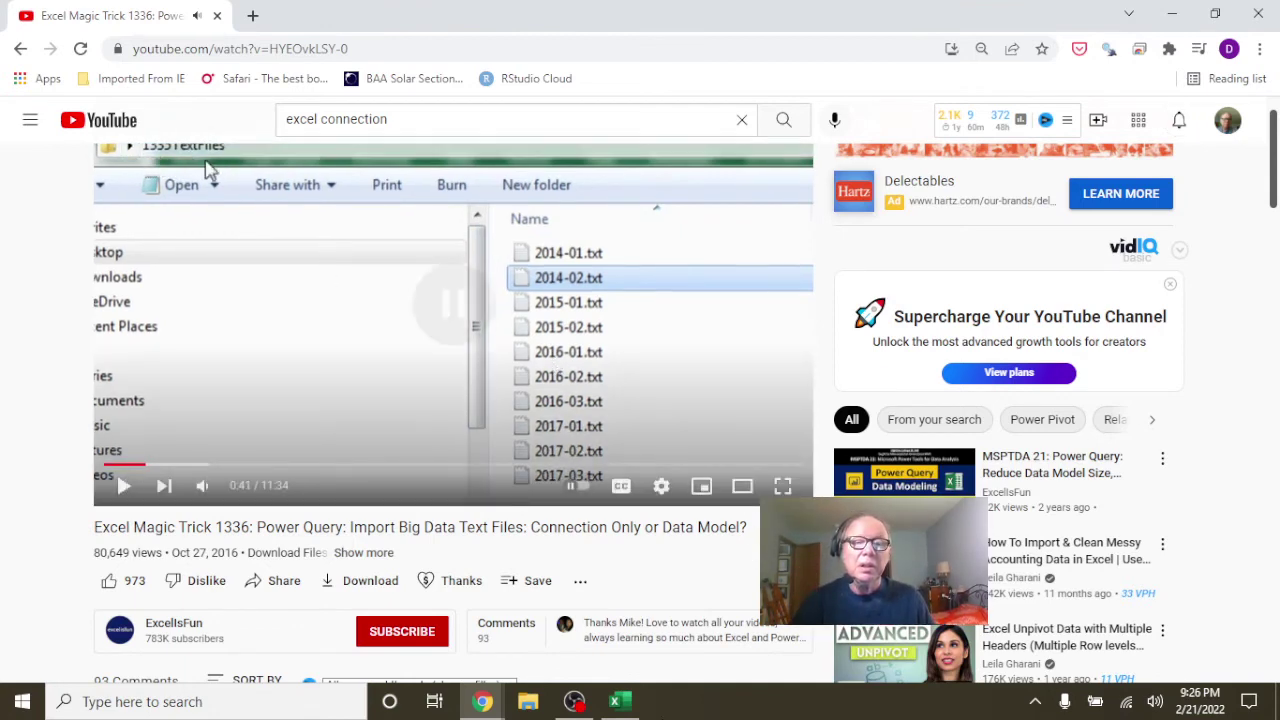
{"action": "left_click", "coordinate": [574, 701]}
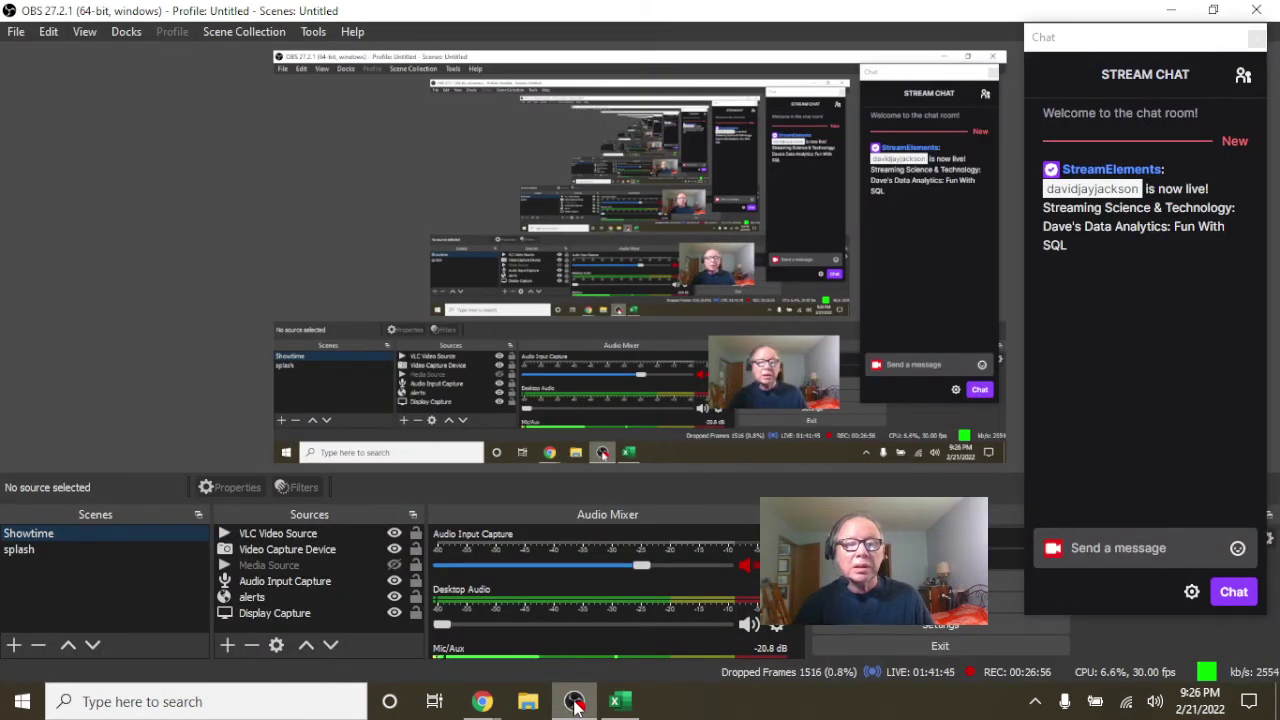
- Check the mic meter in OBS's Audio Mixer, then bring the paused YouTube tutorial back
{"action": "scroll", "coordinate": [714, 555], "scroll_direction": "down", "scroll_amount": 1}
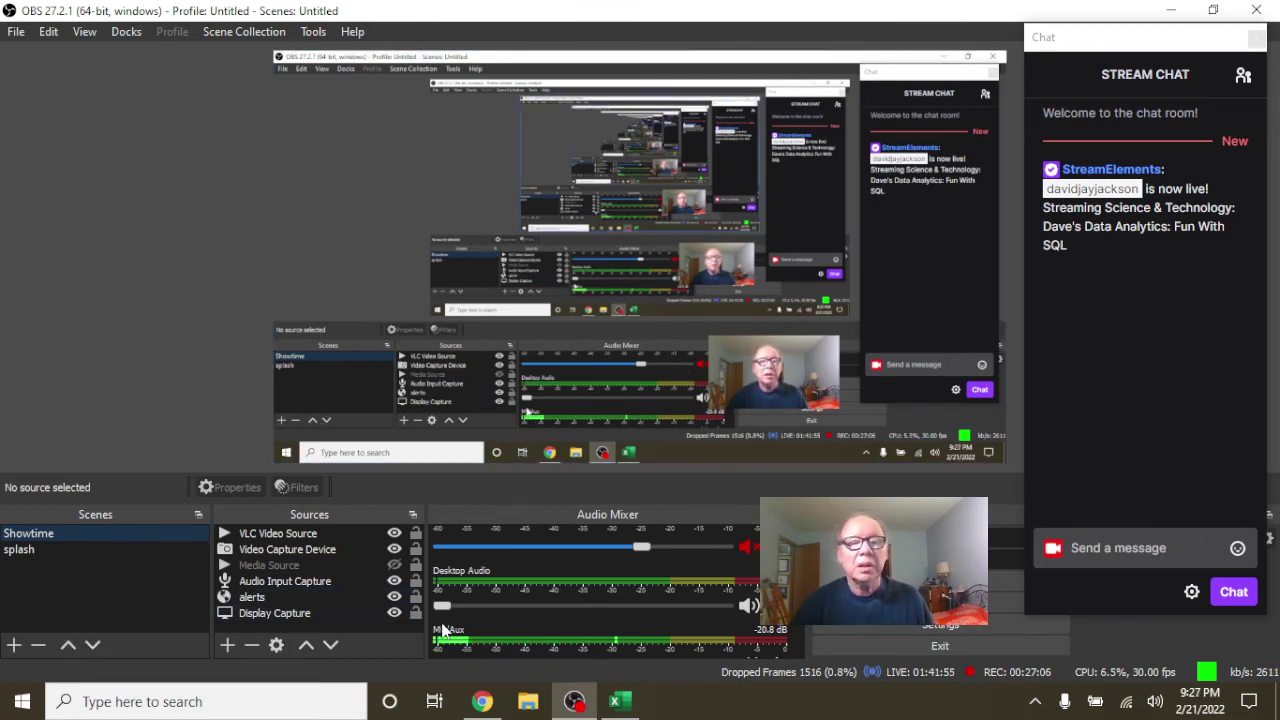
{"action": "left_click", "coordinate": [483, 703]}
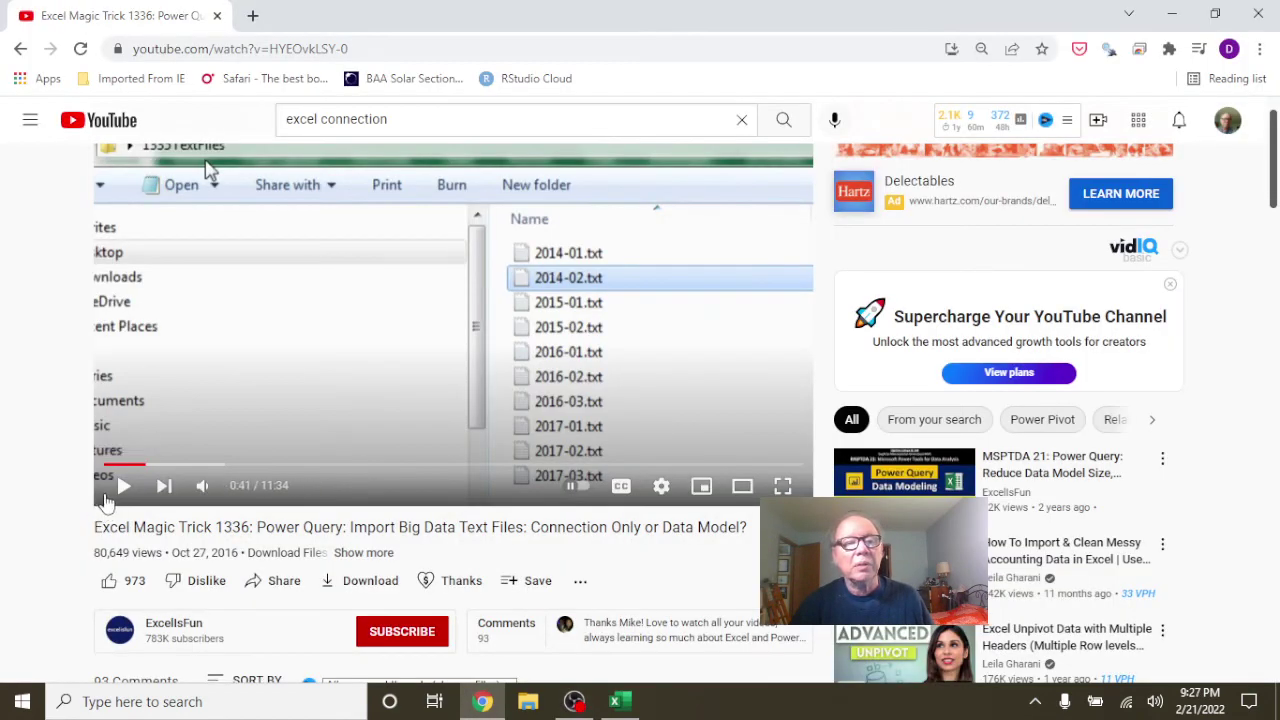
- Play the tutorial video on to 0:56, pause it, and return to the Excel workbook
{"action": "left_click", "coordinate": [126, 490]}
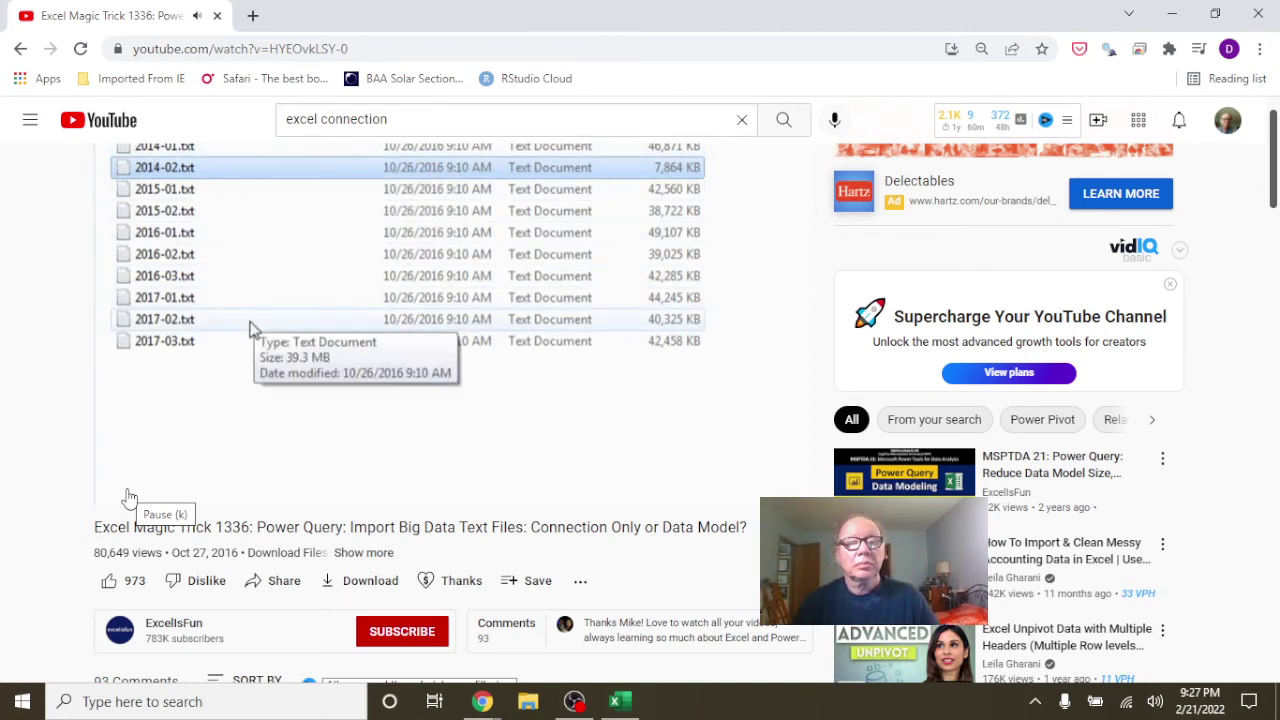
{"action": "key", "text": "space"}
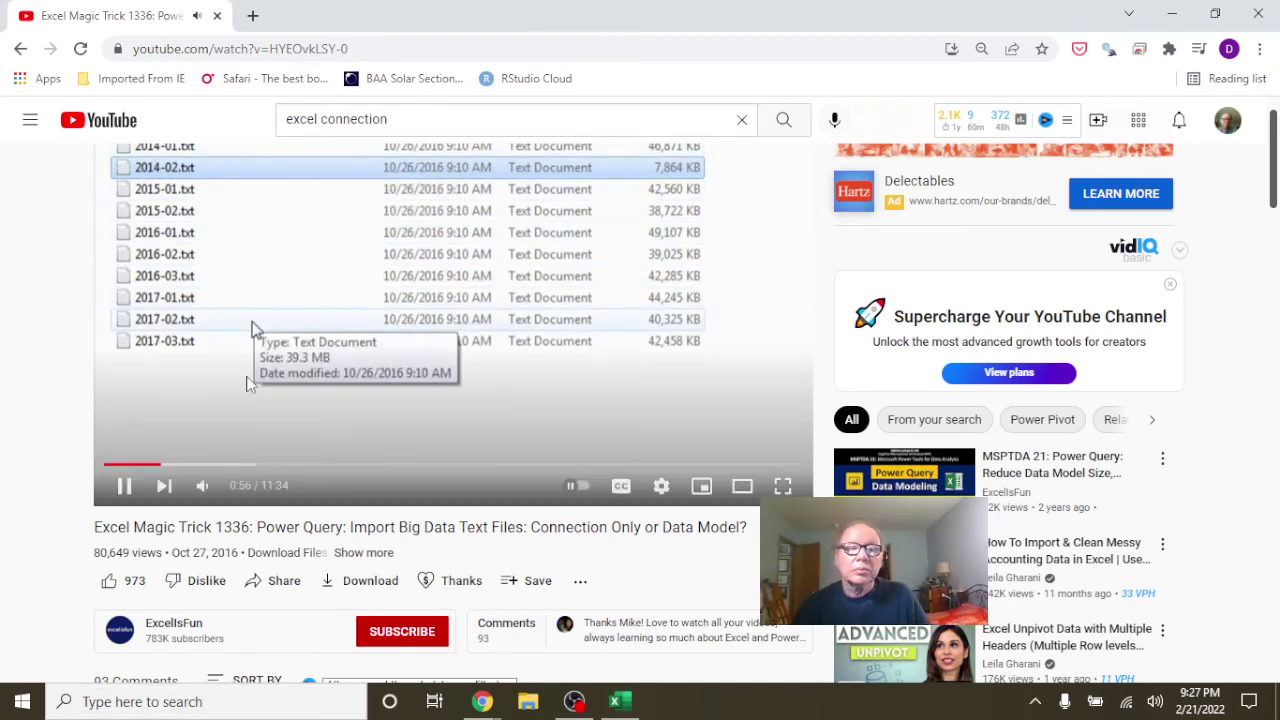
{"action": "left_click", "coordinate": [634, 700]}
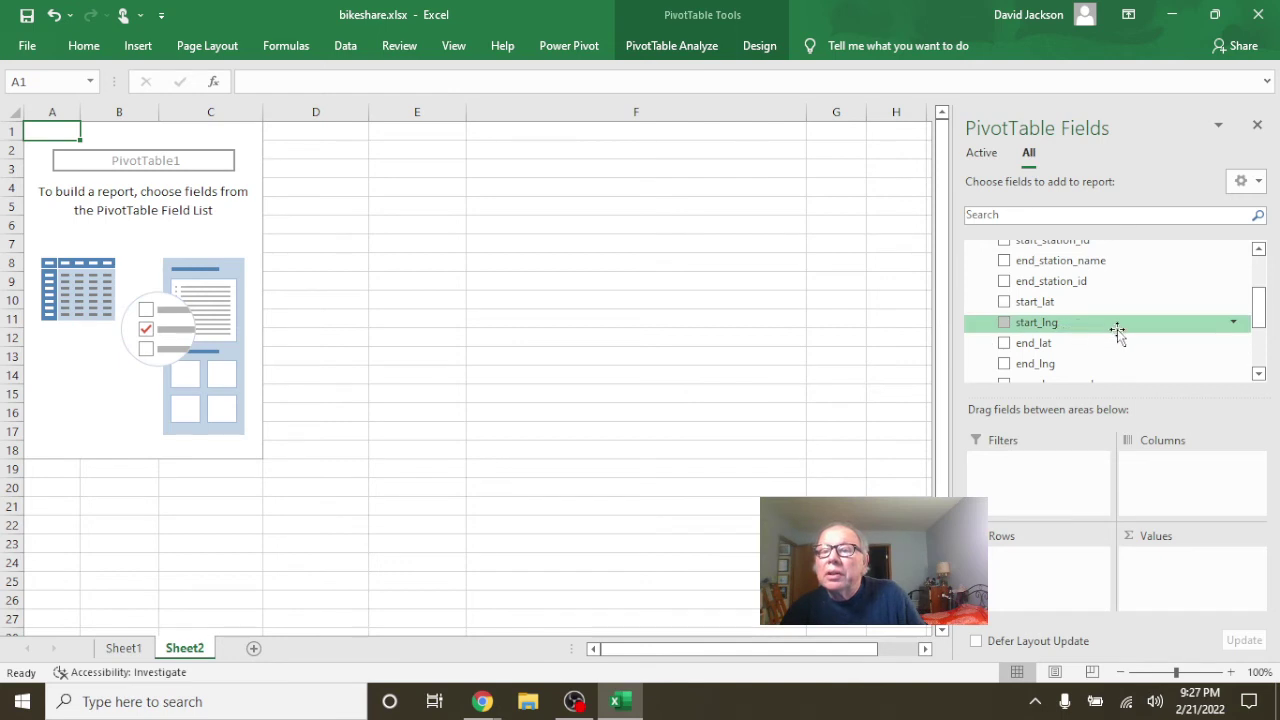
- Add start_date to Rows and to Values, counting 3114796 rides in 2020 and 374952 in 2021
{"action": "scroll", "coordinate": [1117, 331], "scroll_direction": "down", "scroll_amount": 1}
{"action": "scroll", "coordinate": [1117, 331], "scroll_direction": "down", "scroll_amount": 1}
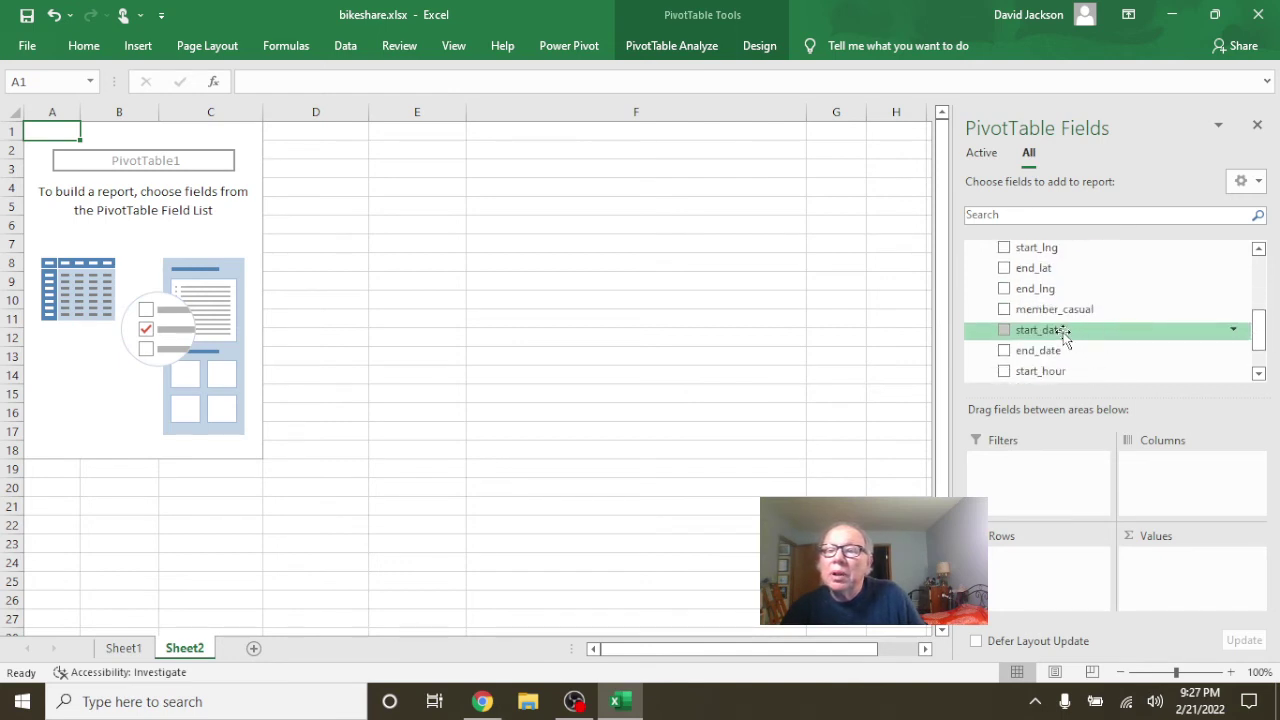
{"action": "left_click_drag", "start_coordinate": [1065, 335], "coordinate": [1017, 572]}
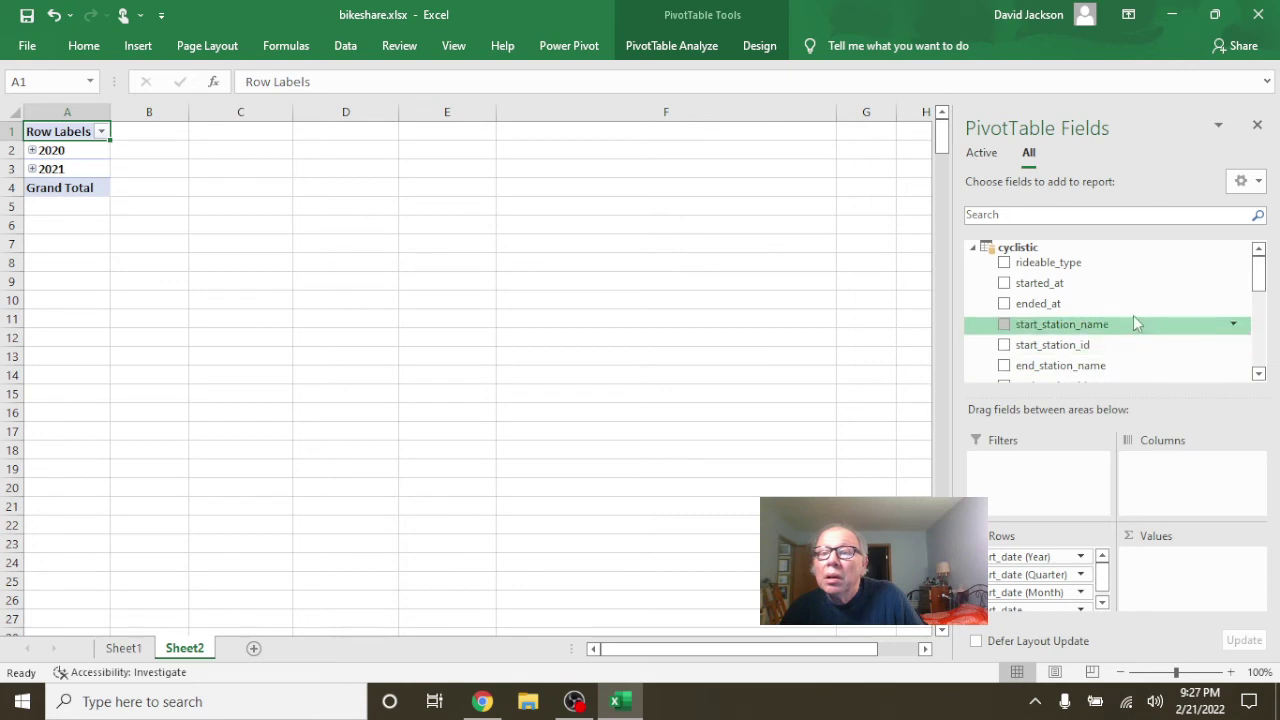
{"action": "scroll", "coordinate": [1130, 315], "scroll_direction": "down", "scroll_amount": 1}
{"action": "scroll", "coordinate": [1130, 315], "scroll_direction": "down", "scroll_amount": 1}
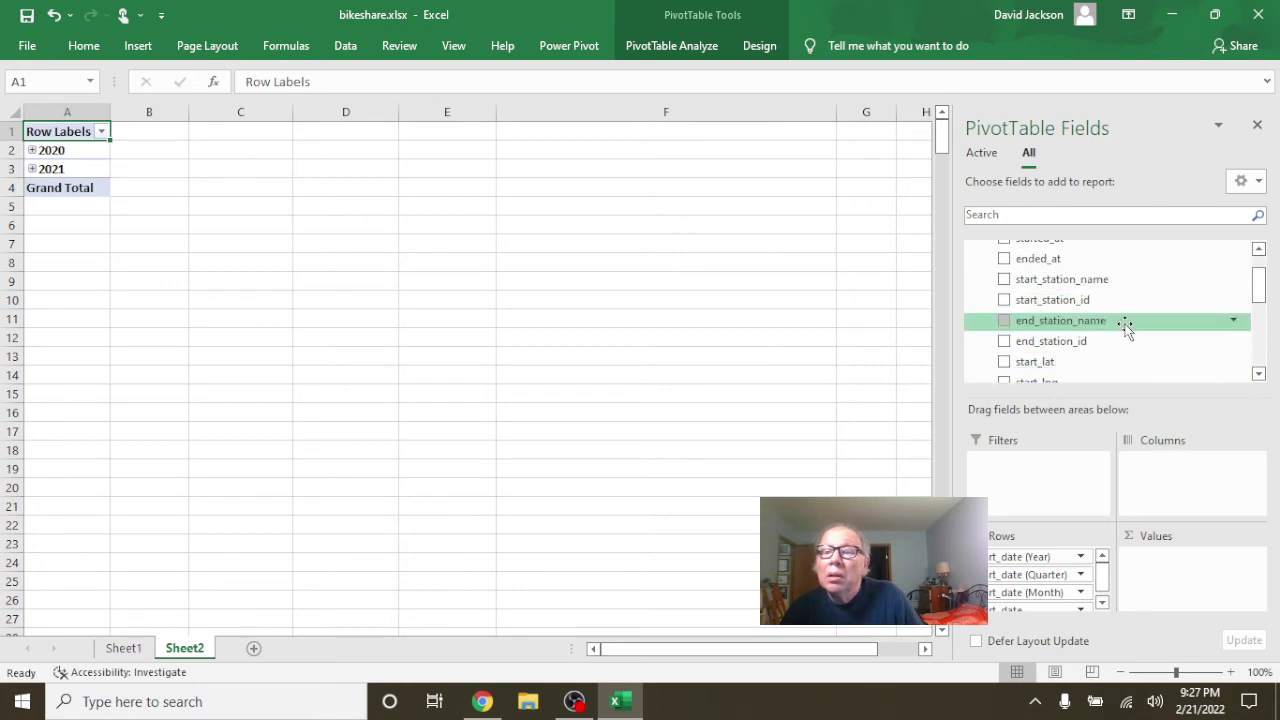
{"action": "scroll", "coordinate": [1126, 335], "scroll_direction": "down", "scroll_amount": 2}
{"action": "scroll", "coordinate": [1124, 335], "scroll_direction": "down", "scroll_amount": 1}
{"action": "scroll", "coordinate": [1124, 335], "scroll_direction": "down", "scroll_amount": 2}
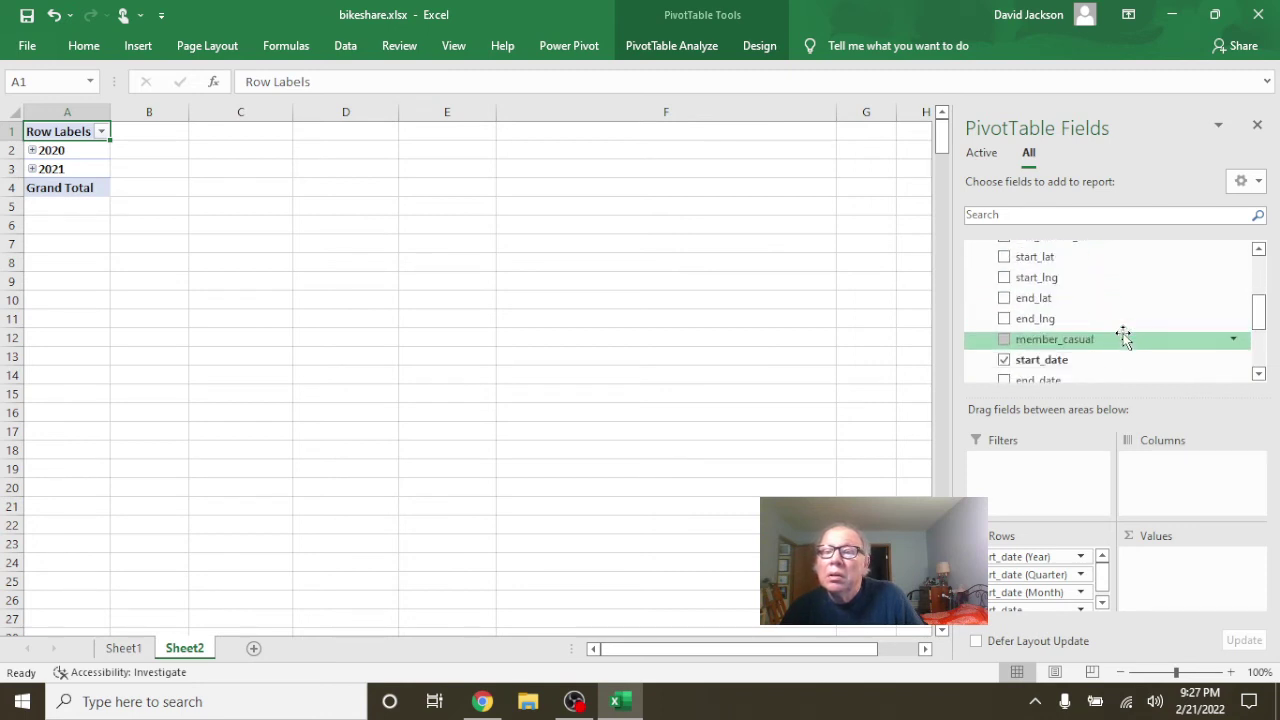
{"action": "left_click_drag", "start_coordinate": [1077, 345], "coordinate": [1151, 562]}
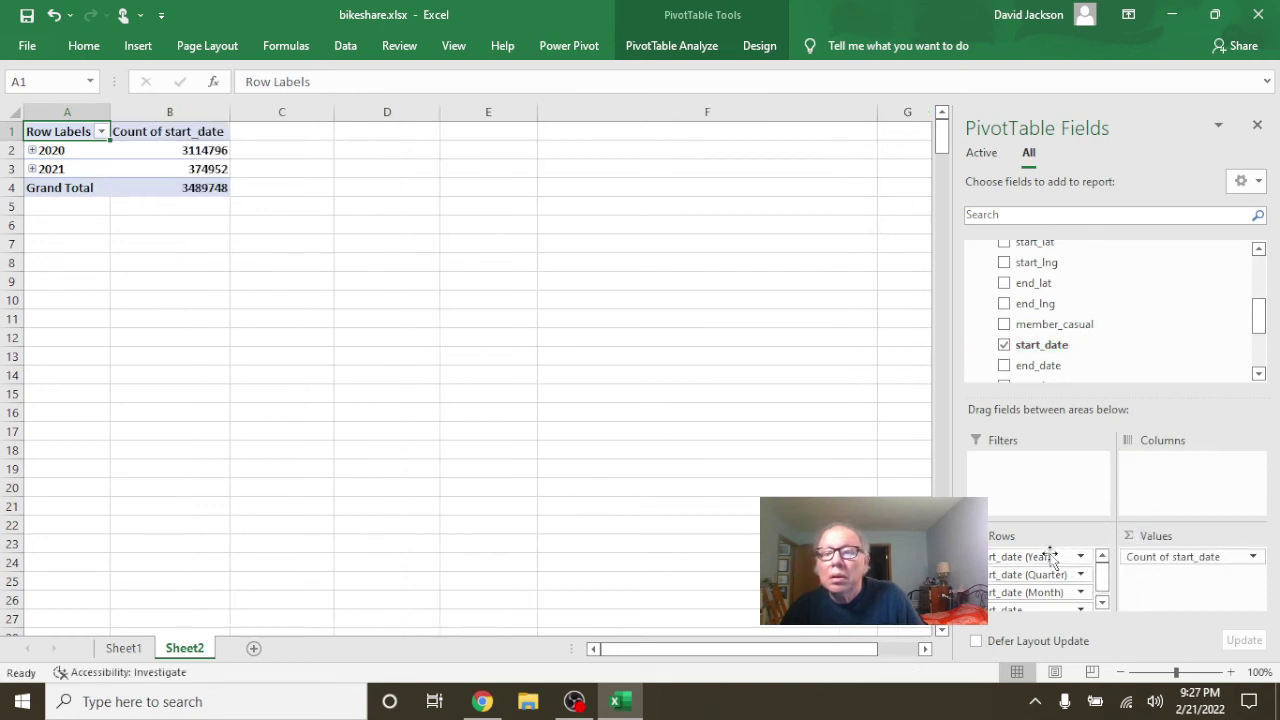
- Ungroup the 2020 year label so the pivot lists individual dates from 4/1/2020
{"action": "right_click", "coordinate": [36, 150]}
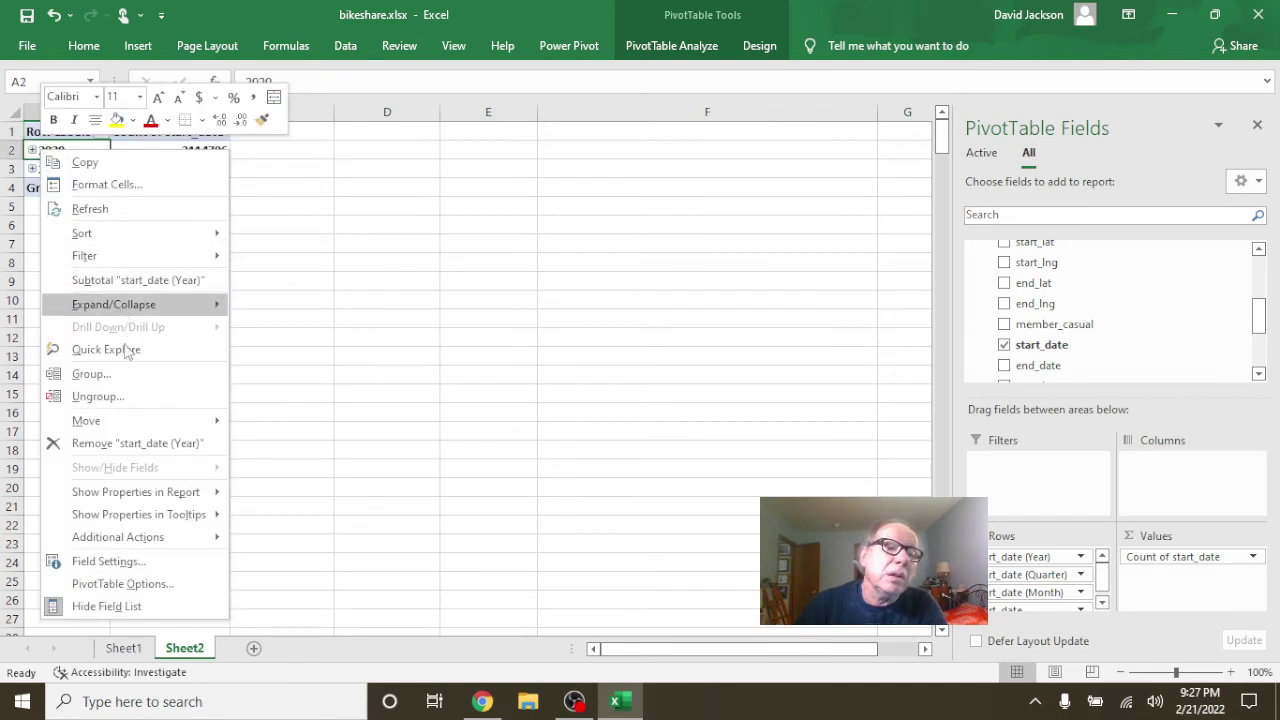
{"action": "left_click", "coordinate": [115, 396]}
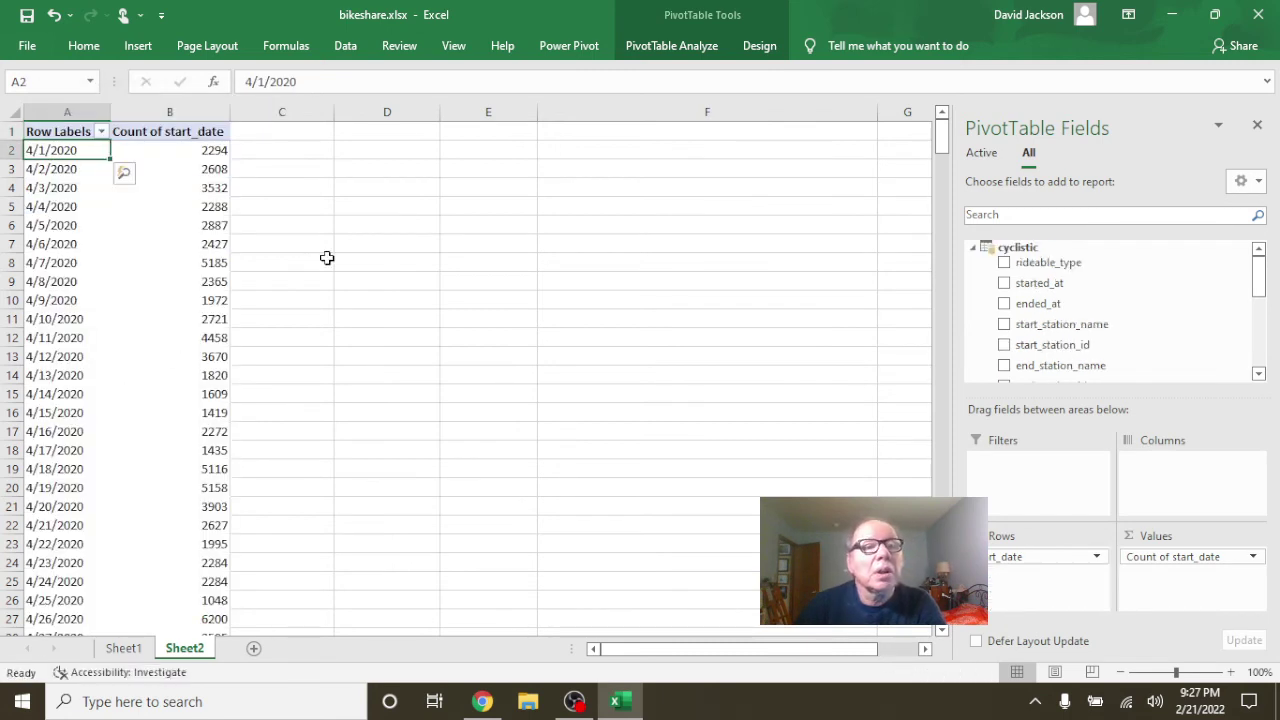
{"action": "left_click", "coordinate": [358, 242]}
- Format the column B ride counts with Comma Style and no decimal places
{"action": "left_click", "coordinate": [192, 113]}
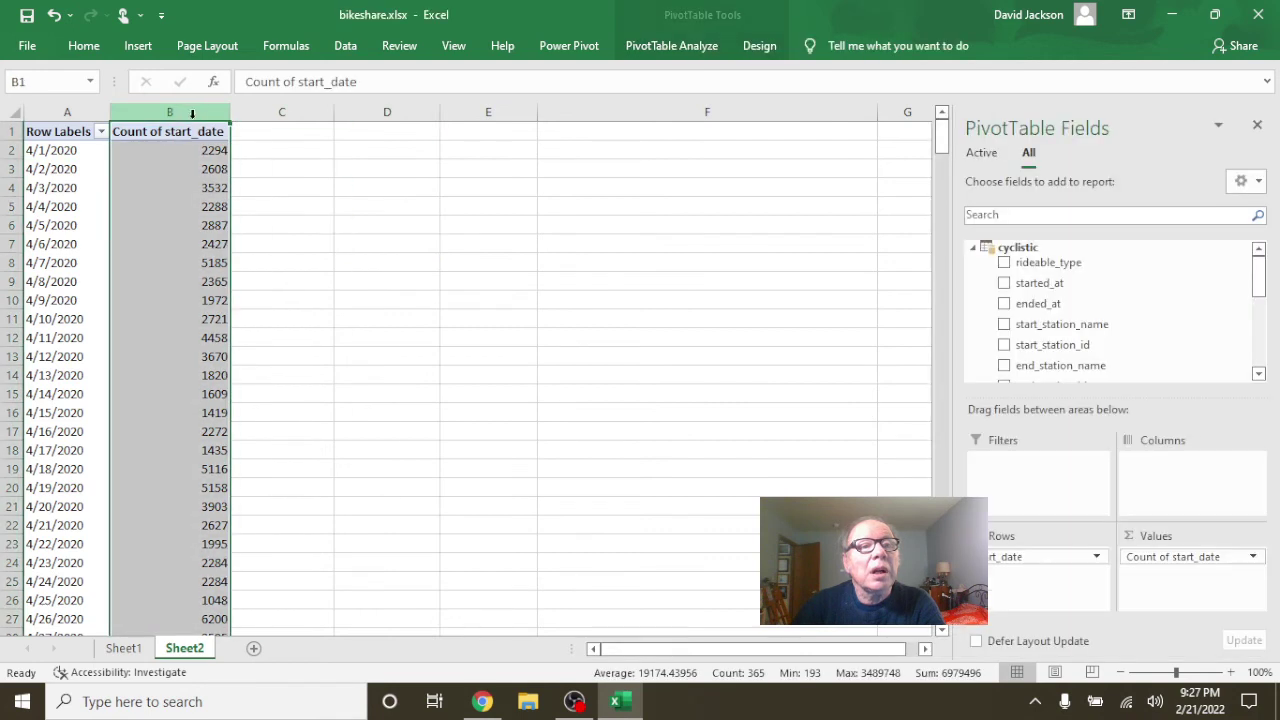
{"action": "left_click", "coordinate": [83, 45]}
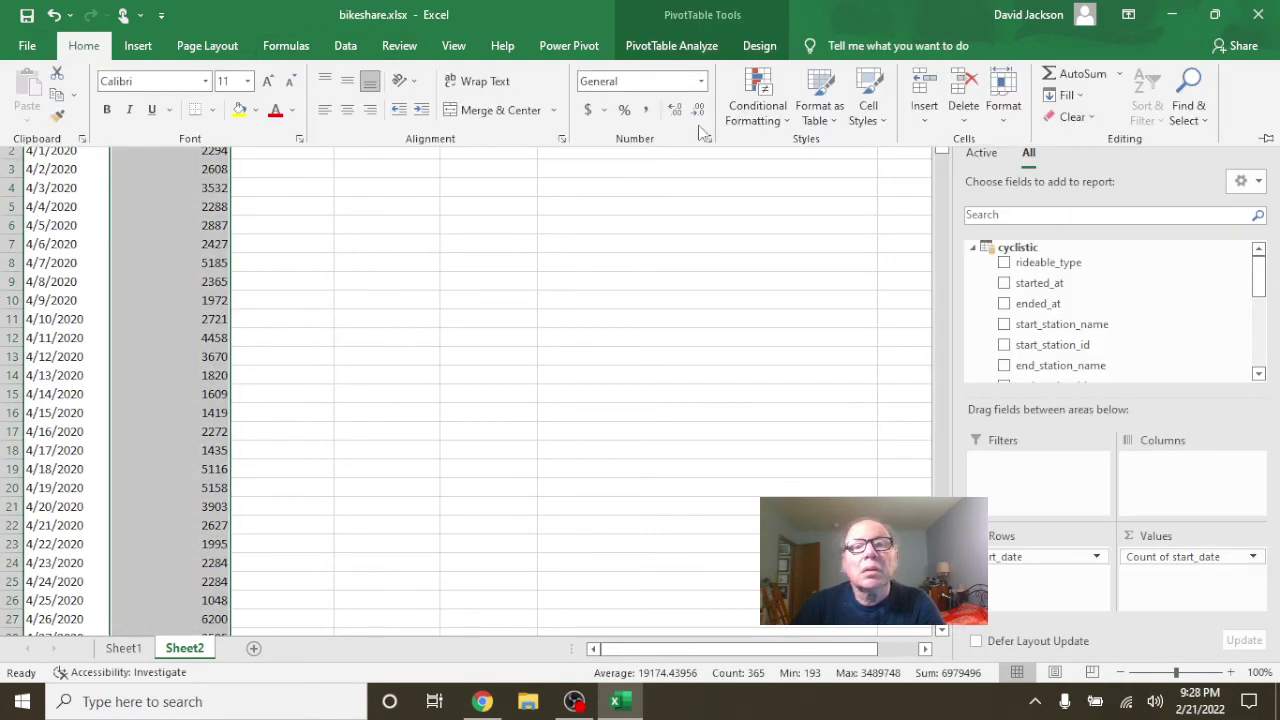
{"action": "left_click", "coordinate": [648, 117]}
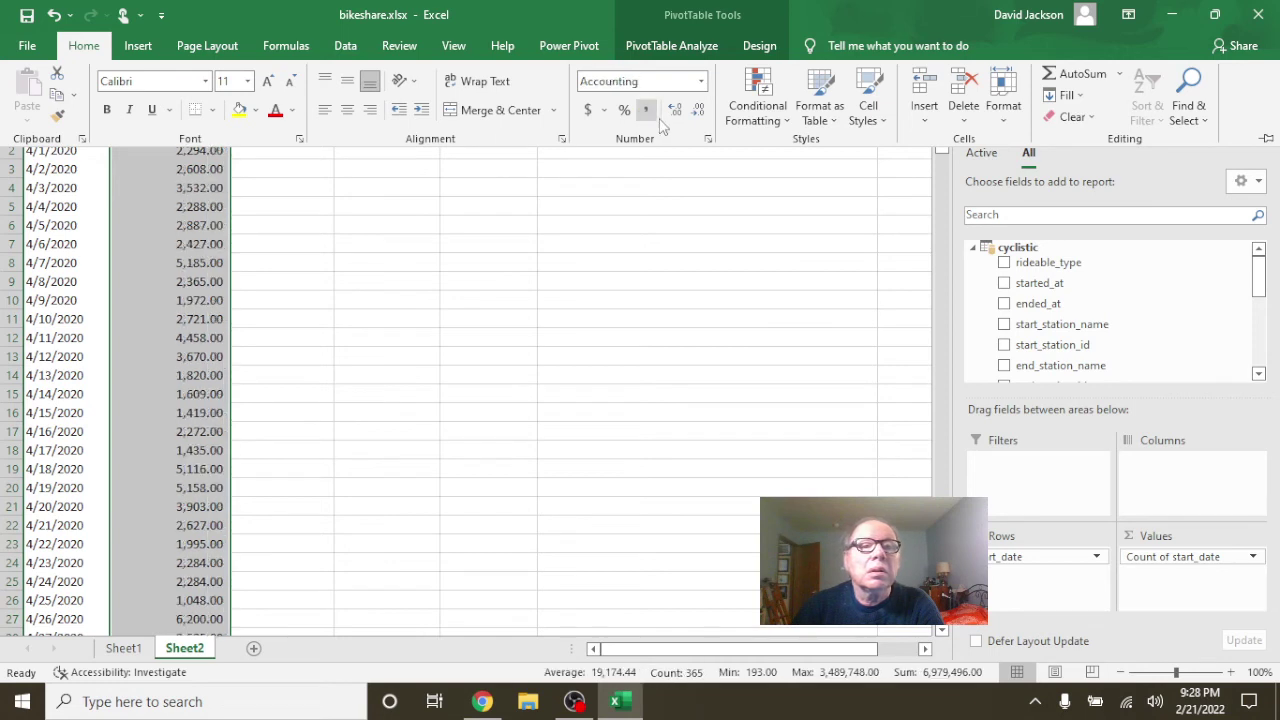
{"action": "double_click", "coordinate": [700, 117]}
{"action": "left_click", "coordinate": [643, 237]}
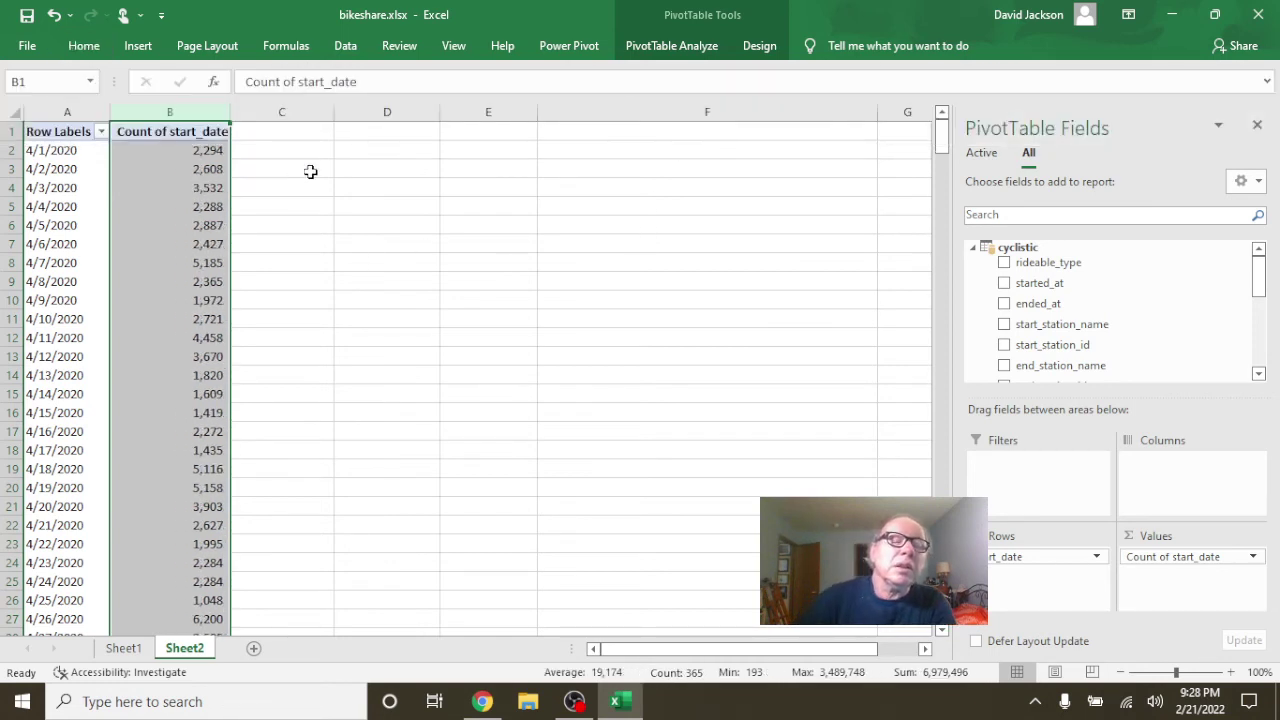
- Select the pivot data from A2 to the last filled cell
{"action": "left_click", "coordinate": [63, 150]}
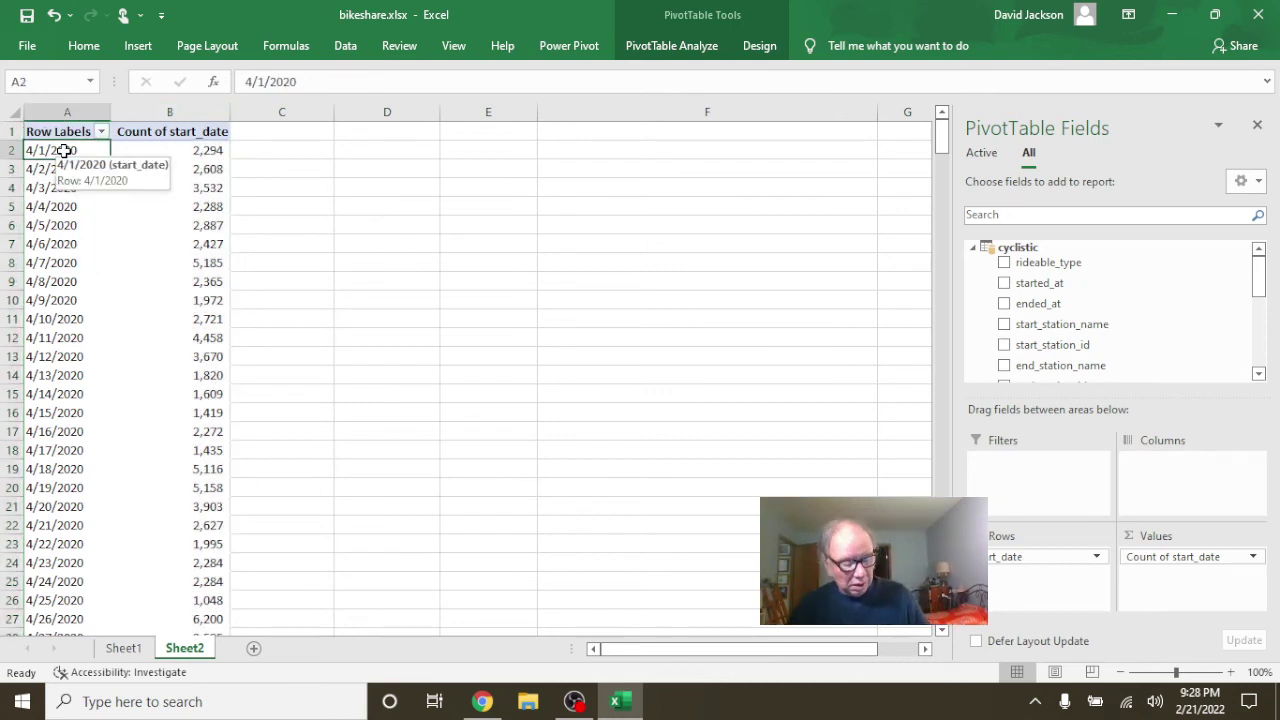
{"action": "key", "text": "ctrl+shift+End"}
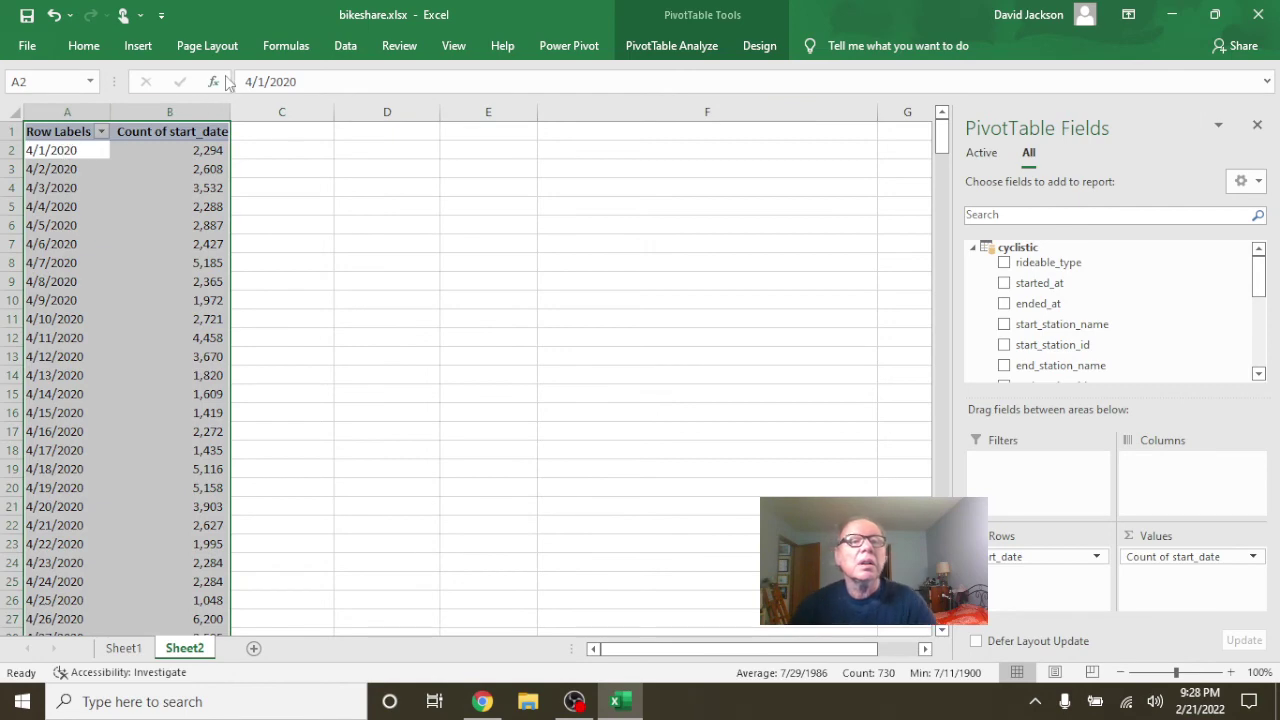
{"action": "left_click", "coordinate": [138, 45]}
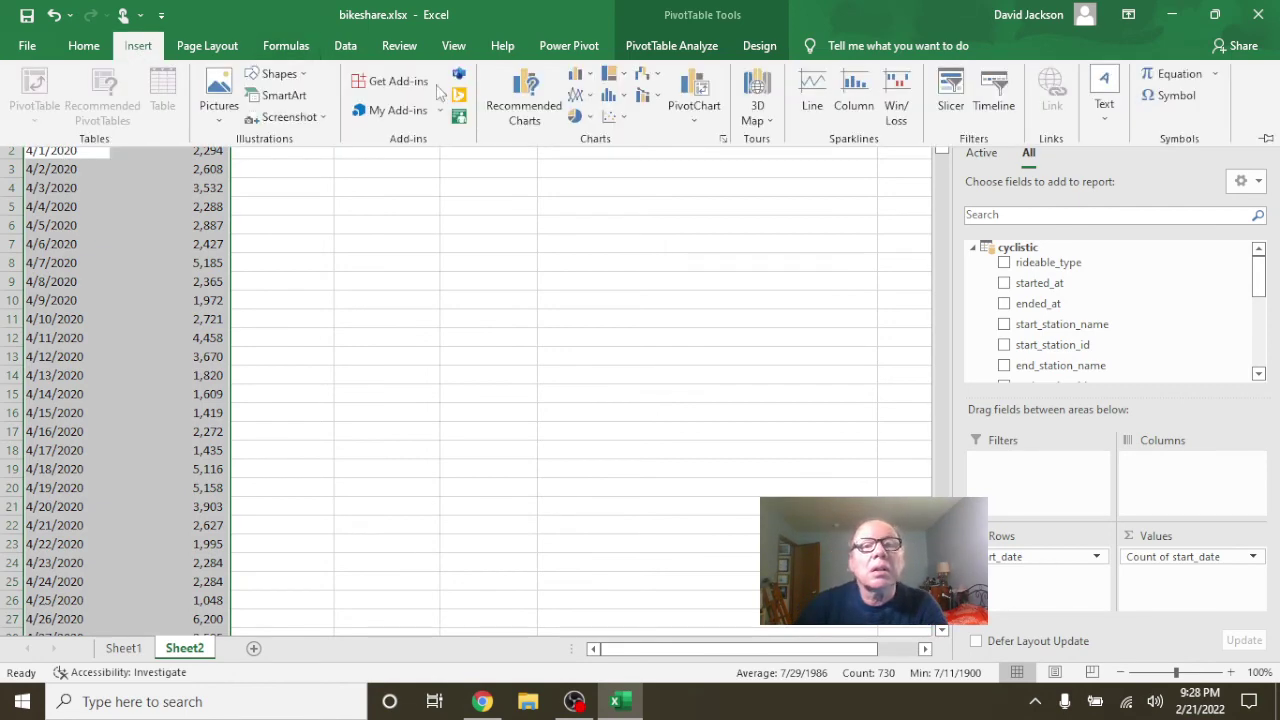
- Insert a line PivotChart from Recommended Charts
{"action": "left_click", "coordinate": [526, 97]}
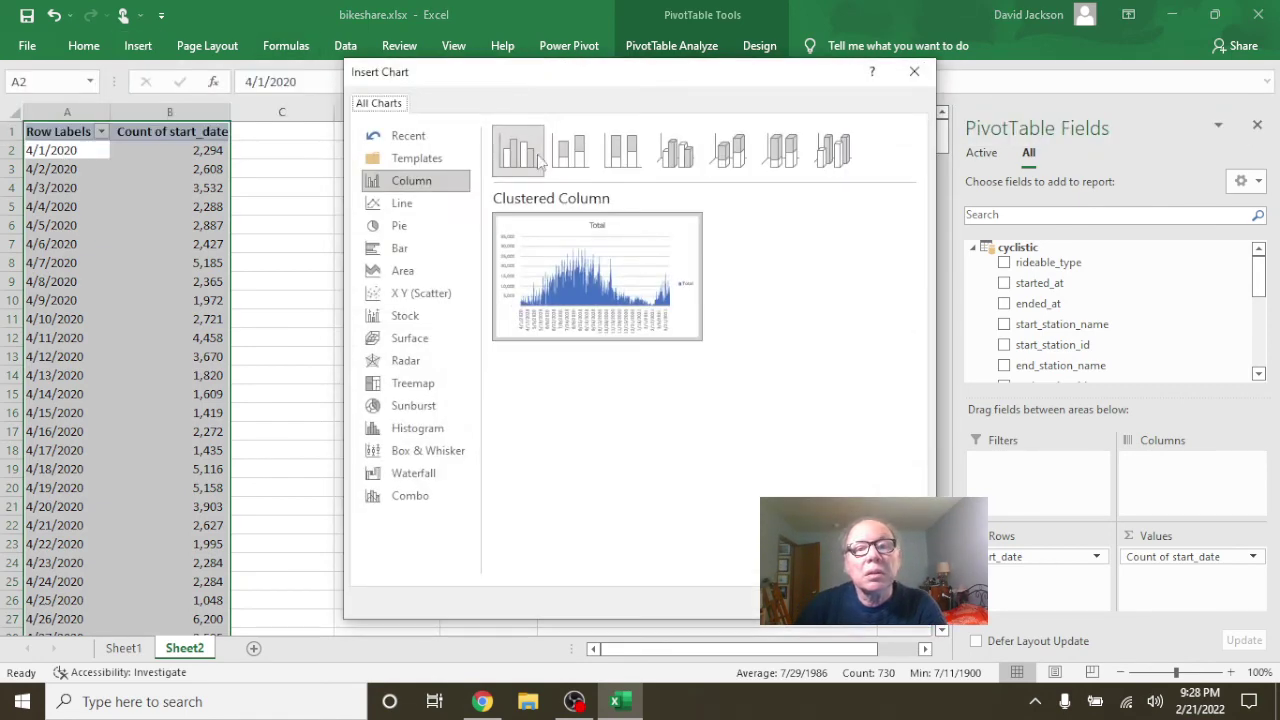
{"action": "left_click", "coordinate": [410, 208]}
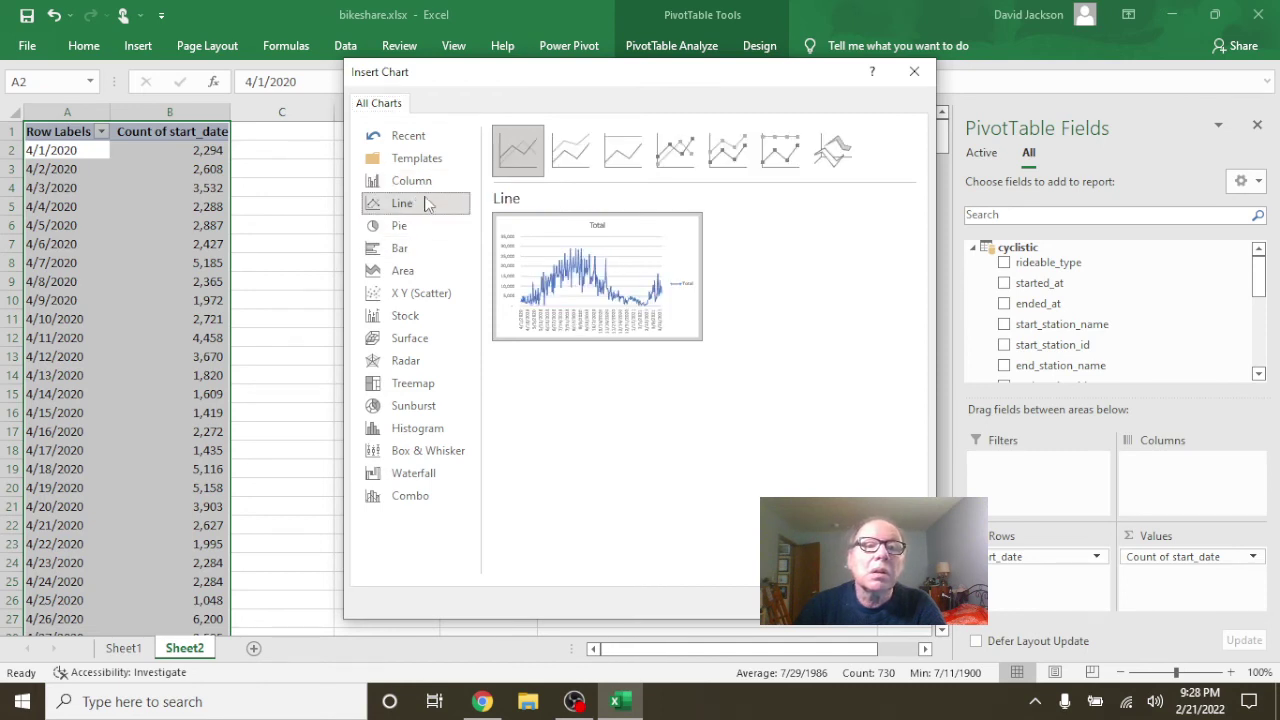
{"action": "left_click", "coordinate": [428, 183]}
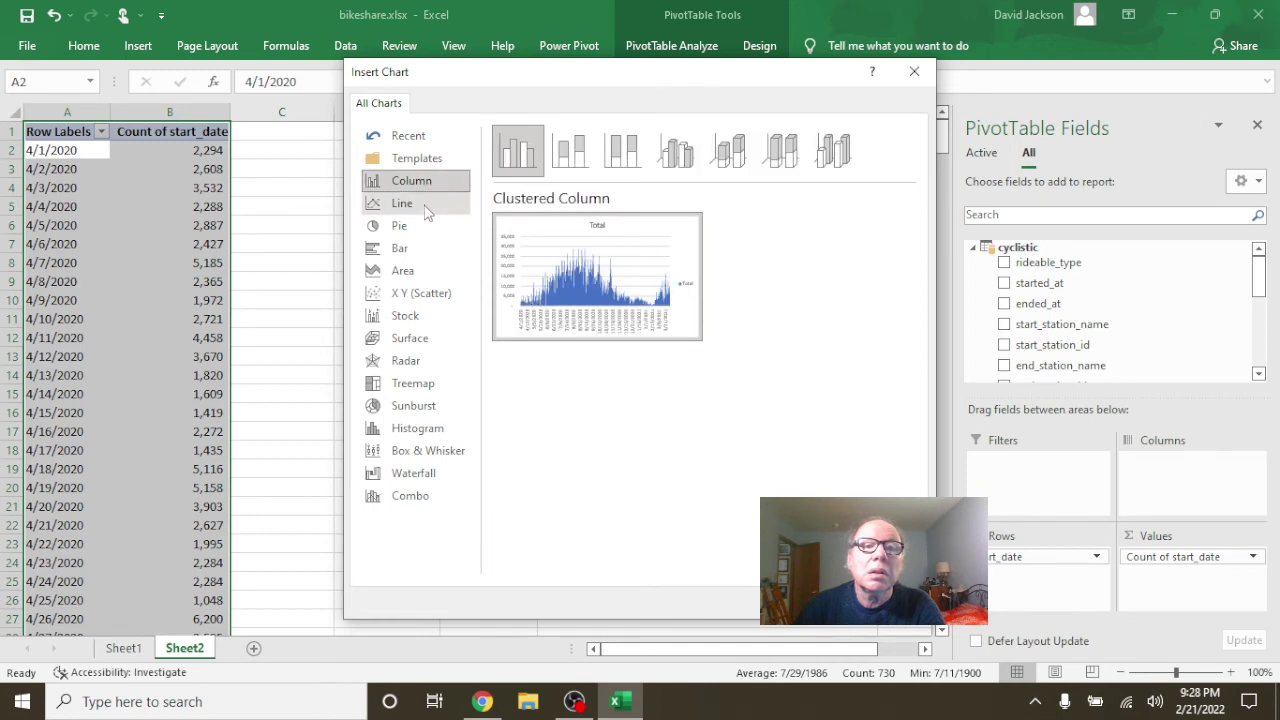
{"action": "left_click", "coordinate": [426, 206]}
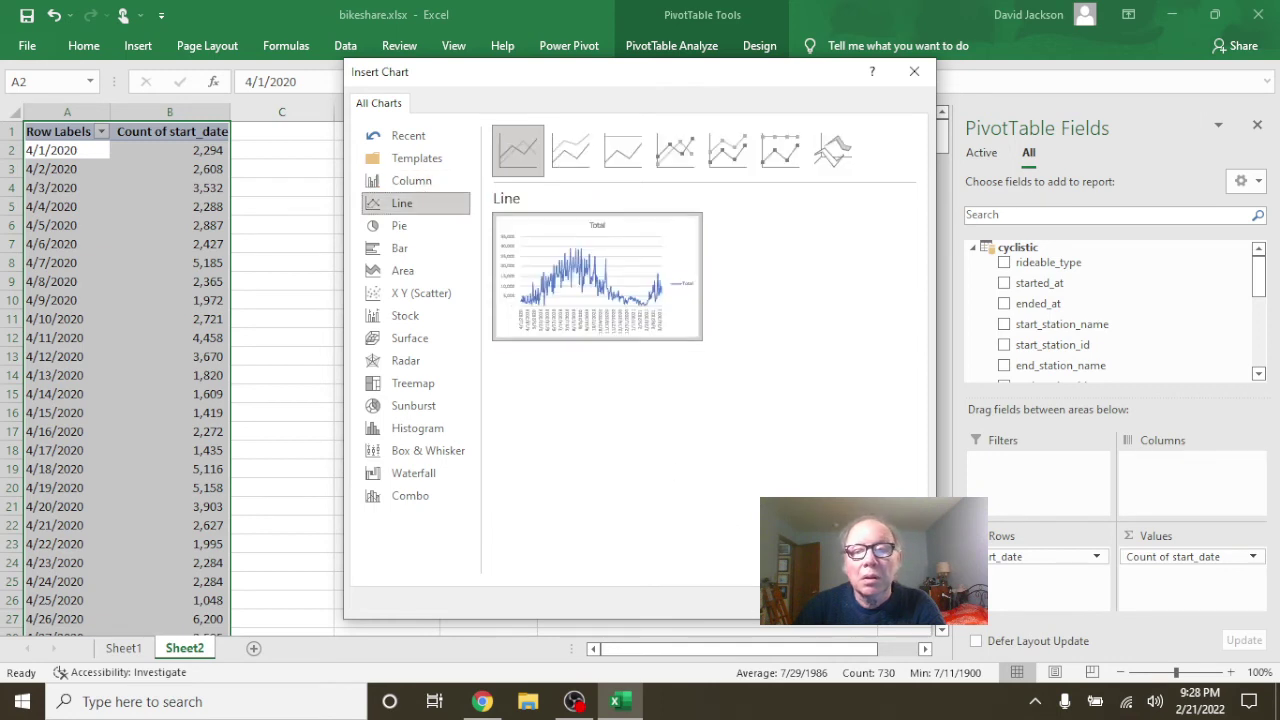
{"action": "key", "text": "Return"}
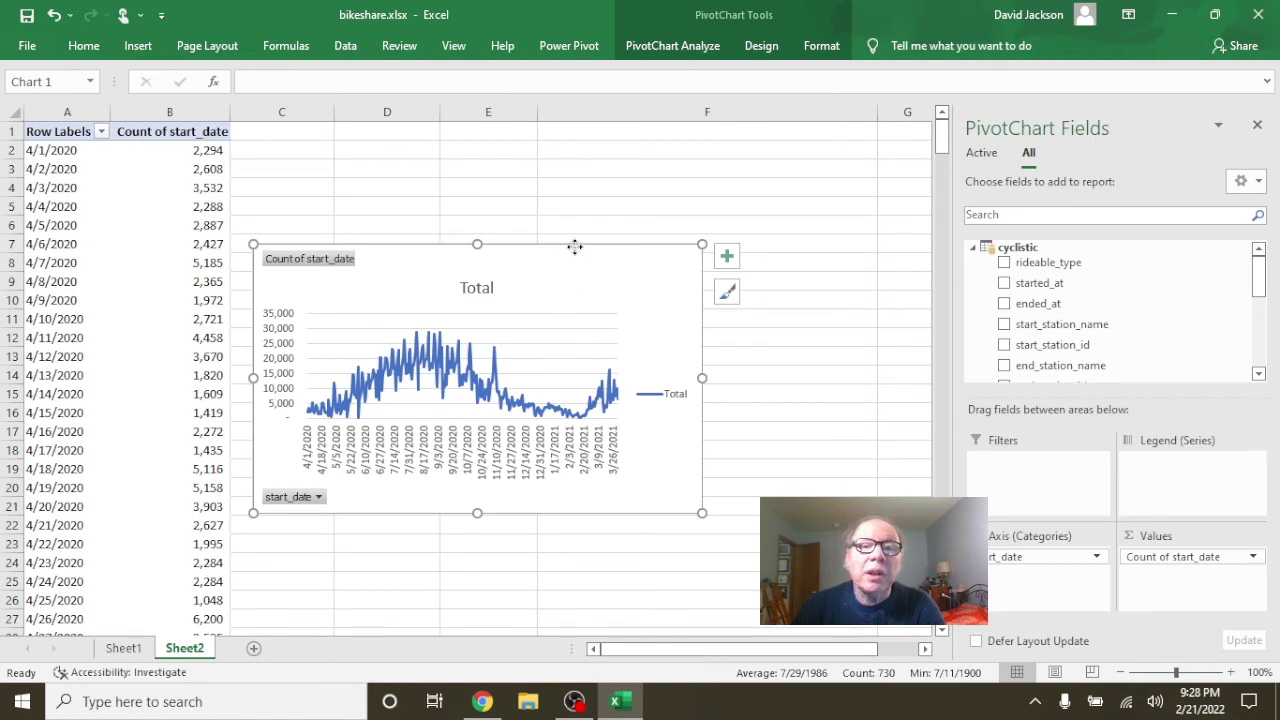
- Move the chart beside the pivot table and close the PivotChart Fields pane
{"action": "left_click_drag", "start_coordinate": [575, 247], "coordinate": [651, 143]}
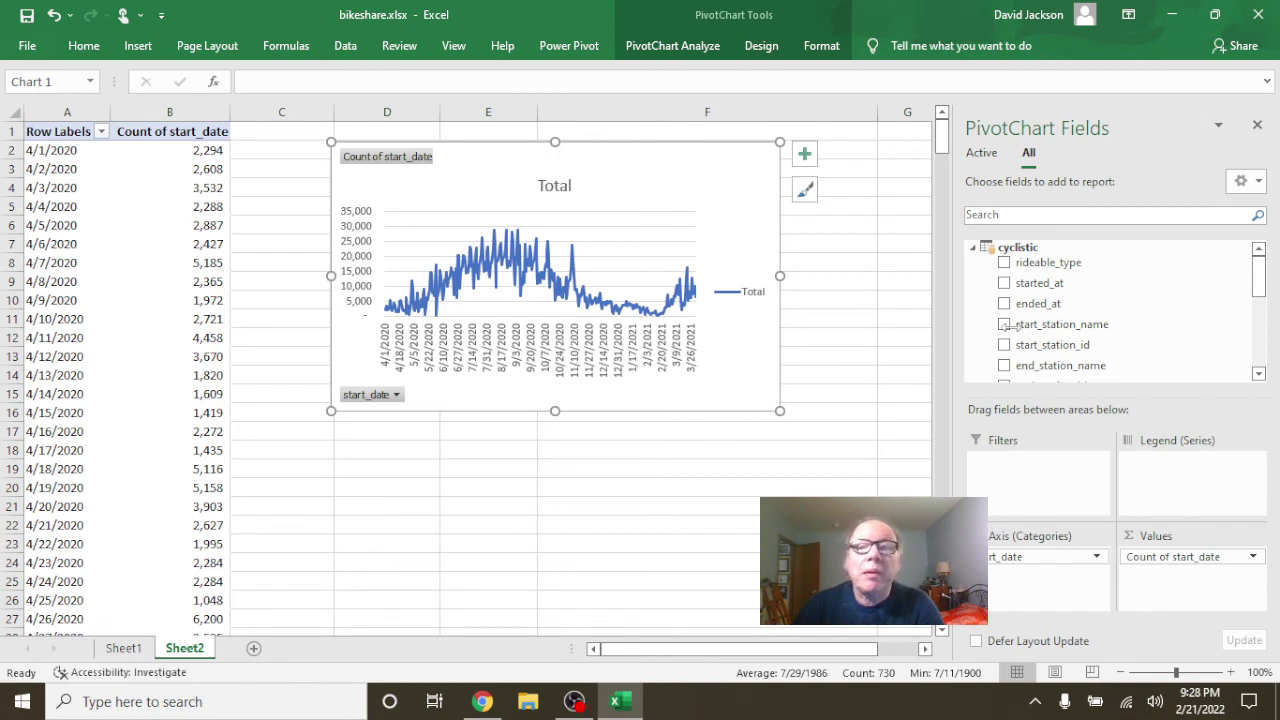
{"action": "scroll", "coordinate": [1214, 323], "scroll_direction": "down", "scroll_amount": 1}
{"action": "scroll", "coordinate": [1185, 333], "scroll_direction": "down", "scroll_amount": 2}
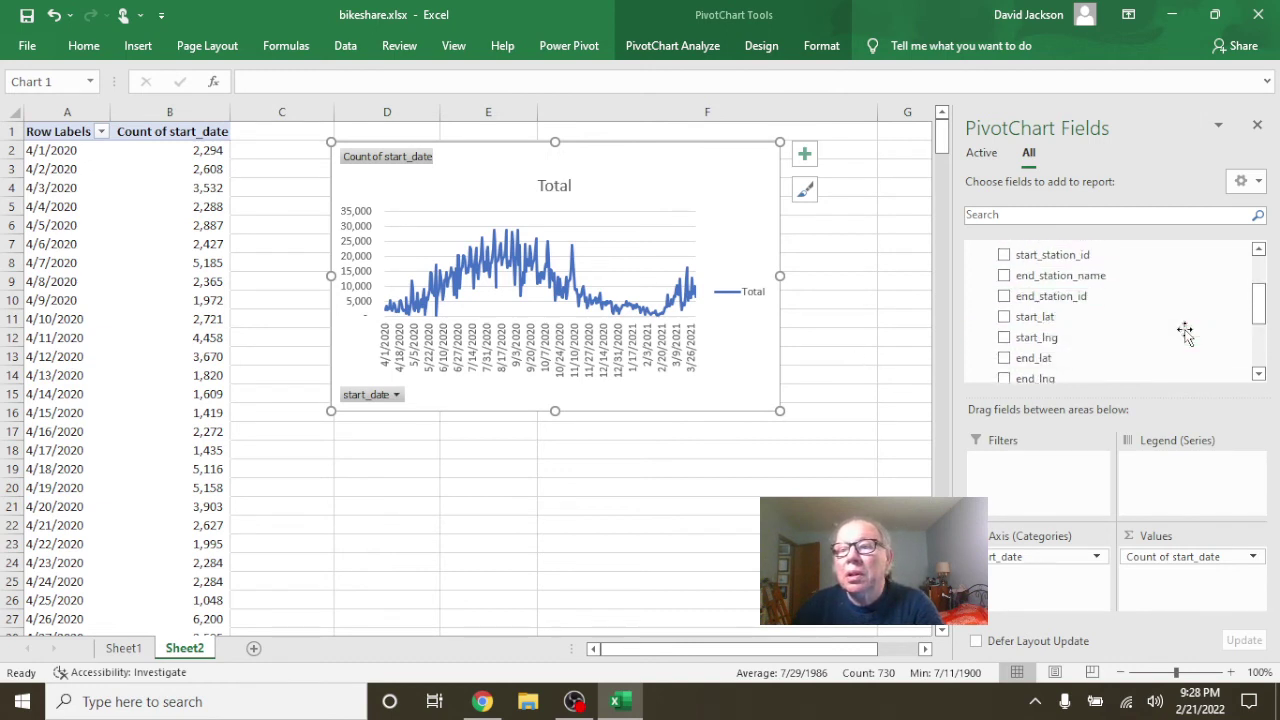
{"action": "scroll", "coordinate": [1185, 333], "scroll_direction": "down", "scroll_amount": 1}
{"action": "scroll", "coordinate": [1185, 333], "scroll_direction": "down", "scroll_amount": 2}
{"action": "scroll", "coordinate": [1185, 333], "scroll_direction": "down", "scroll_amount": 1}
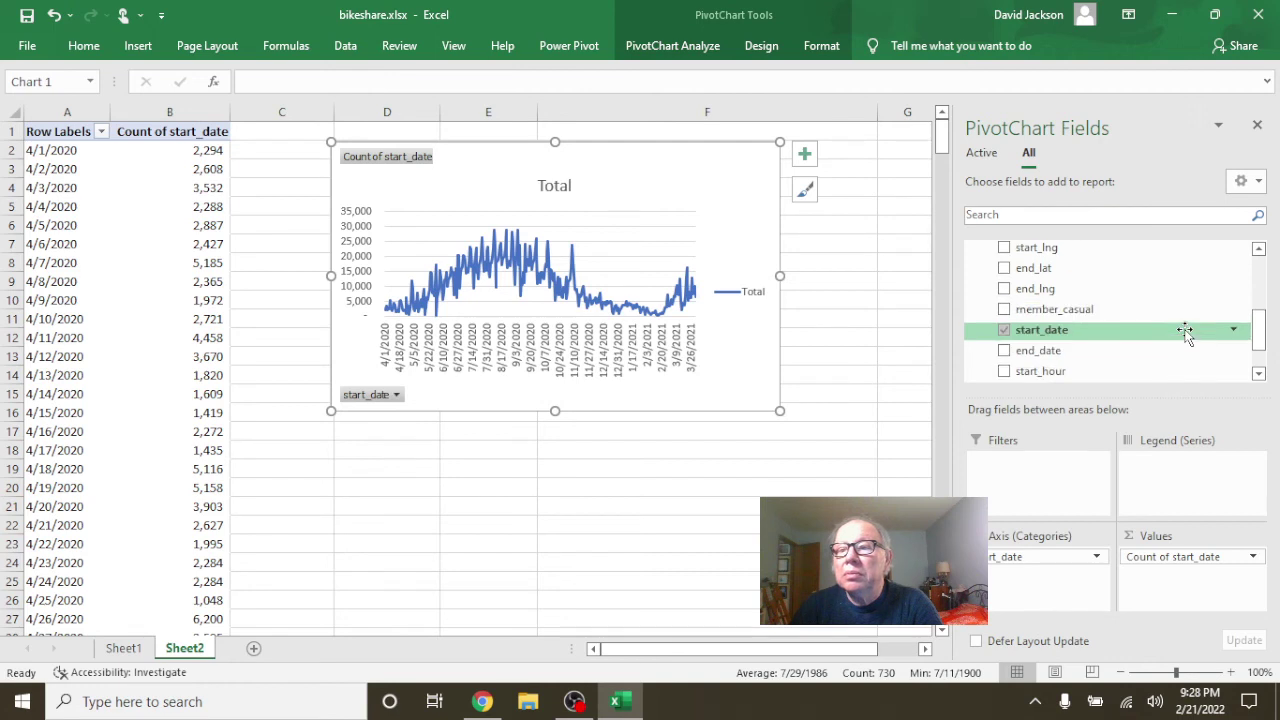
{"action": "scroll", "coordinate": [1185, 333], "scroll_direction": "down", "scroll_amount": 1}
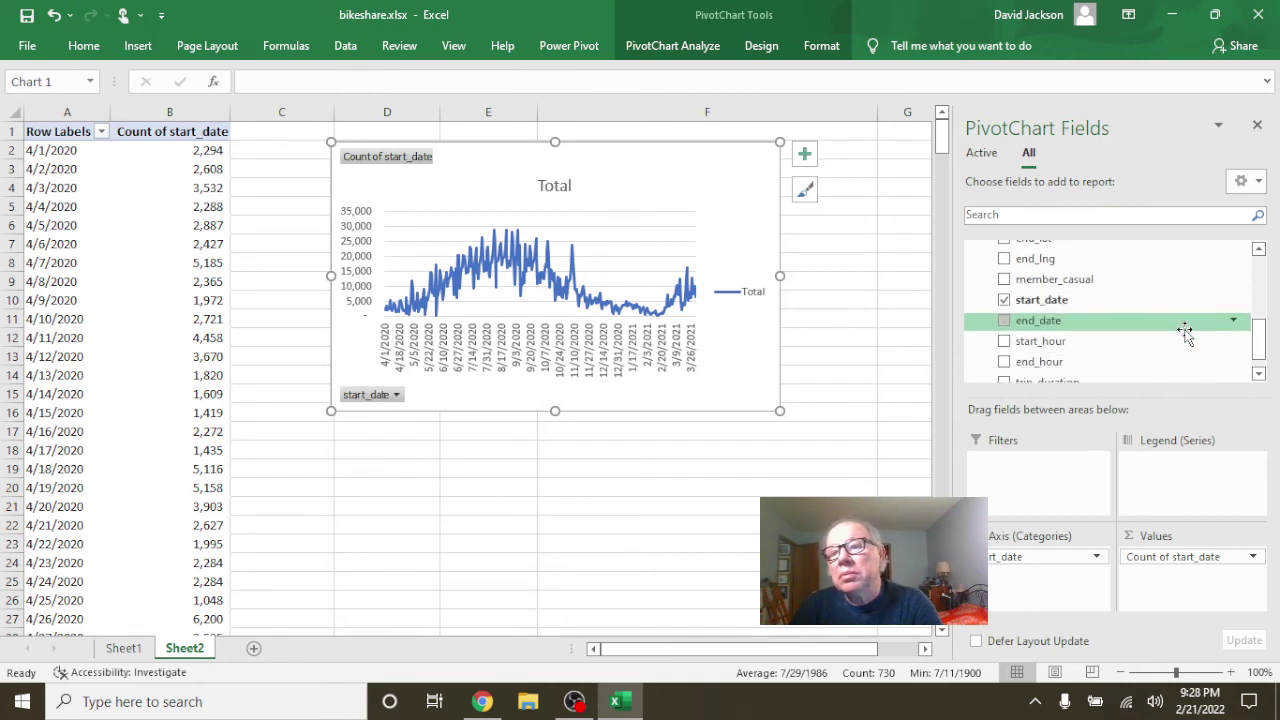
{"action": "scroll", "coordinate": [1185, 333], "scroll_direction": "down", "scroll_amount": 1}
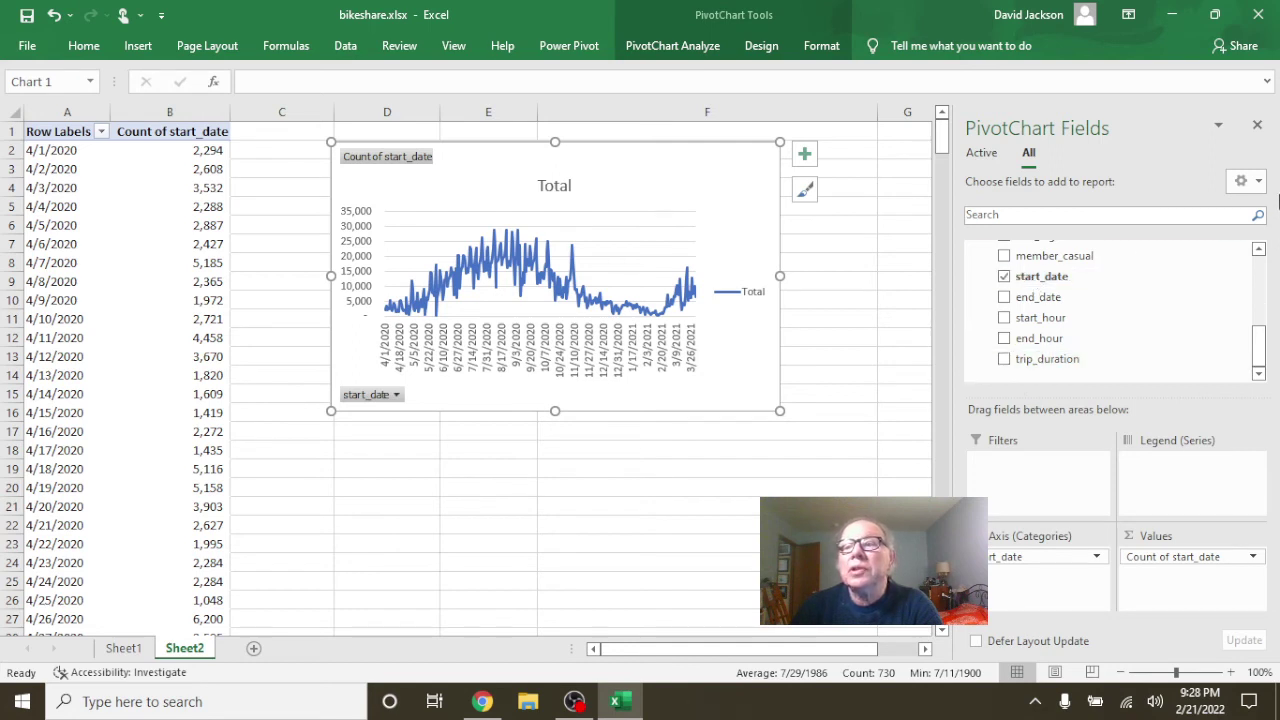
{"action": "left_click", "coordinate": [1257, 127]}
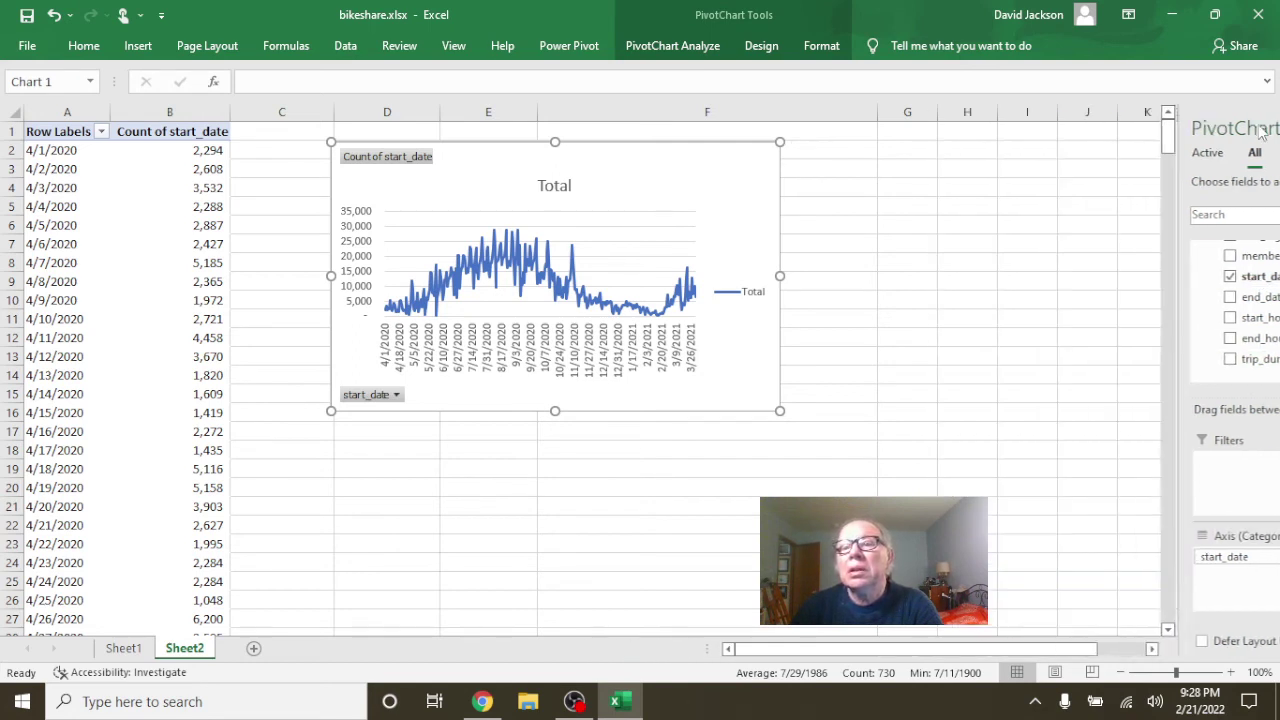
{"action": "left_click", "coordinate": [340, 50]}
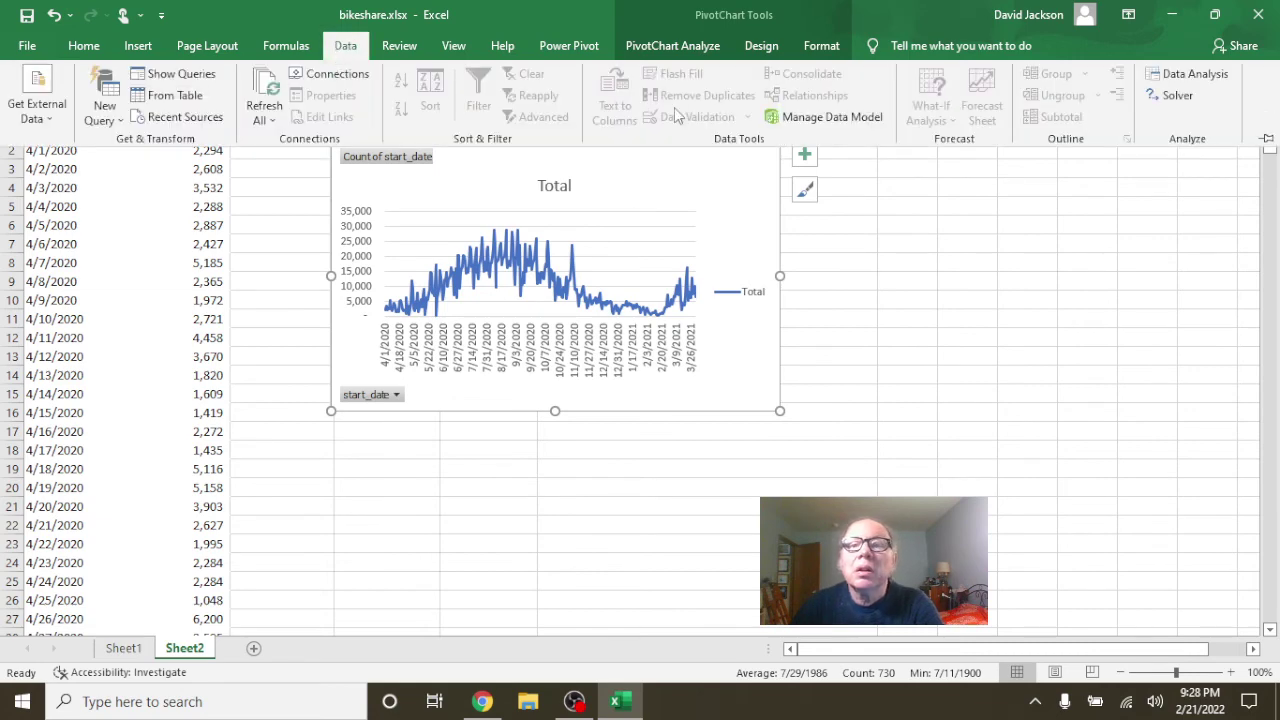
{"action": "left_click", "coordinate": [818, 113]}
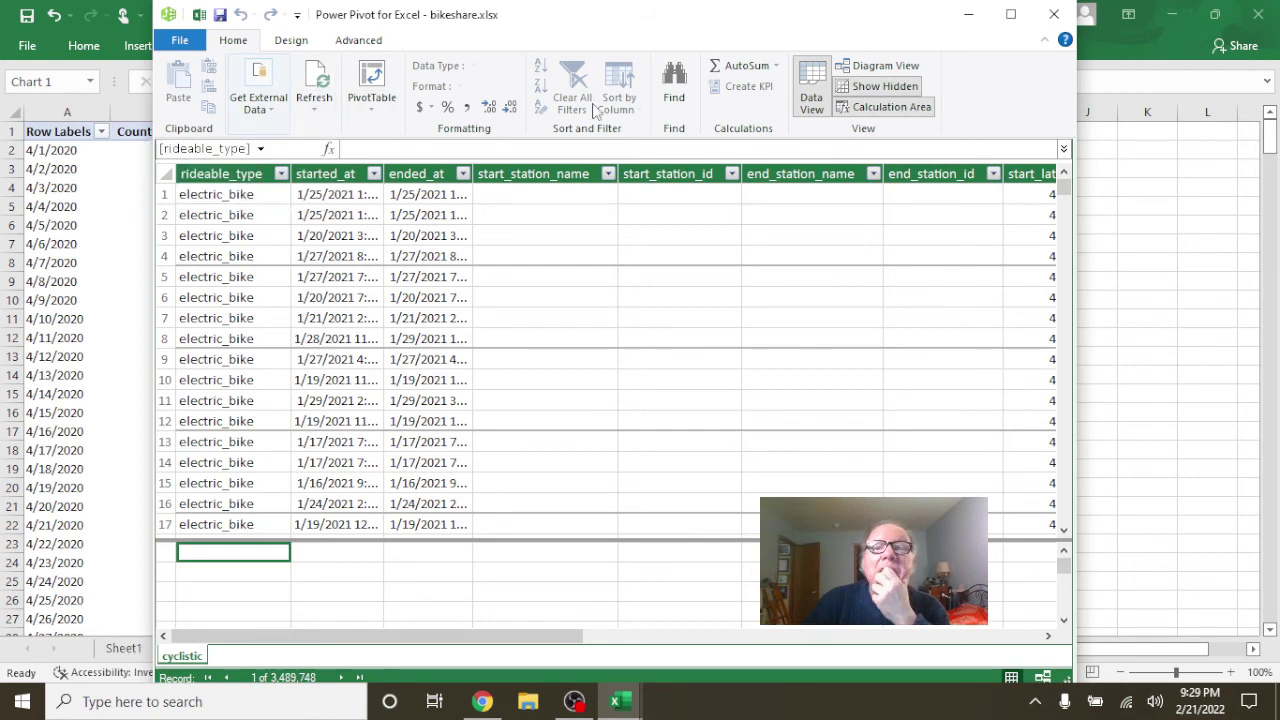
{"action": "left_click", "coordinate": [1052, 14]}
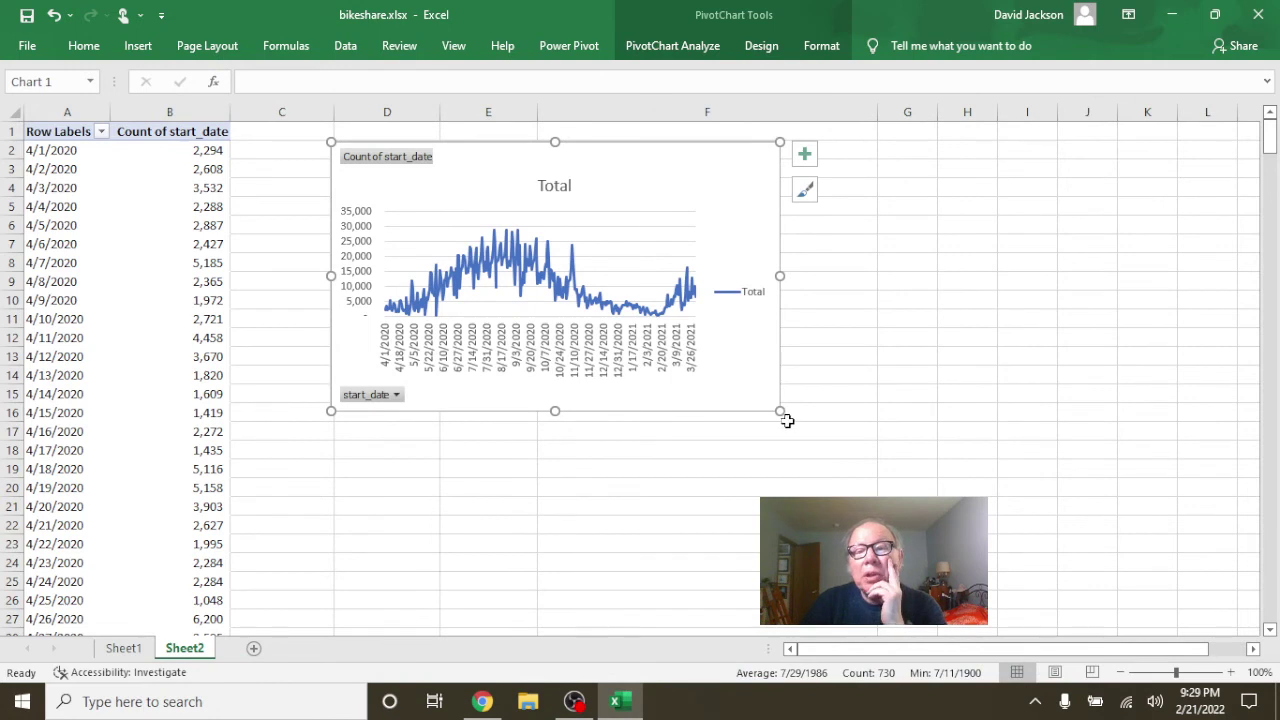
- Enlarge the chart and add a trendline to the Total ride-count series
{"action": "left_click_drag", "start_coordinate": [779, 411], "coordinate": [1056, 501]}
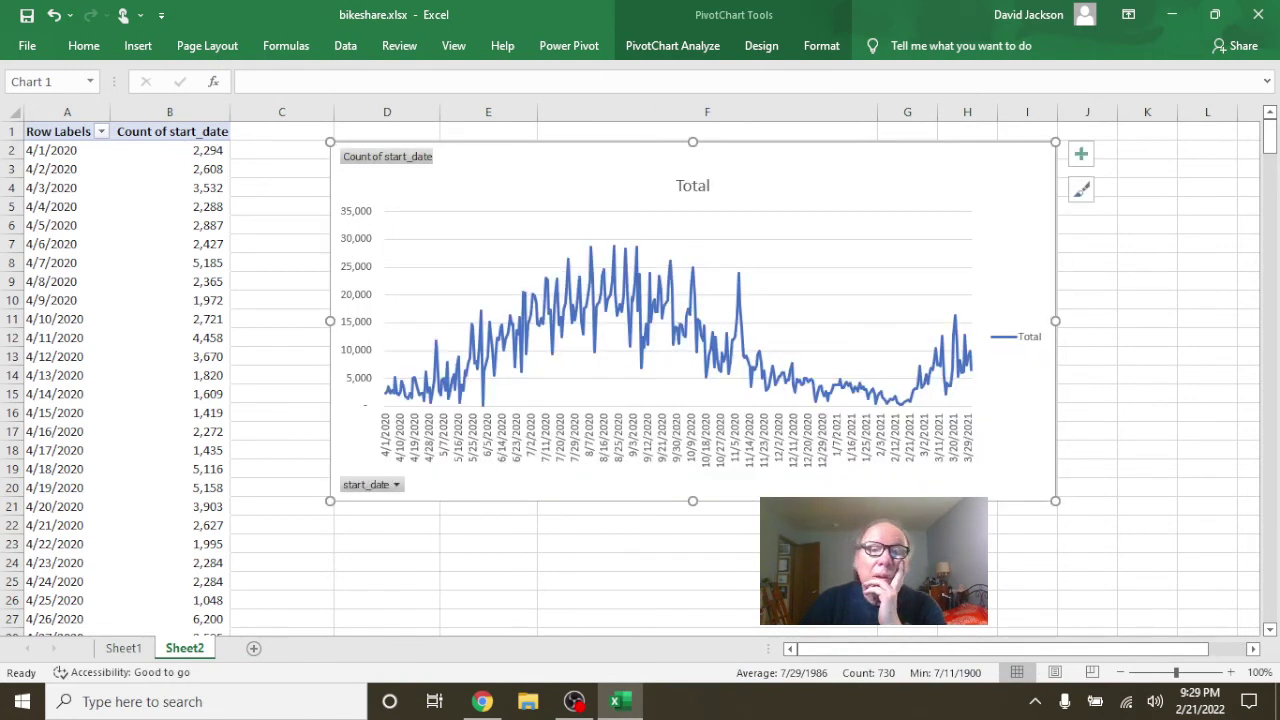
{"action": "left_click", "coordinate": [519, 335]}
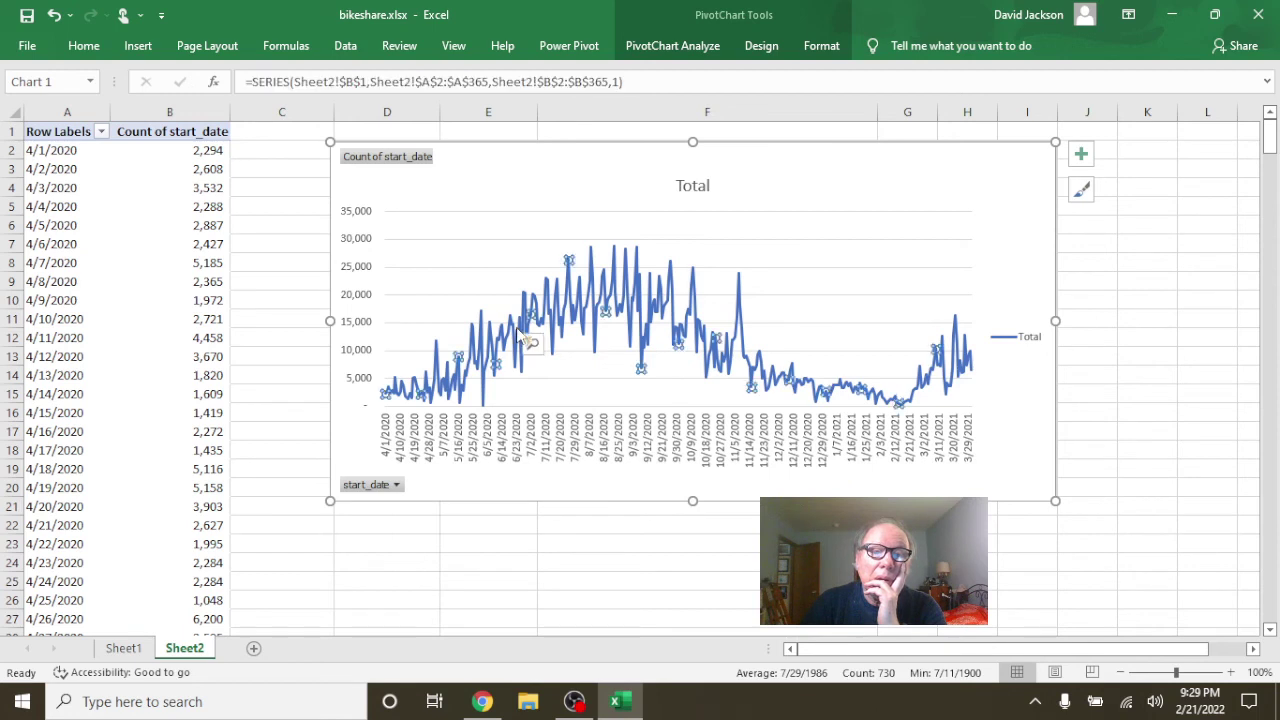
{"action": "right_click", "coordinate": [519, 330]}
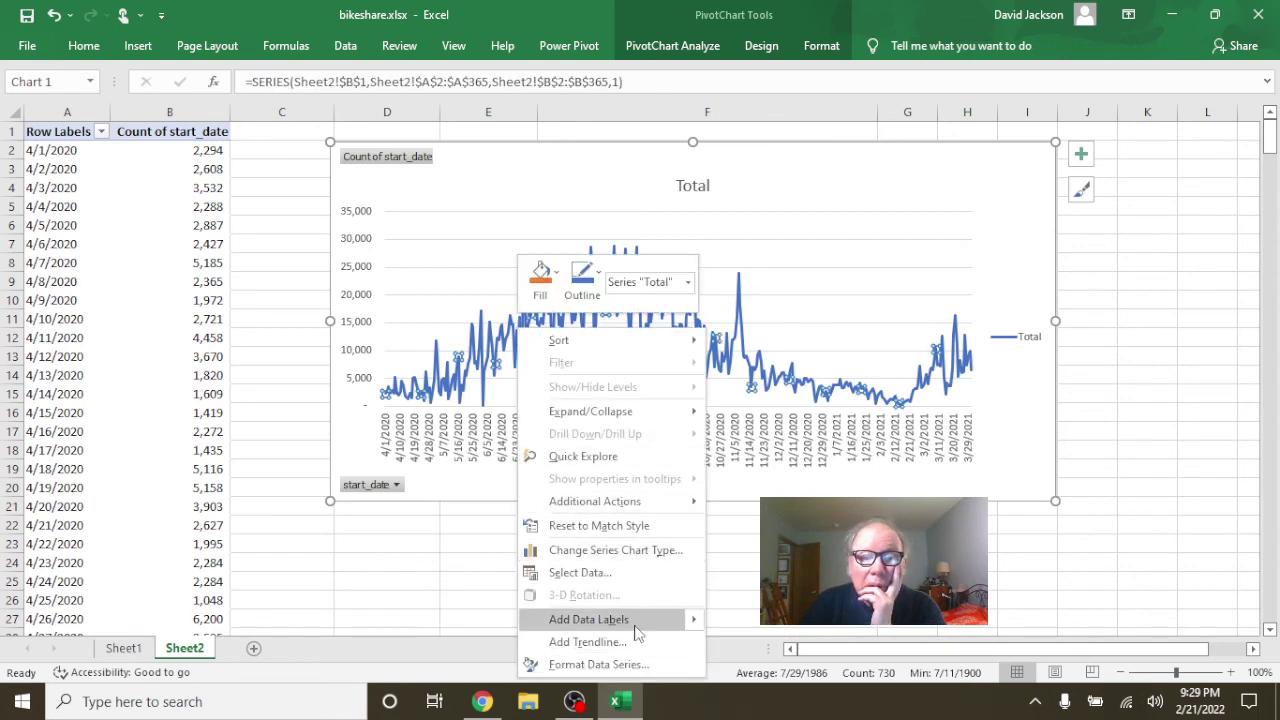
{"action": "left_click", "coordinate": [588, 641]}
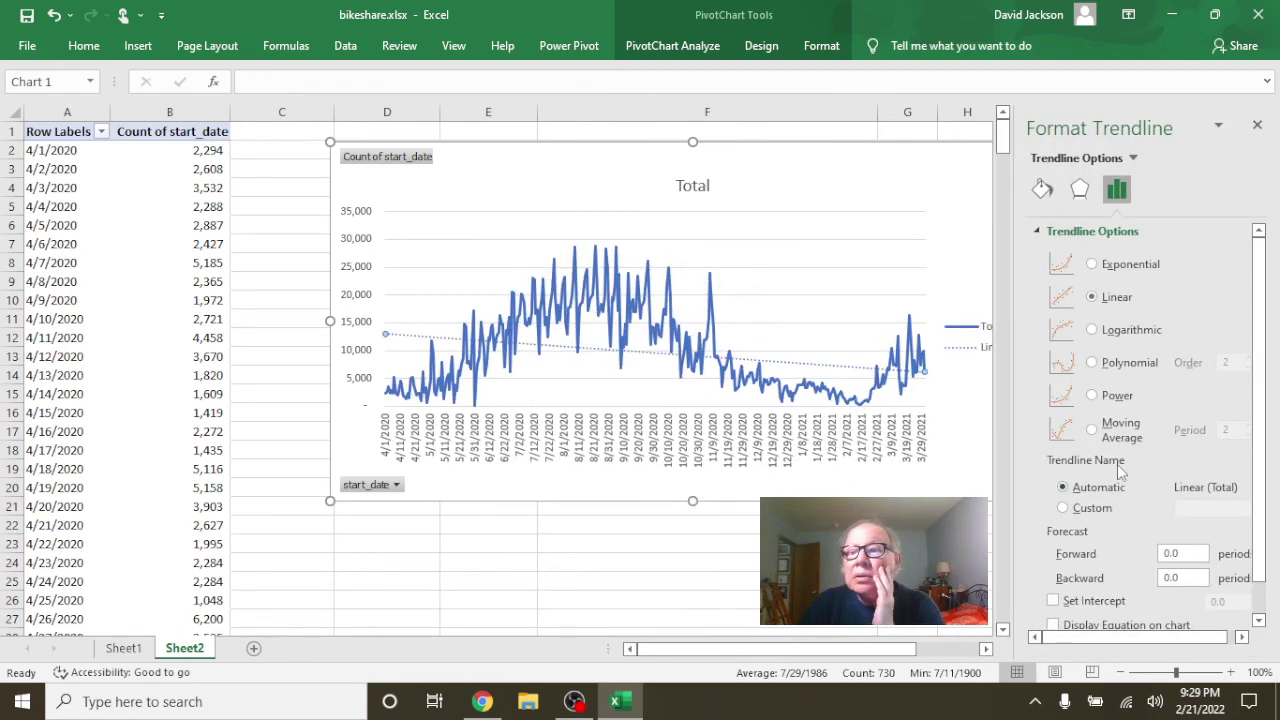
- Change the trendline type to Moving Average with a period of 14
{"action": "left_click", "coordinate": [1107, 274]}
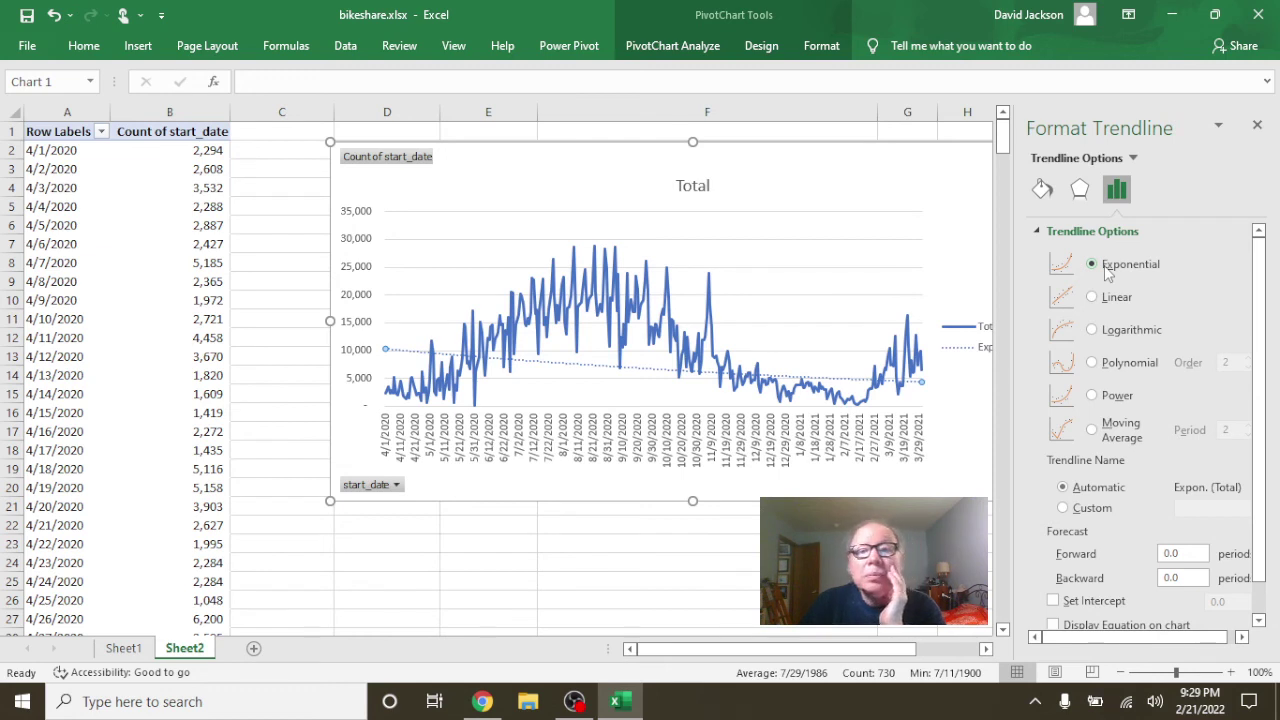
{"action": "left_click", "coordinate": [1091, 330]}
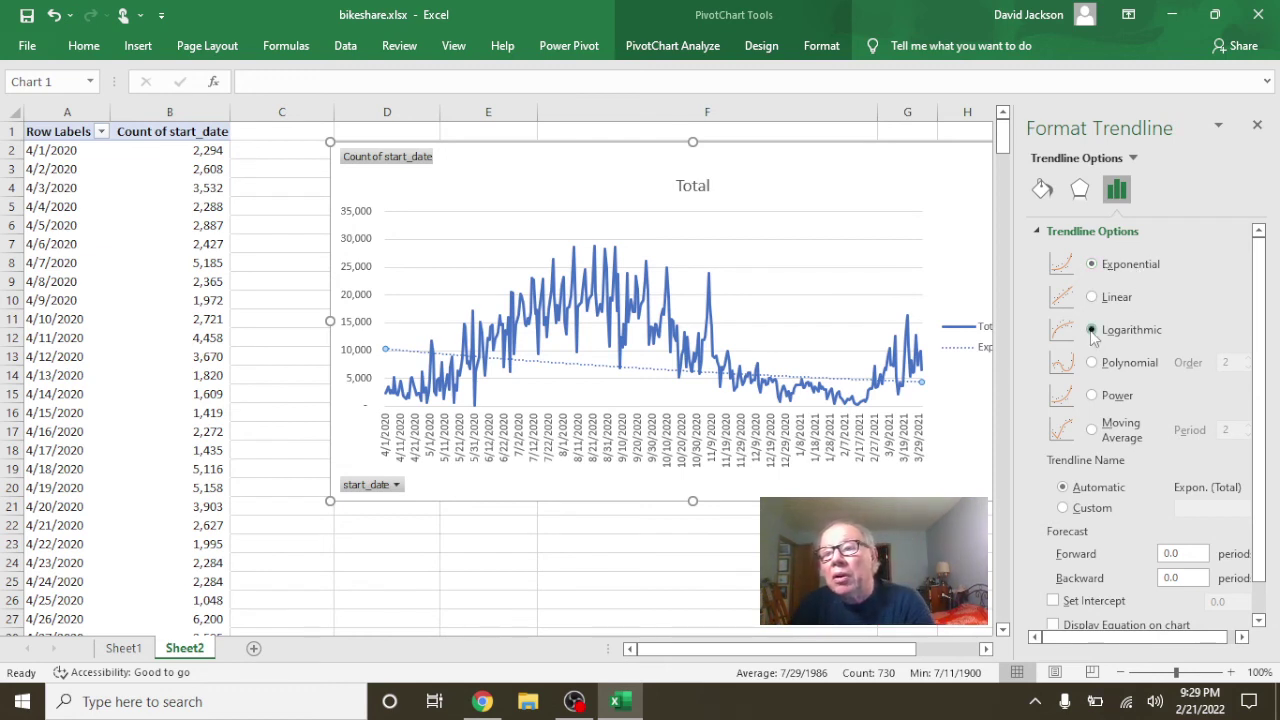
{"action": "left_click", "coordinate": [1092, 364]}
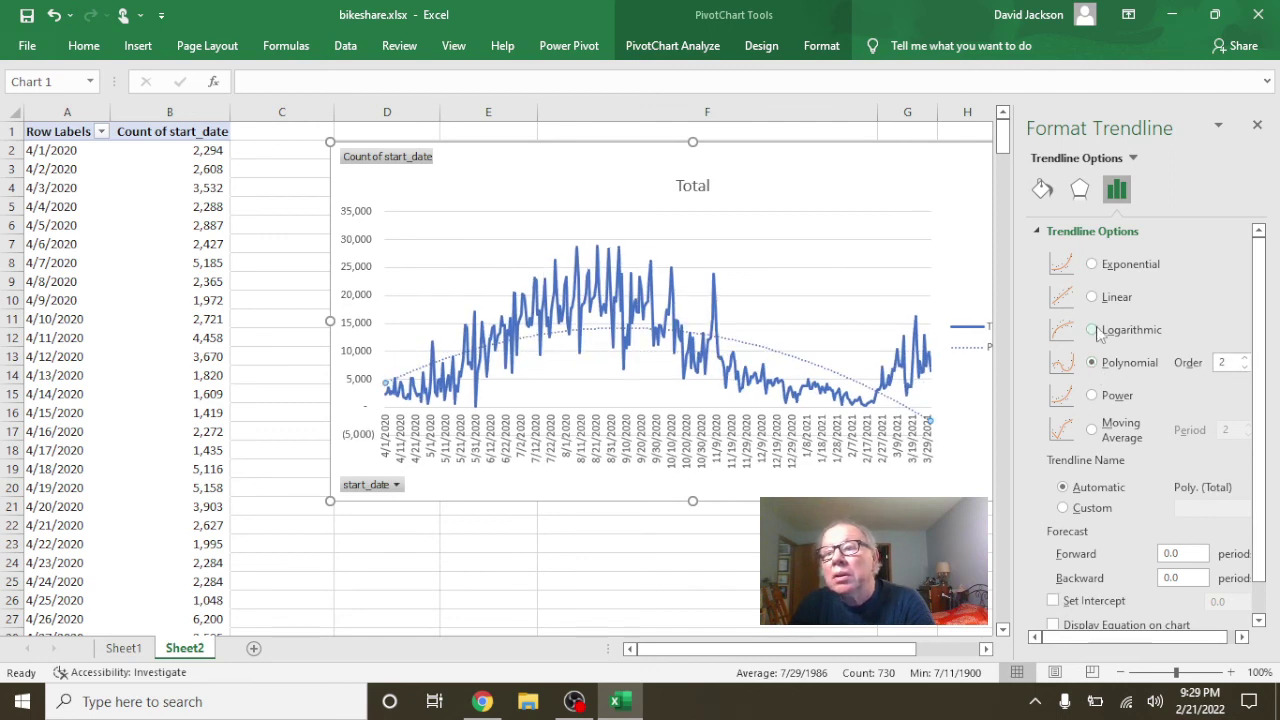
{"action": "left_click", "coordinate": [1092, 264]}
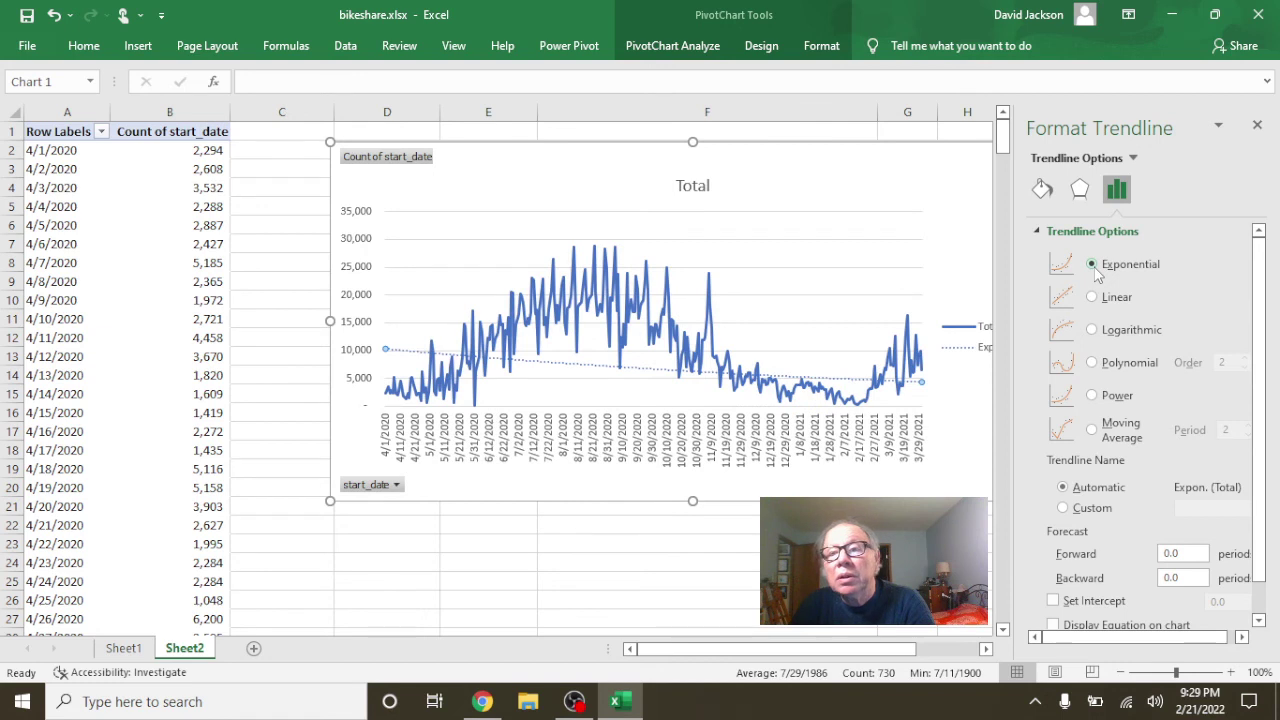
{"action": "left_click", "coordinate": [1092, 429]}
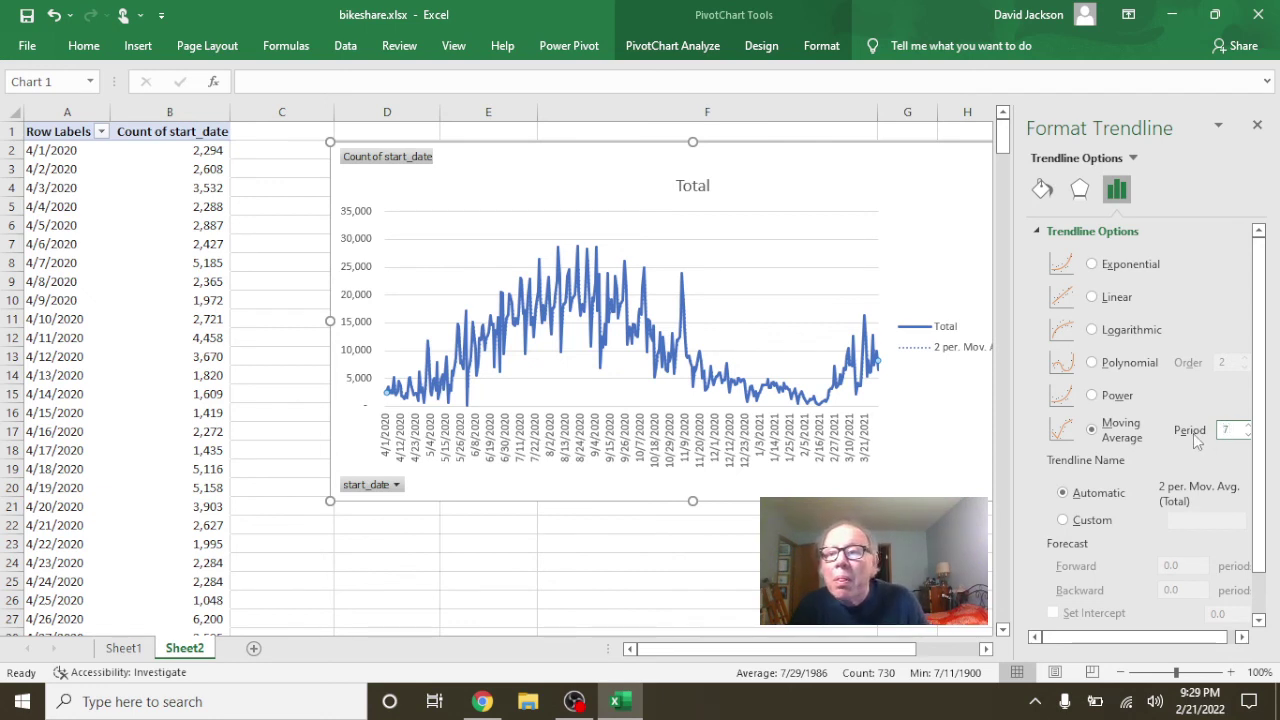
{"action": "double_click", "coordinate": [1228, 429]}
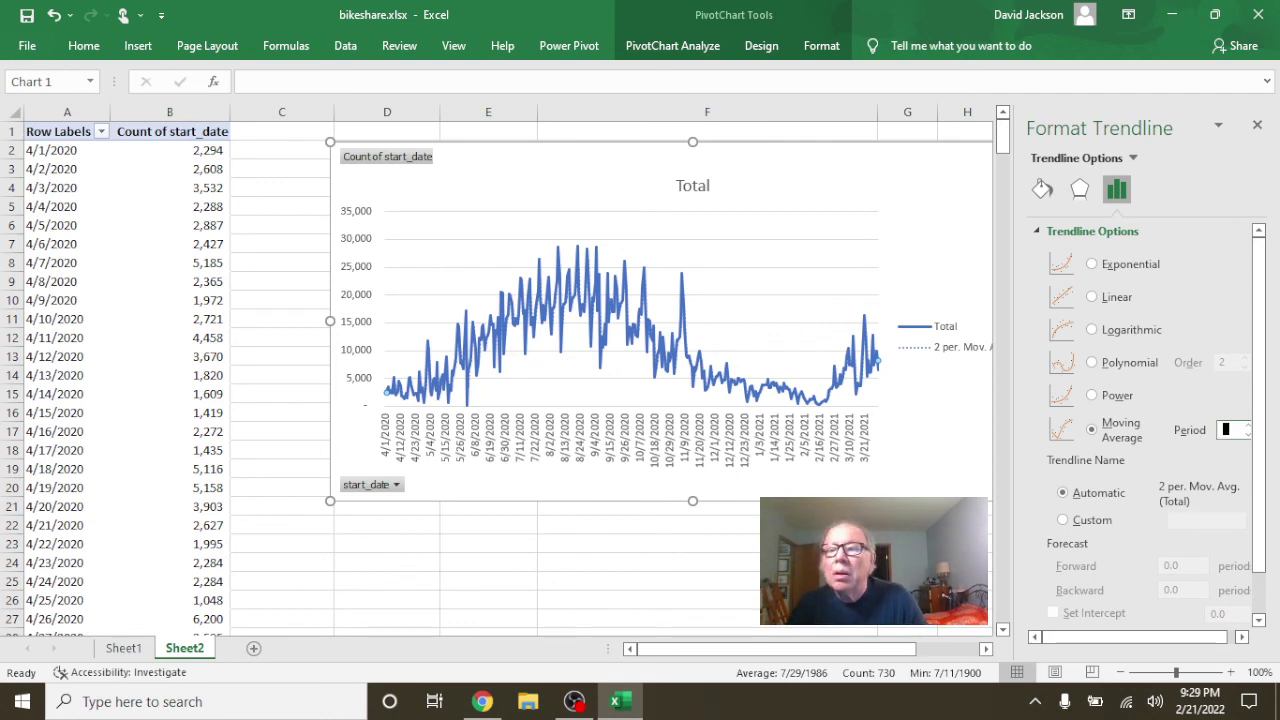
{"action": "type", "text": "1"}
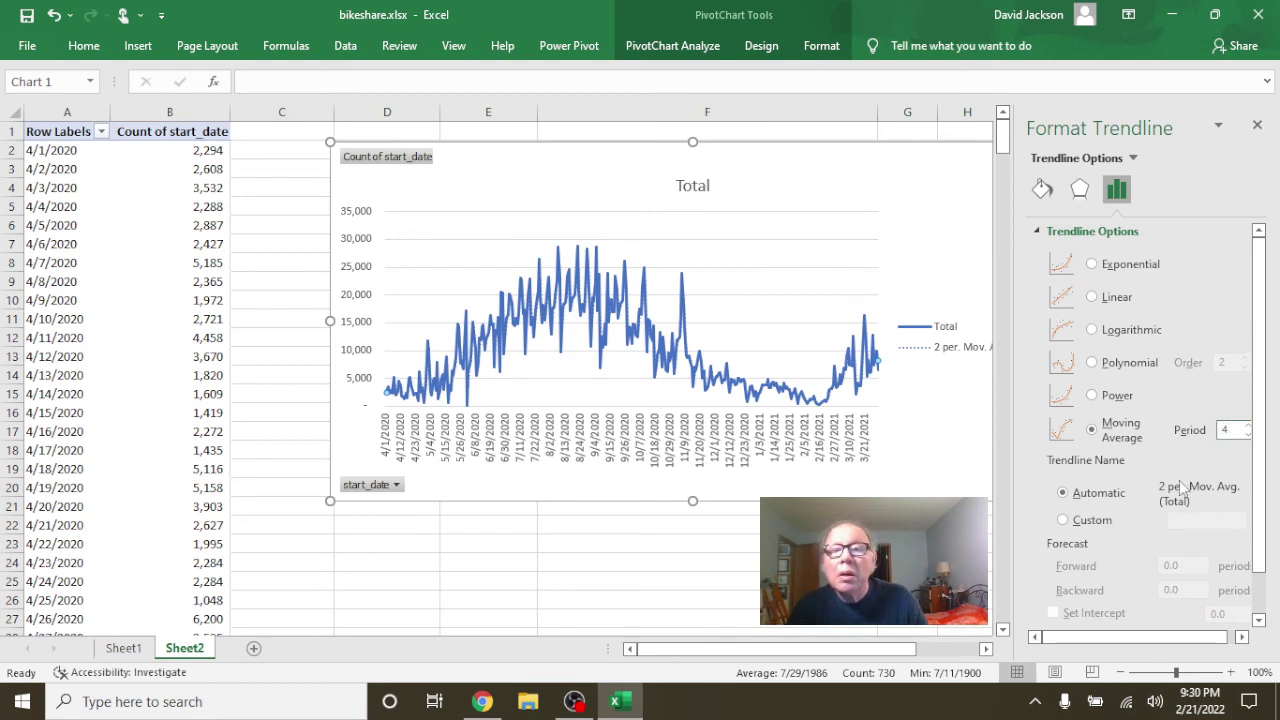
{"action": "left_click", "coordinate": [846, 268]}
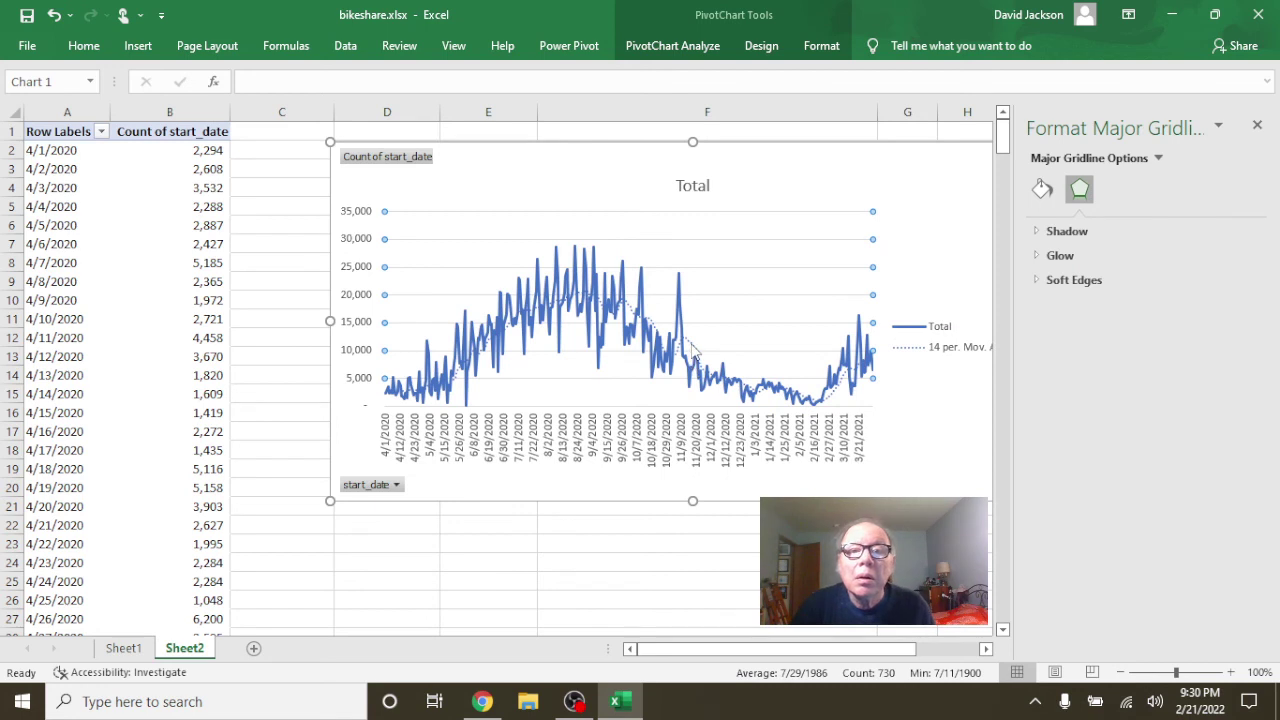
- Open the Format Trendline settings for the moving-average trendline
{"action": "left_click", "coordinate": [693, 351]}
{"action": "right_click", "coordinate": [690, 350]}
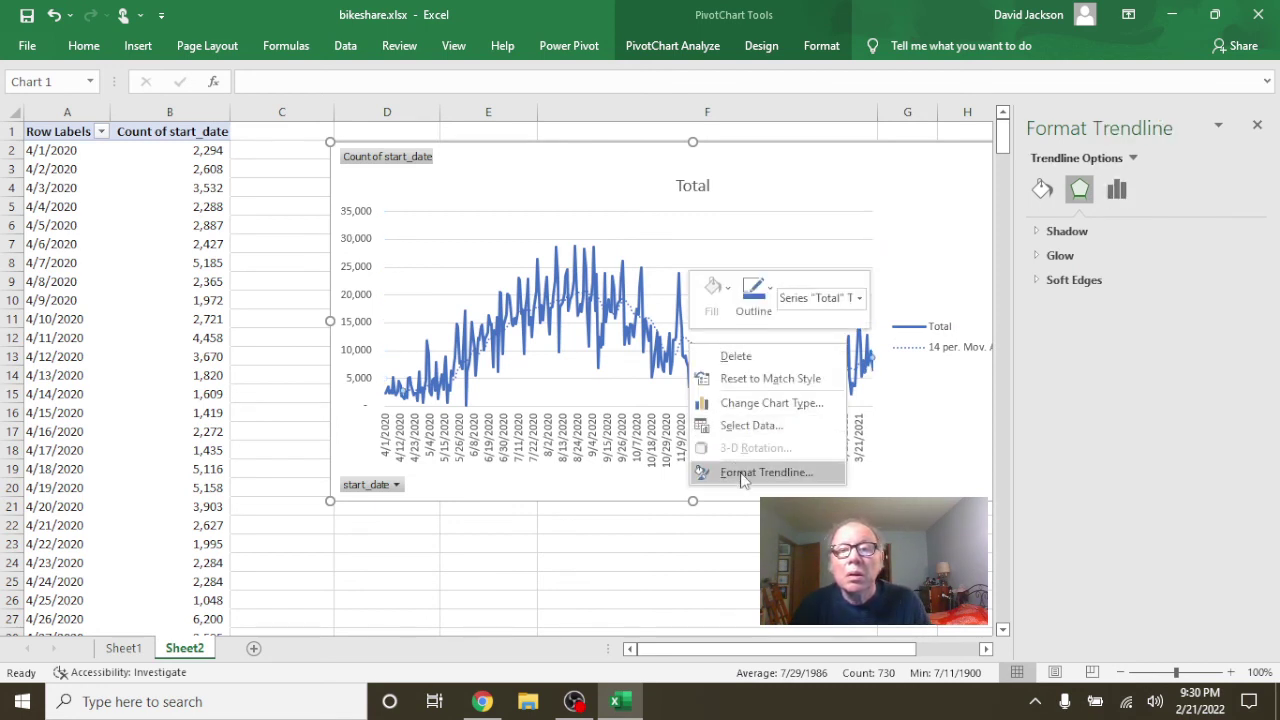
{"action": "left_click", "coordinate": [741, 476]}
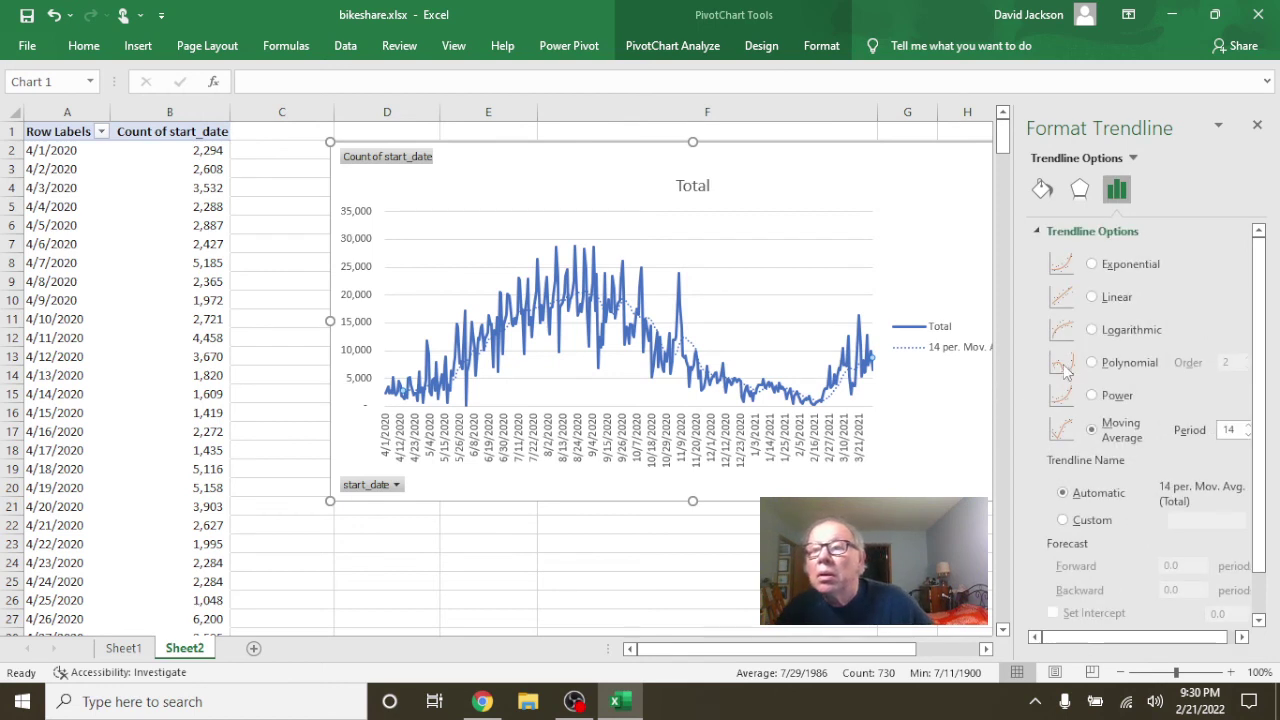
- Give the trendline a thicker red line in the Fill & Line settings
{"action": "left_click", "coordinate": [1079, 190]}
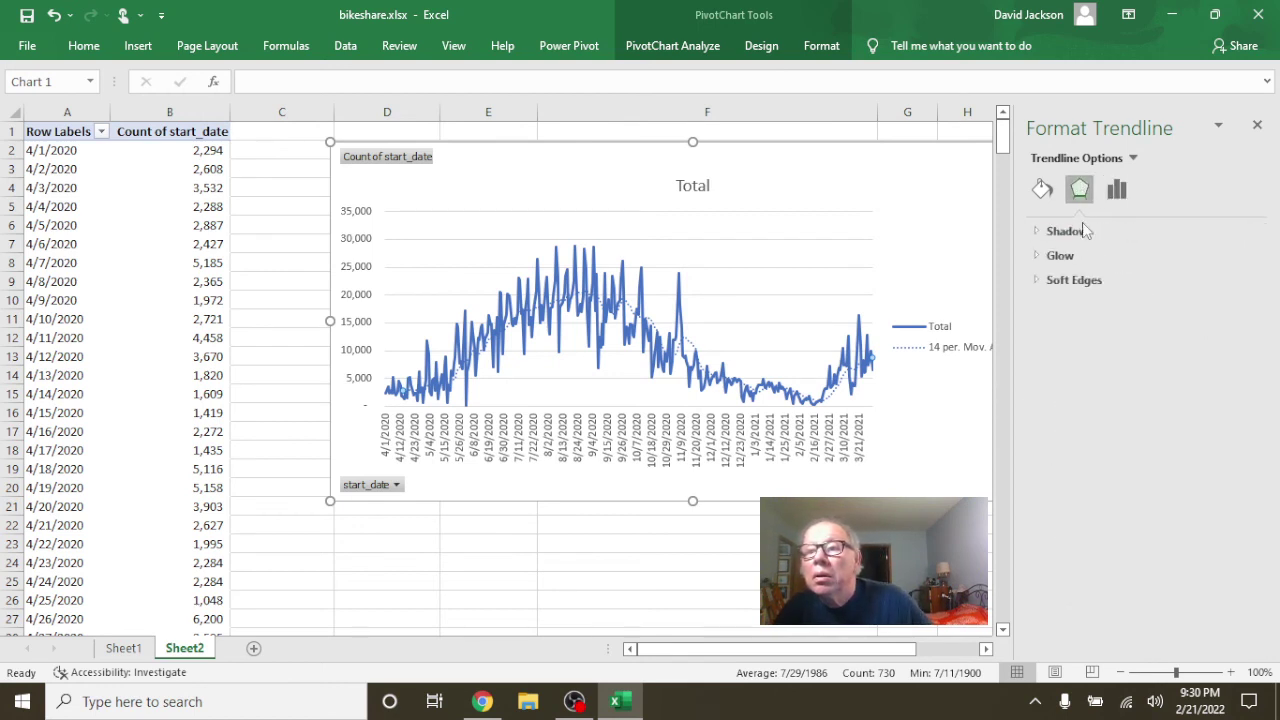
{"action": "left_click", "coordinate": [1043, 190]}
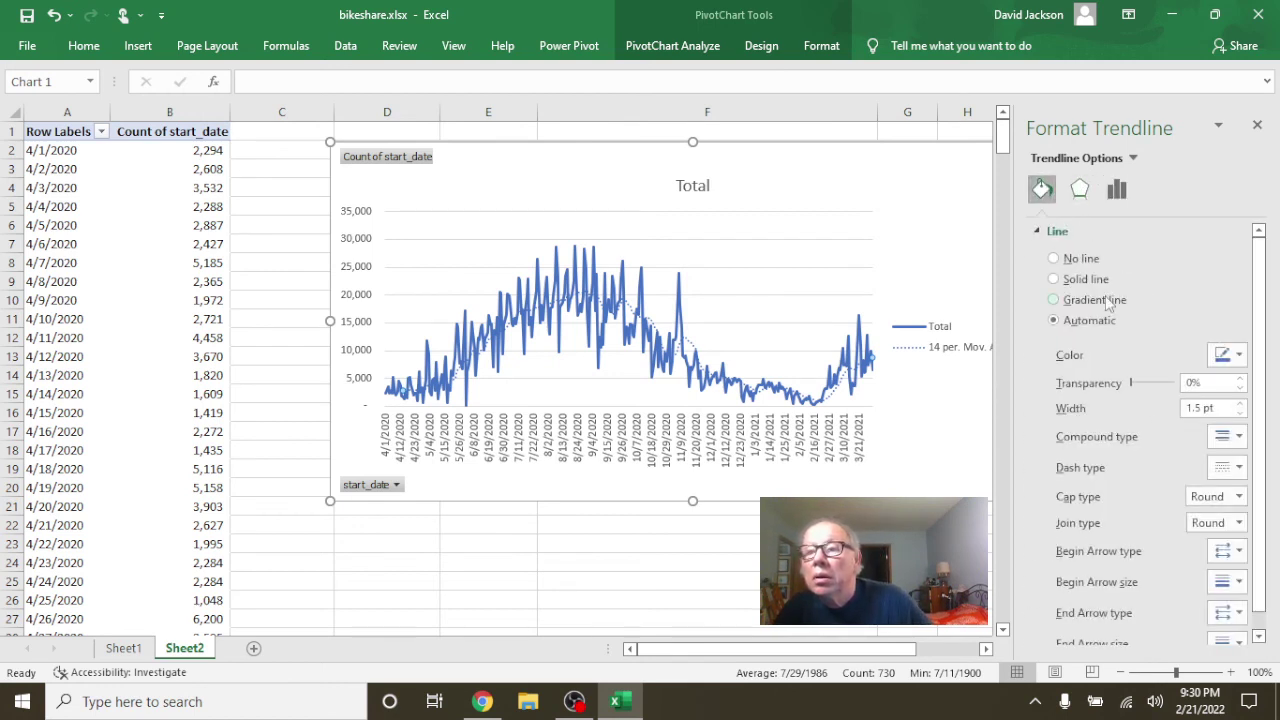
{"action": "left_click", "coordinate": [1239, 404]}
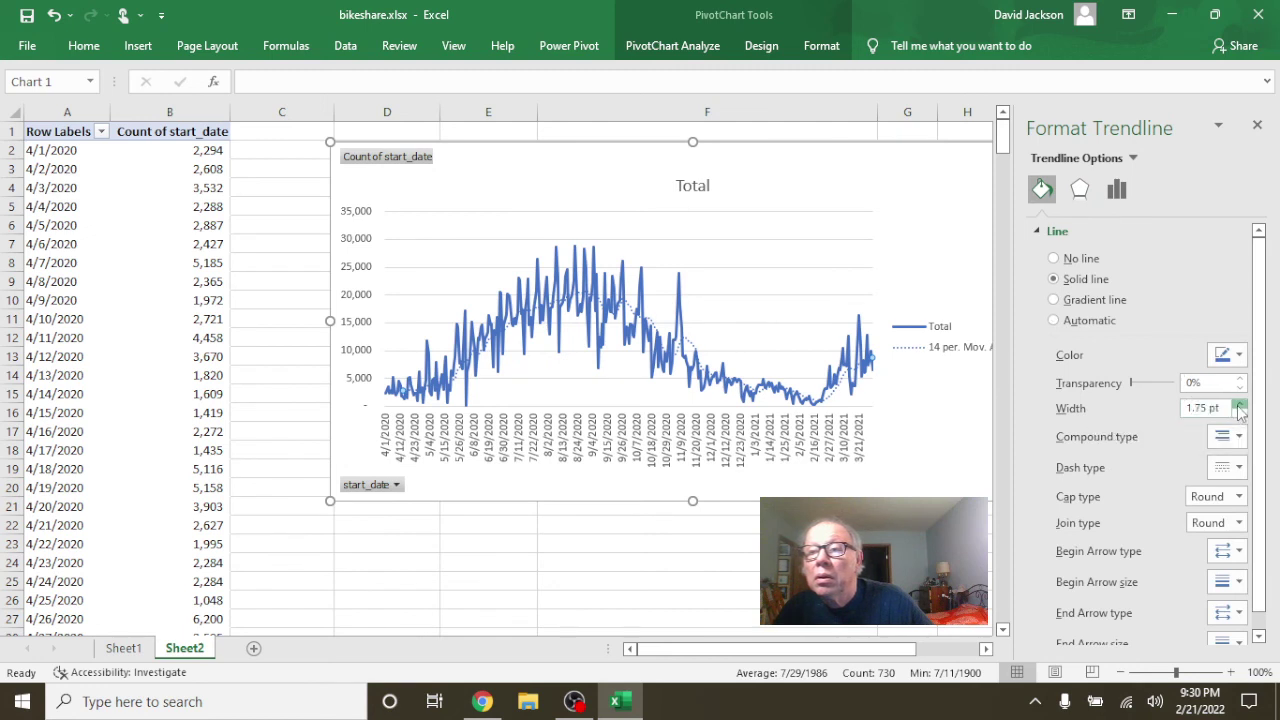
{"action": "left_click", "coordinate": [1239, 404]}
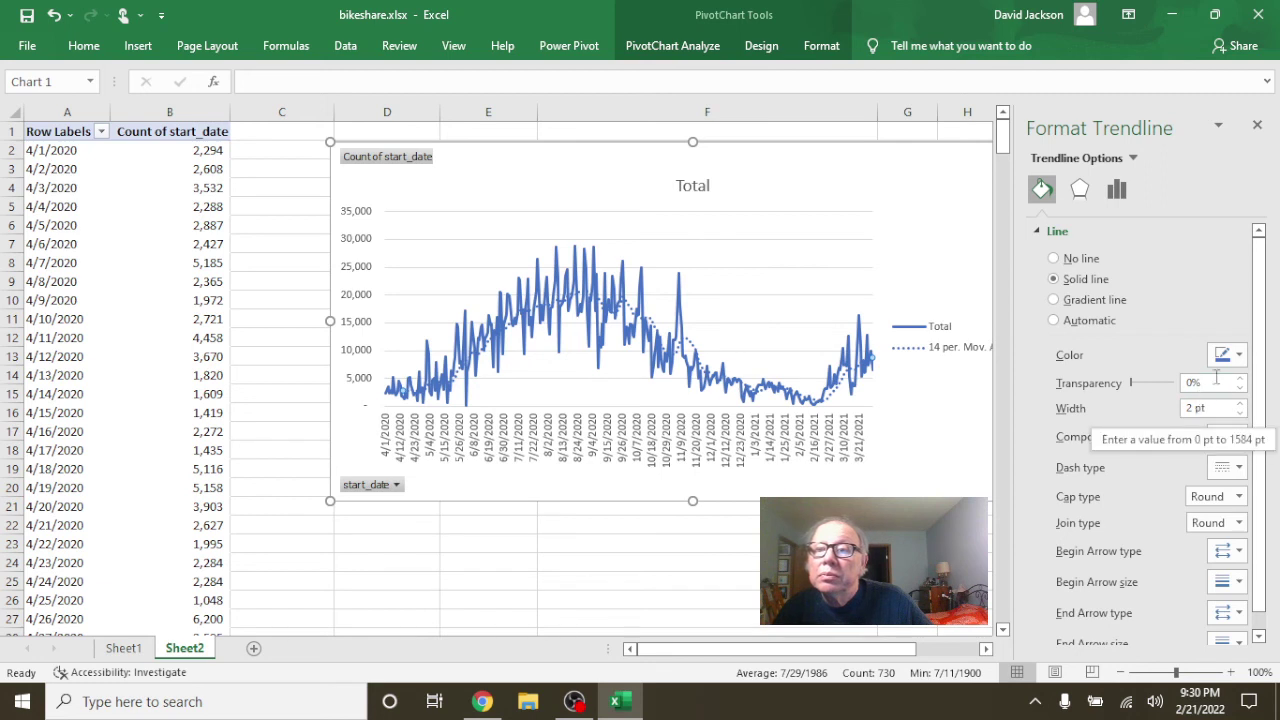
{"action": "left_click", "coordinate": [1238, 356]}
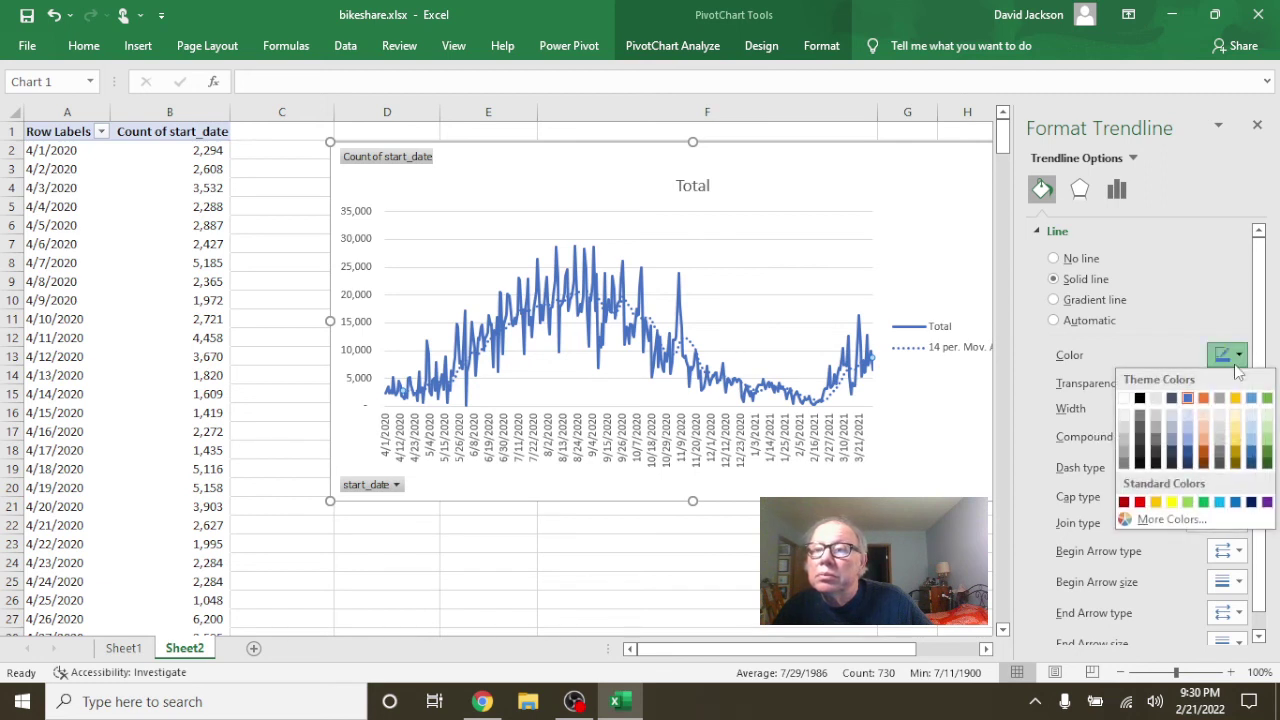
{"action": "left_click", "coordinate": [1145, 510]}
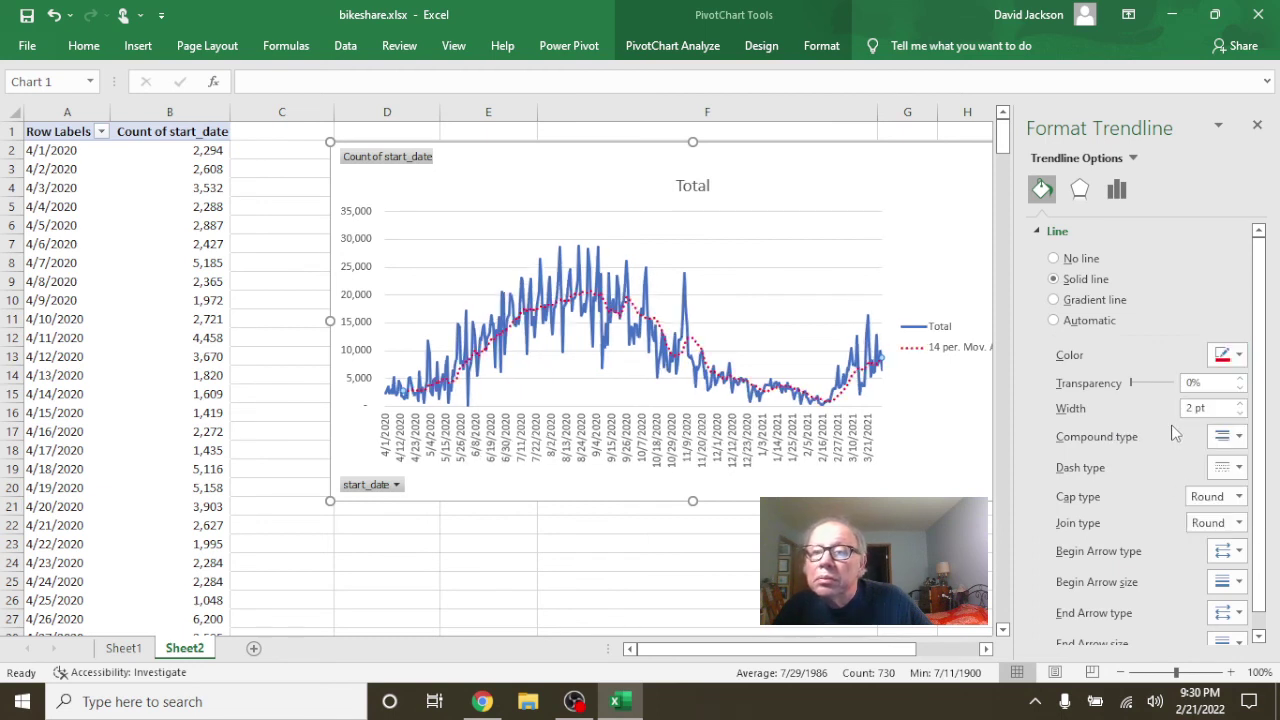
- Make the red trendline a solid, continuous single 1.5 pt line and close the pane
{"action": "left_click", "coordinate": [1239, 440]}
{"action": "left_click", "coordinate": [1240, 460]}
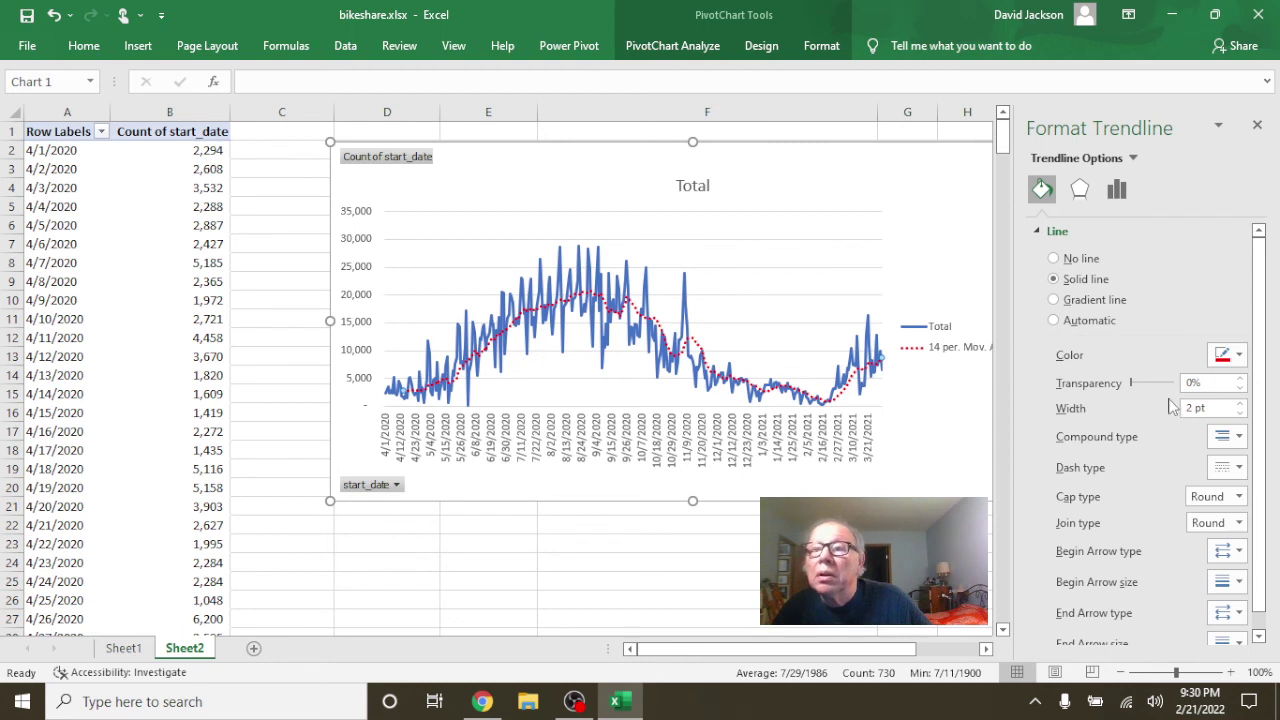
{"action": "left_click", "coordinate": [1054, 321]}
{"action": "left_click", "coordinate": [1054, 279]}
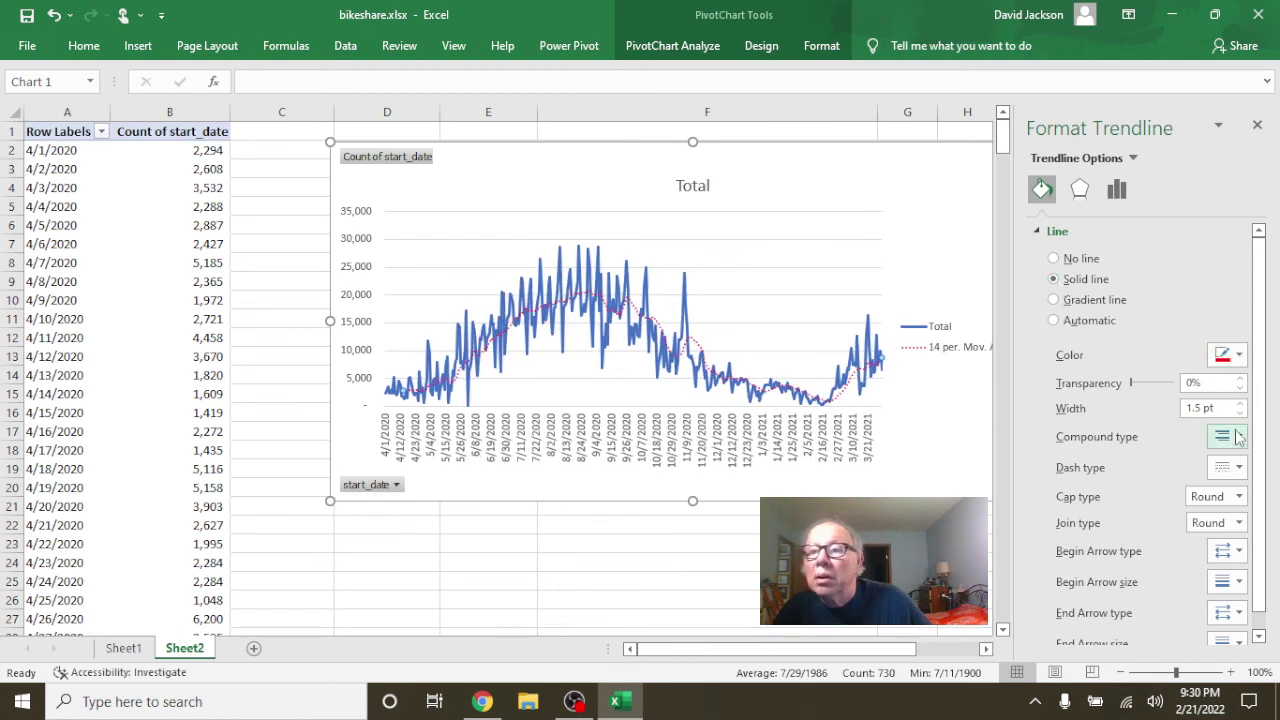
{"action": "left_click", "coordinate": [1238, 468]}
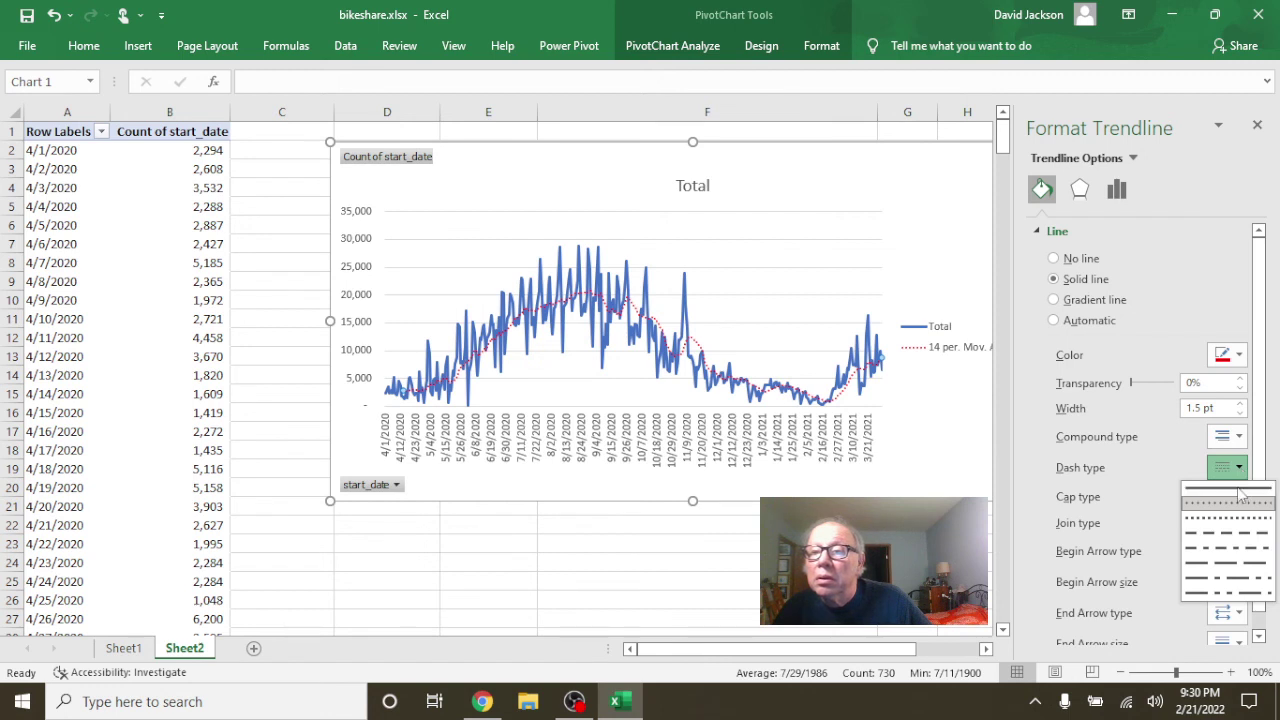
{"action": "left_click", "coordinate": [1205, 497]}
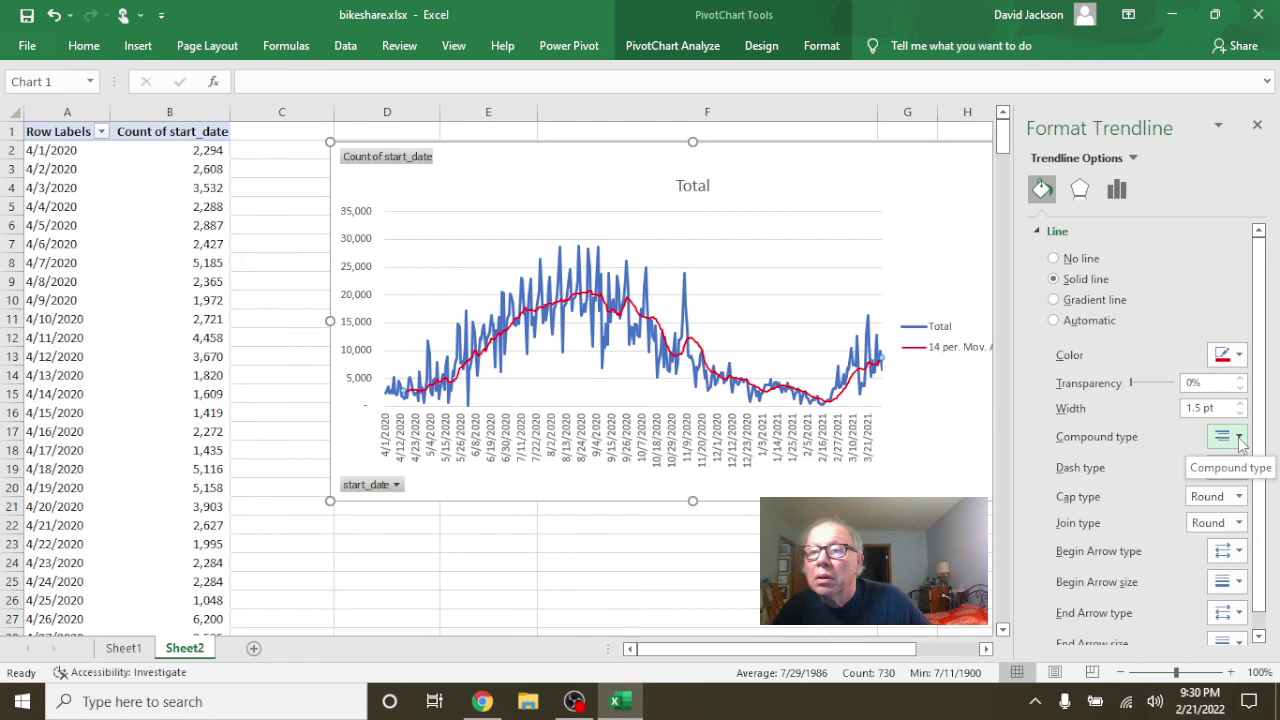
{"action": "left_click", "coordinate": [1240, 444]}
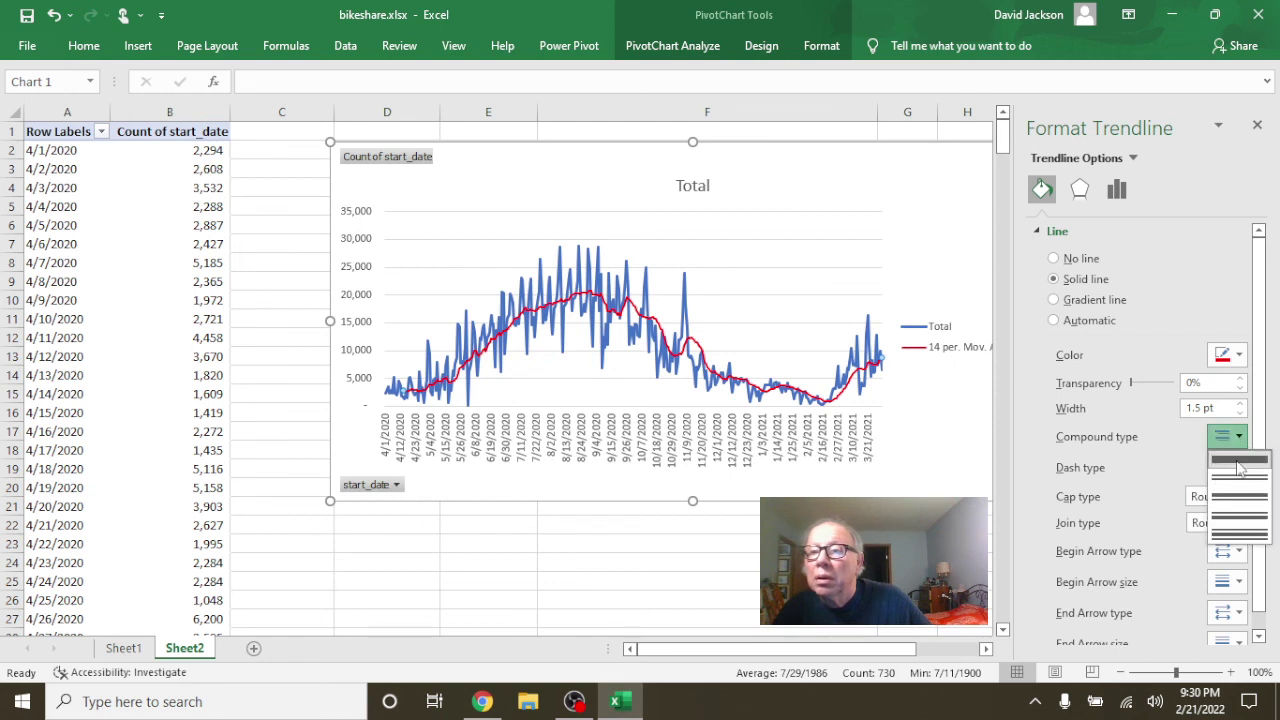
{"action": "left_click", "coordinate": [1210, 470]}
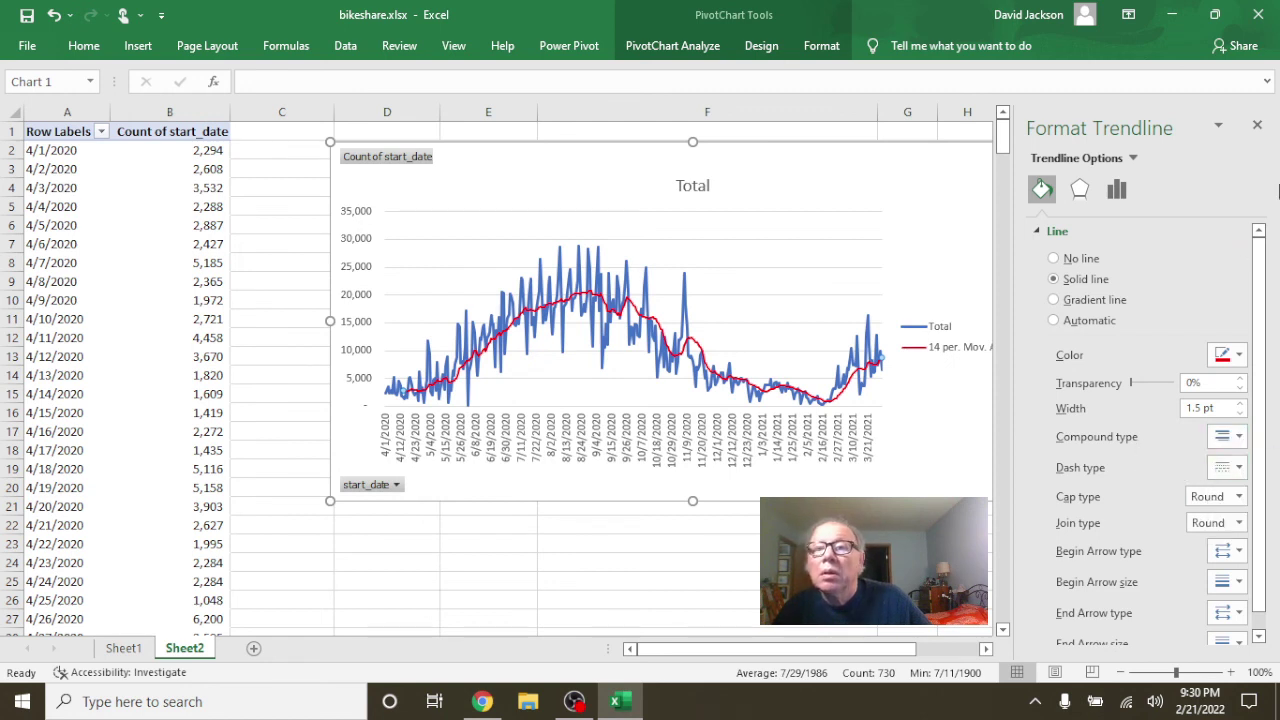
{"action": "left_click", "coordinate": [1257, 128]}
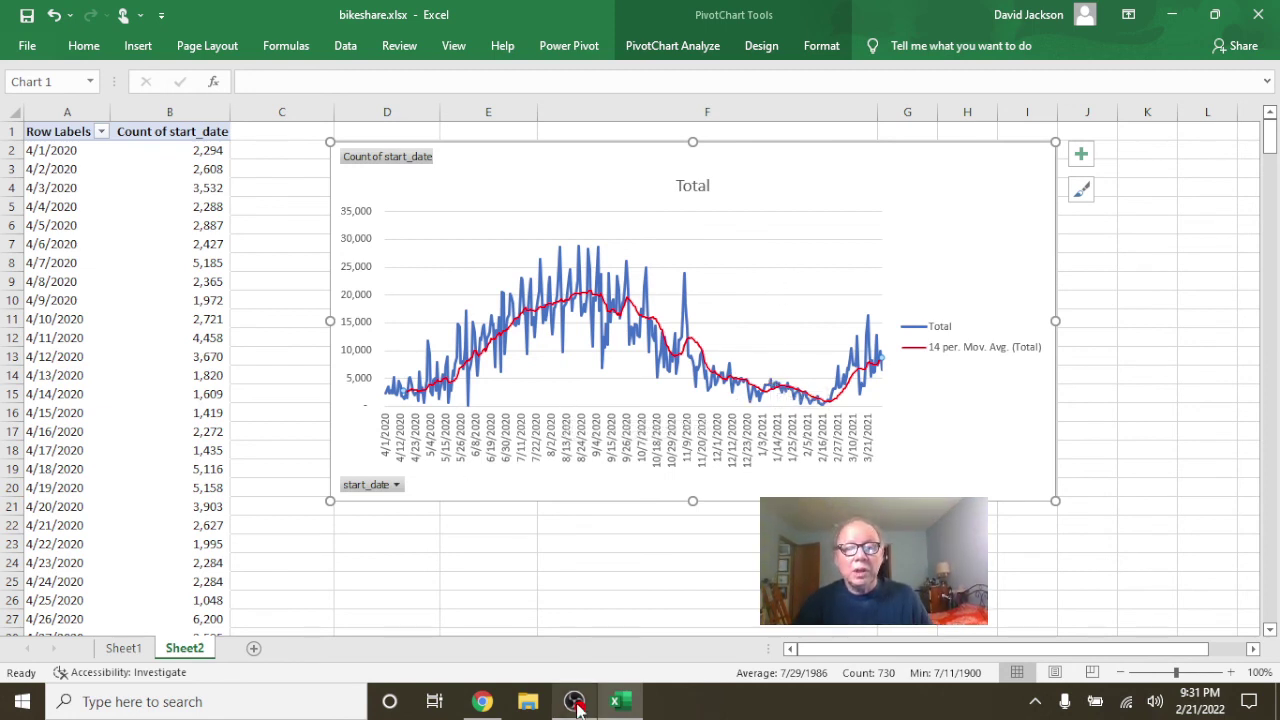
- Show the YouTube Power Query video in Chrome, then bring OBS Studio to the front
{"action": "mouse_move", "coordinate": [575, 708]}
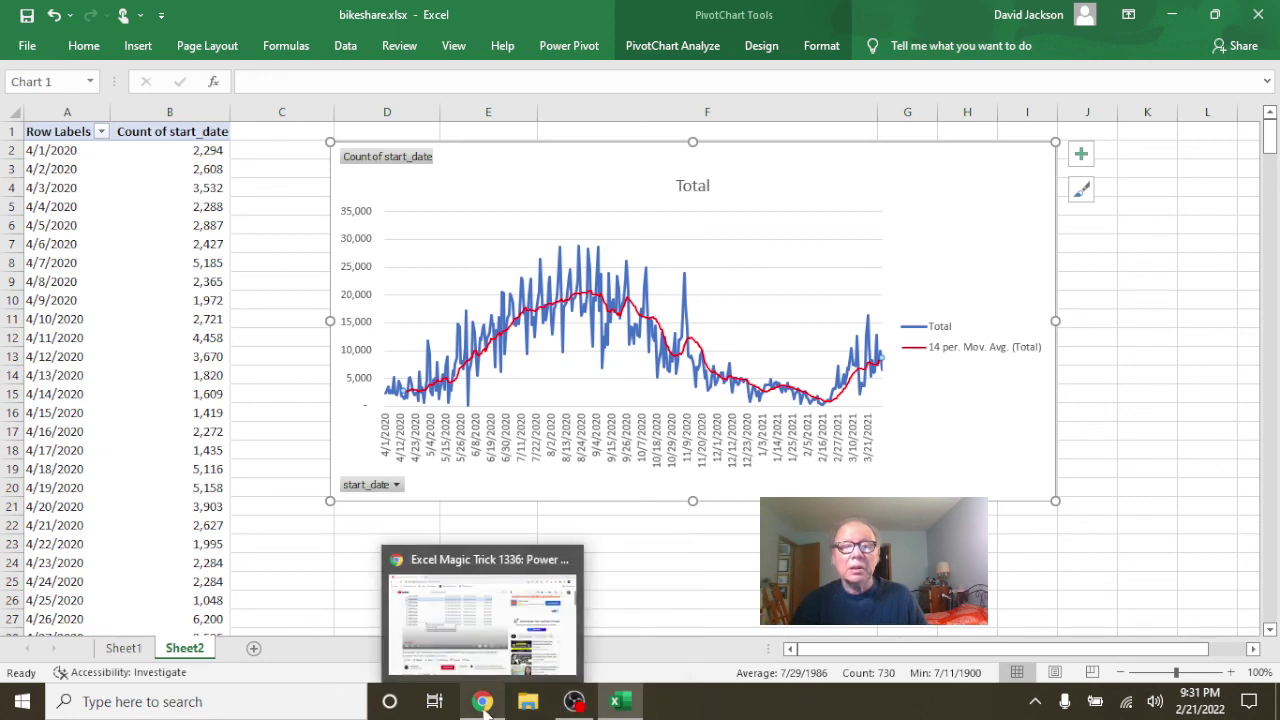
{"action": "left_click", "coordinate": [483, 701]}
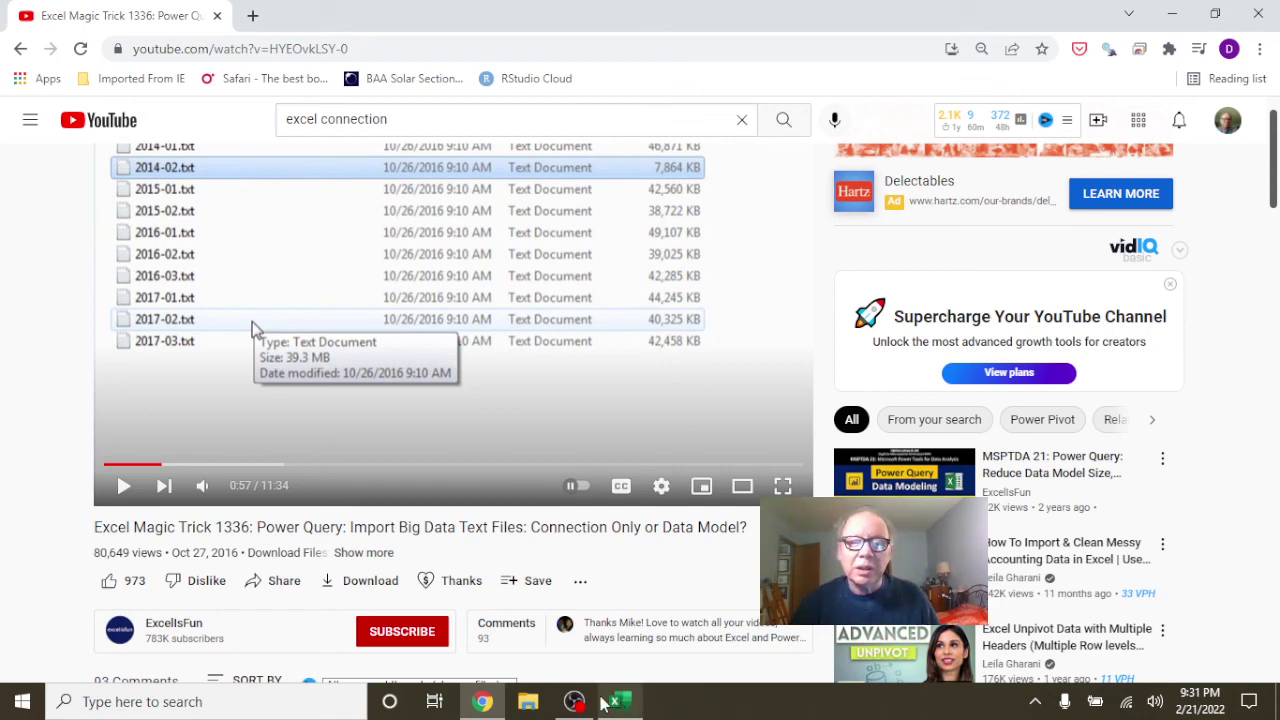
{"action": "mouse_move", "coordinate": [588, 708]}
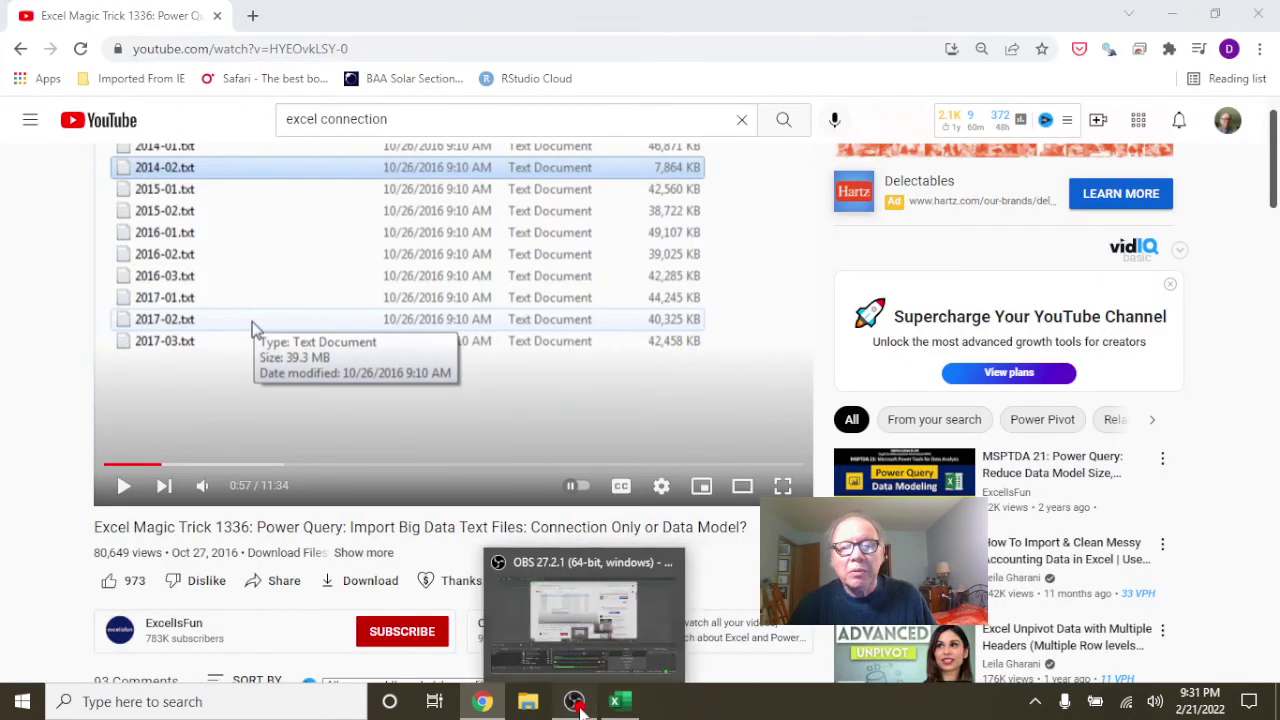
{"action": "left_click", "coordinate": [575, 615]}
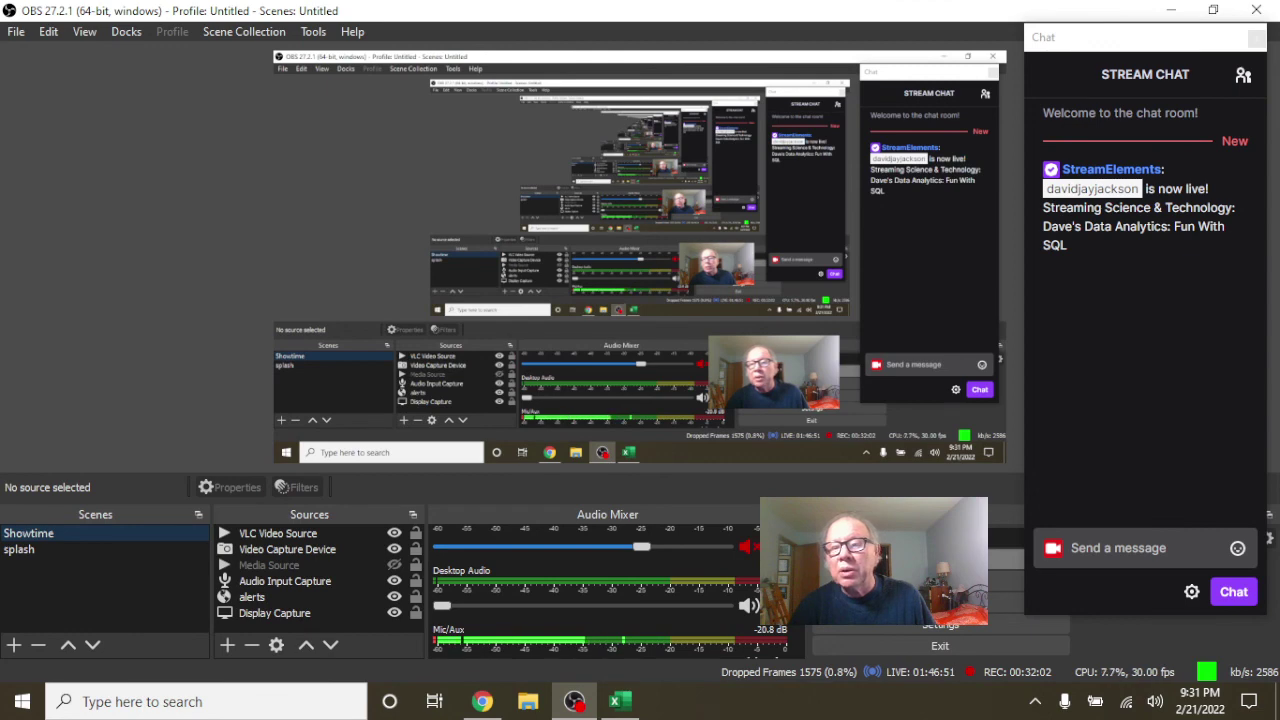